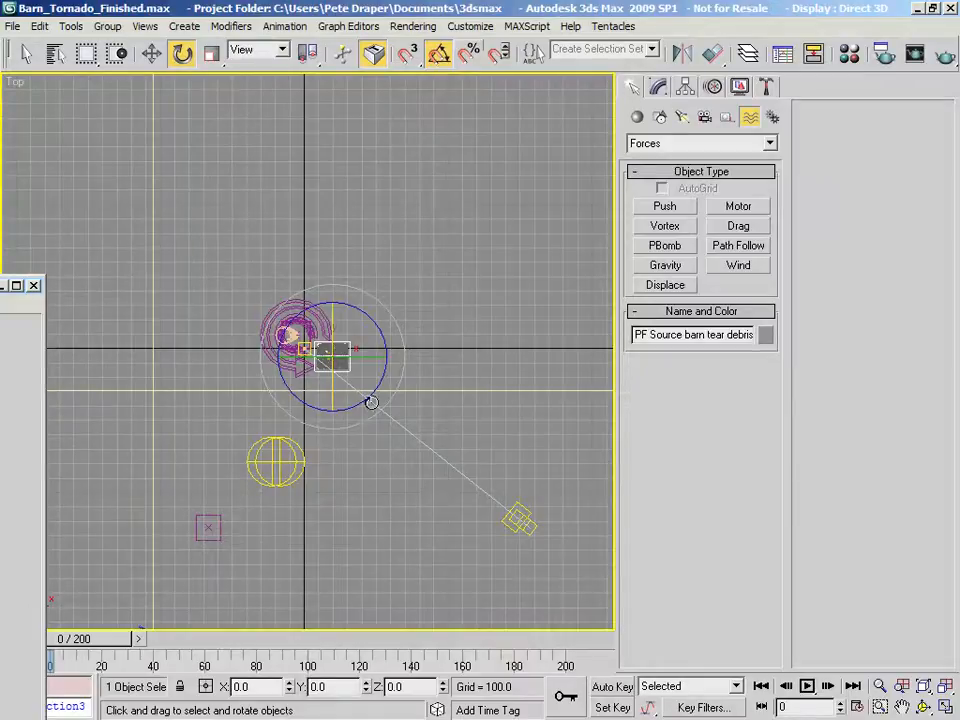
# Step: Bring Particle View fully into view and create a new Empty Flow particle system in its empty area beside PF Source impacts
pyautogui.moveTo(0, 294); pyautogui.dragTo(620, 80)
pyautogui.moveTo(395, 187); pyautogui.dragTo(390, 176, button='middle')
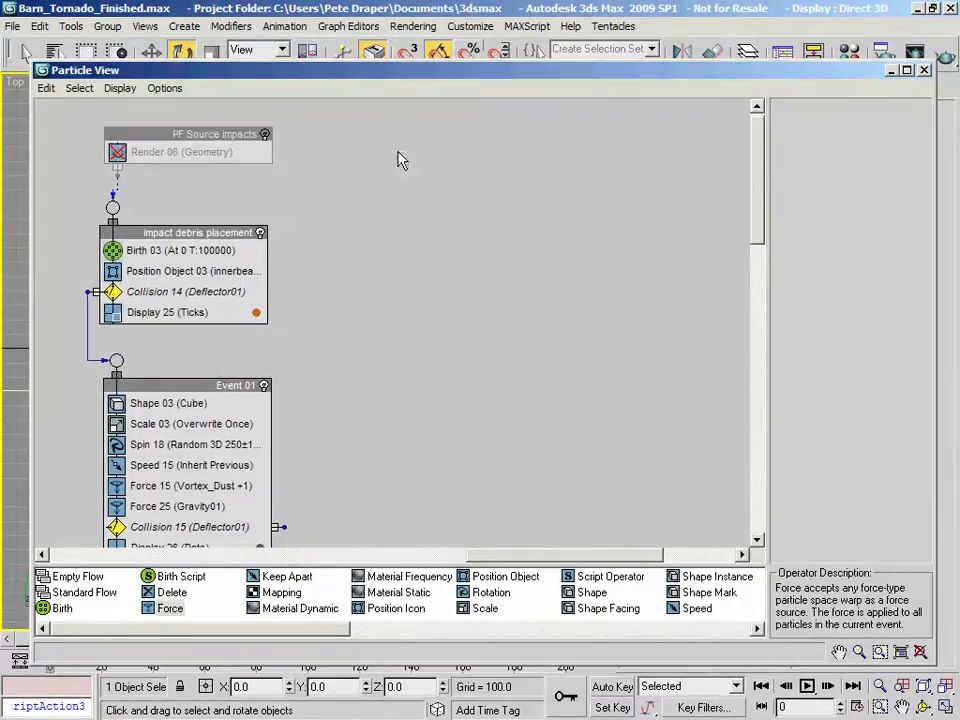
pyautogui.rightClick(405, 133)
pyautogui.moveTo(430, 182)
pyautogui.moveTo(592, 183)
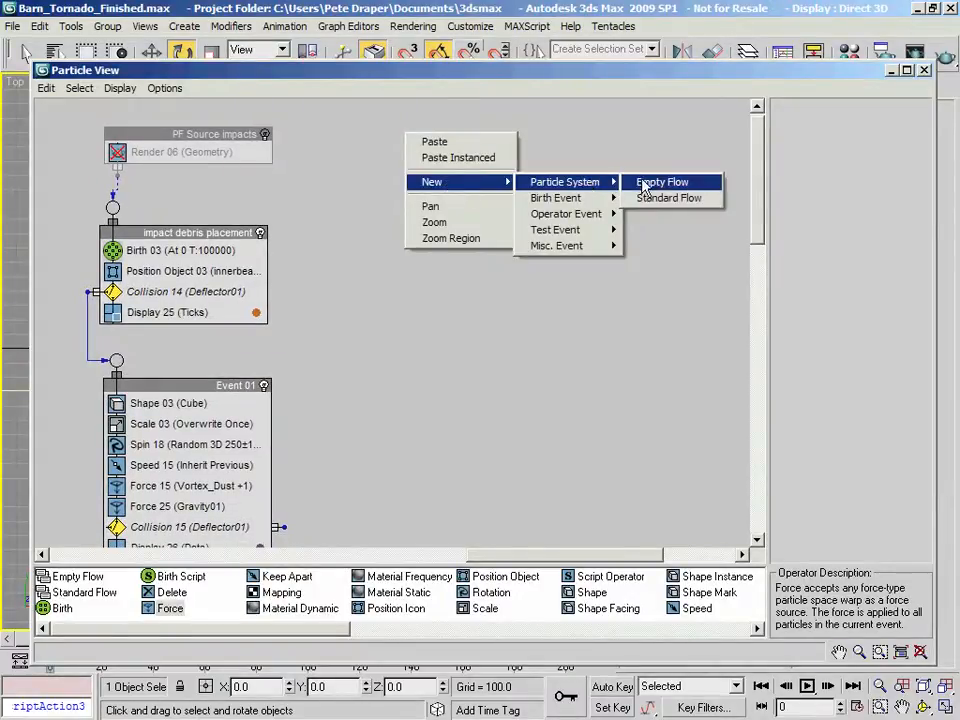
pyautogui.click(645, 183)
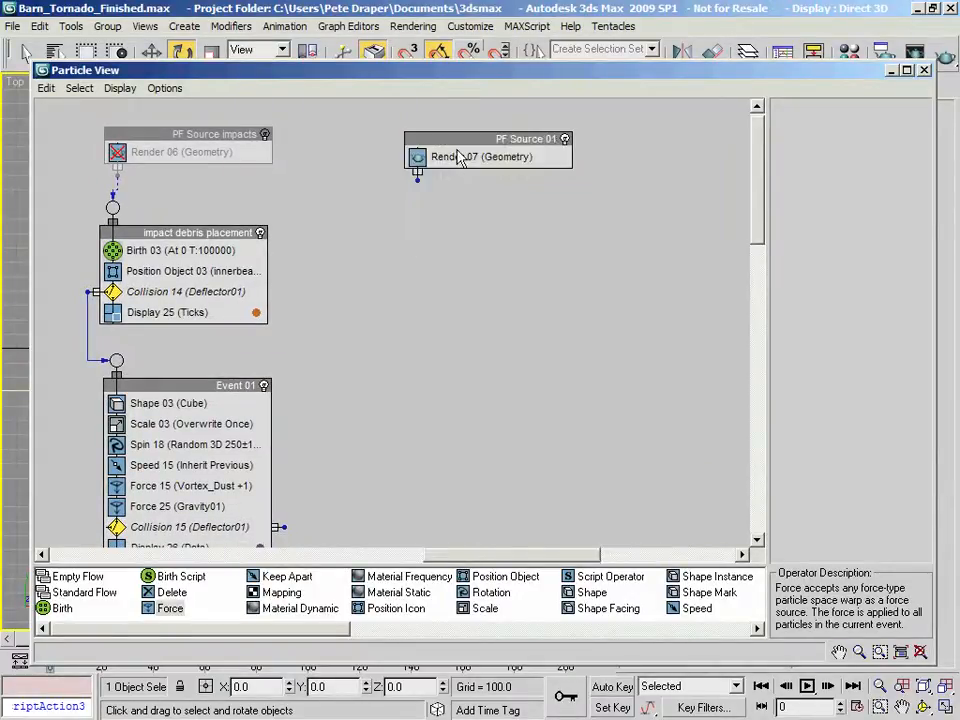
# Step: Rename the new flow's source event as PF Source dust and debris
pyautogui.click(502, 143)
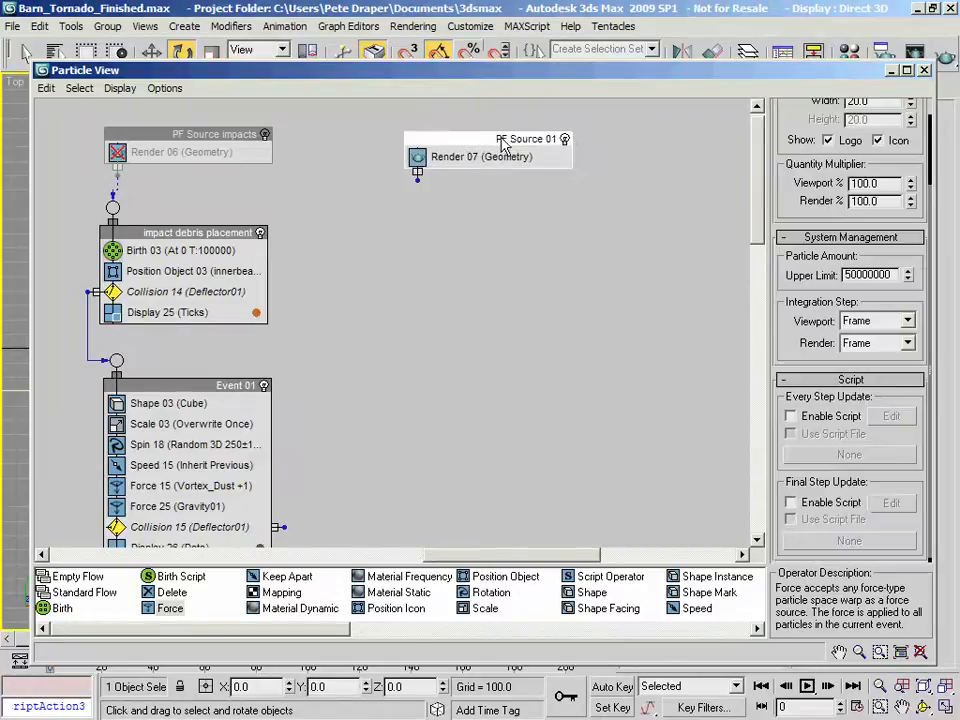
pyautogui.rightClick(502, 143)
pyautogui.click(545, 331)
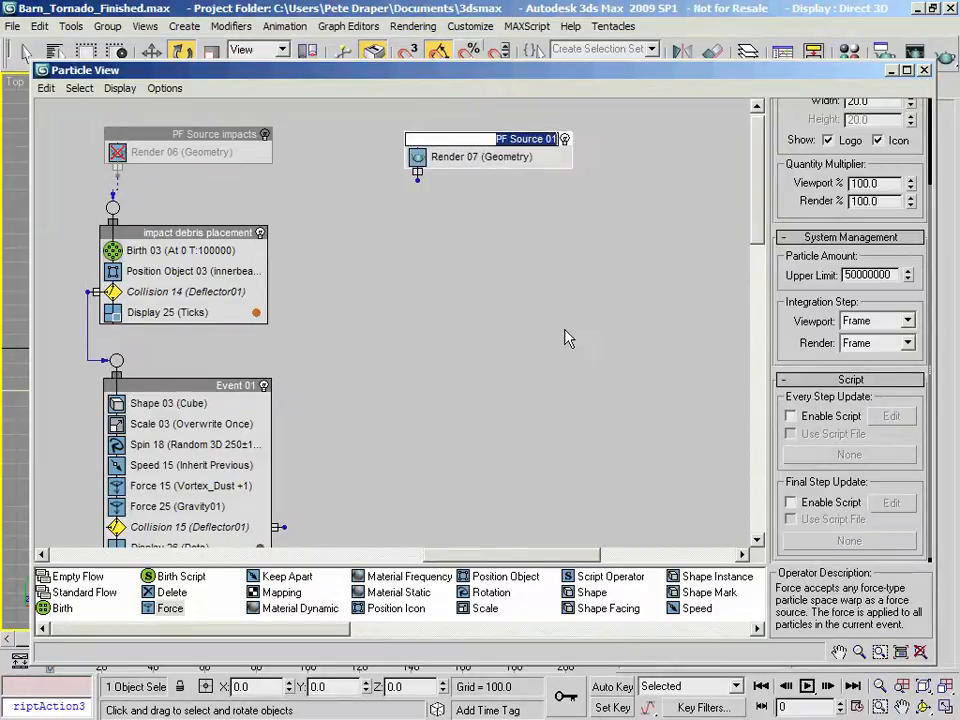
pyautogui.moveTo(546, 142); pyautogui.dragTo(562, 143)
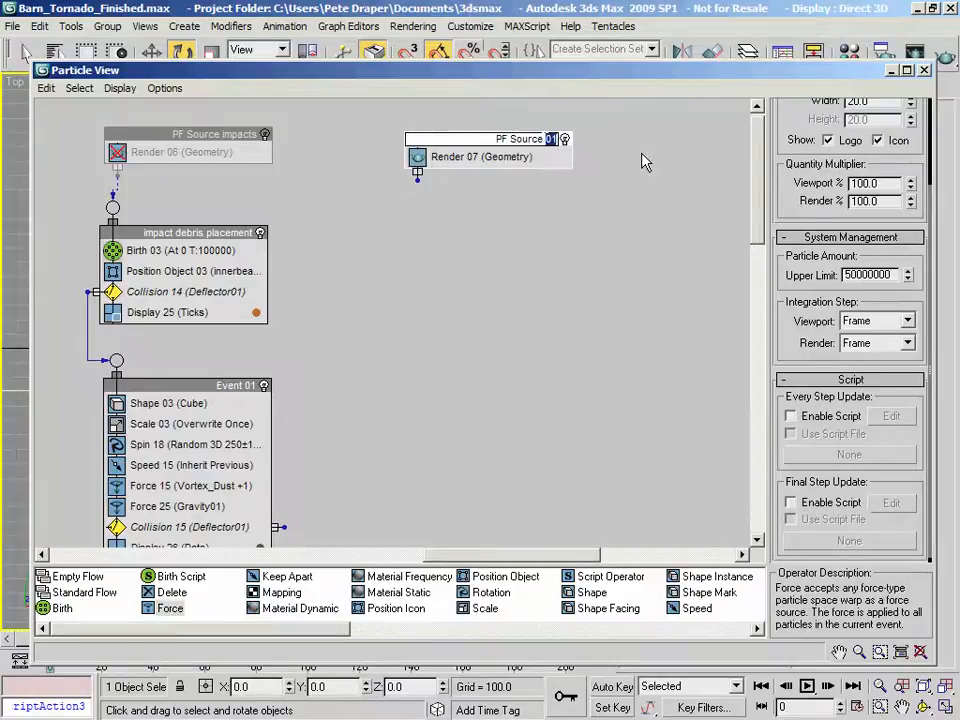
pyautogui.write('dust and debris')
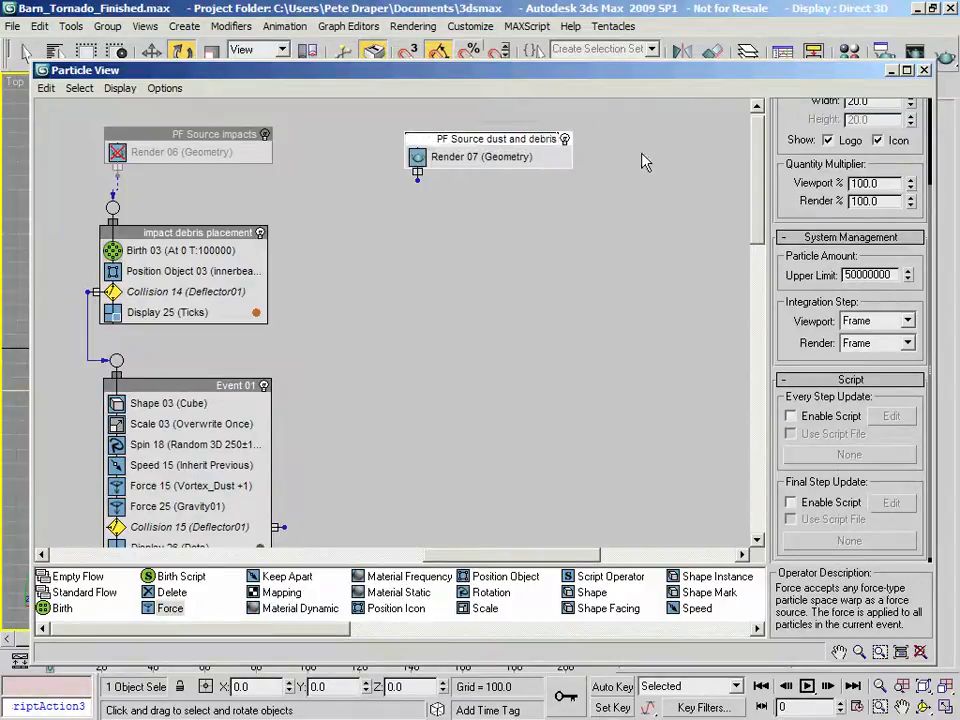
# Step: Set the emitter icon type of PF Source dust and debris to Circle
pyautogui.moveTo(444, 72); pyautogui.dragTo(352, 105)
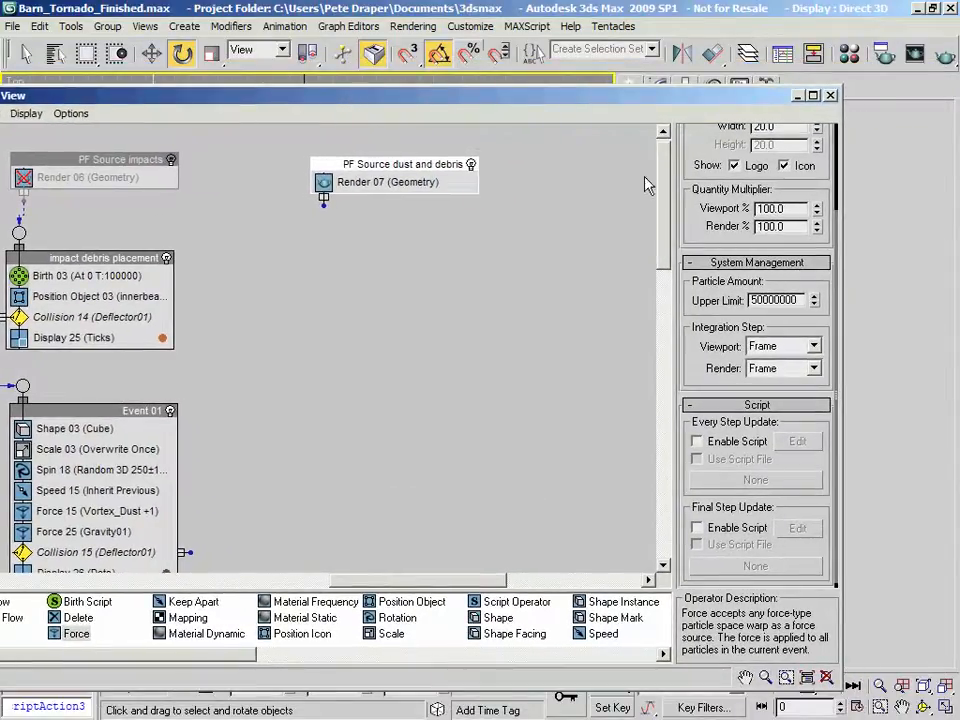
pyautogui.moveTo(695, 160); pyautogui.dragTo(710, 426)
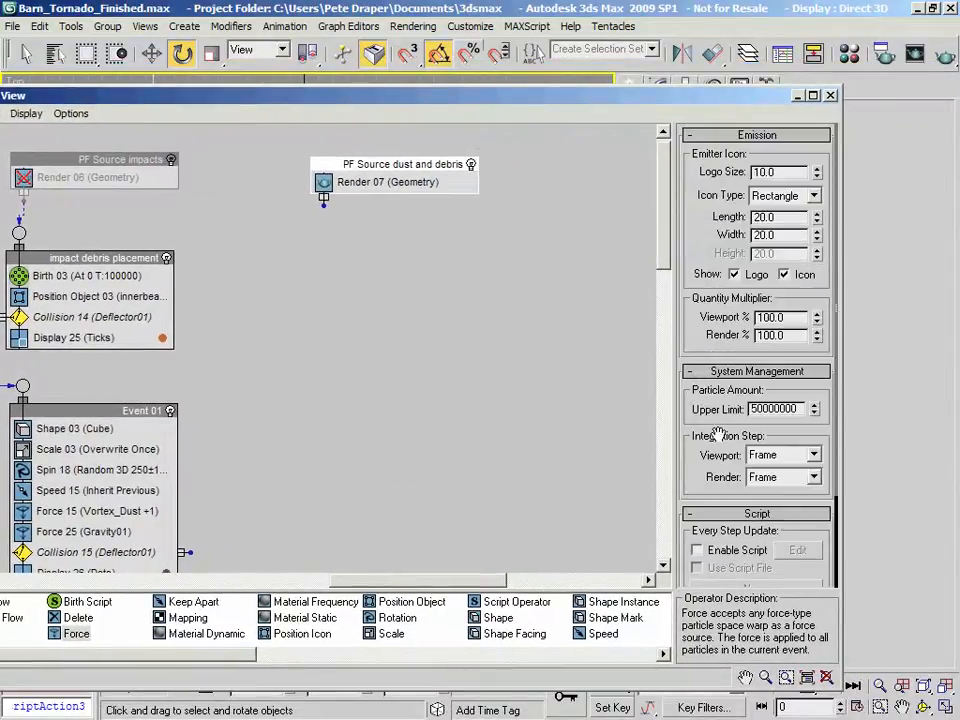
pyautogui.click(814, 195)
pyautogui.click(790, 236)
pyautogui.moveTo(603, 110); pyautogui.dragTo(128, 392)
# Step: Select the PF Source dust and debris emitter by name from the scene list, with the Move tool active
pyautogui.click(151, 53)
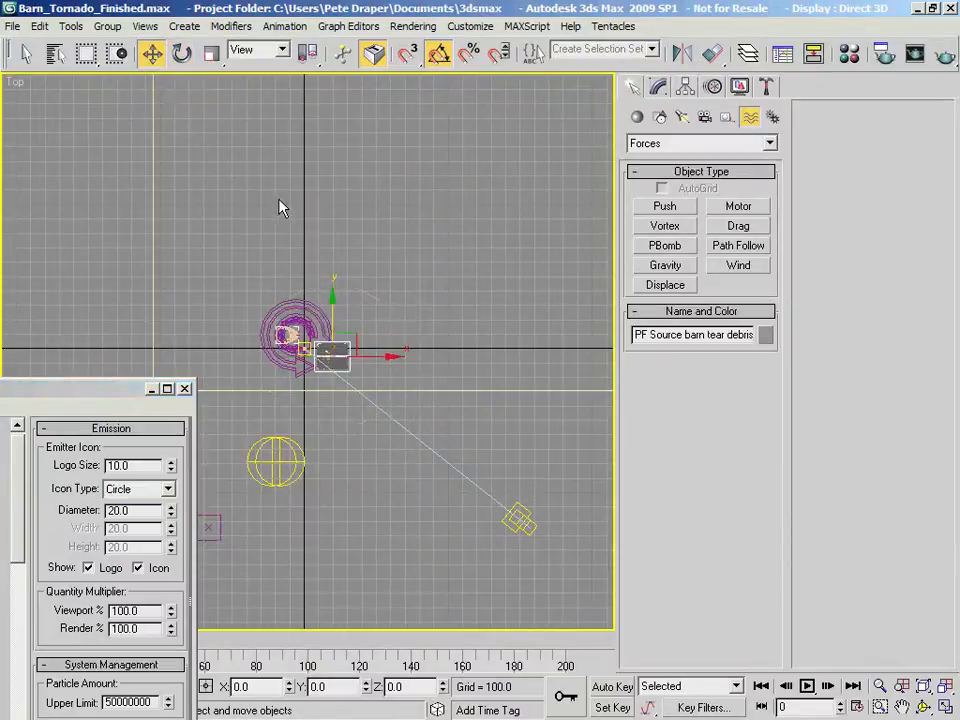
pyautogui.press('f')
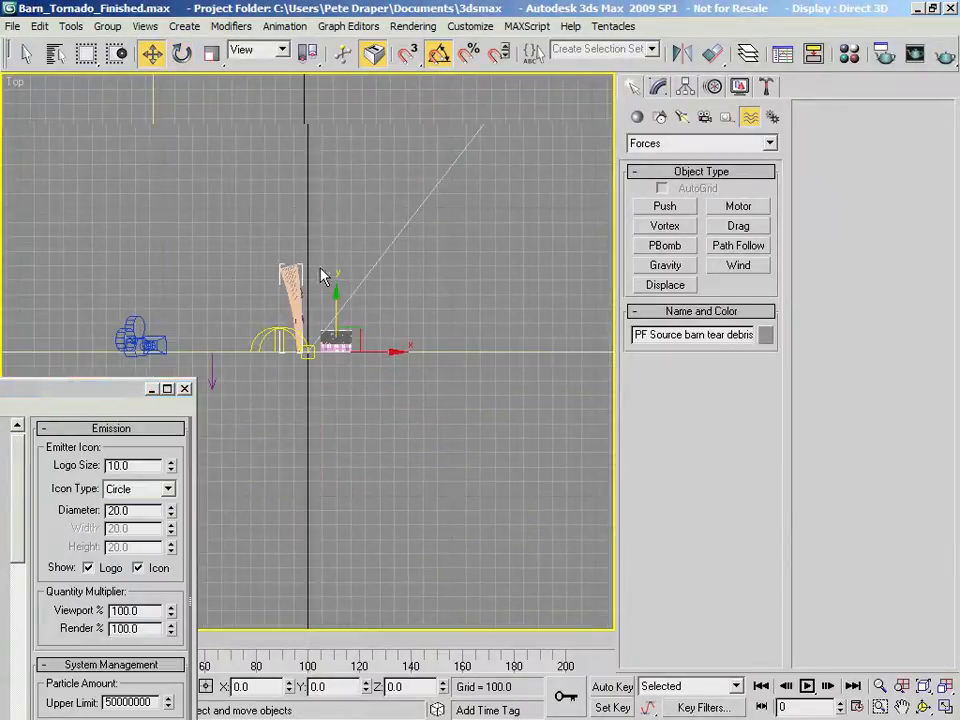
pyautogui.press('t')
pyautogui.press('h')
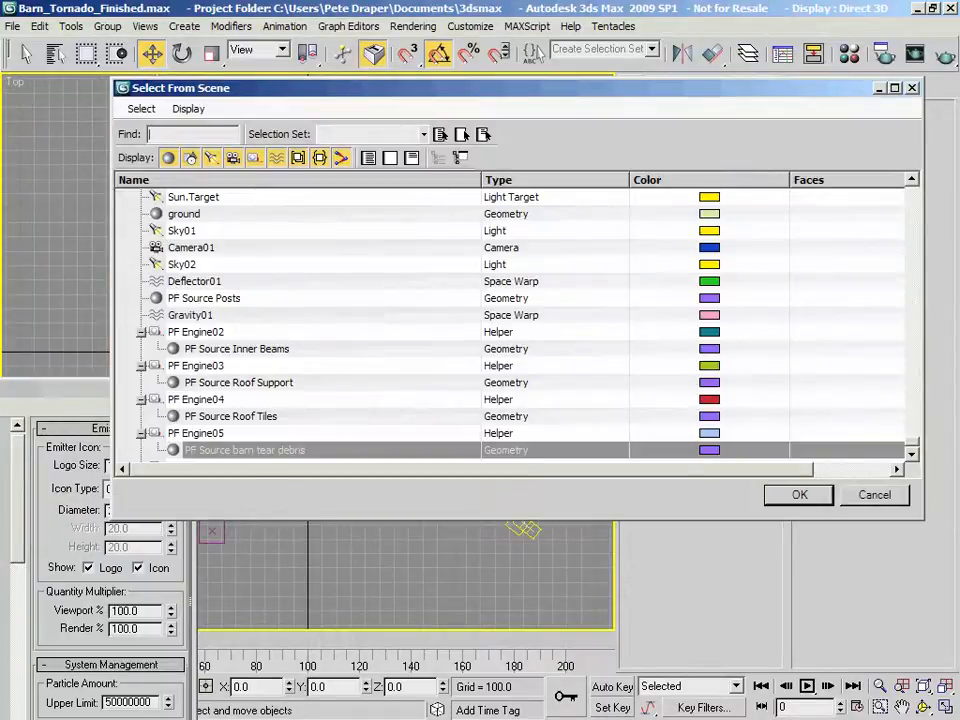
pyautogui.click(272, 452)
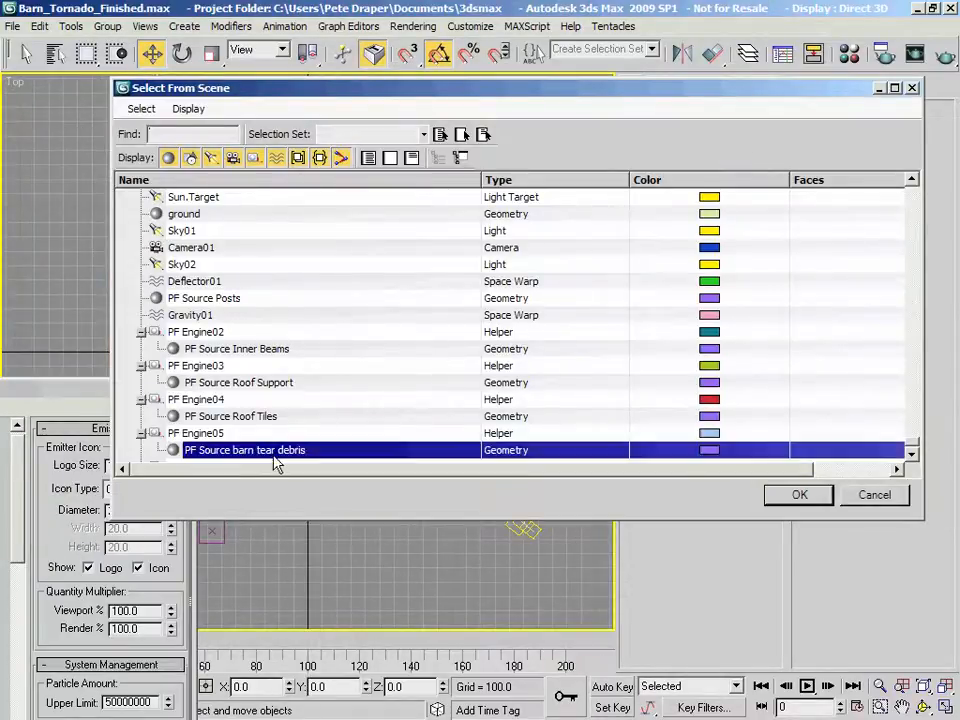
pyautogui.scroll(-2, 294, 432)
pyautogui.click(279, 451)
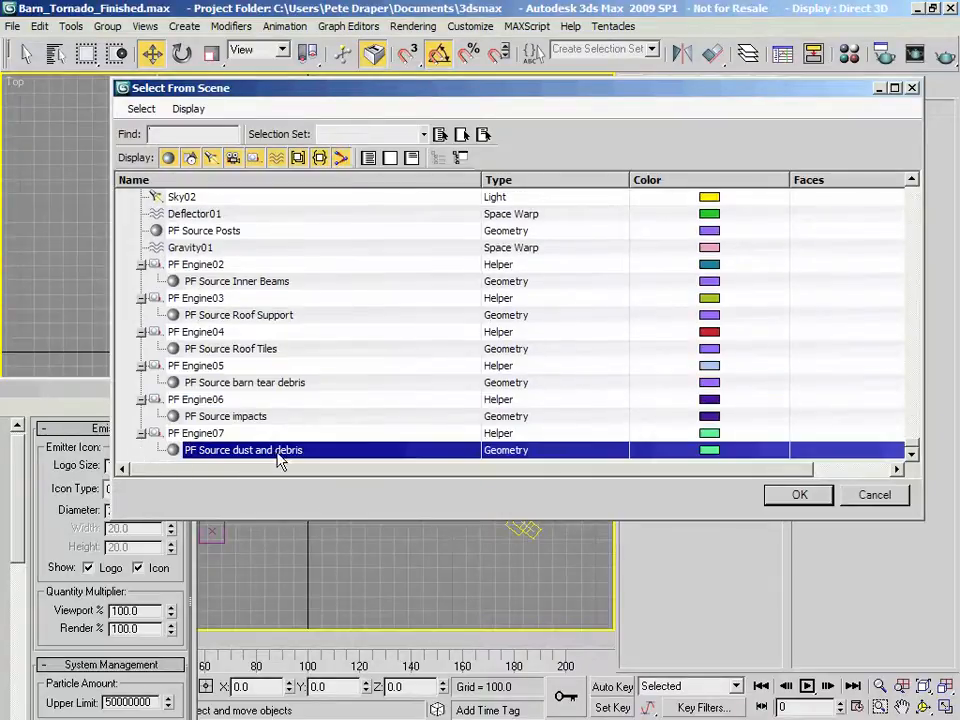
pyautogui.click(815, 502)
# Step: Hide the building left standing layer and all four _destroy Building layers to clear the area around the tornado
pyautogui.moveTo(305, 344); pyautogui.dragTo(321, 312, button='middle')
pyautogui.scroll(3, 338, 295)
pyautogui.scroll(2, 369, 279)
pyautogui.scroll(2, 347, 386)
pyautogui.moveTo(347, 386); pyautogui.dragTo(465, 522, button='middle')
pyautogui.moveTo(433, 340); pyautogui.dragTo(392, 418, button='middle')
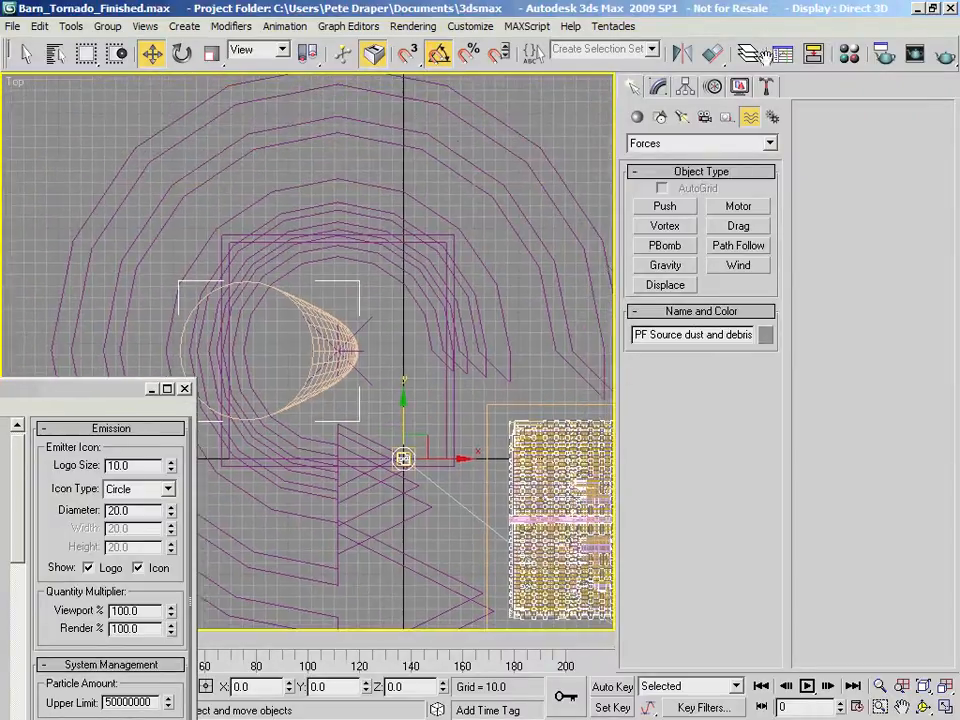
pyautogui.click(749, 53)
pyautogui.click(816, 218)
pyautogui.click(816, 205)
pyautogui.click(816, 192)
pyautogui.click(816, 179)
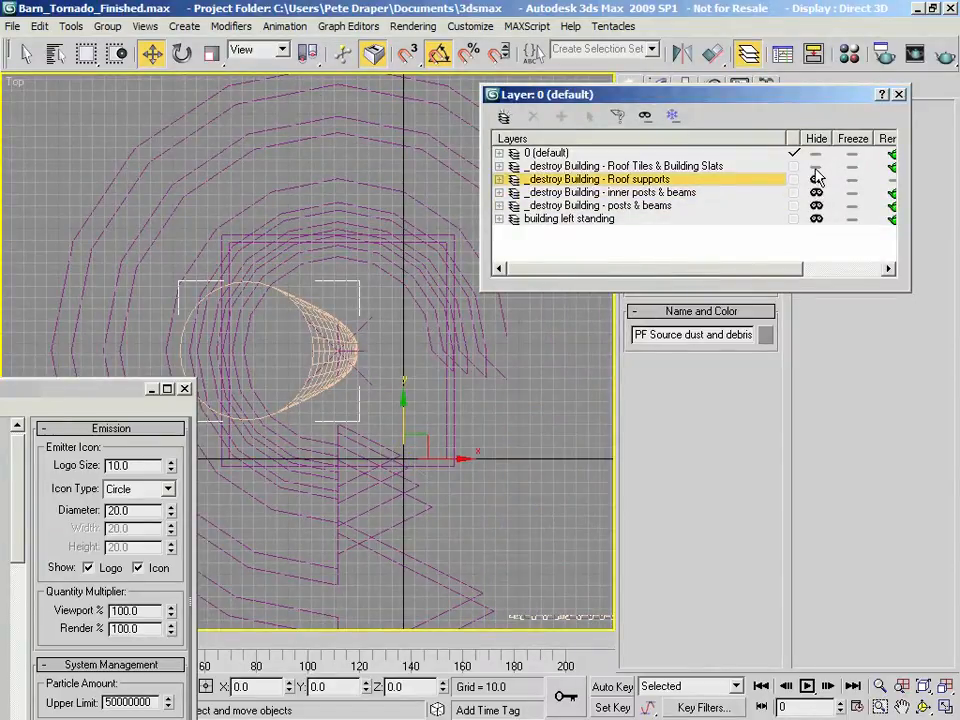
pyautogui.click(816, 166)
# Step: Close Particle View and rotate the dust and debris emitter 180 degrees about X in the Front view so it points upward
pyautogui.press('6')
pyautogui.moveTo(369, 223); pyautogui.dragTo(0, 58)
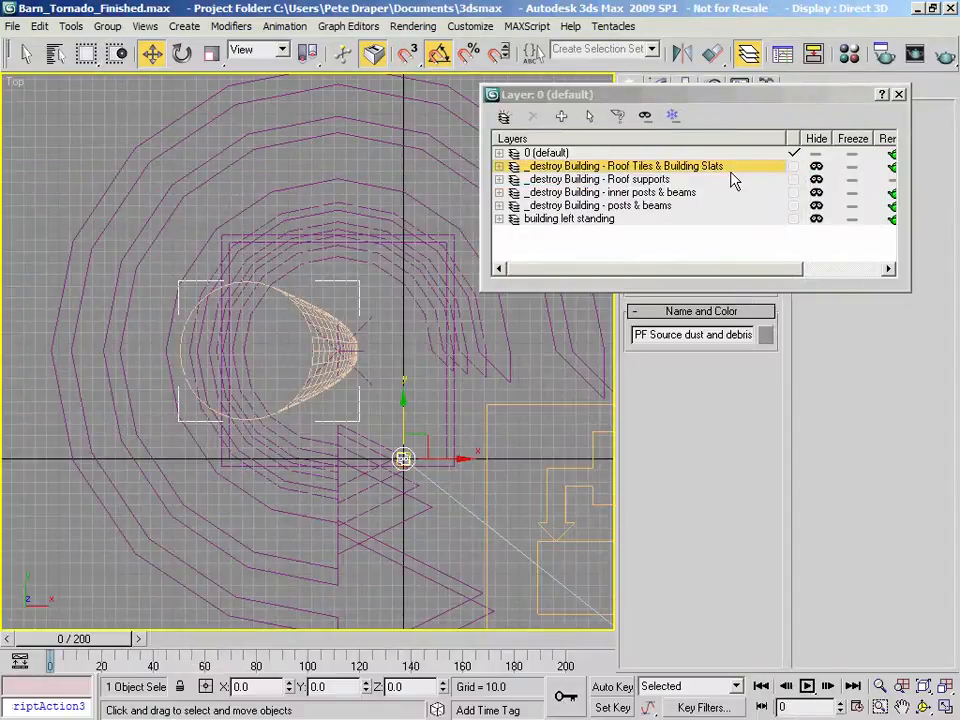
pyautogui.press('e')
pyautogui.press('f')
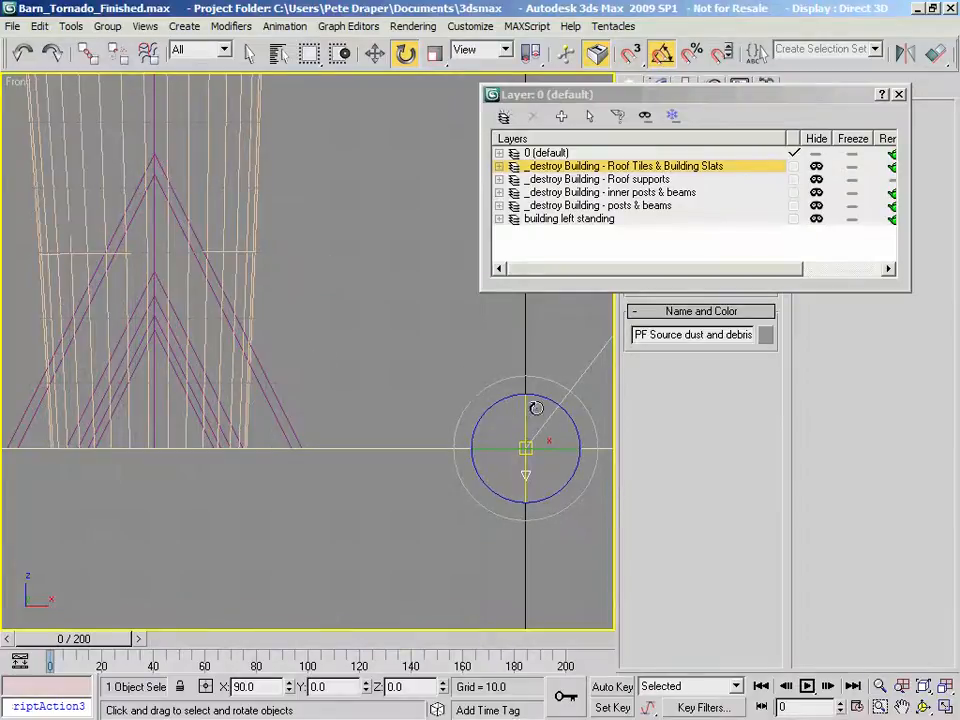
pyautogui.moveTo(523, 410); pyautogui.dragTo(555, 577)
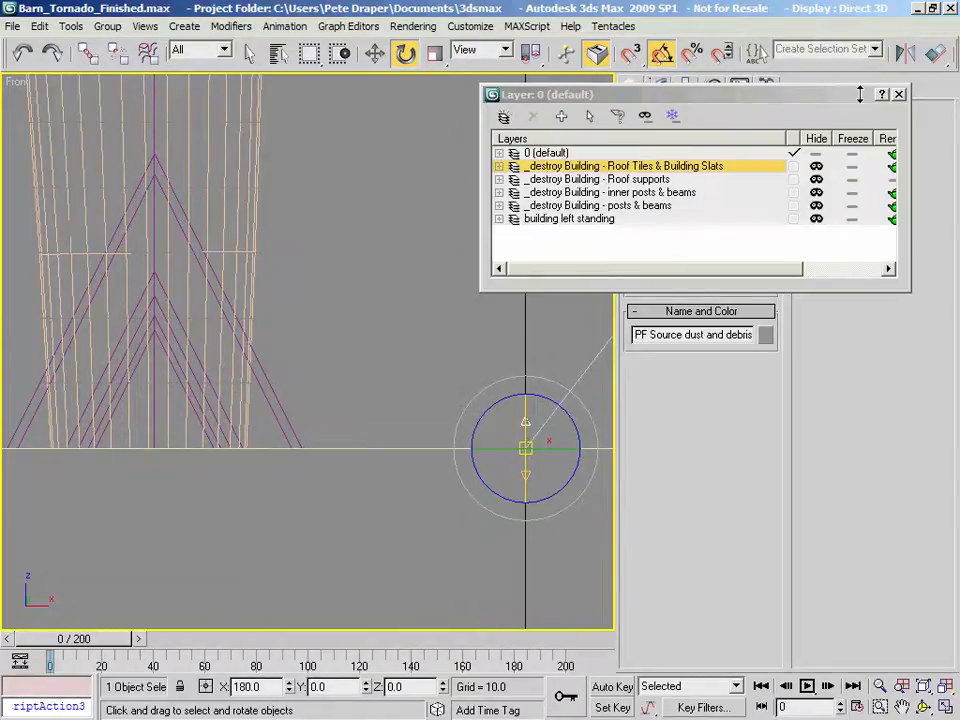
# Step: Align the emitter to the Vortex_Middle space warp at the tornado's base, pivot point to pivot point in X, Y and Z
pyautogui.doubleClick(858, 62)
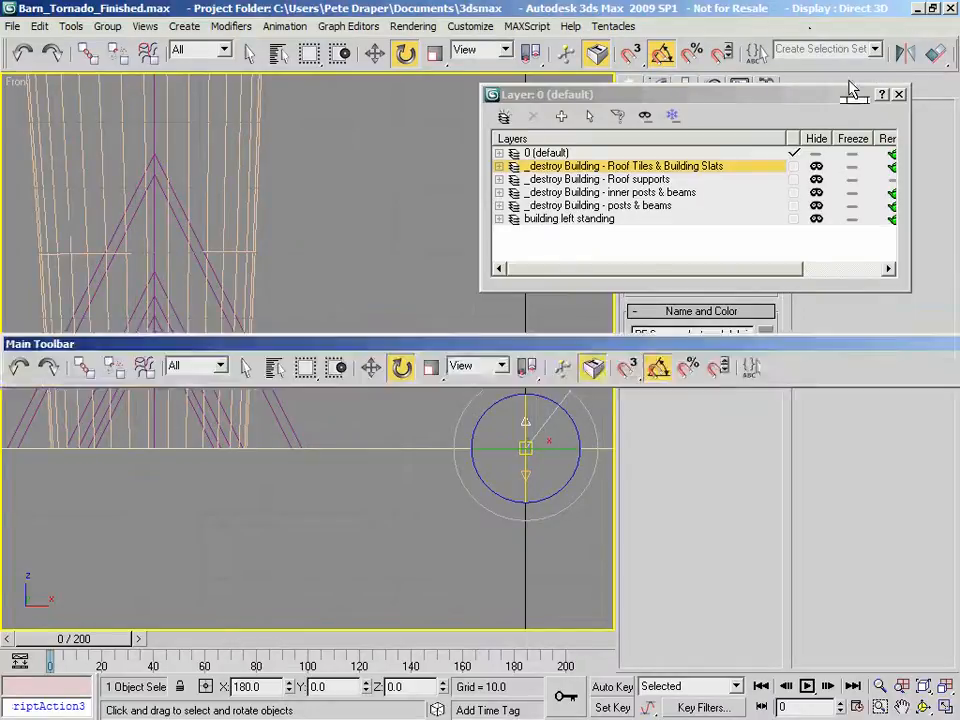
pyautogui.click(935, 55)
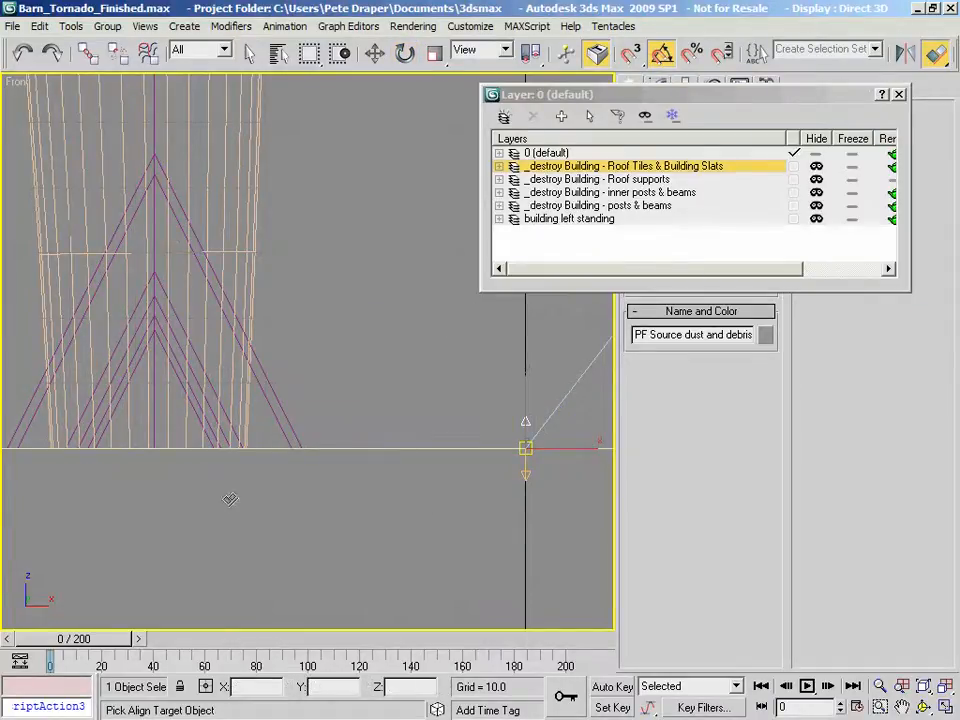
pyautogui.click(288, 442)
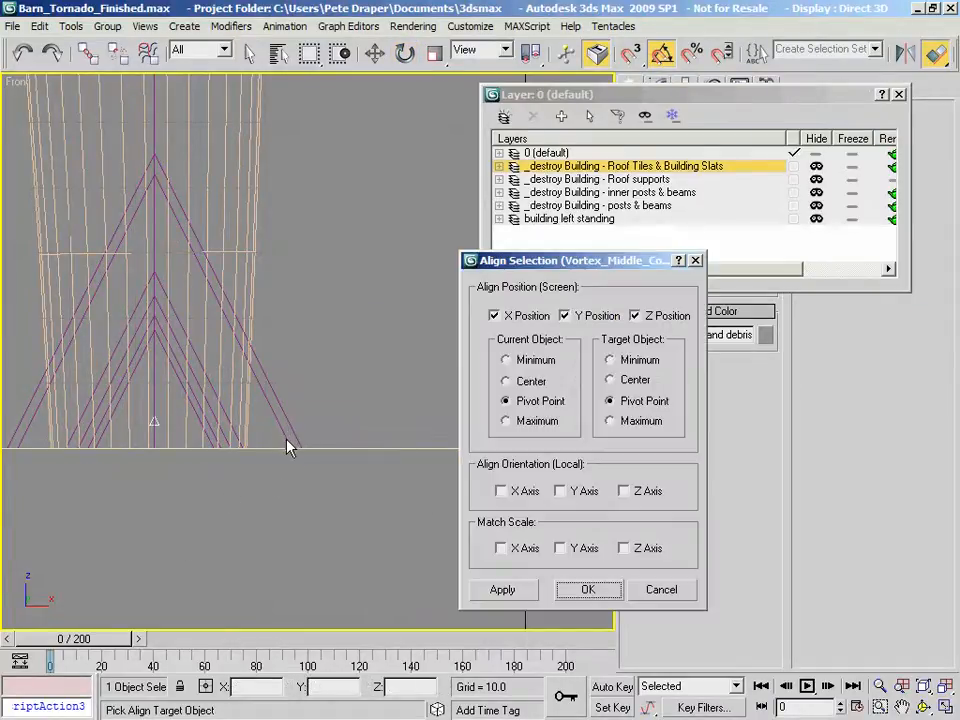
pyautogui.moveTo(582, 262); pyautogui.dragTo(572, 253)
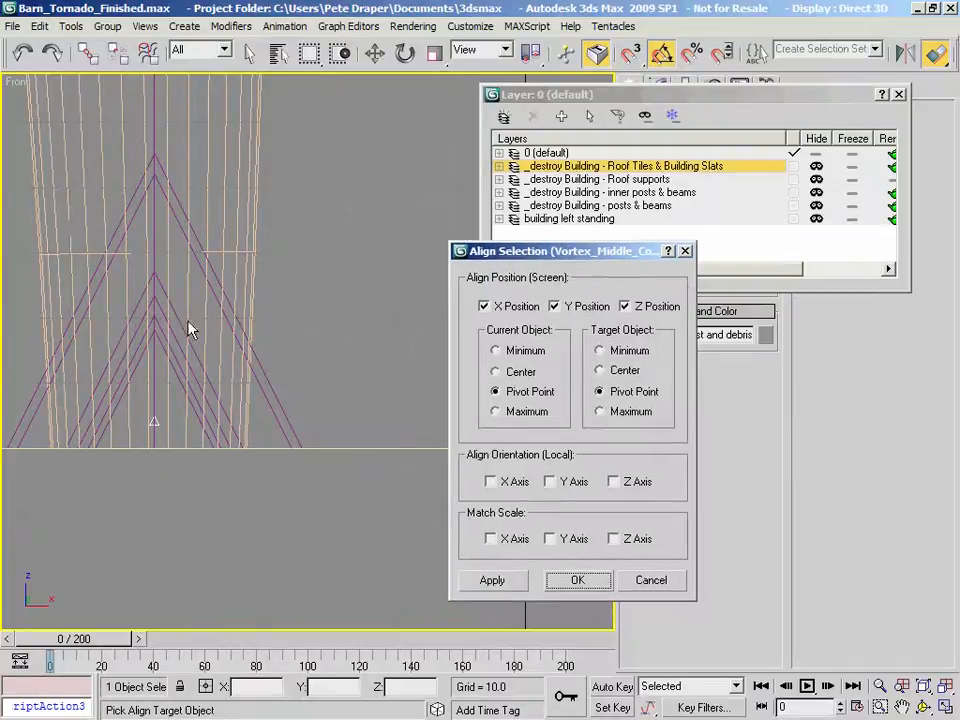
pyautogui.click(596, 582)
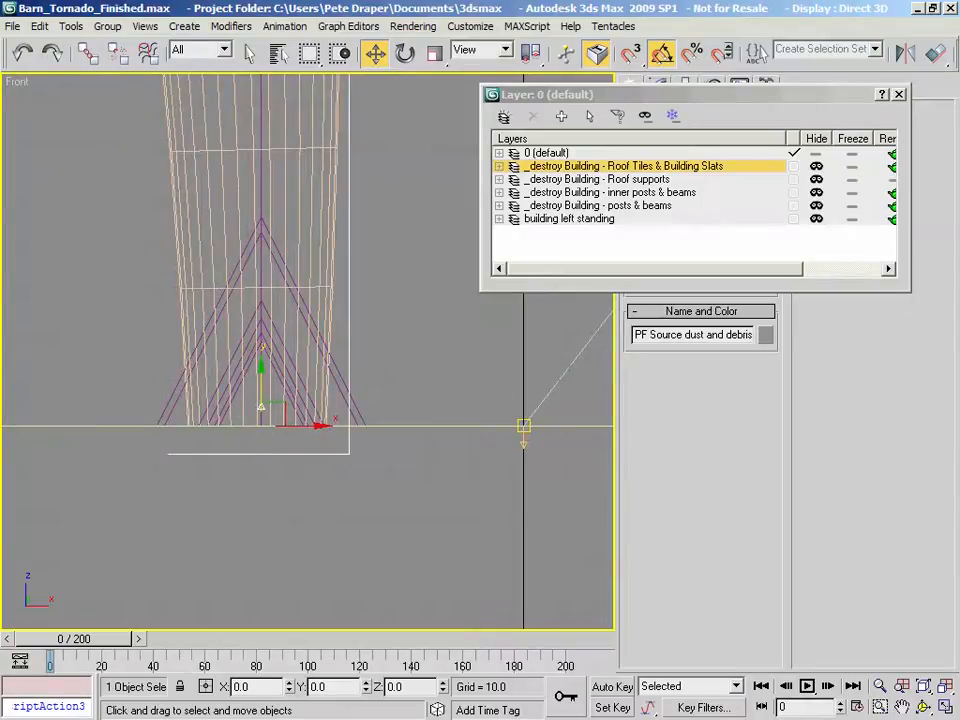
pyautogui.press('6')
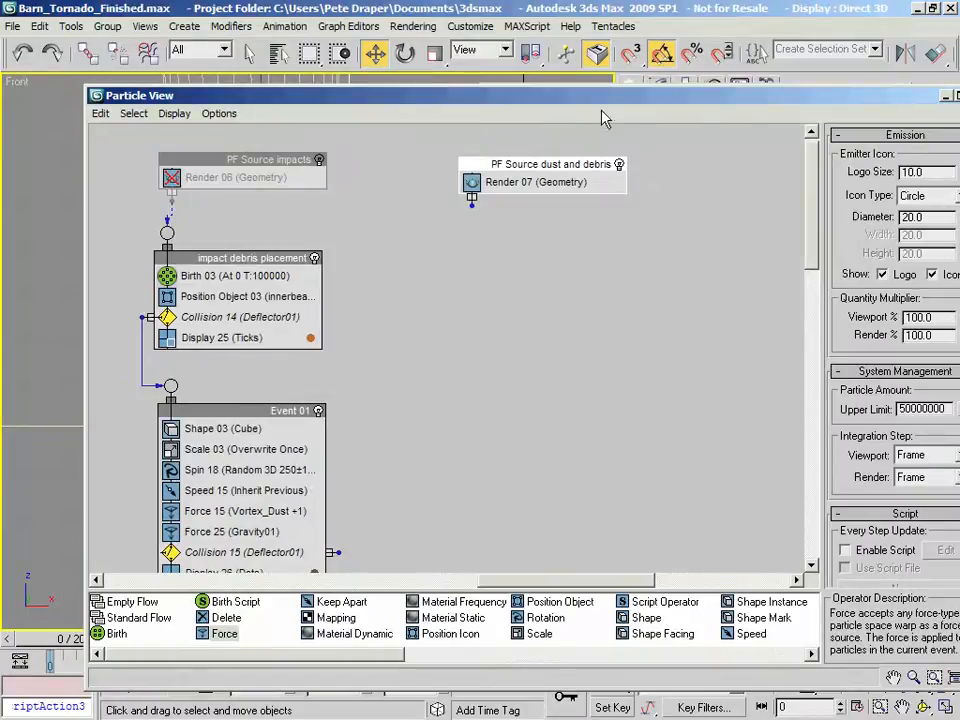
pyautogui.moveTo(701, 106); pyautogui.dragTo(133, 90)
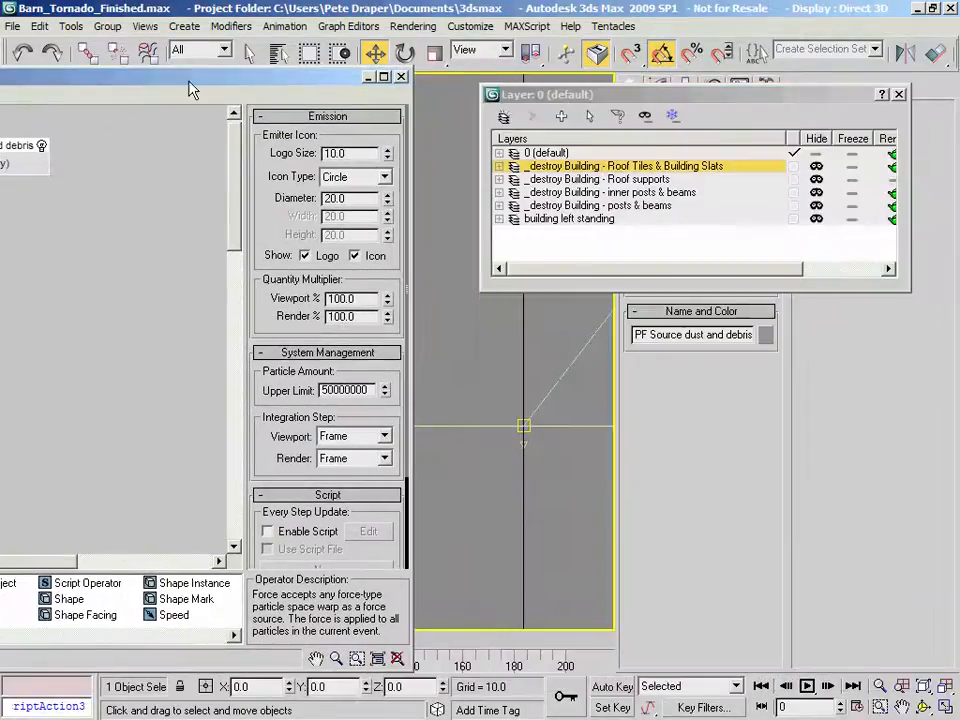
pyautogui.click(367, 78)
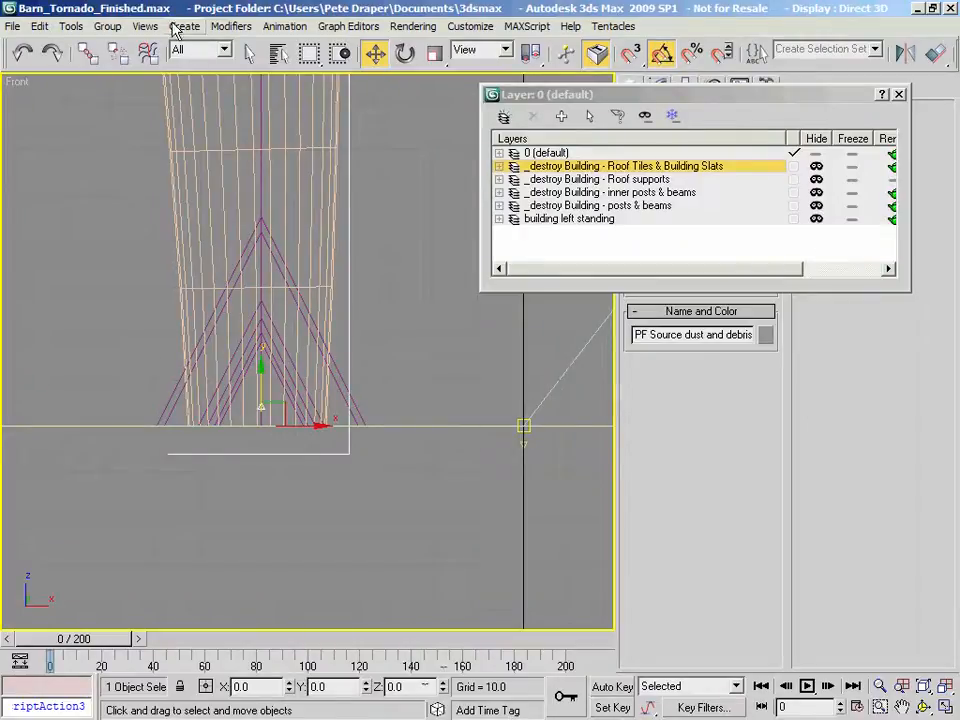
# Step: Raise the emitter slightly above the ground plane in the Front view, to a Z height of about 1.85
pyautogui.moveTo(334, 332); pyautogui.dragTo(340, 302, button='middle')
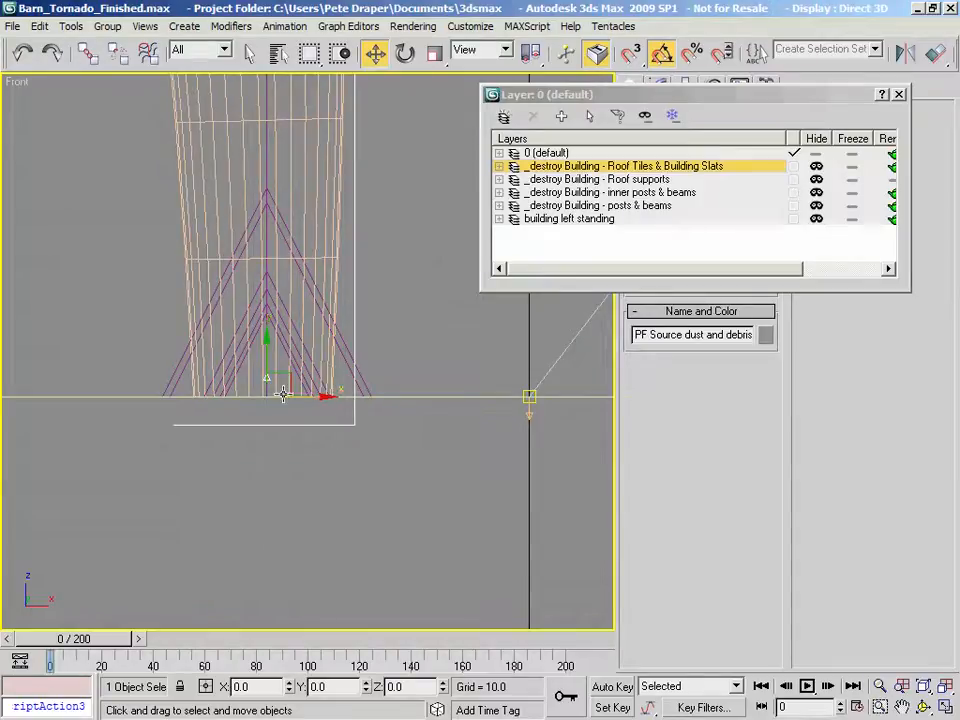
pyautogui.moveTo(270, 360); pyautogui.dragTo(275, 352)
pyautogui.scroll(4, 268, 422)
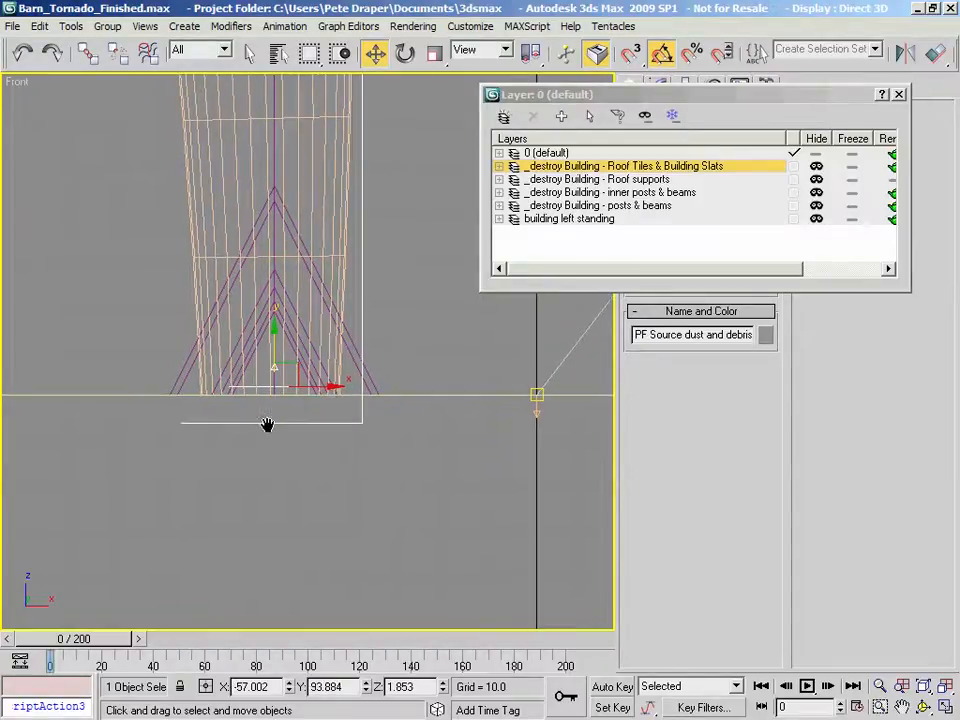
# Step: Examine the emitter's height above the ground and its placement at the base of the tornado in the Front view
pyautogui.moveTo(237, 447); pyautogui.dragTo(327, 431, button='middle')
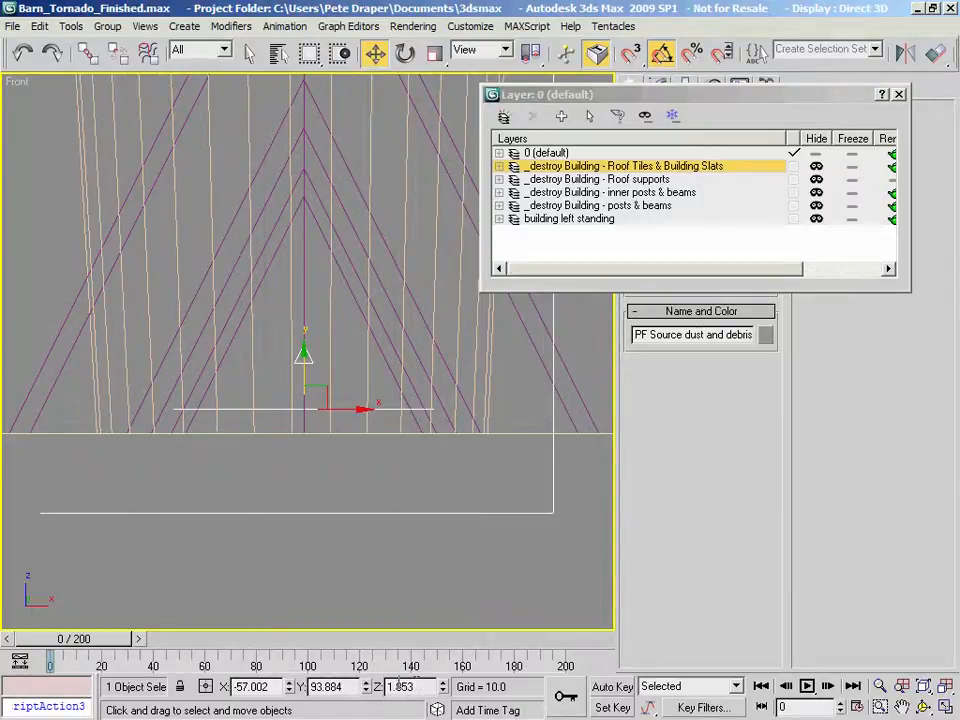
pyautogui.moveTo(468, 458); pyautogui.dragTo(317, 455, button='middle')
pyautogui.scroll(-3, 317, 455)
pyautogui.moveTo(354, 414); pyautogui.dragTo(266, 475, button='middle')
pyautogui.scroll(-2, 268, 473)
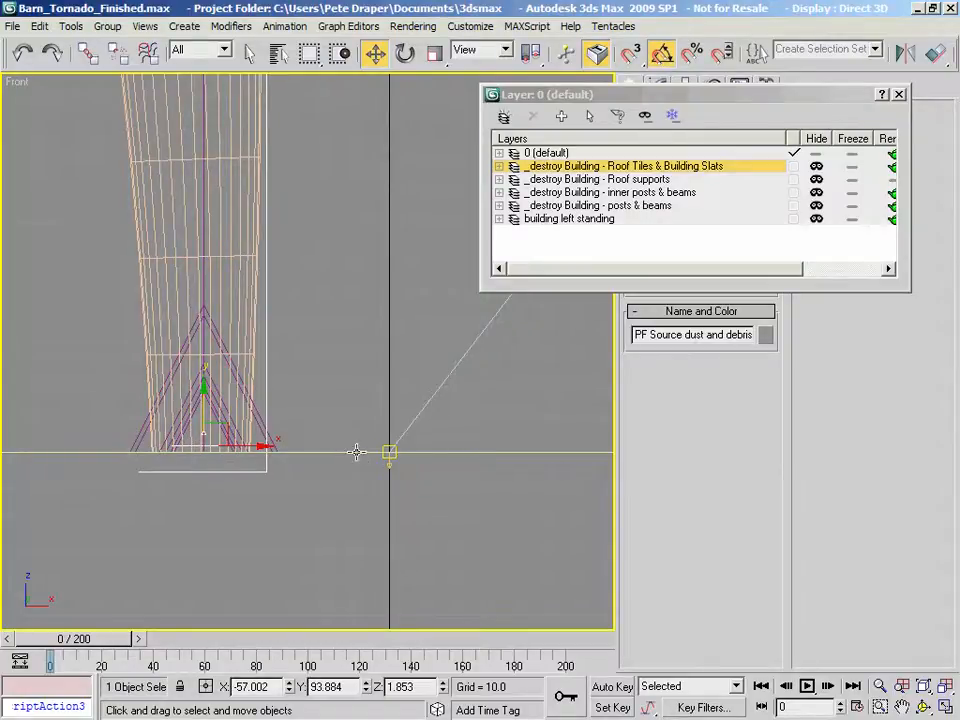
pyautogui.moveTo(224, 423); pyautogui.dragTo(369, 384, button='middle')
pyautogui.scroll(4, 369, 384)
pyautogui.moveTo(390, 473); pyautogui.dragTo(150, 249, button='middle')
pyautogui.scroll(2, 199, 316)
pyautogui.moveTo(204, 312); pyautogui.dragTo(331, 351, button='middle')
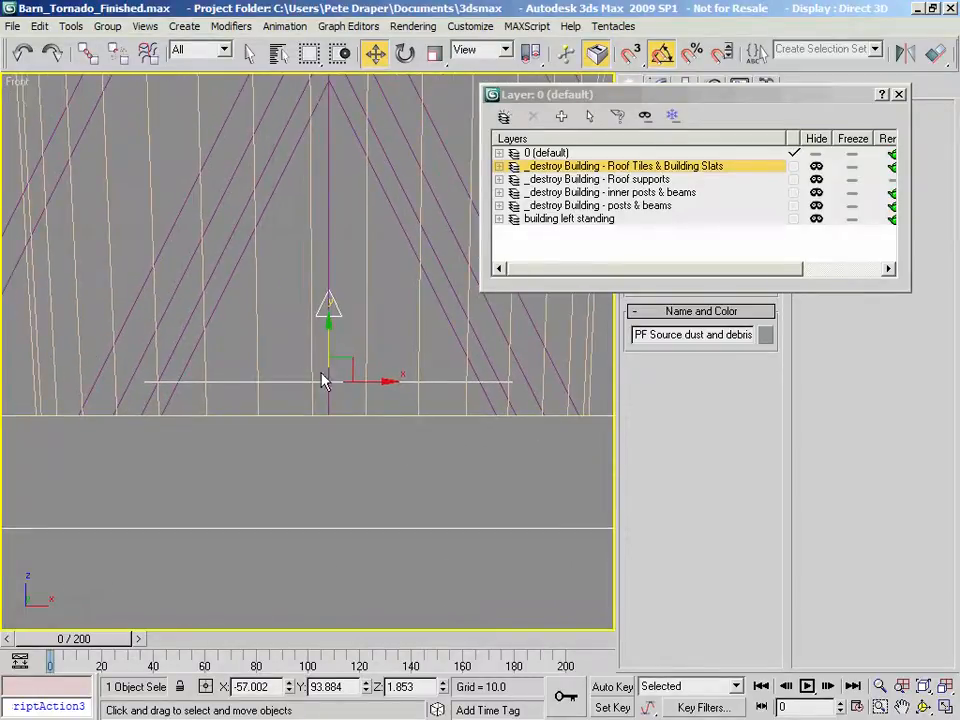
pyautogui.moveTo(223, 326); pyautogui.dragTo(305, 322, button='middle')
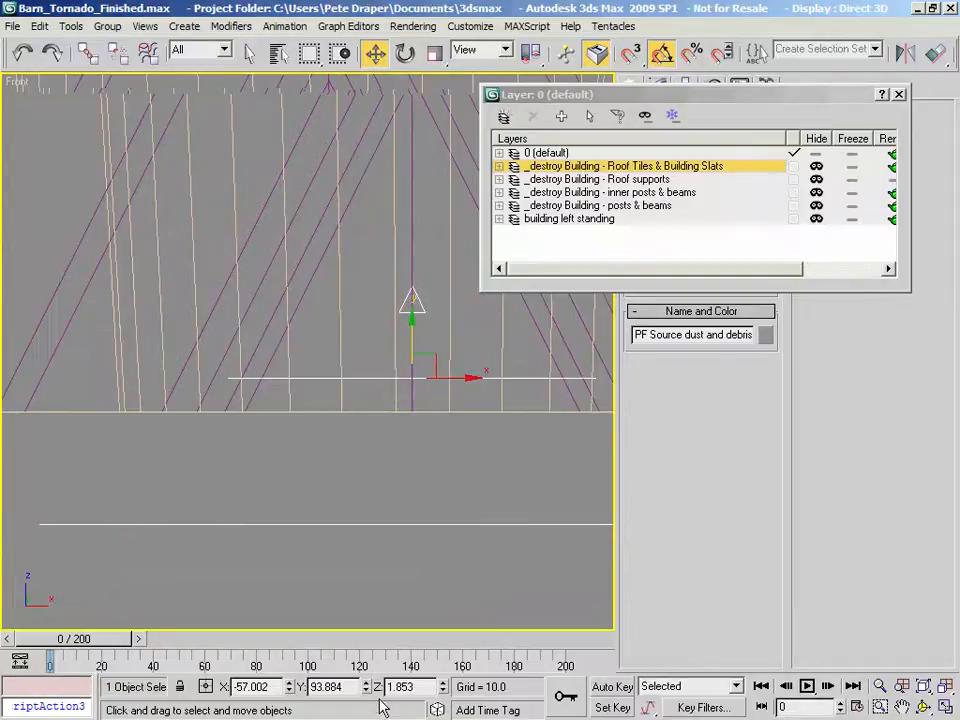
pyautogui.doubleClick(405, 686)
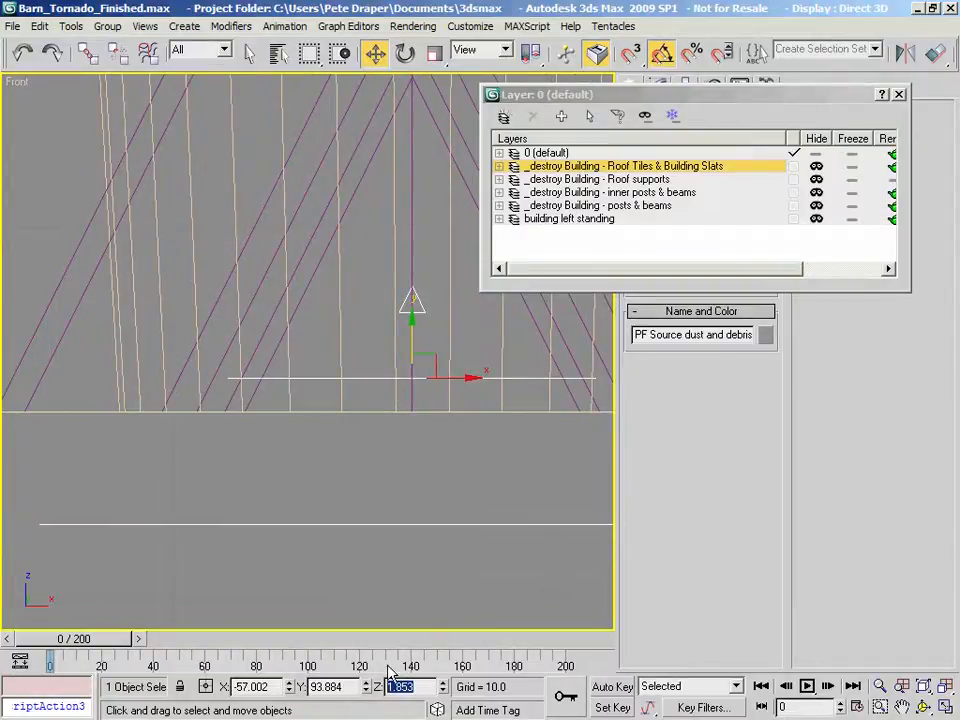
pyautogui.scroll(-6, 368, 477)
pyautogui.moveTo(334, 422); pyautogui.dragTo(328, 452, button='middle')
pyautogui.scroll(-2, 325, 440)
pyautogui.moveTo(303, 391); pyautogui.dragTo(286, 485, button='middle')
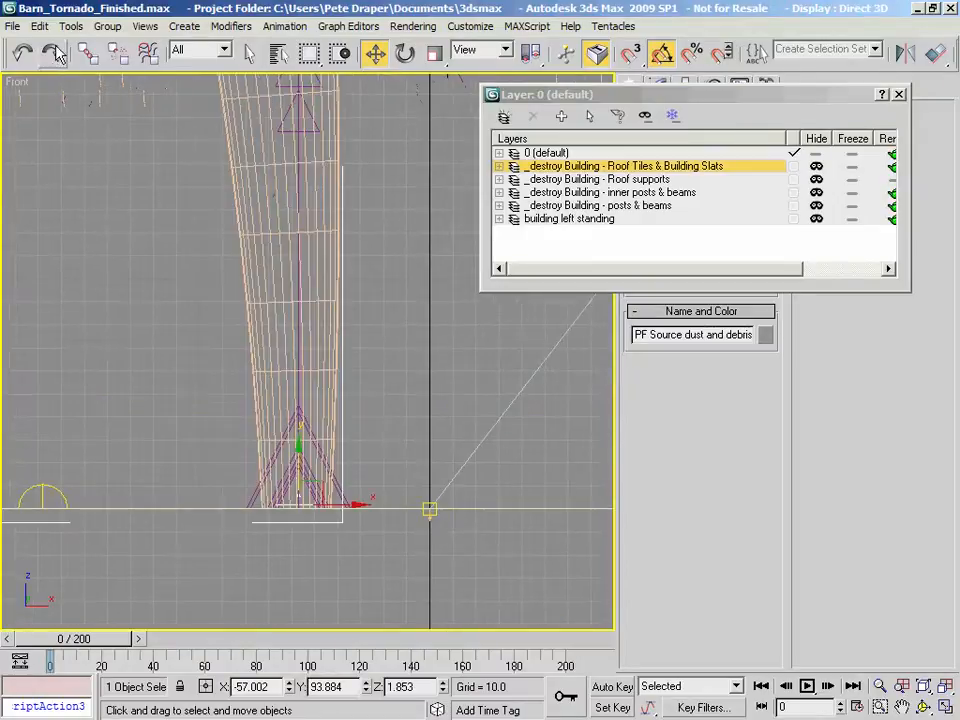
# Step: Link the dust and debris emitter to the tornado and close the layer manager
pyautogui.click(90, 52)
pyautogui.moveTo(298, 498); pyautogui.dragTo(316, 357)
pyautogui.moveTo(278, 518); pyautogui.dragTo(270, 457, button='middle')
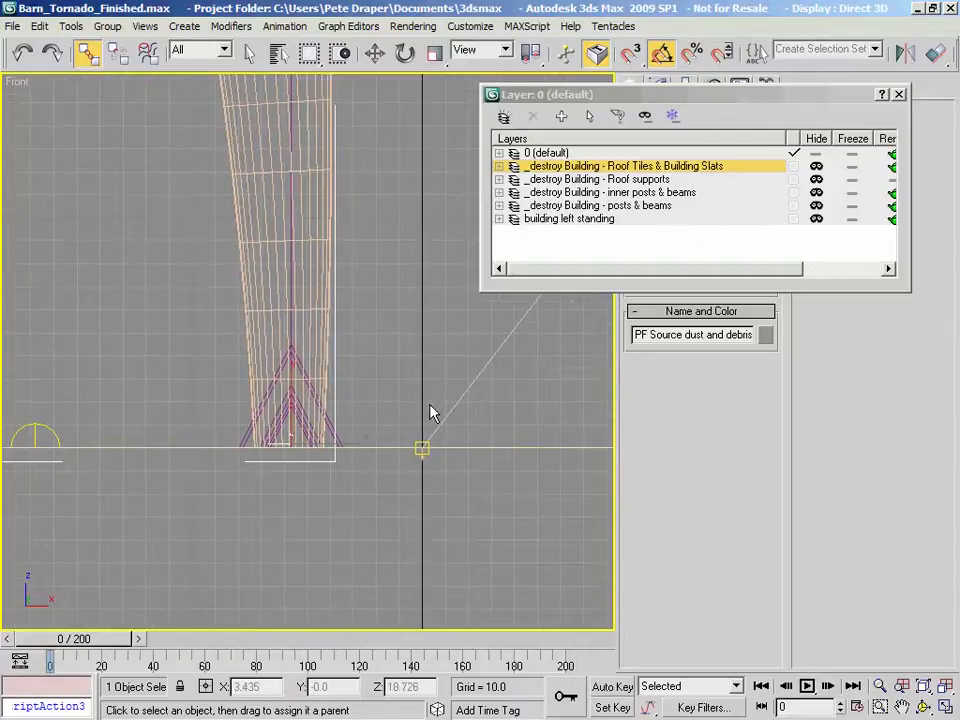
pyautogui.click(900, 96)
pyautogui.scroll(5, 317, 414)
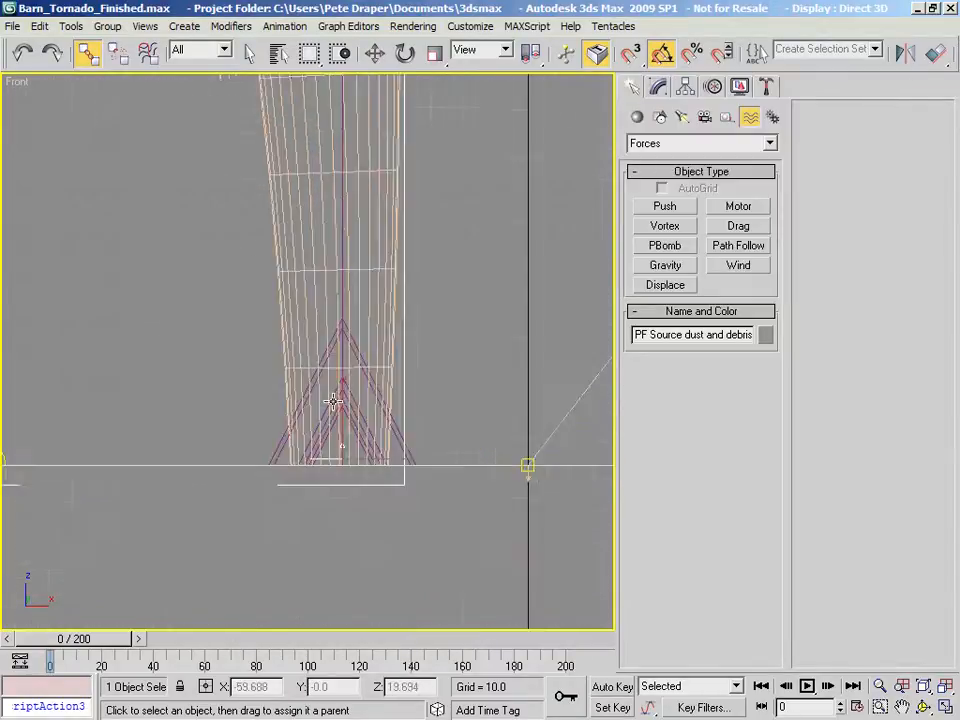
pyautogui.scroll(-8, 285, 318)
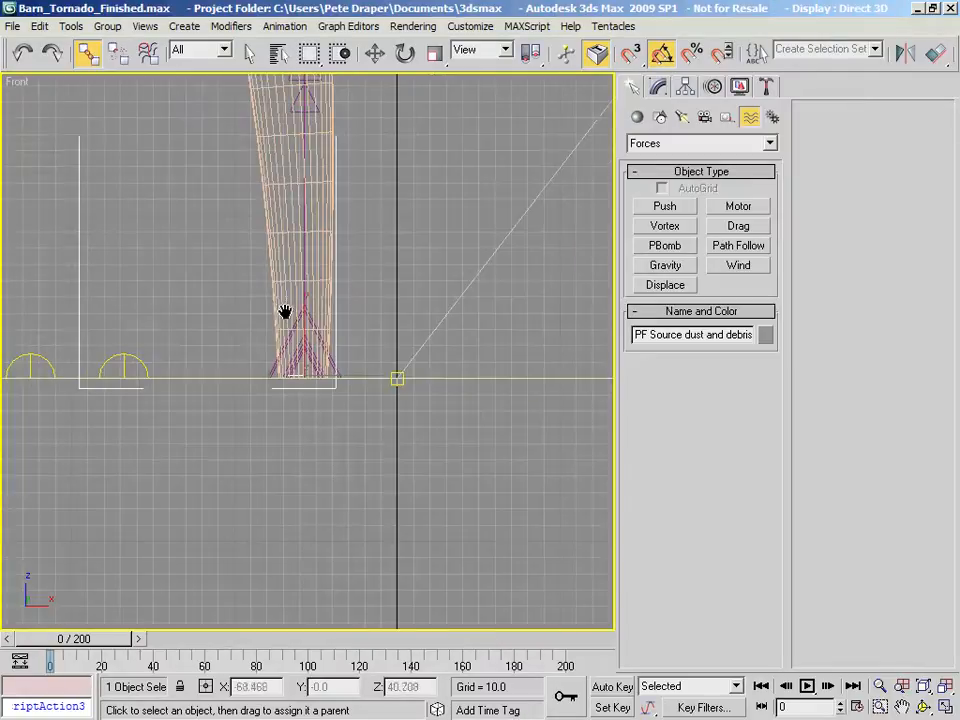
# Step: Enlarge the dust and debris emitter's logo size to about 389 in the wireframe Camera01 view
pyautogui.click(658, 86)
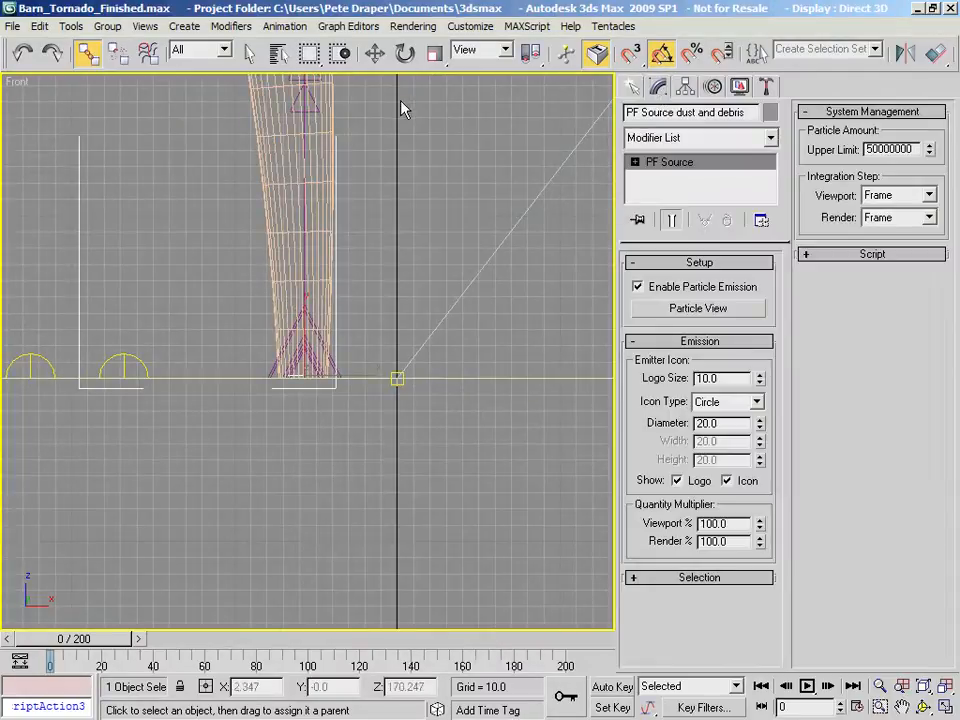
pyautogui.click(250, 55)
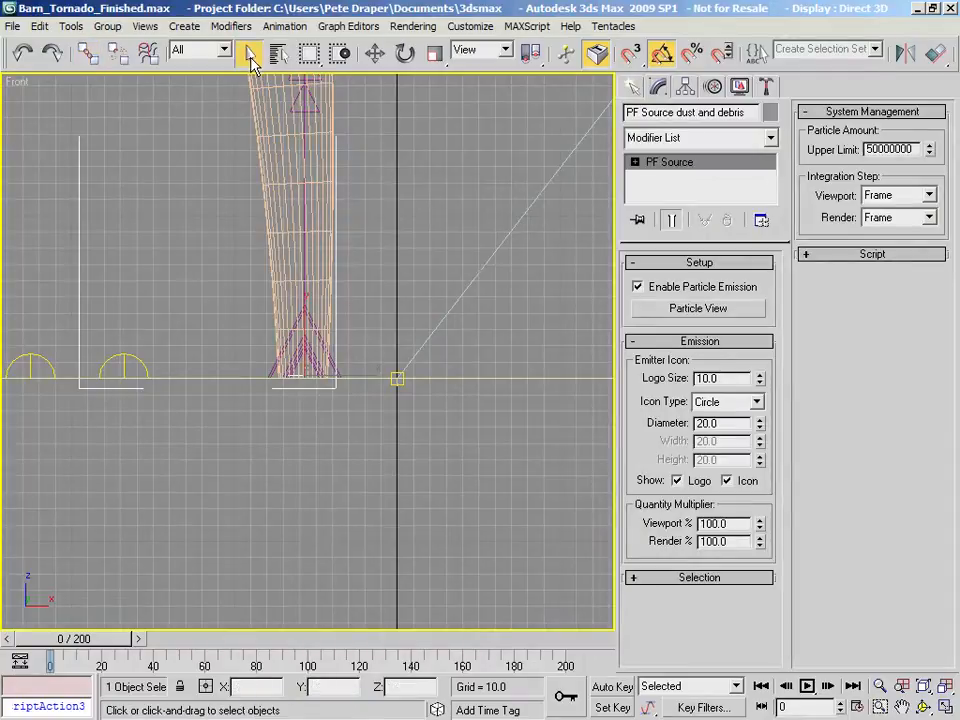
pyautogui.press('c')
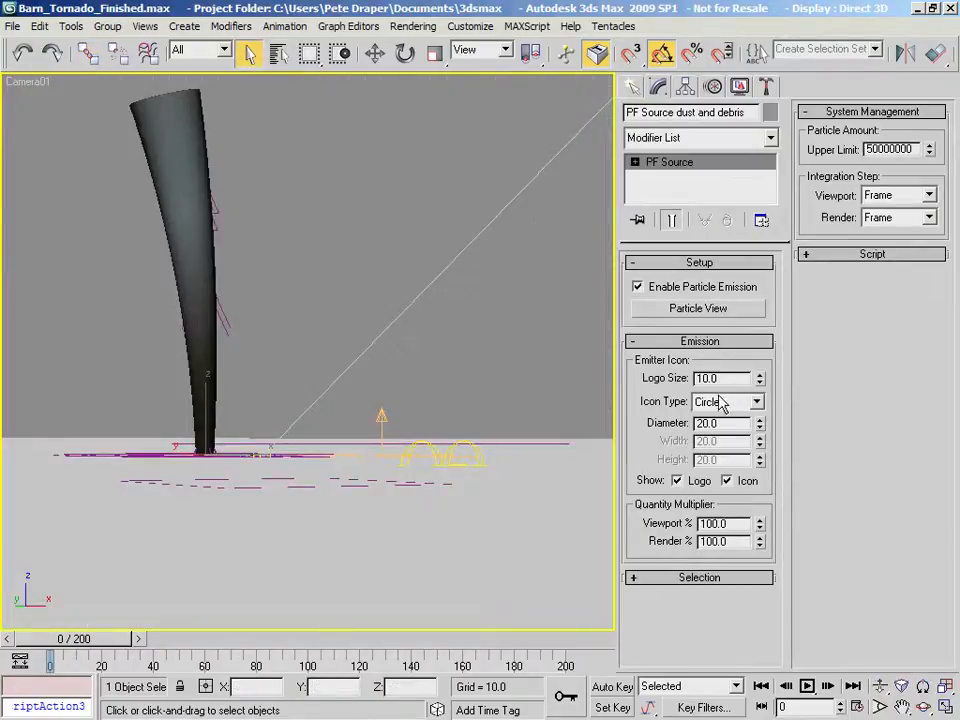
pyautogui.moveTo(762, 376); pyautogui.dragTo(690, 5)
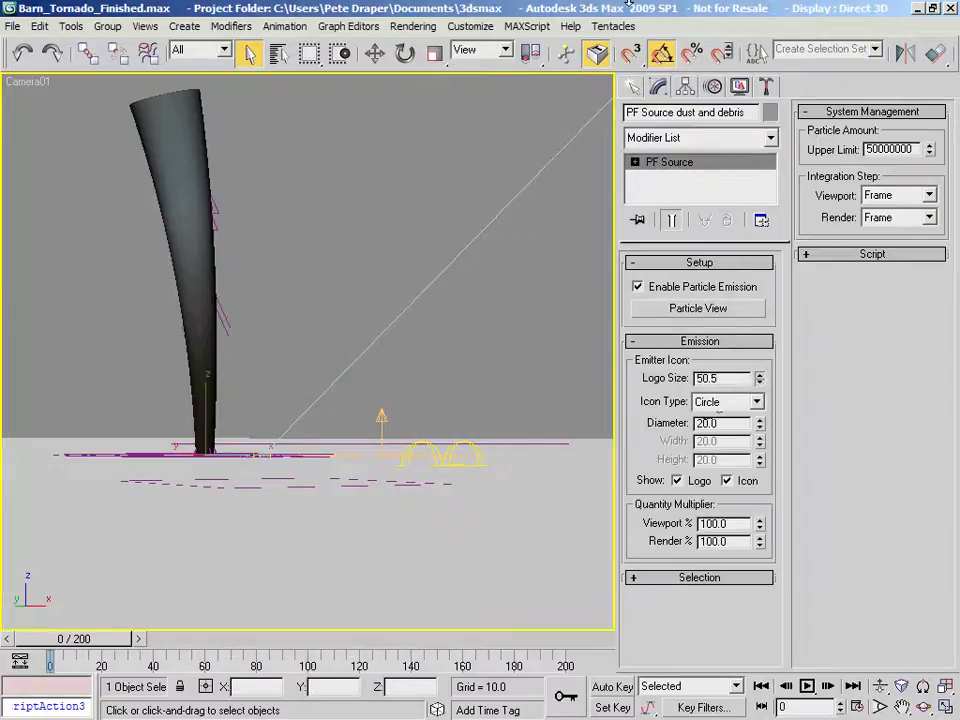
pyautogui.moveTo(628, 4); pyautogui.dragTo(623, 4)
pyautogui.moveTo(285, 5); pyautogui.dragTo(571, 283)
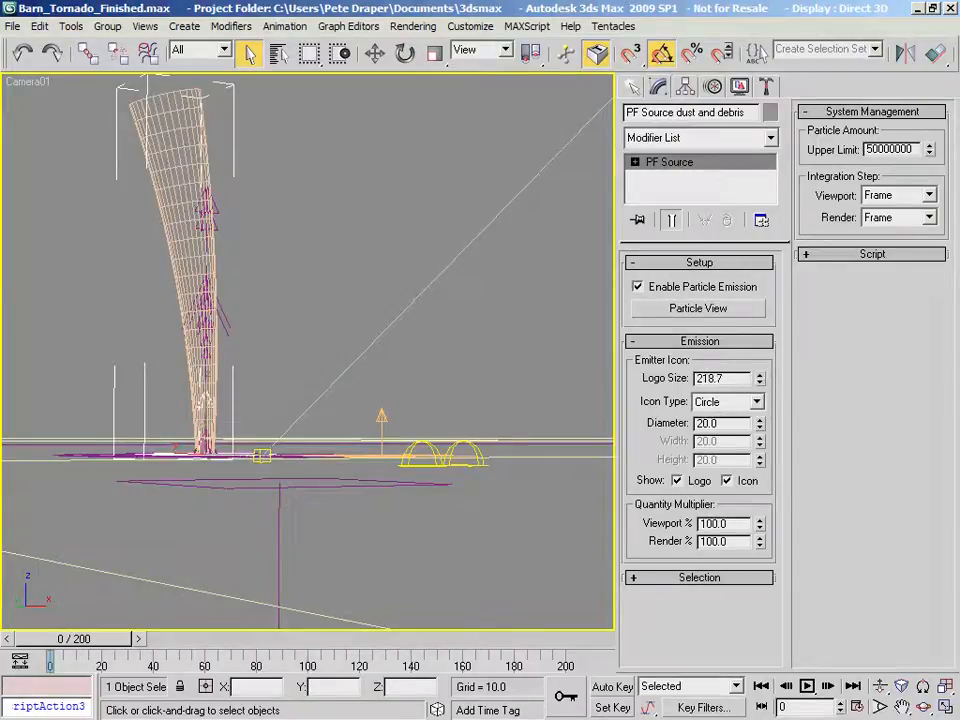
pyautogui.moveTo(762, 380); pyautogui.dragTo(765, 265)
pyautogui.moveTo(766, 270); pyautogui.dragTo(770, 305)
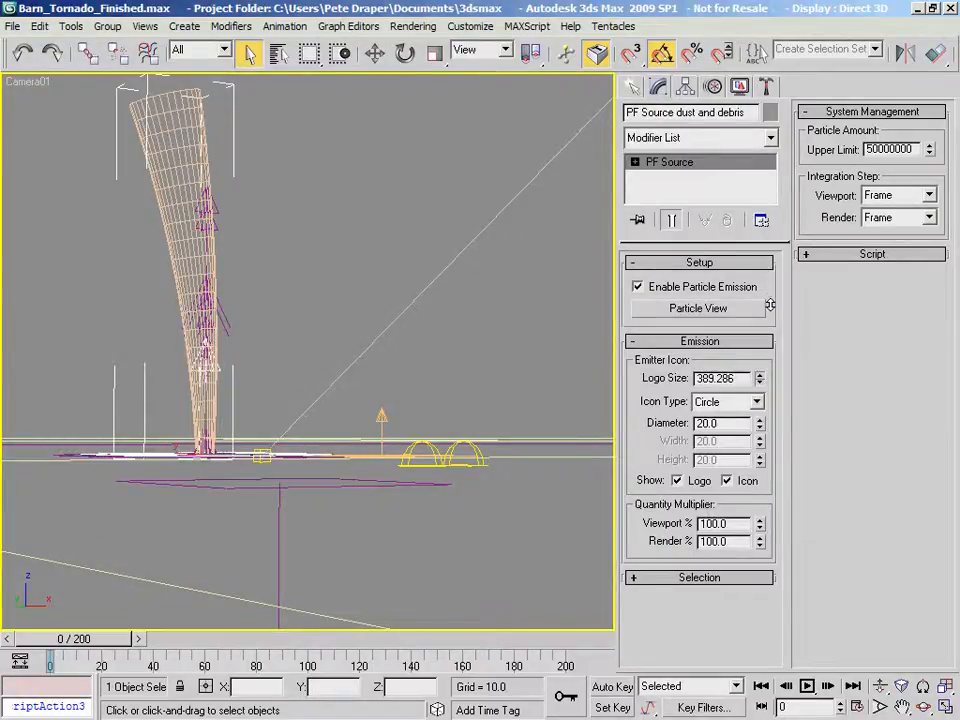
# Step: Set the circular emitter's diameter to 800 and check its extent around the tornado in the Top view
pyautogui.doubleClick(733, 423)
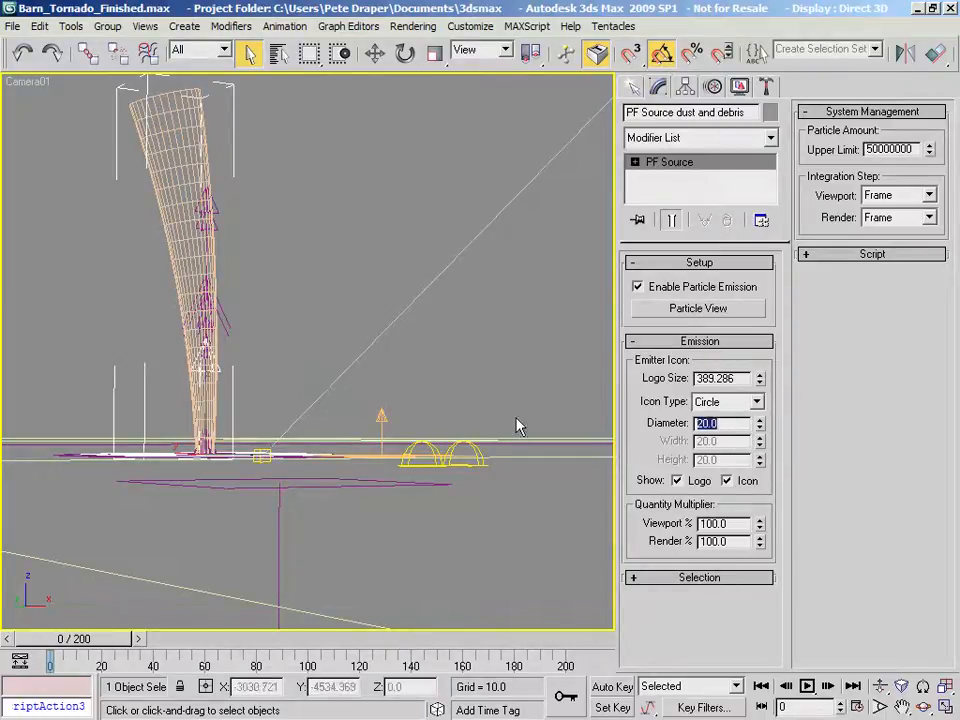
pyautogui.press('Return')
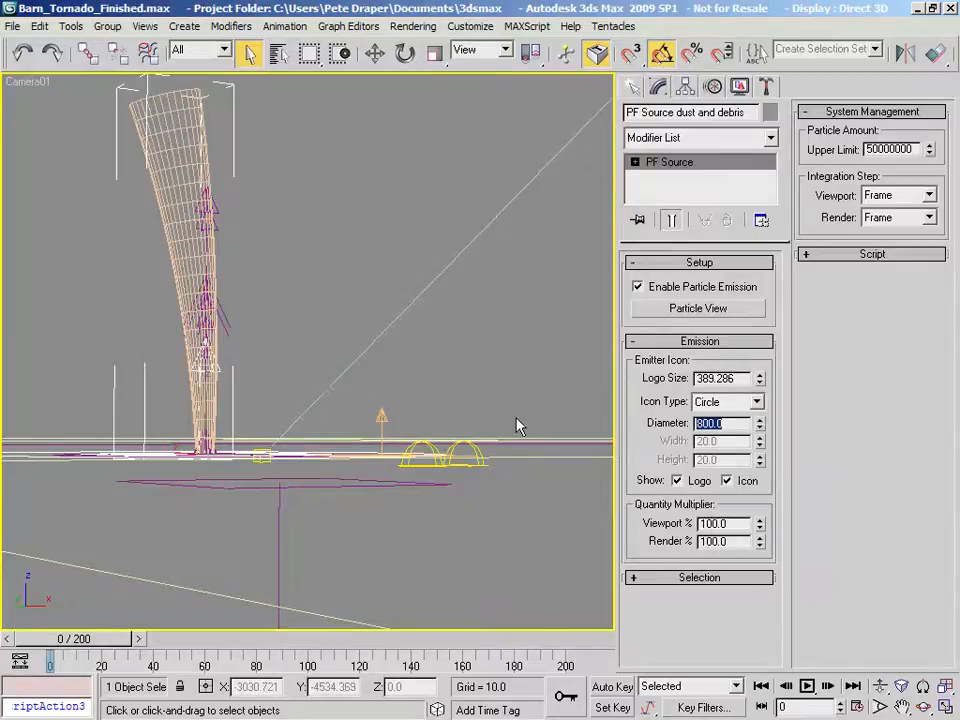
pyautogui.rightClick(433, 165)
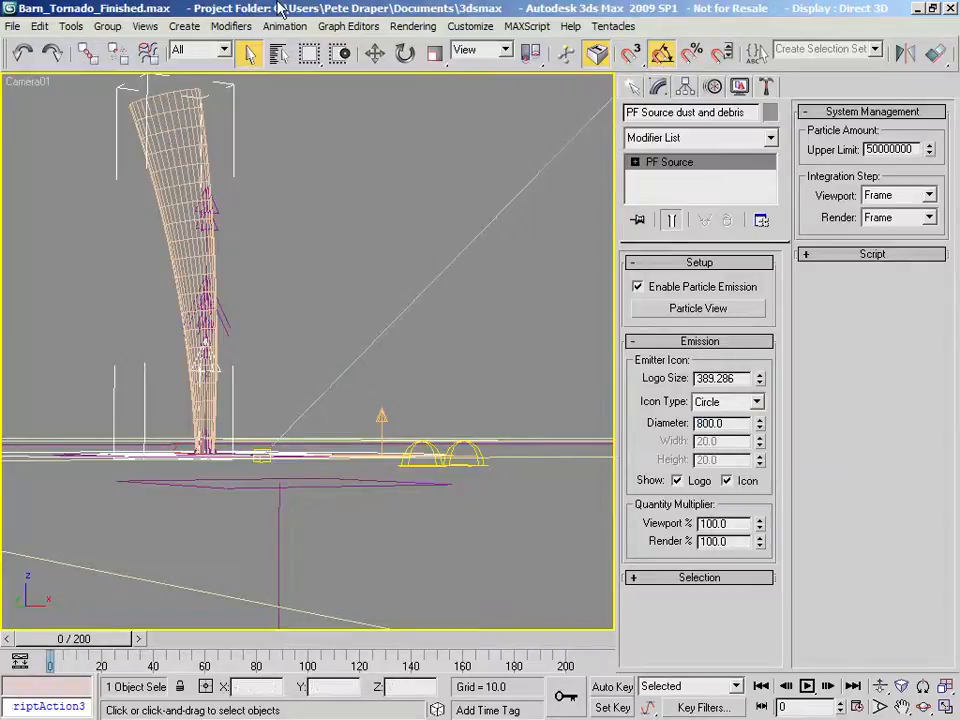
pyautogui.press('t')
pyautogui.scroll(-8, 390, 385)
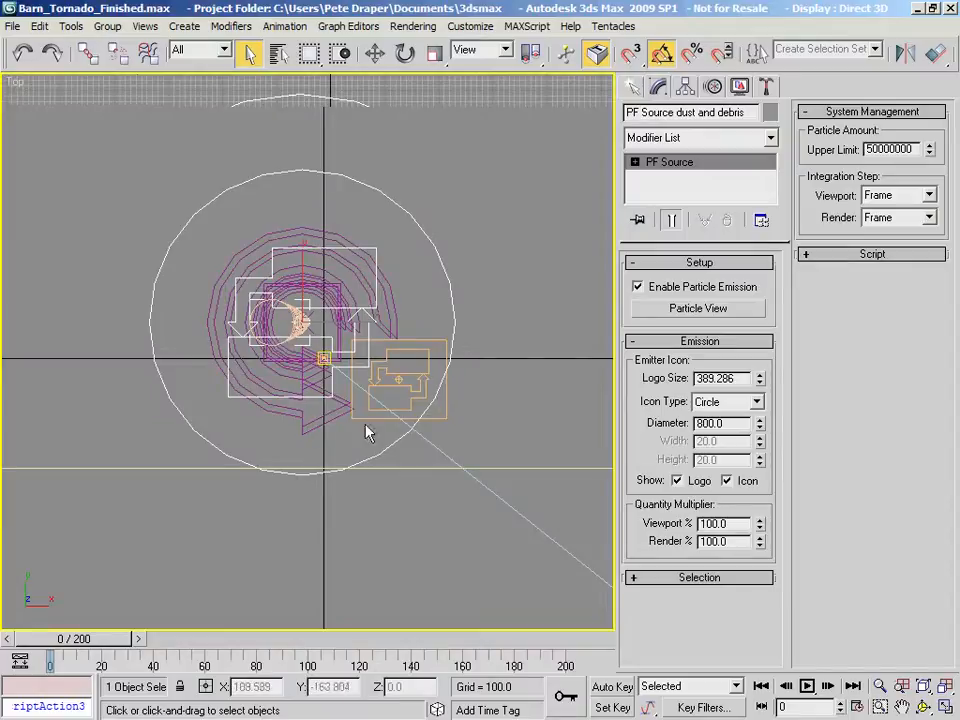
pyautogui.moveTo(427, 363); pyautogui.dragTo(347, 374, button='middle')
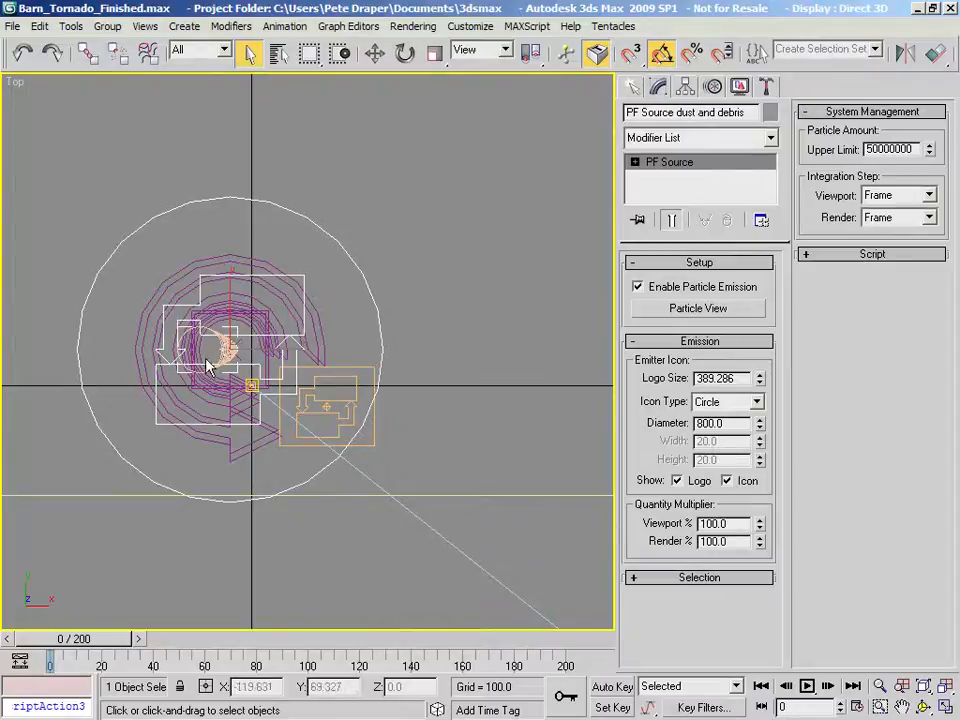
pyautogui.moveTo(275, 280); pyautogui.dragTo(306, 273, button='middle')
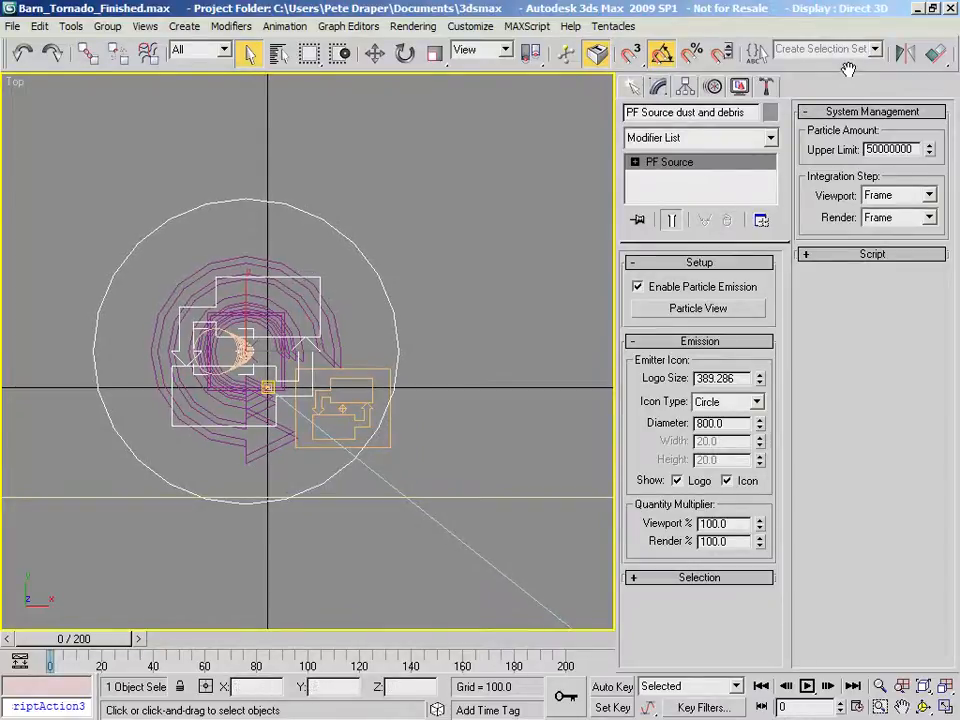
# Step: Create a new Birth event in Particle View and place it directly beneath the PF Source dust and debris
pyautogui.moveTo(848, 68); pyautogui.dragTo(420, 32)
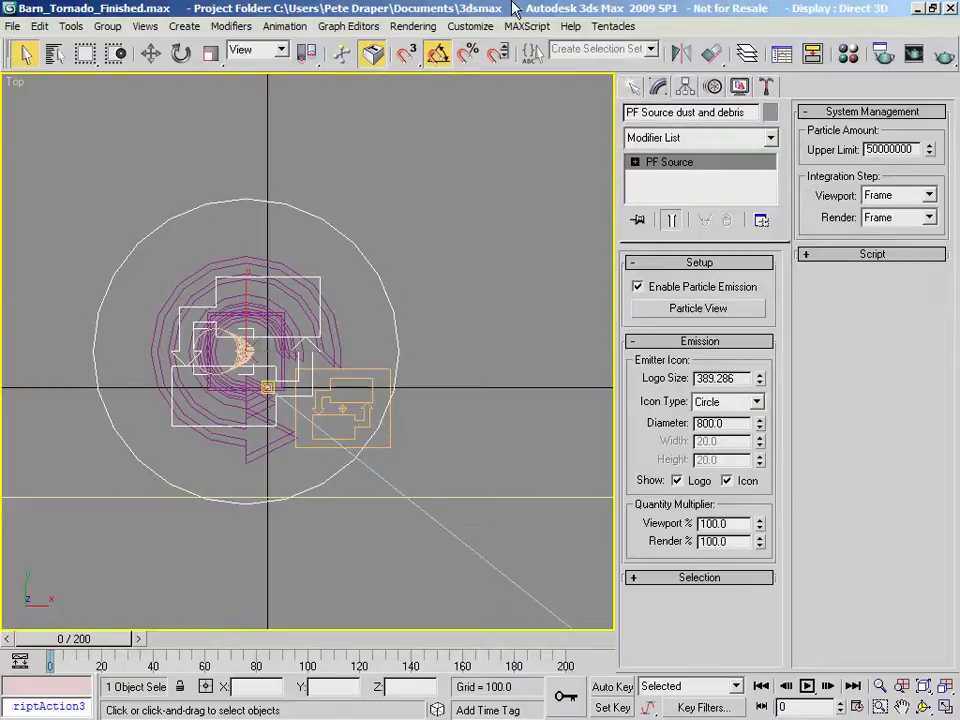
pyautogui.press('6')
pyautogui.moveTo(354, 328); pyautogui.dragTo(317, 317, button='middle')
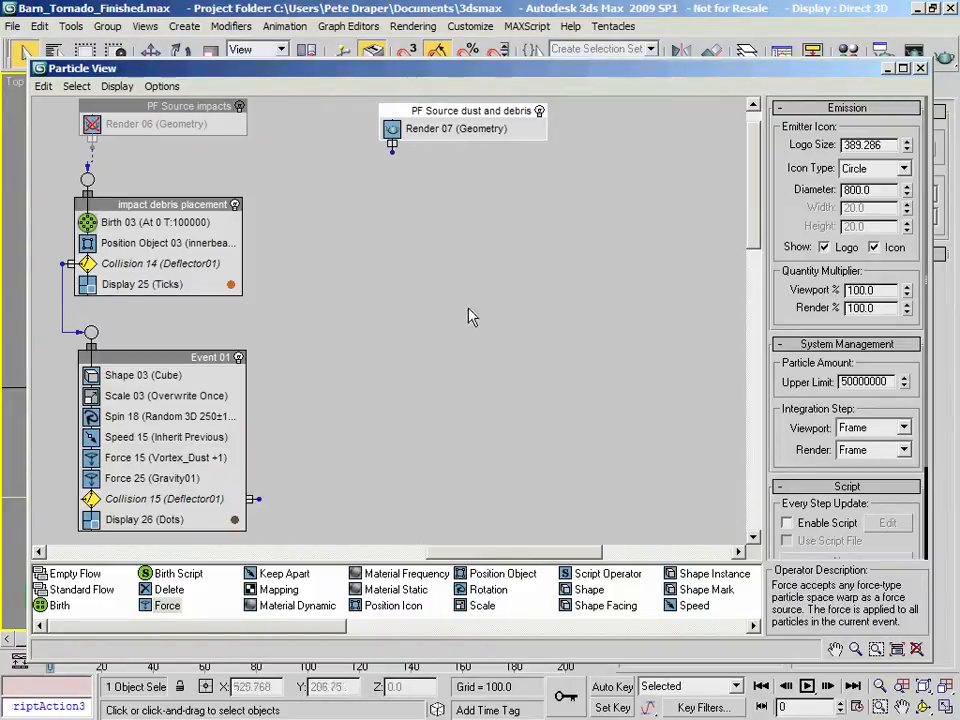
pyautogui.moveTo(423, 75); pyautogui.dragTo(397, 504)
pyautogui.moveTo(137, 225); pyautogui.dragTo(360, 336, button='middle')
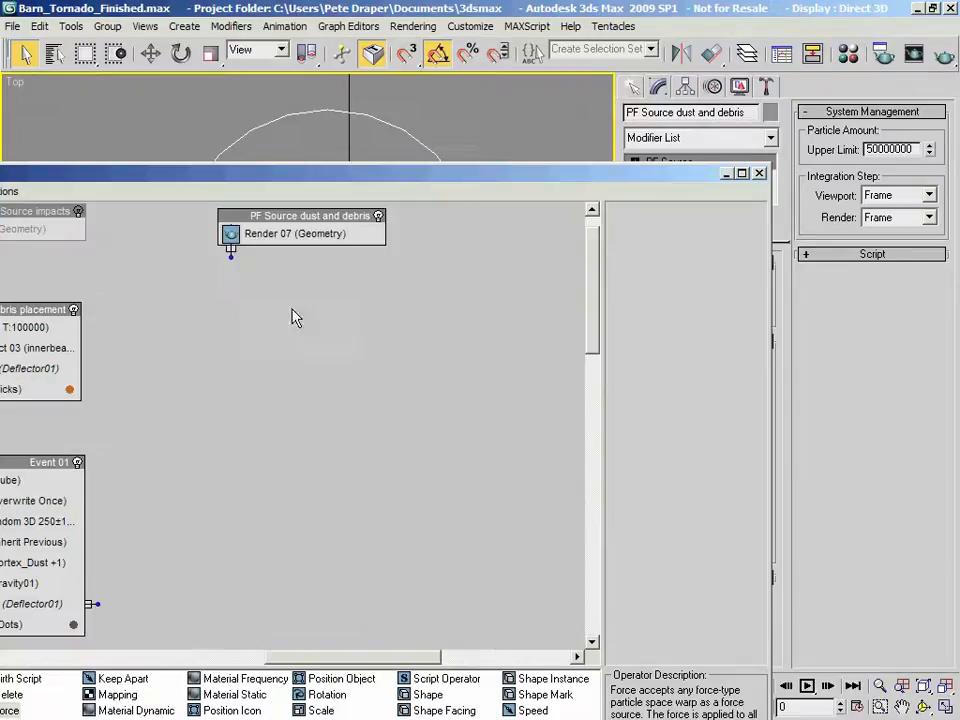
pyautogui.rightClick(233, 312)
pyautogui.moveTo(285, 358)
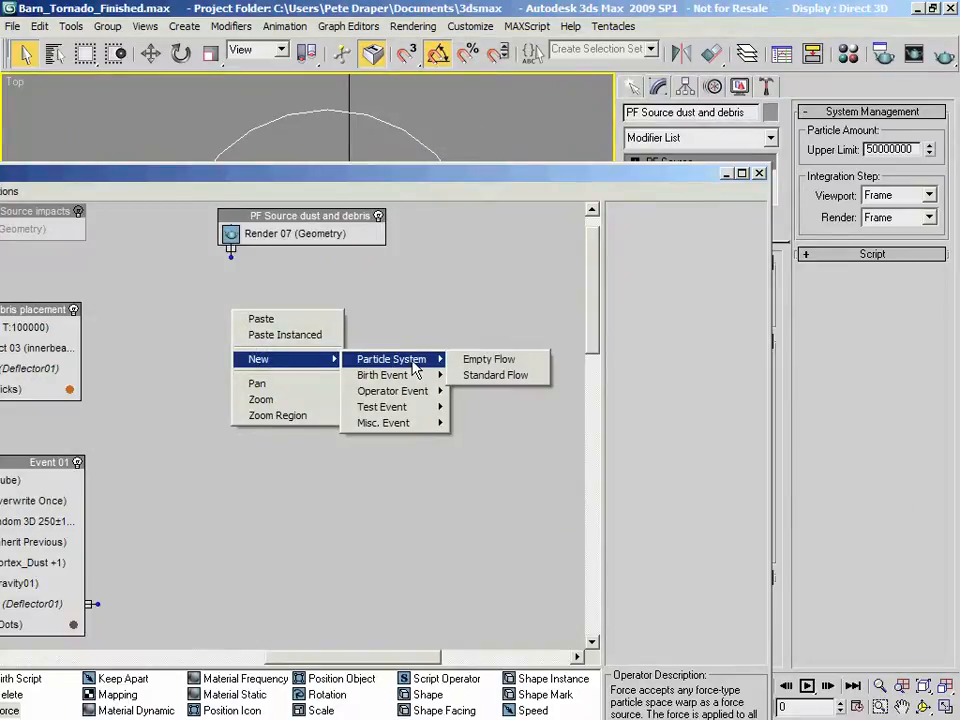
pyautogui.moveTo(392, 375)
pyautogui.click(473, 375)
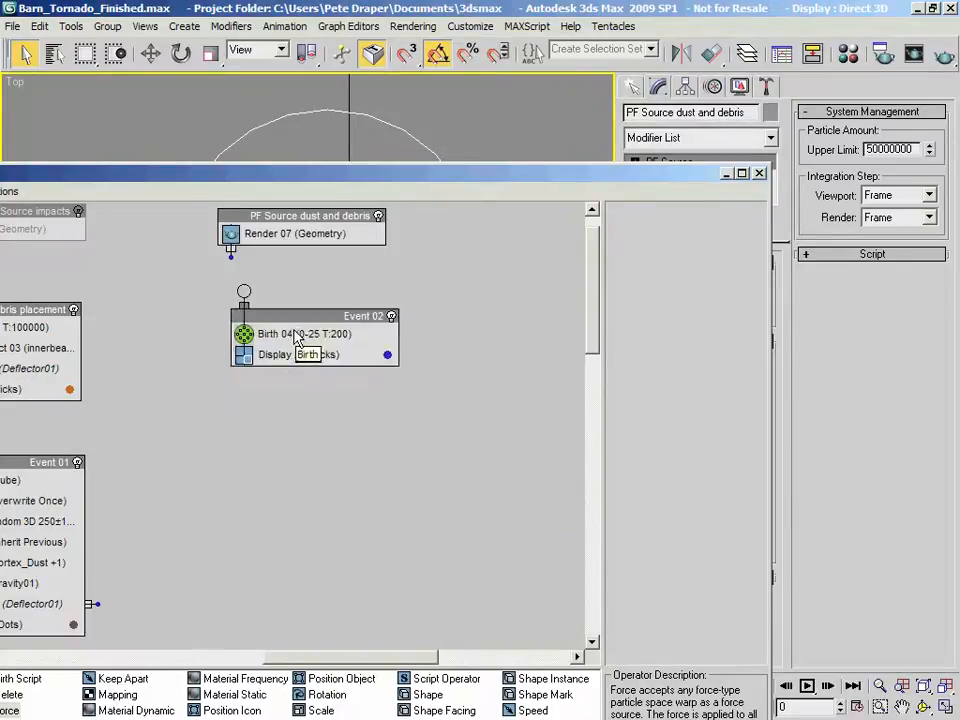
pyautogui.moveTo(293, 313); pyautogui.dragTo(276, 313)
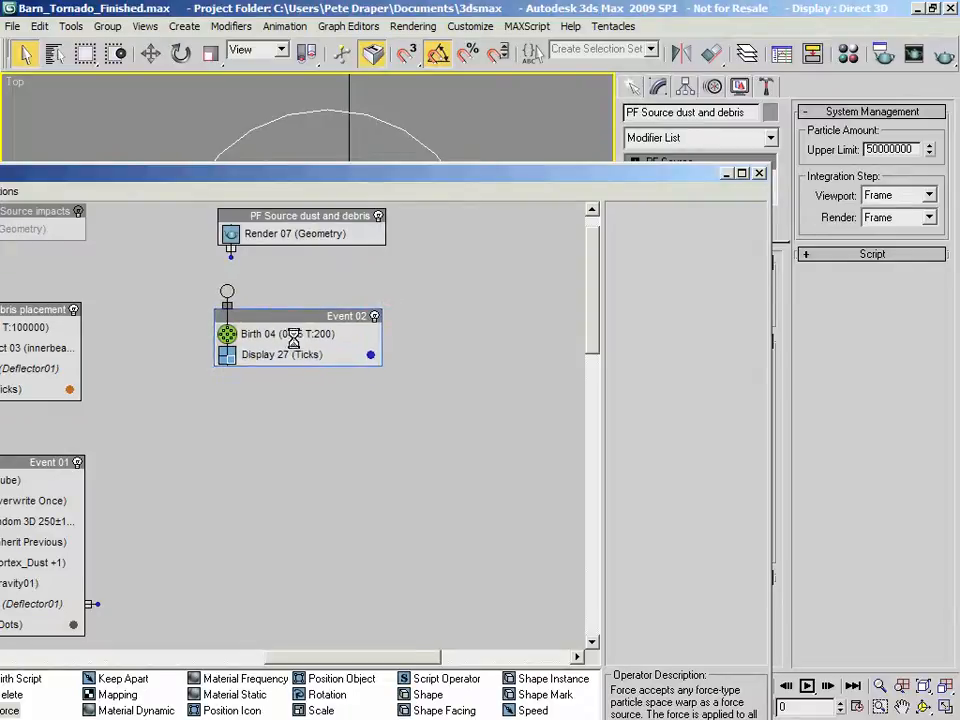
# Step: Set the new Birth operator's Emit Start to -100 and Emit Stop to 200
pyautogui.click(298, 336)
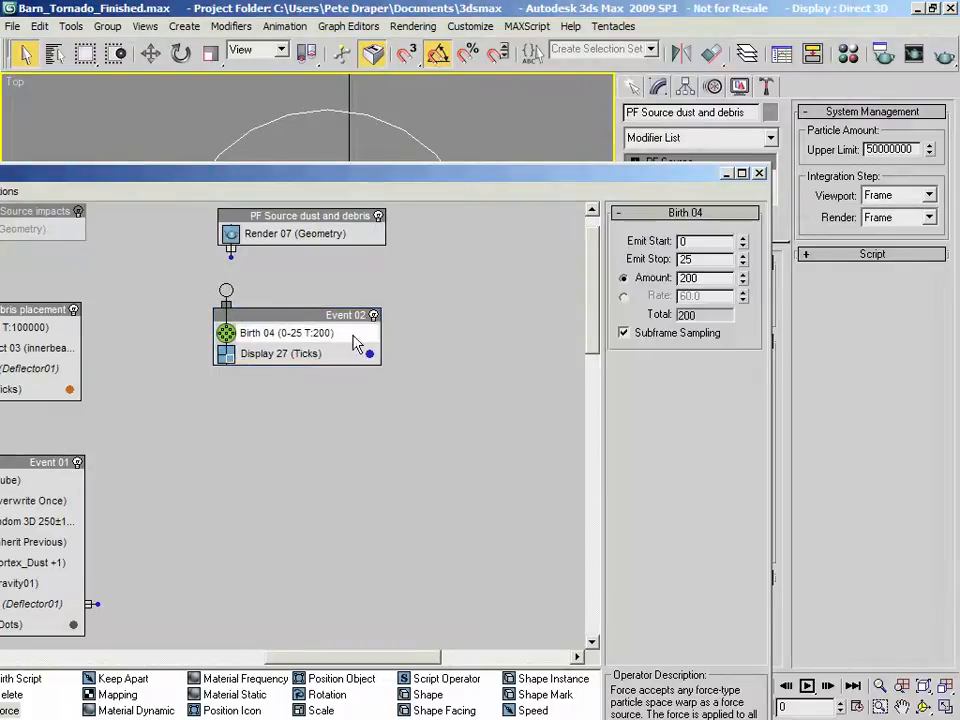
pyautogui.doubleClick(682, 241)
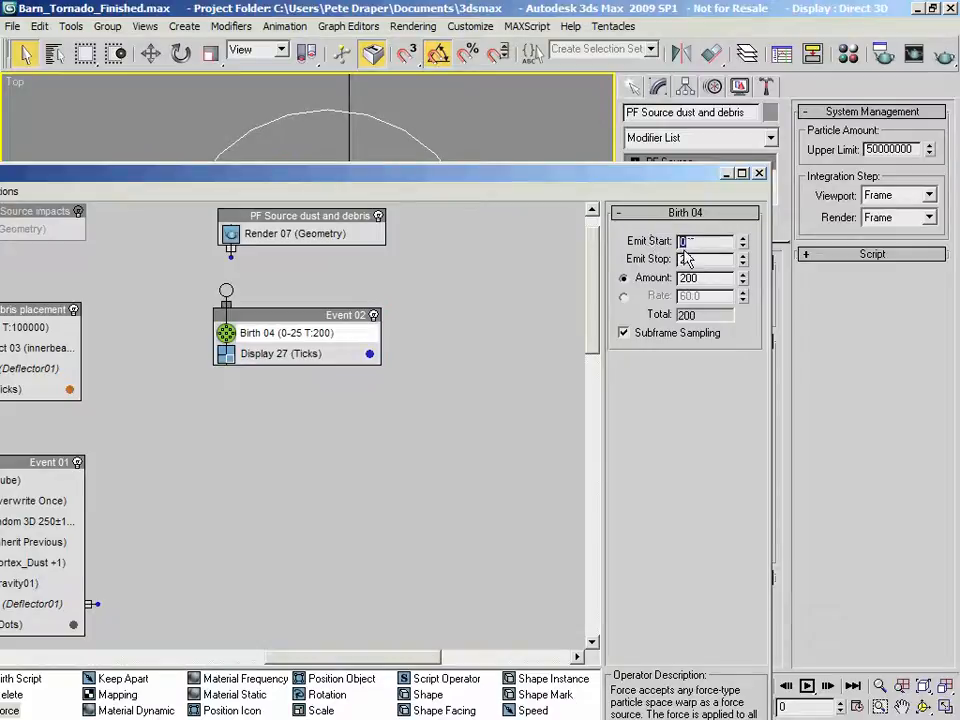
pyautogui.write('-100')
pyautogui.press('Return')
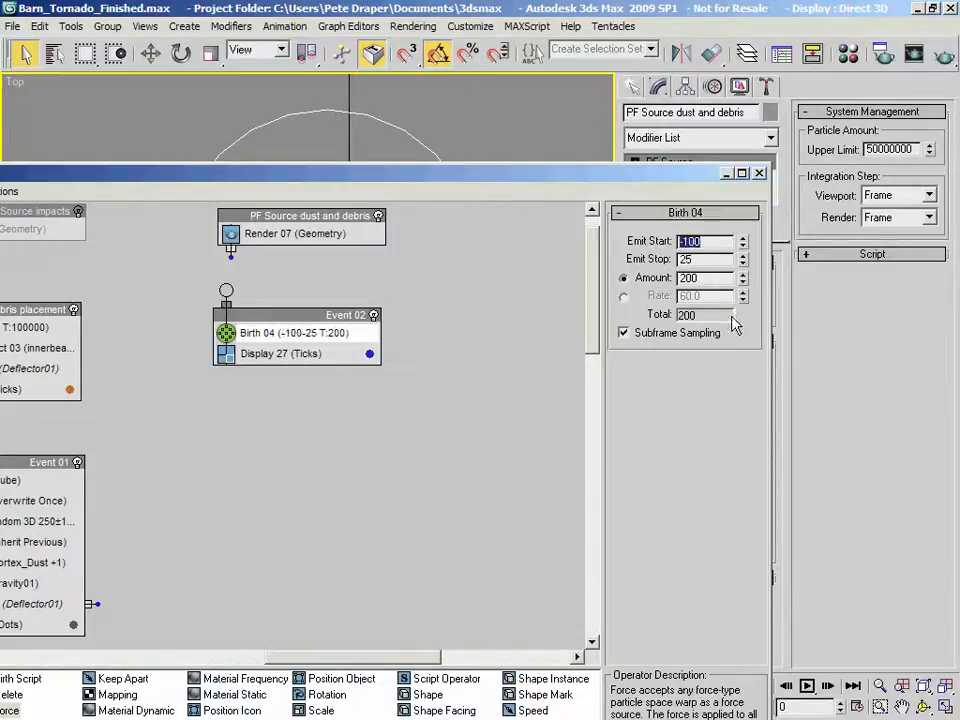
pyautogui.press('Tab')
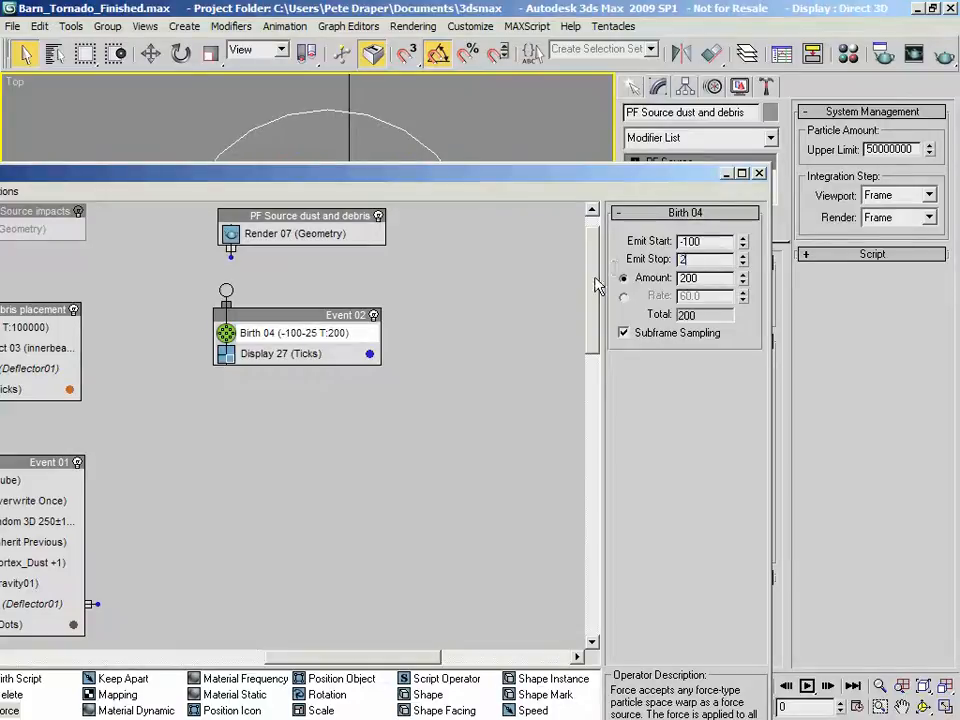
pyautogui.press('Return')
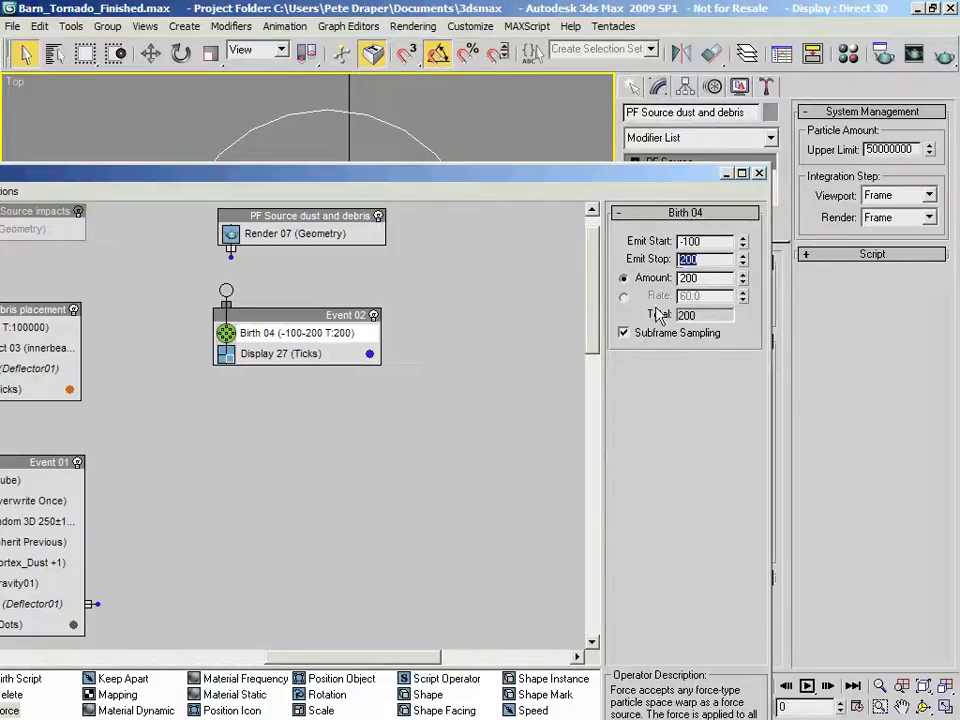
# Step: Switch the Birth operator to a rate of 6250 and wire the dust and debris source to the new event
pyautogui.click(623, 297)
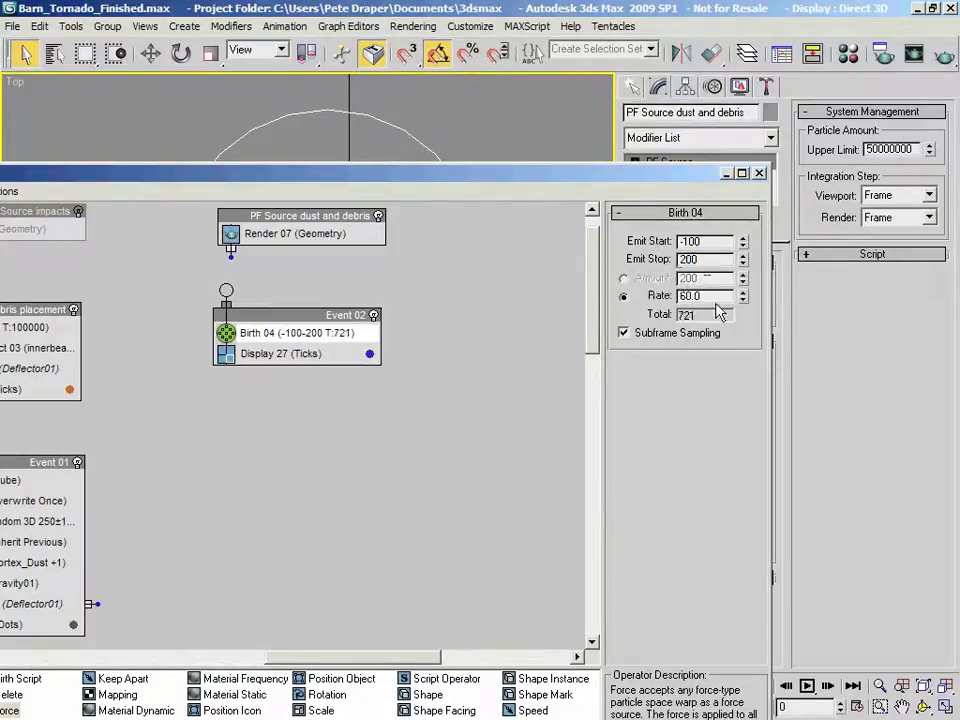
pyautogui.moveTo(715, 297); pyautogui.dragTo(625, 295)
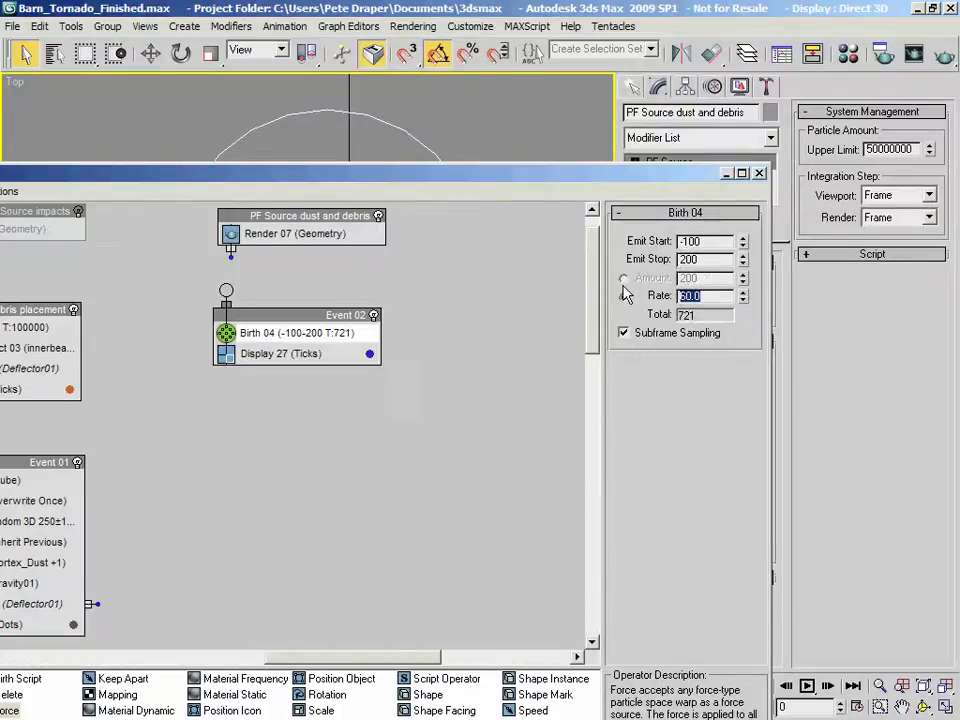
pyautogui.write('6250')
pyautogui.press('Return')
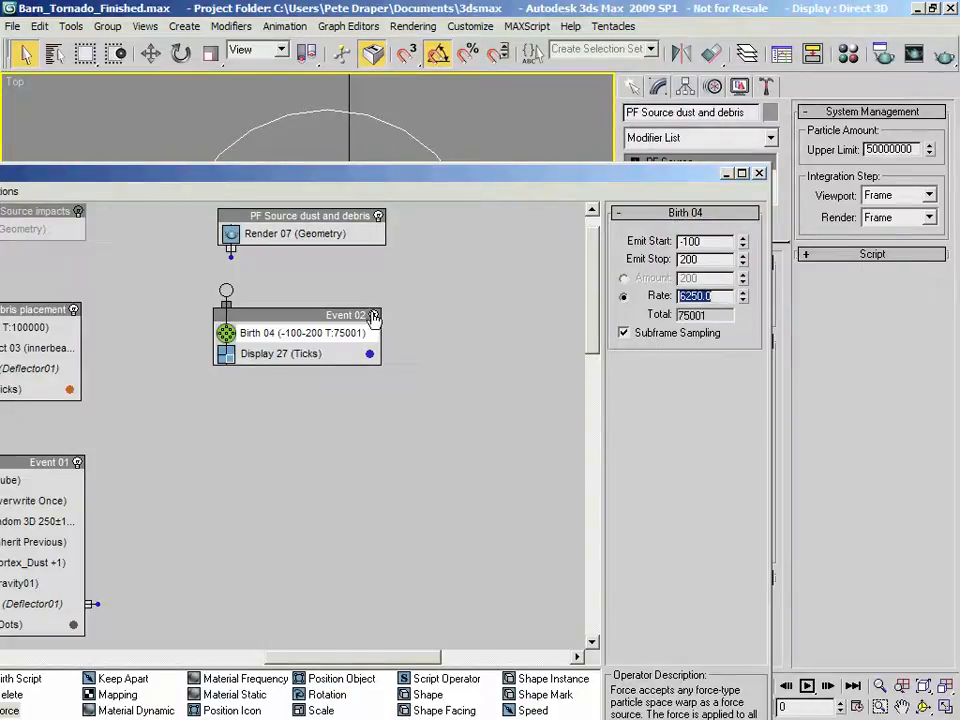
pyautogui.moveTo(231, 256); pyautogui.dragTo(226, 292)
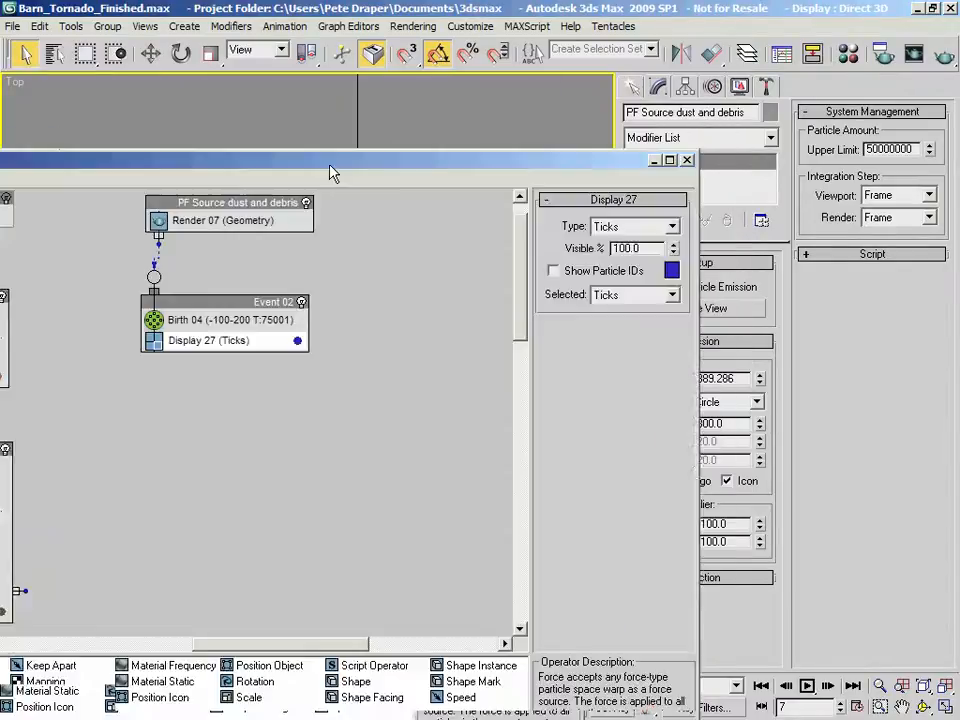
# Step: Append a Position Object operator to the new birth event, below its Display operator
pyautogui.moveTo(332, 171); pyautogui.dragTo(315, 96)
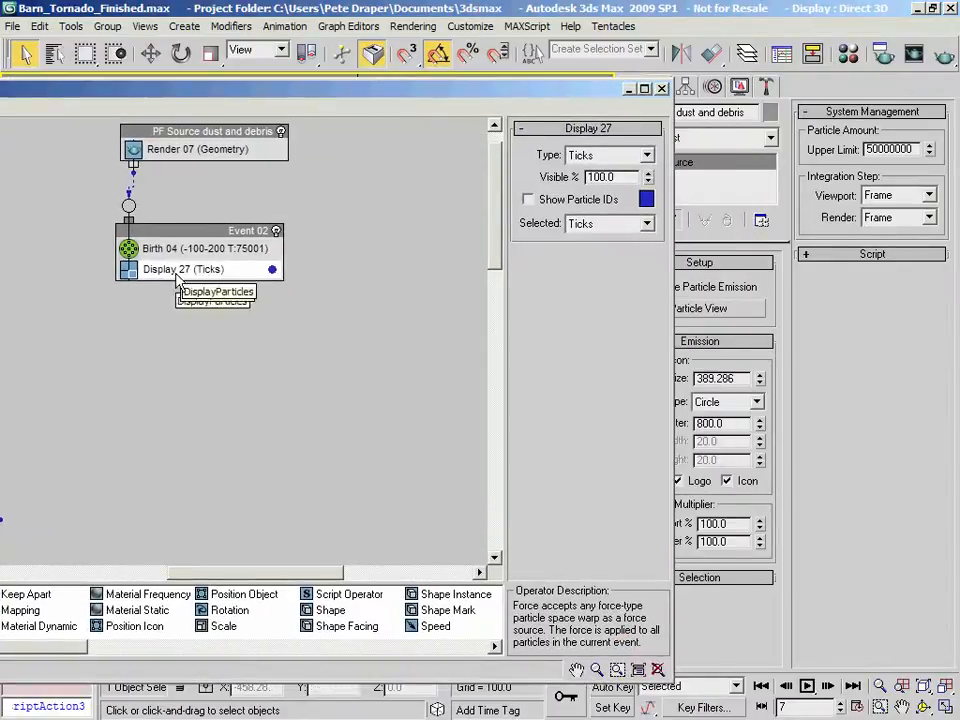
pyautogui.rightClick(222, 272)
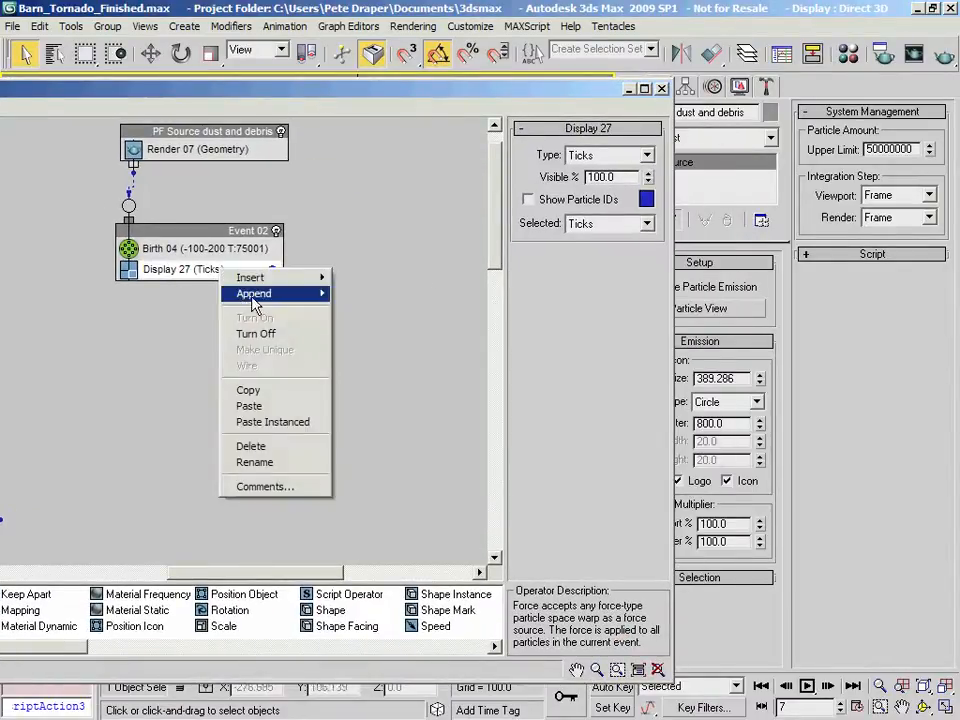
pyautogui.moveTo(258, 293)
pyautogui.moveTo(387, 300)
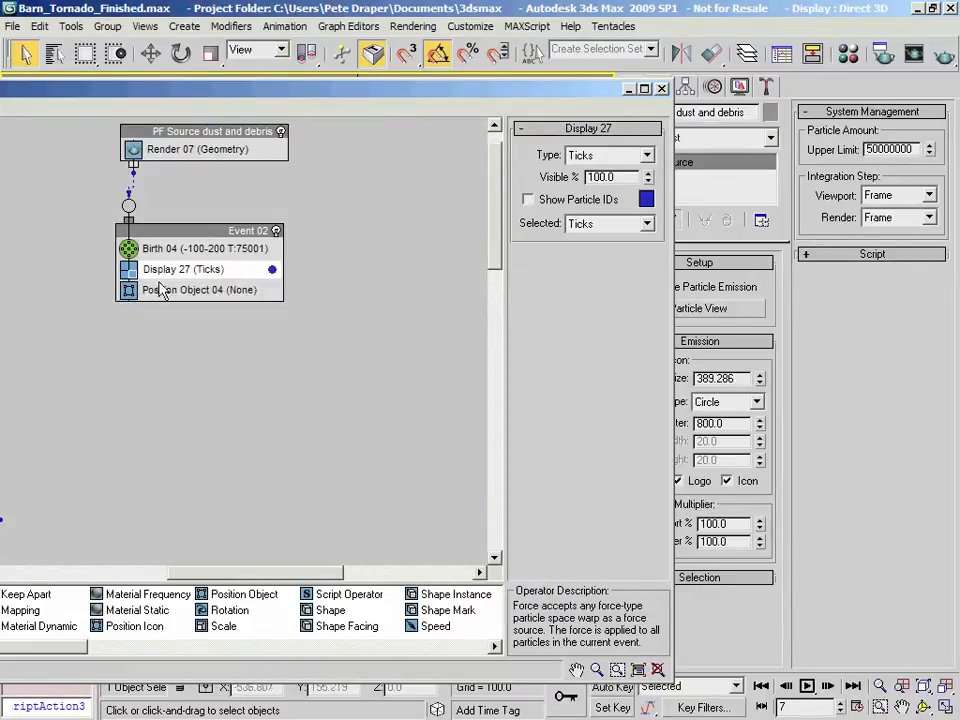
# Step: Append a Position Icon operator to the new birth event of the dust and debris source
pyautogui.rightClick(185, 272)
pyautogui.moveTo(232, 296)
pyautogui.moveTo(340, 300)
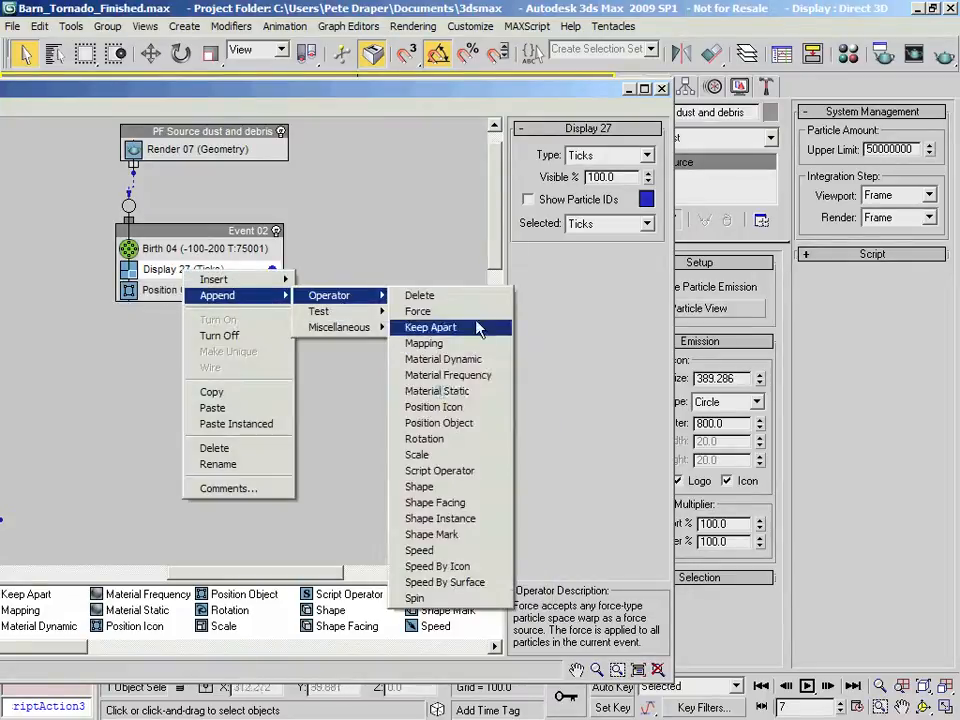
pyautogui.click(469, 407)
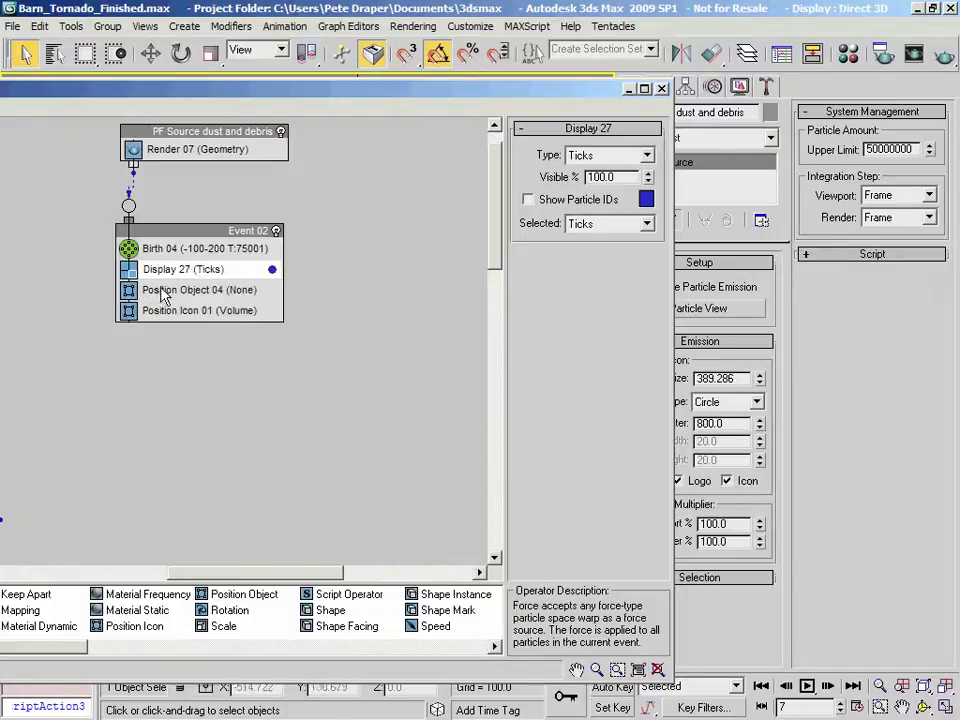
# Step: Remove the Position Object operator and place Position Icon directly below Birth, above Display, in the dust and debris event
pyautogui.moveTo(165, 310); pyautogui.dragTo(185, 277)
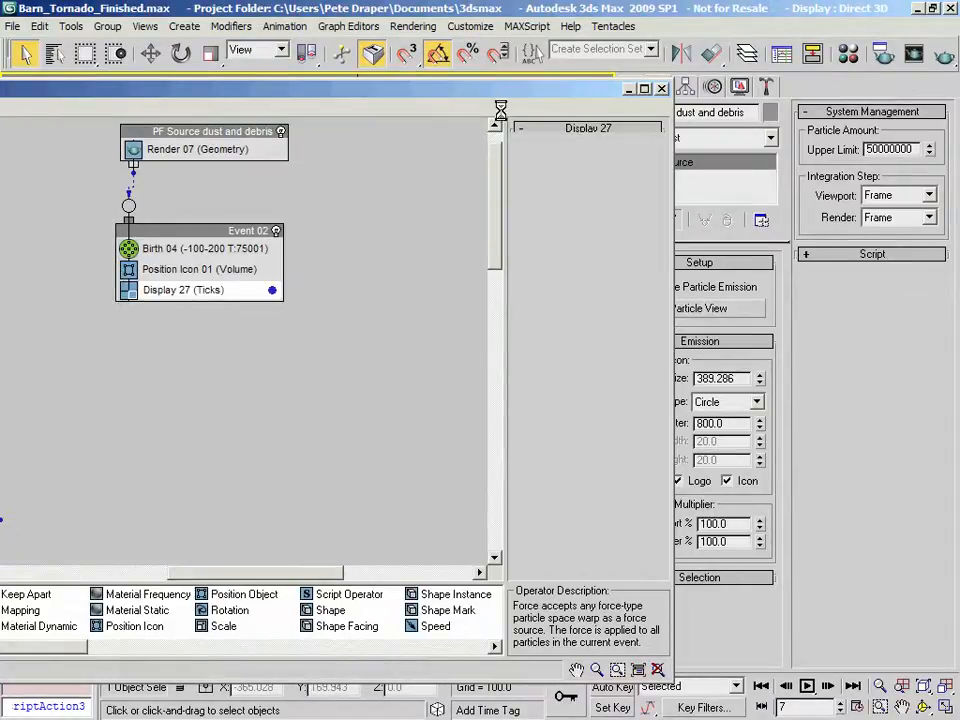
pyautogui.moveTo(544, 98); pyautogui.dragTo(0, 69)
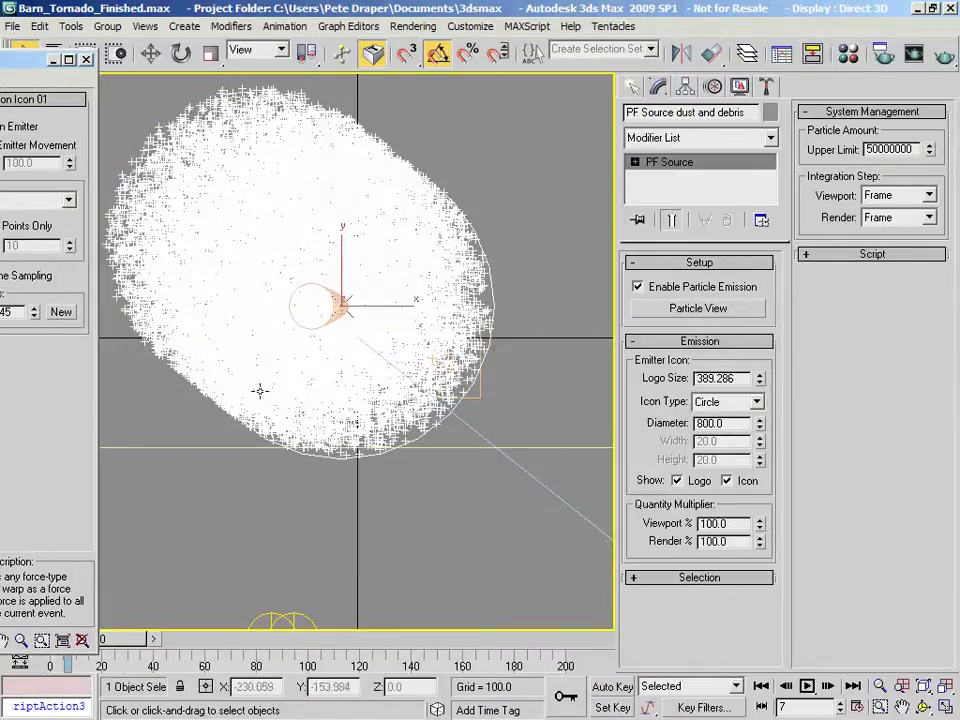
pyautogui.moveTo(25, 59); pyautogui.dragTo(358, 108)
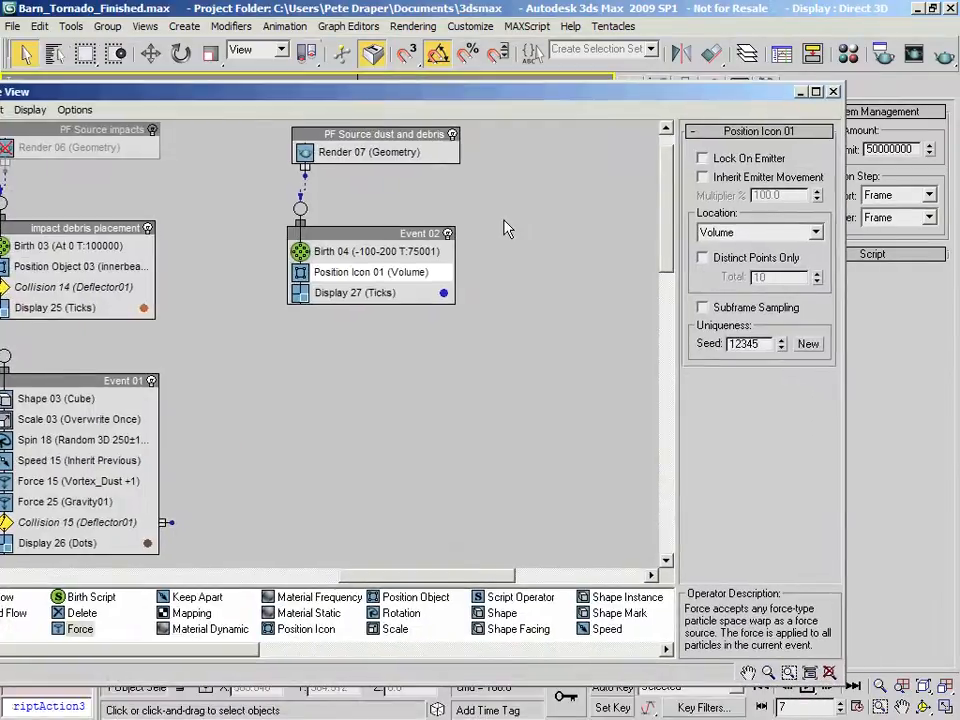
# Step: Set the dust and debris source's viewport quantity multiplier to 1%
pyautogui.moveTo(506, 228); pyautogui.dragTo(490, 264, button='middle')
pyautogui.click(384, 168)
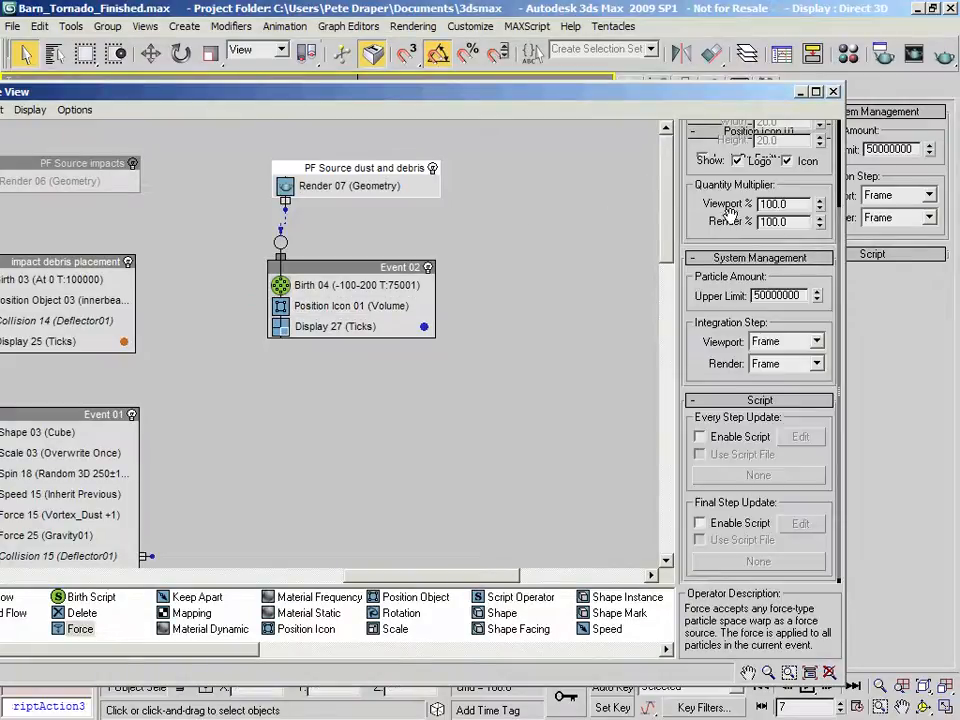
pyautogui.click(794, 204)
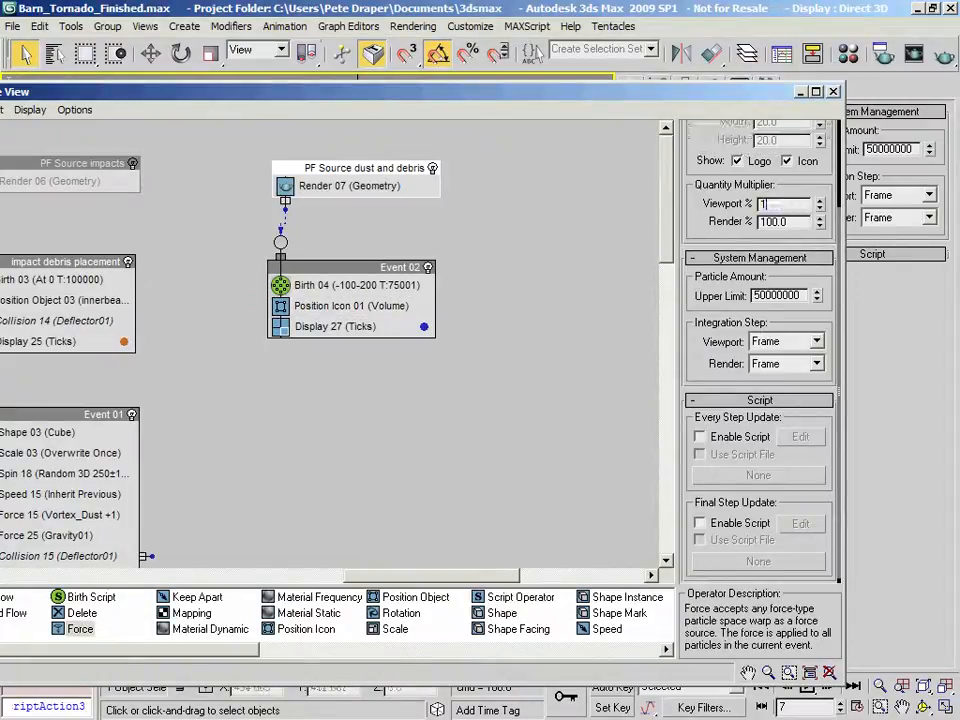
pyautogui.write('1')
pyautogui.press('Return')
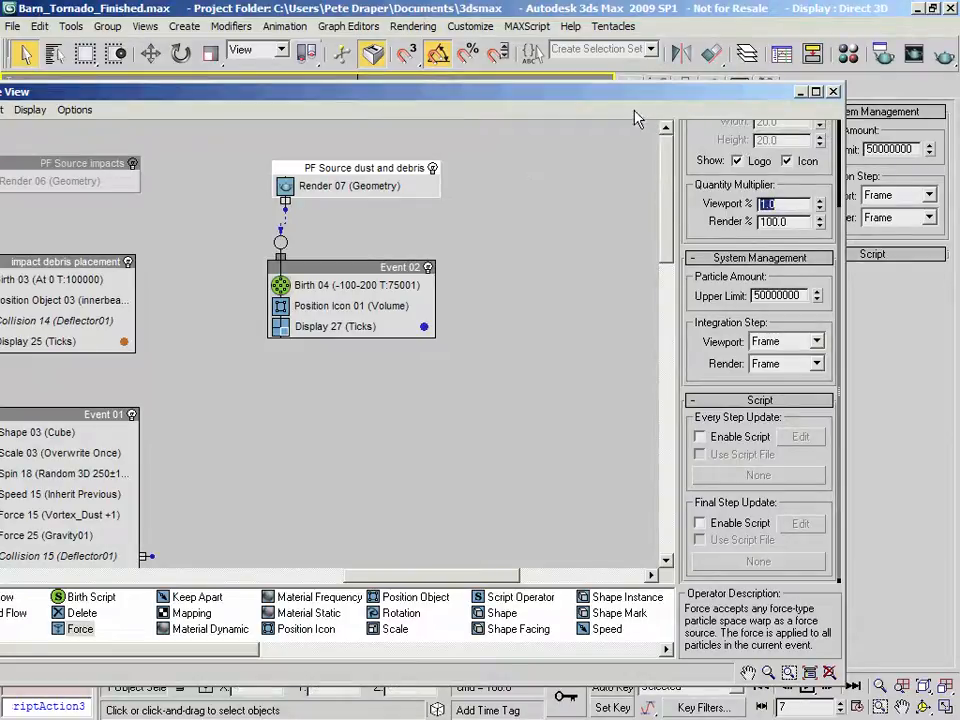
# Step: Set the dust and debris Birth operator's rate to 12500 and check the particle spread around the emitter in the viewport
pyautogui.moveTo(634, 98); pyautogui.dragTo(434, 86)
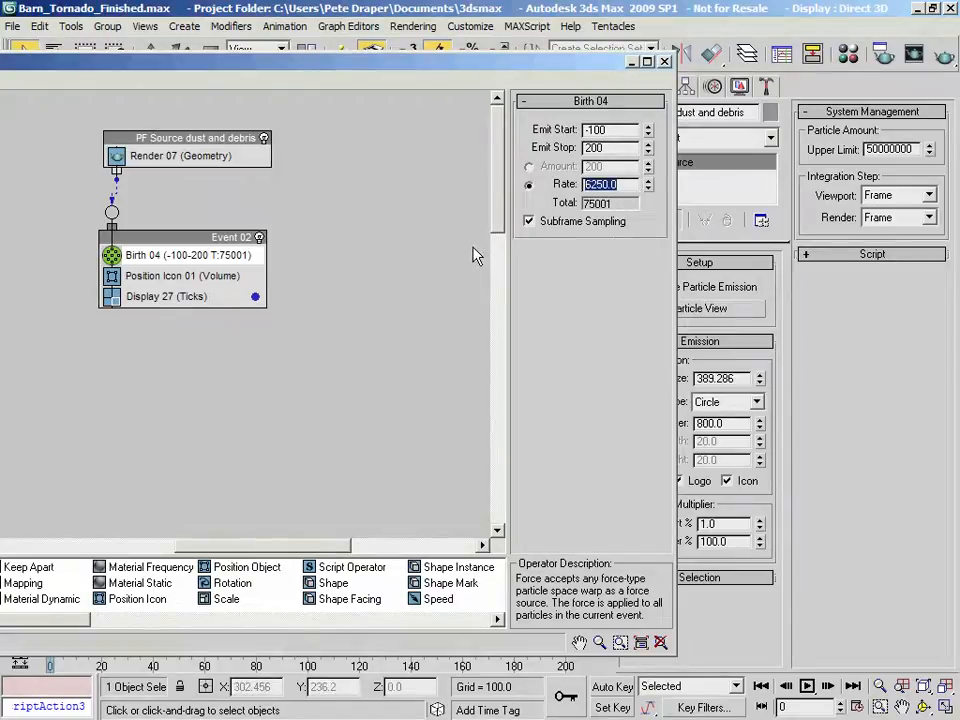
pyautogui.write('12')
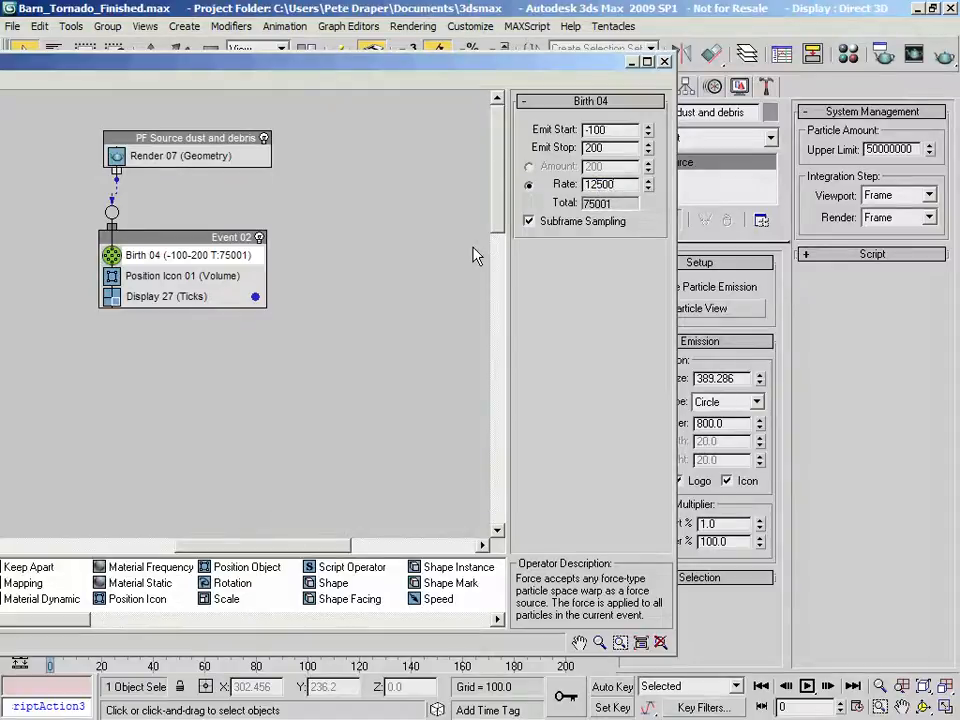
pyautogui.write('500')
pyautogui.press('Return')
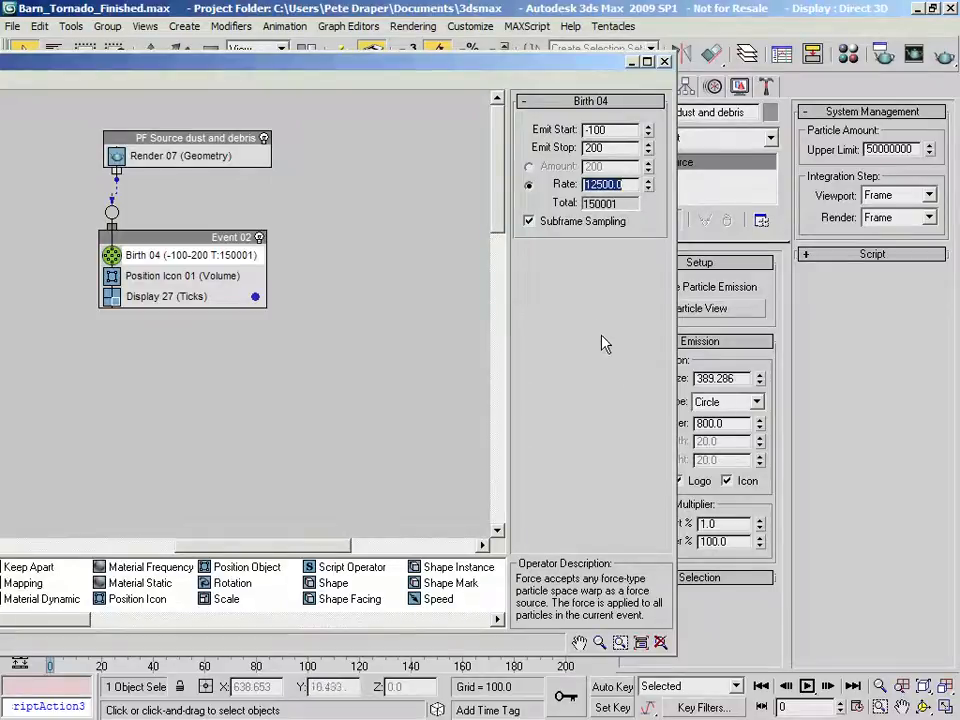
pyautogui.click(202, 139)
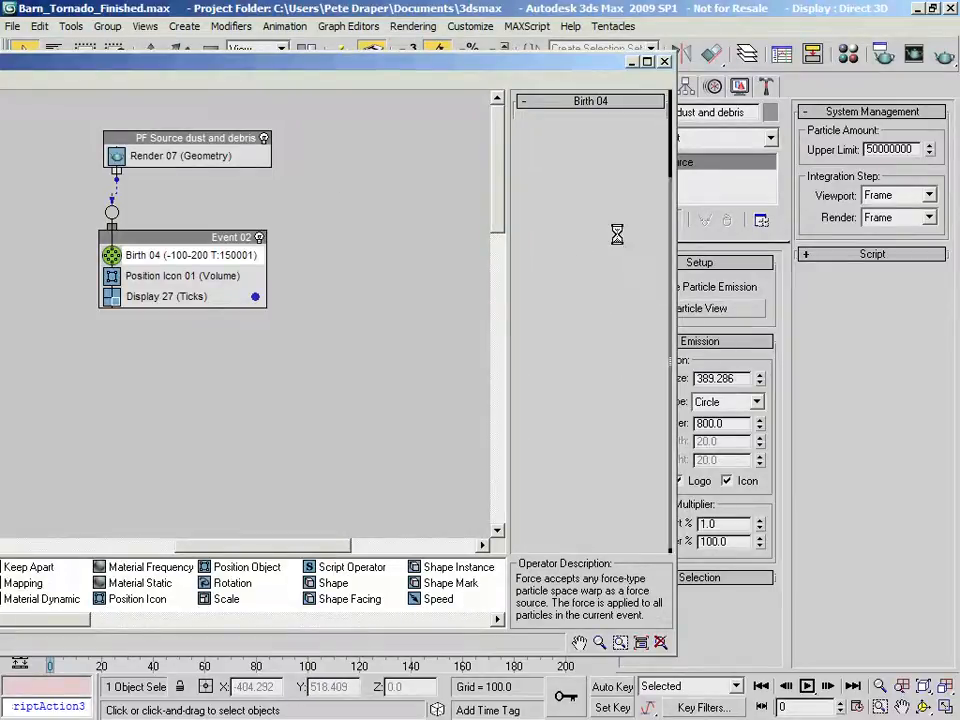
pyautogui.doubleClick(600, 174)
pyautogui.moveTo(594, 64); pyautogui.dragTo(0, 24)
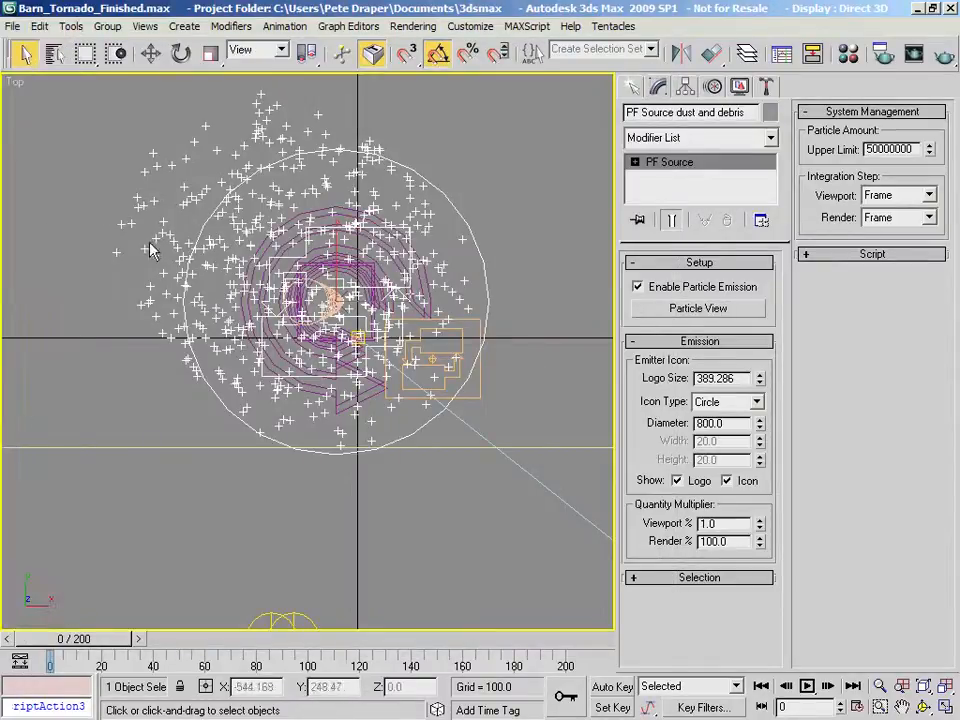
pyautogui.moveTo(0, 36); pyautogui.dragTo(364, 68)
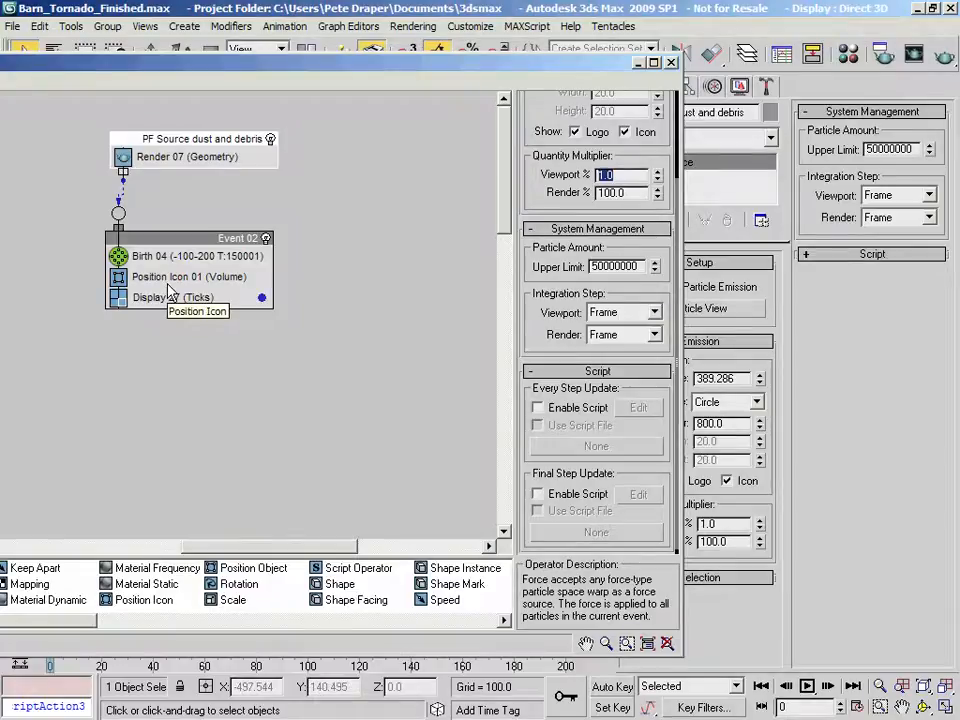
# Step: Replace the birth event's Display operator with a Delete operator set to By Particle Age, with life span 4 and variation 2
pyautogui.click(138, 276)
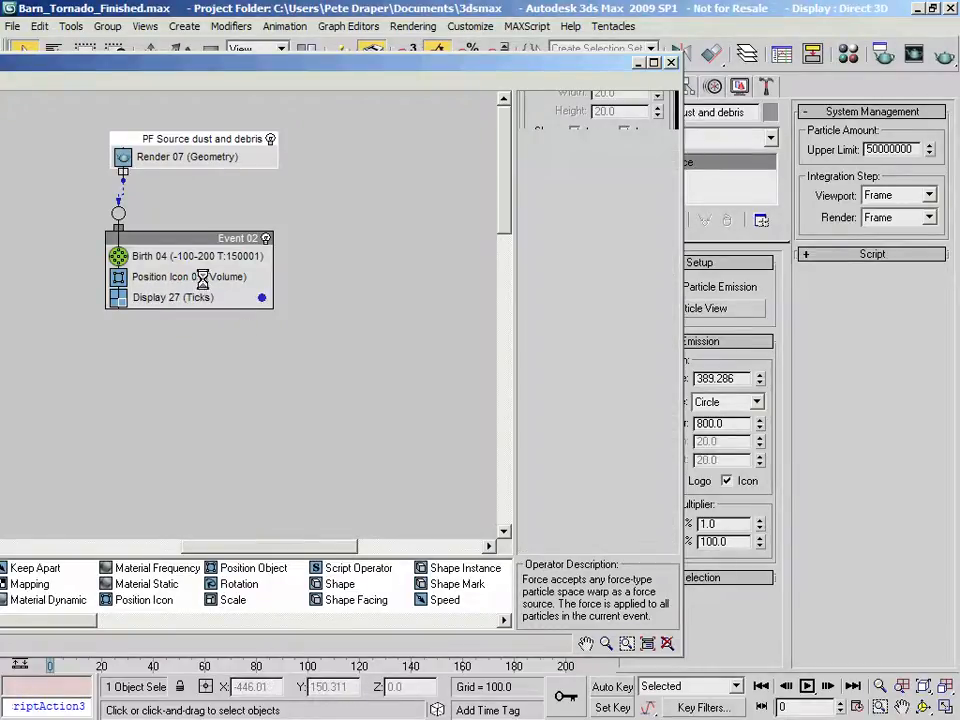
pyautogui.moveTo(214, 62); pyautogui.dragTo(508, 52)
pyautogui.moveTo(142, 560); pyautogui.dragTo(430, 280)
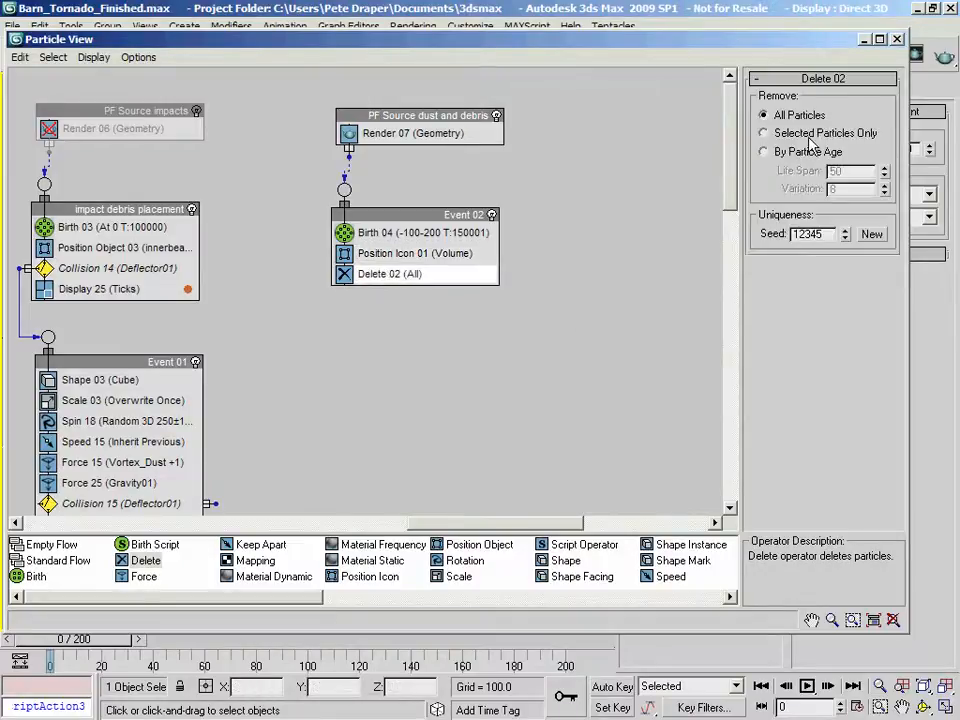
pyautogui.click(792, 153)
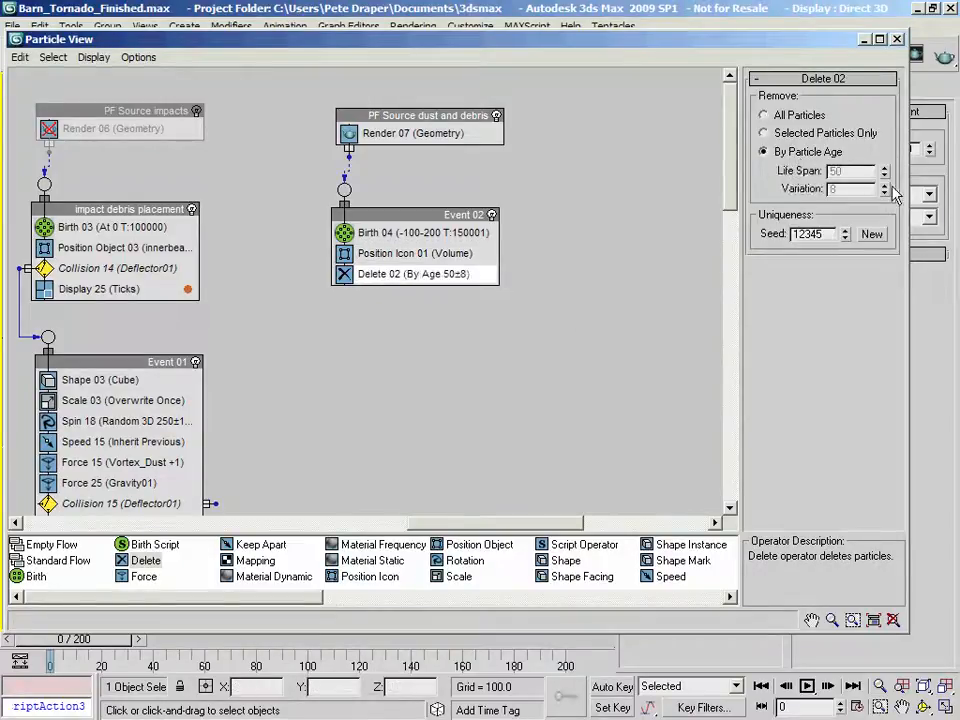
pyautogui.doubleClick(838, 171)
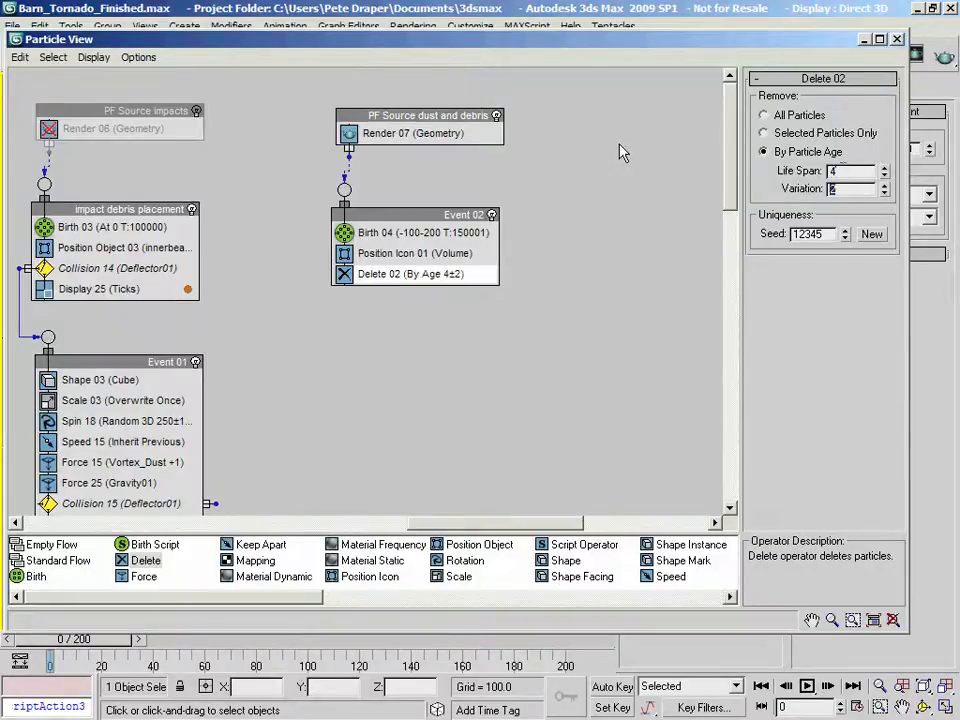
pyautogui.moveTo(745, 44); pyautogui.dragTo(766, 96)
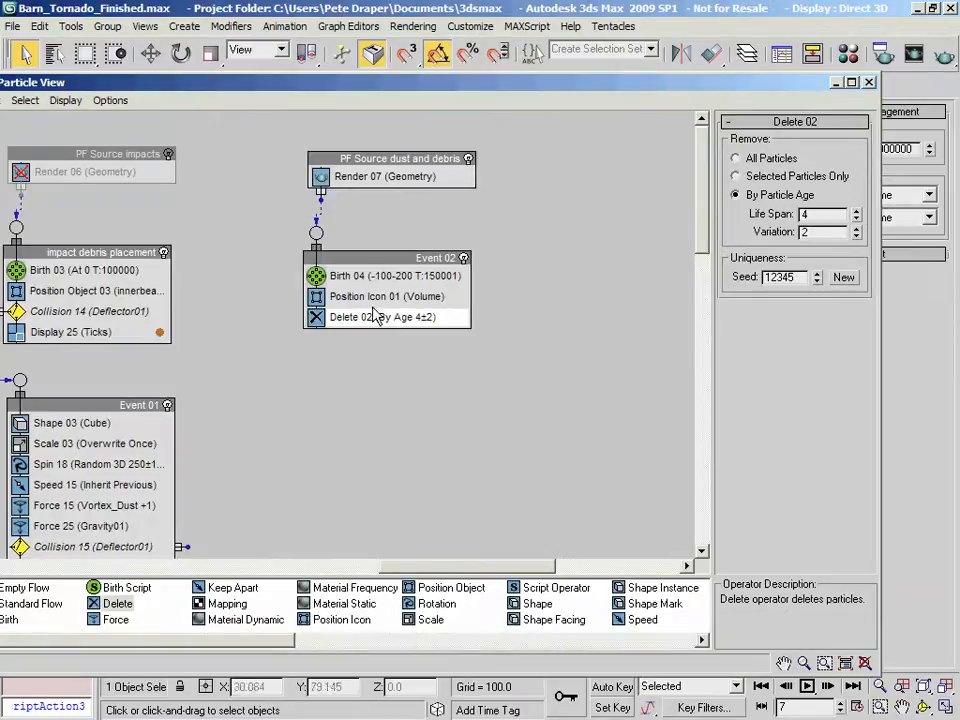
# Step: Append a Force operator below the Delete operator in the dust and debris birth event
pyautogui.moveTo(352, 88); pyautogui.dragTo(206, 48)
pyautogui.rightClick(256, 272)
pyautogui.moveTo(310, 297)
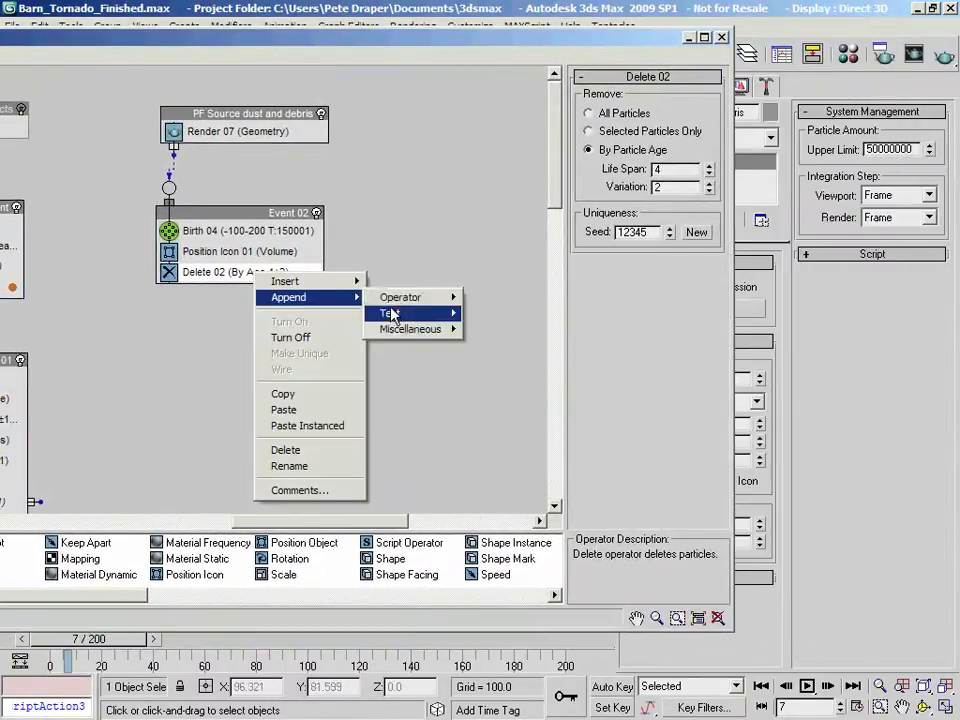
pyautogui.moveTo(440, 300)
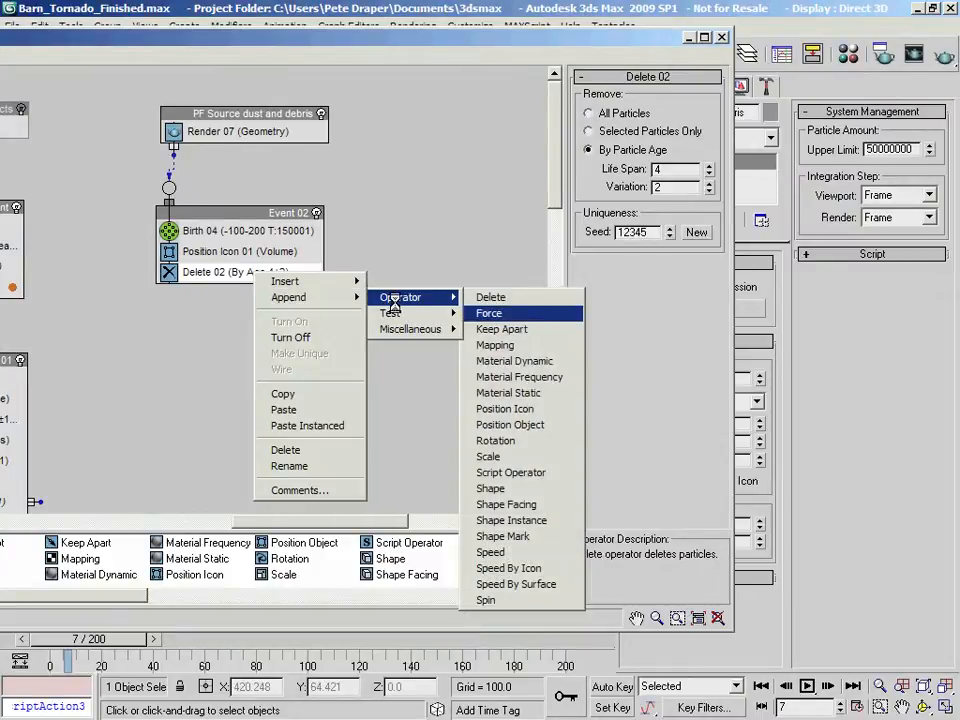
pyautogui.click(489, 313)
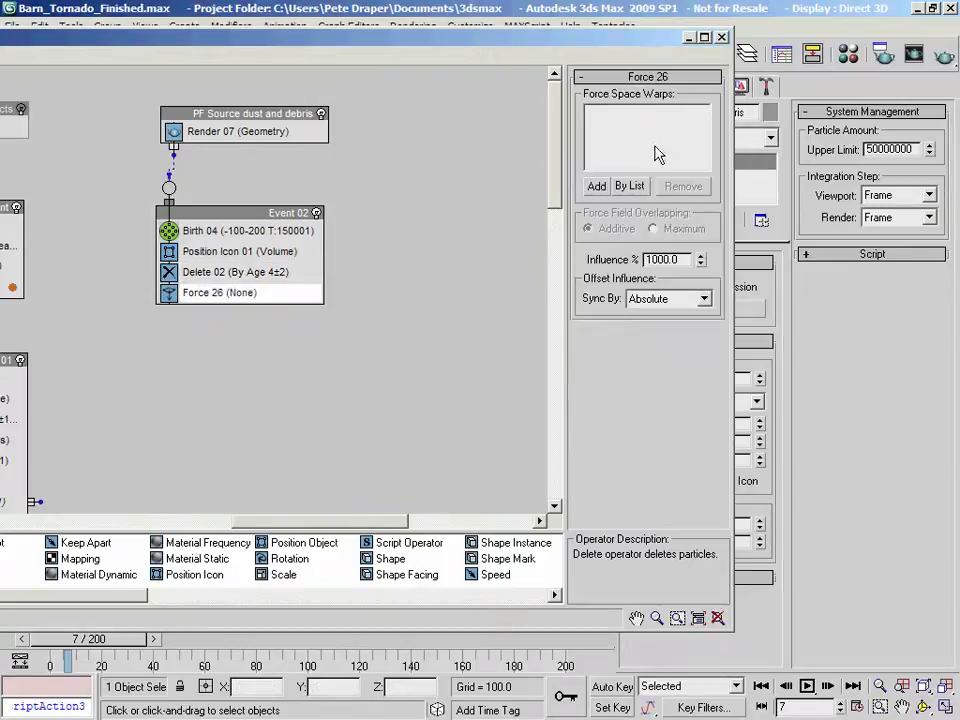
# Step: Assign the Vortex_Dust space warp to the new Force operator
pyautogui.press('6')
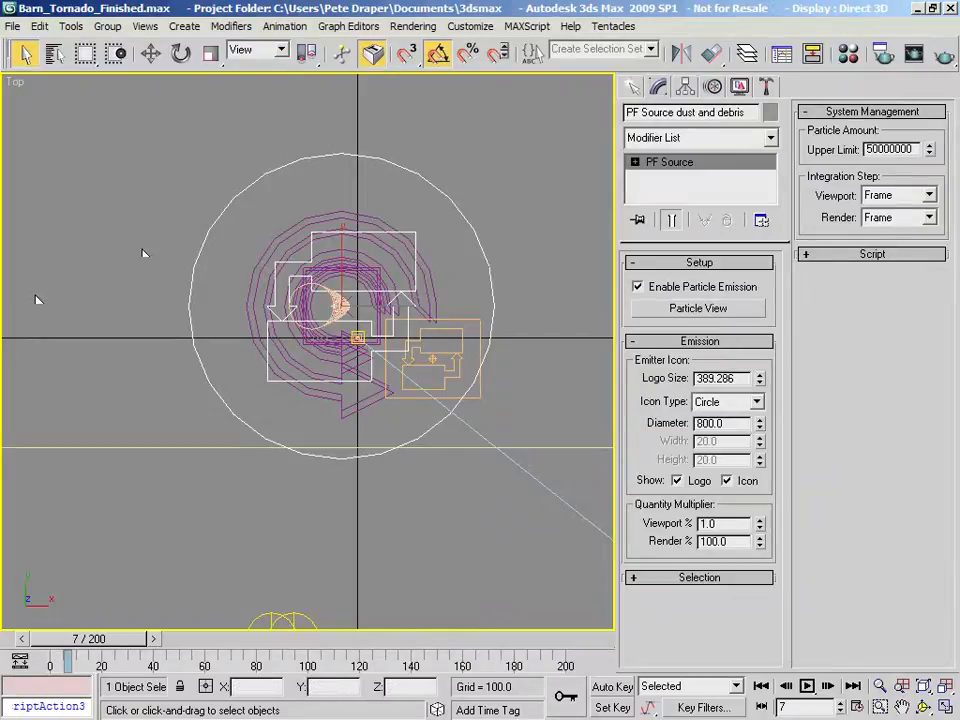
pyautogui.press('6')
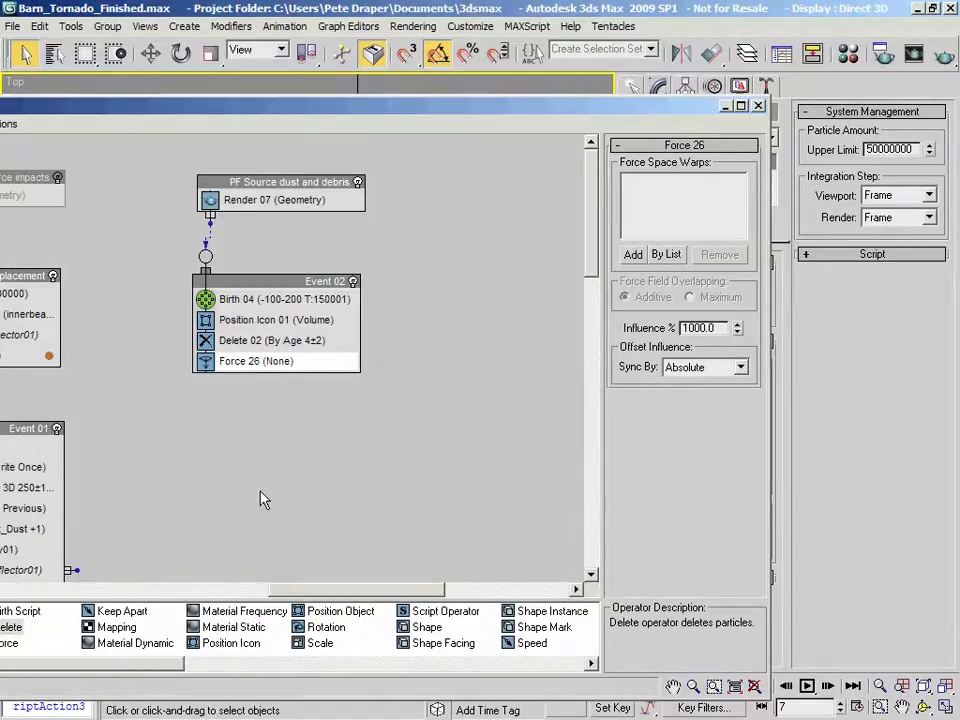
pyautogui.moveTo(210, 107); pyautogui.dragTo(200, 48)
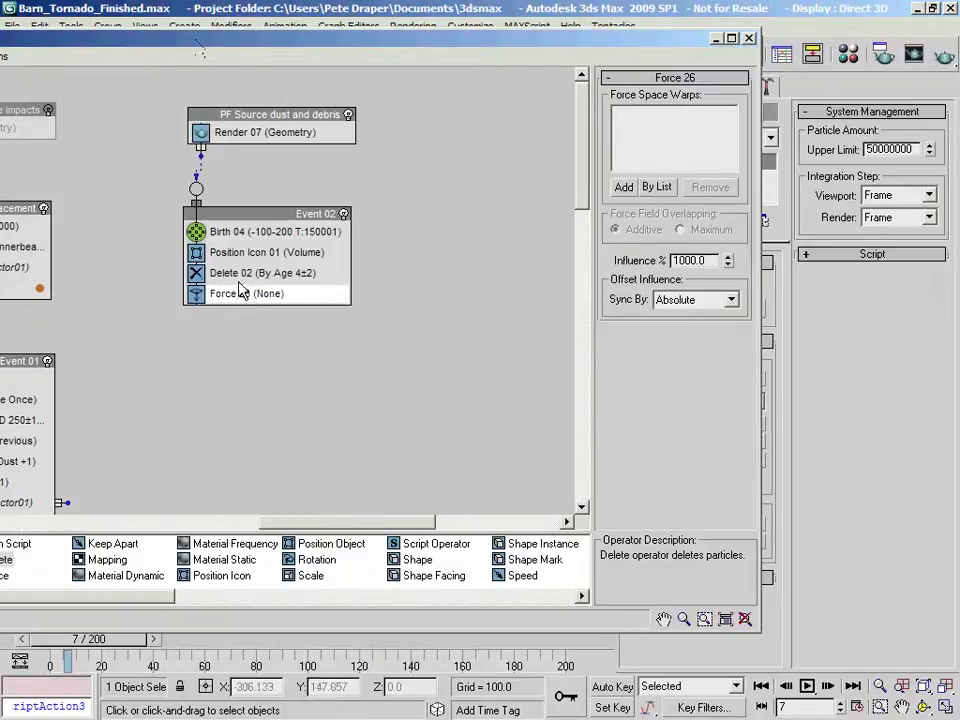
pyautogui.click(658, 188)
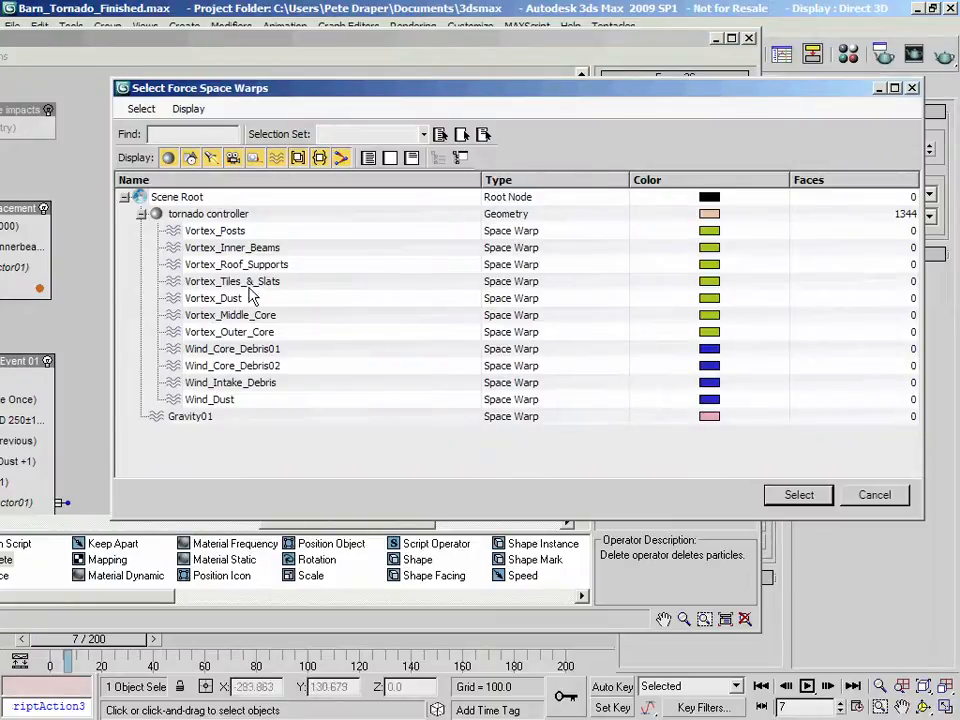
pyautogui.click(290, 298)
pyautogui.click(808, 497)
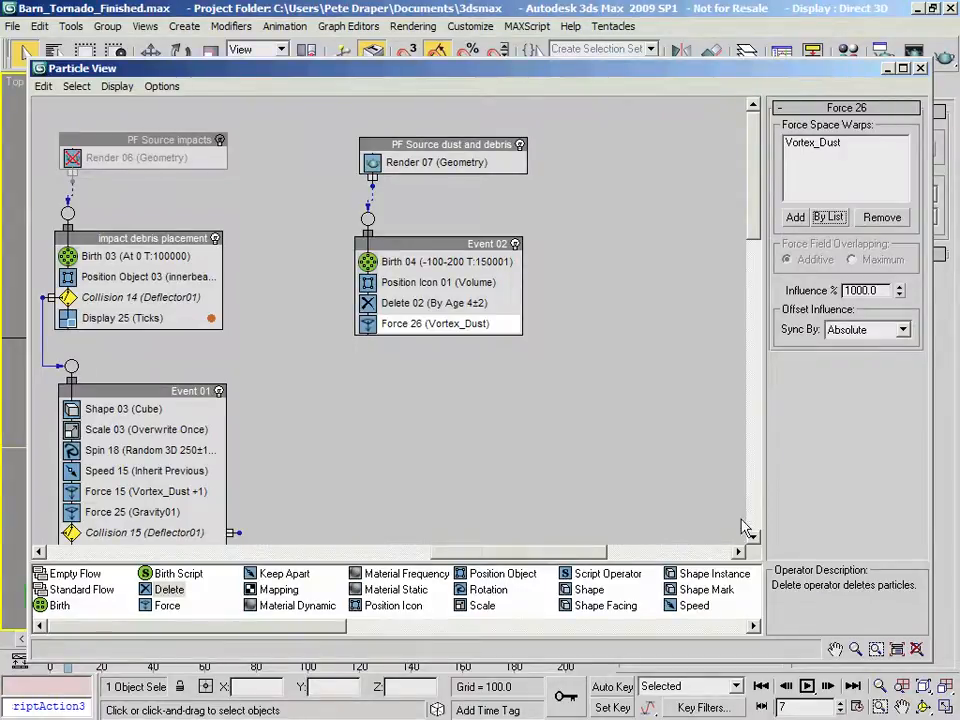
# Step: Add a Speed Test below the Vortex_Dust Force operator in the dust and debris birth event
pyautogui.moveTo(326, 627); pyautogui.dragTo(568, 647)
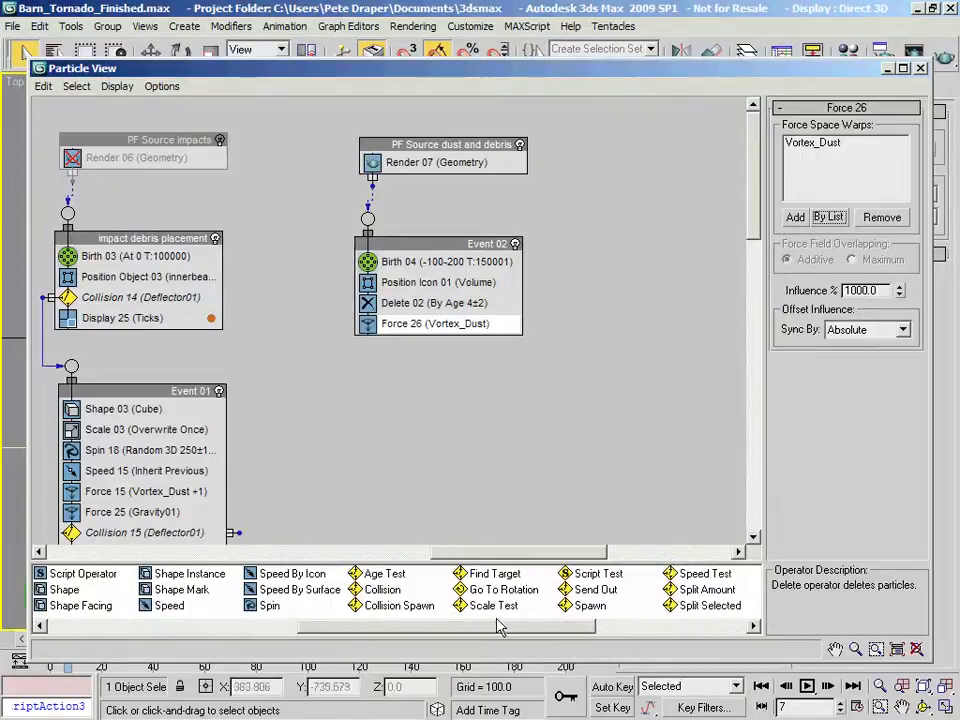
pyautogui.moveTo(508, 627); pyautogui.dragTo(561, 630)
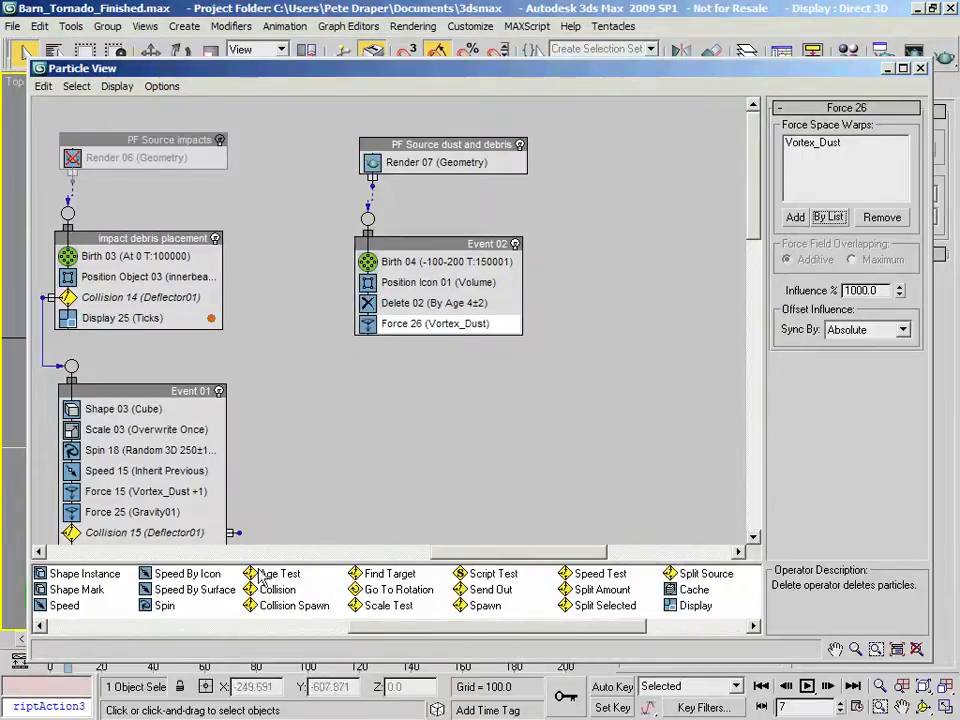
pyautogui.moveTo(600, 573); pyautogui.dragTo(419, 355)
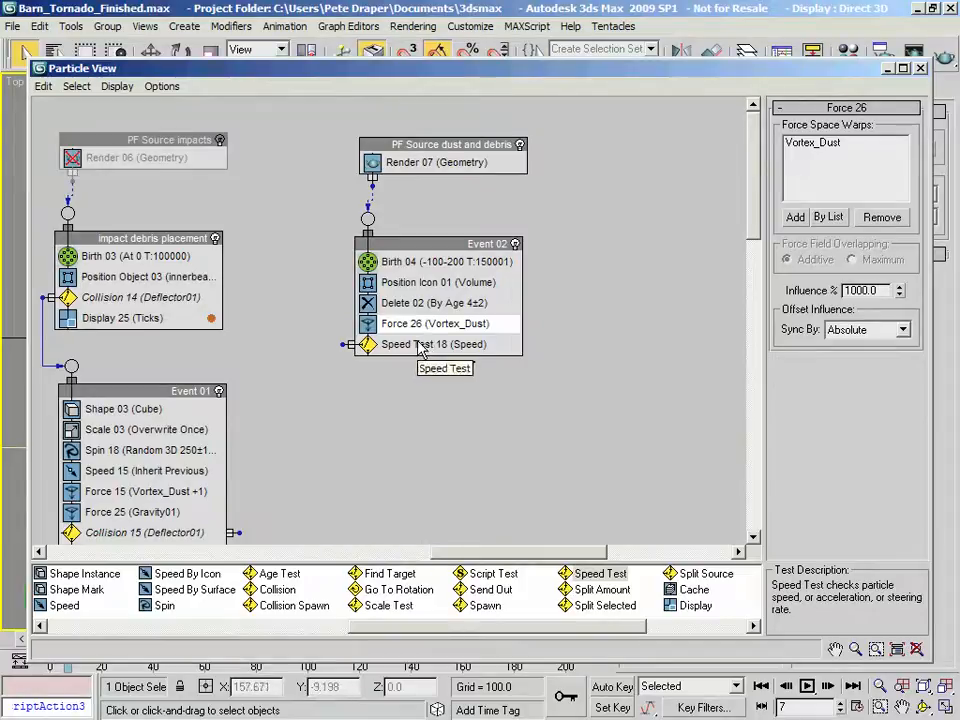
# Step: Set the Speed Test's test value to 10 and its variation to 5
pyautogui.click(405, 340)
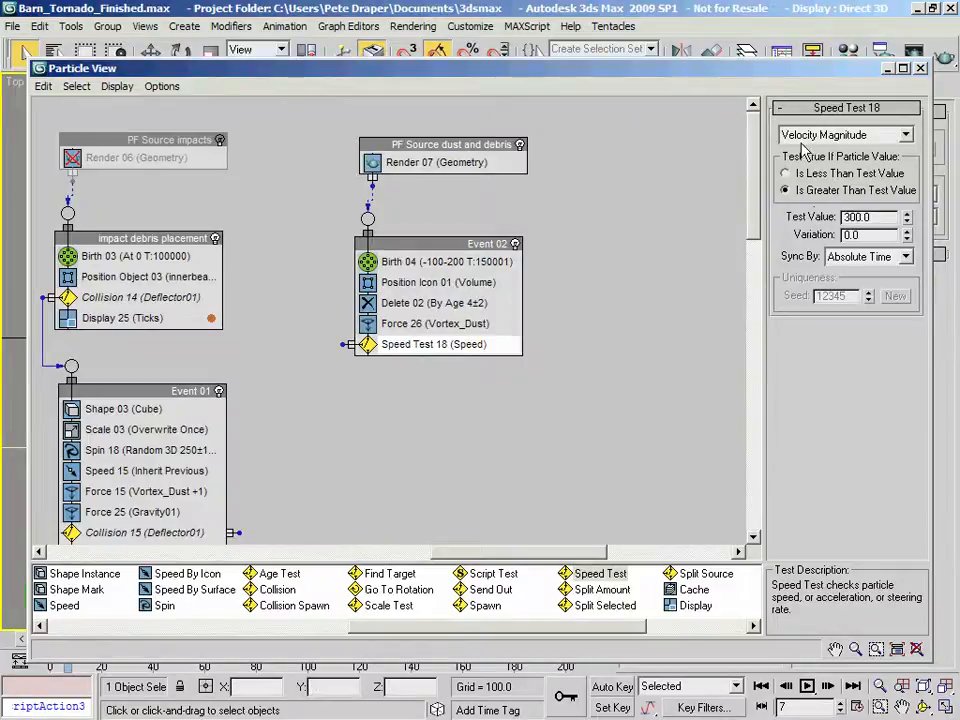
pyautogui.moveTo(578, 66); pyautogui.dragTo(318, 46)
pyautogui.doubleClick(621, 197)
pyautogui.write('10')
pyautogui.press('Return')
pyautogui.press('Tab')
pyautogui.write('5')
pyautogui.press('Return')
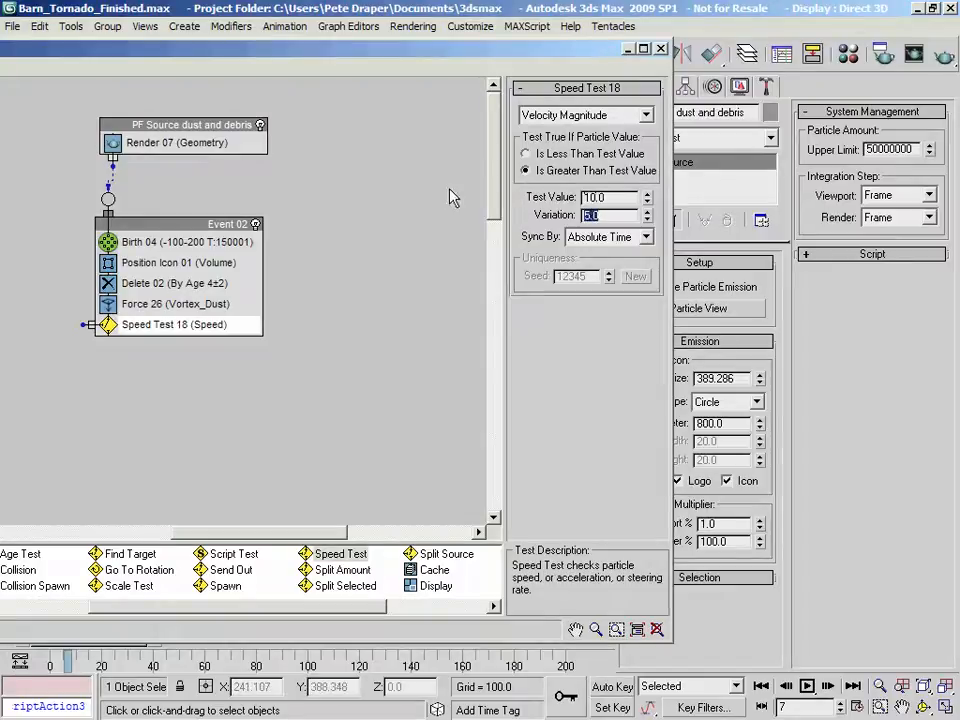
pyautogui.moveTo(503, 64); pyautogui.dragTo(14, 135)
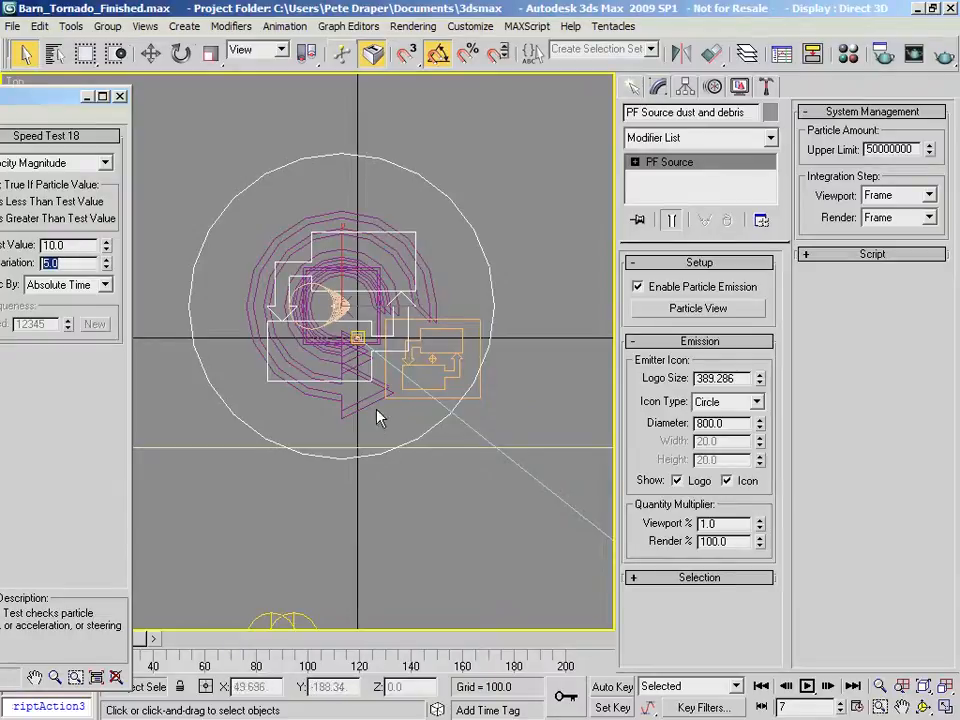
# Step: Rename the dust and debris source's birth event as "debris placement"
pyautogui.moveTo(36, 98); pyautogui.dragTo(682, 62)
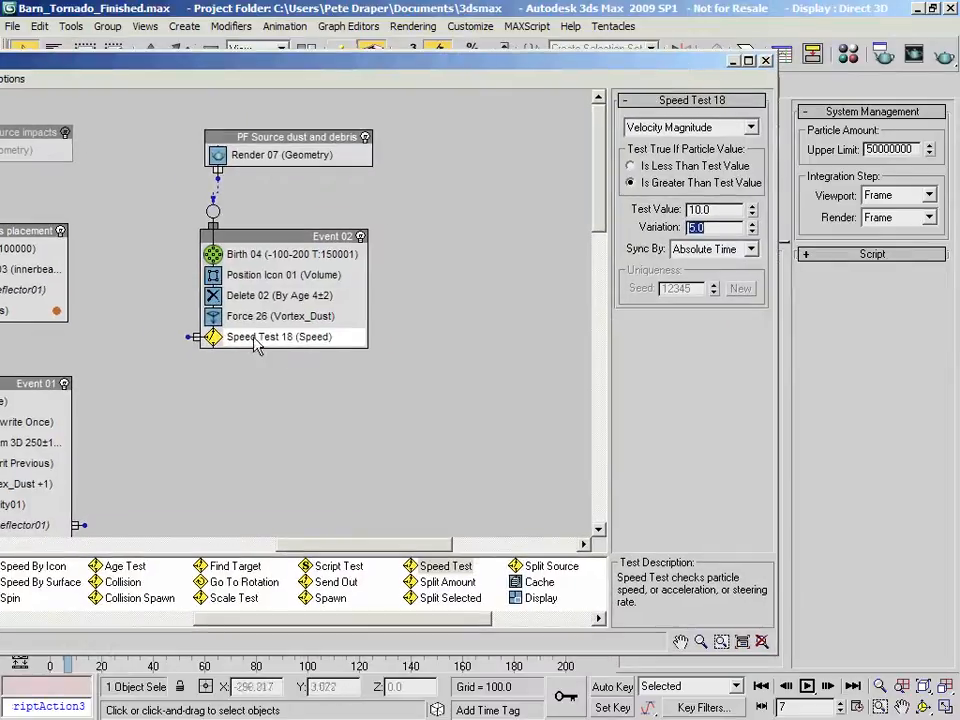
pyautogui.click(330, 237)
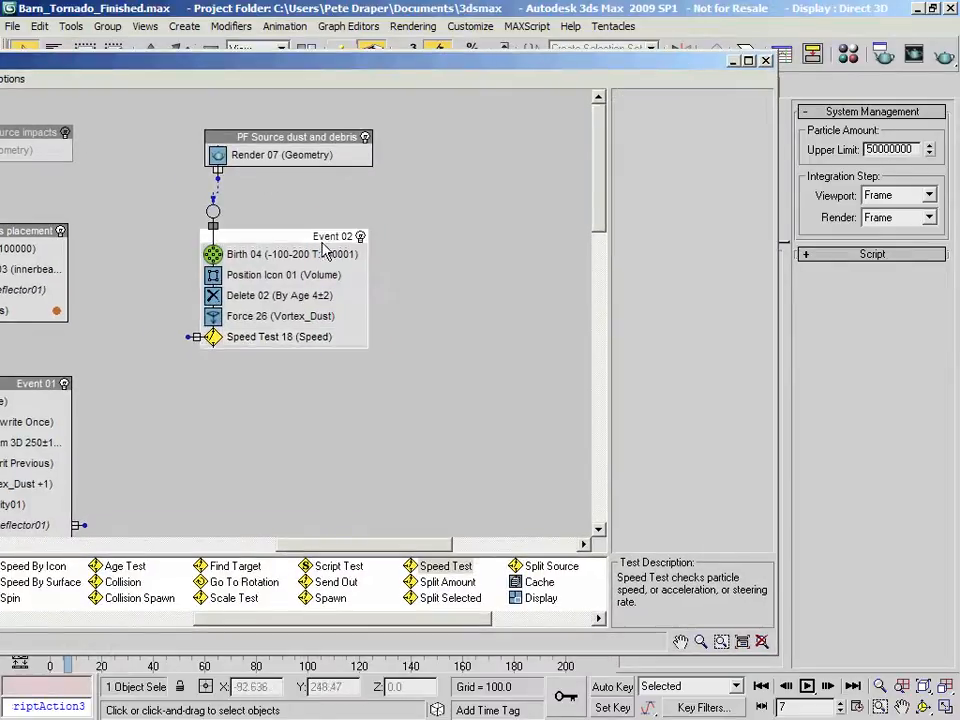
pyautogui.rightClick(340, 249)
pyautogui.click(368, 434)
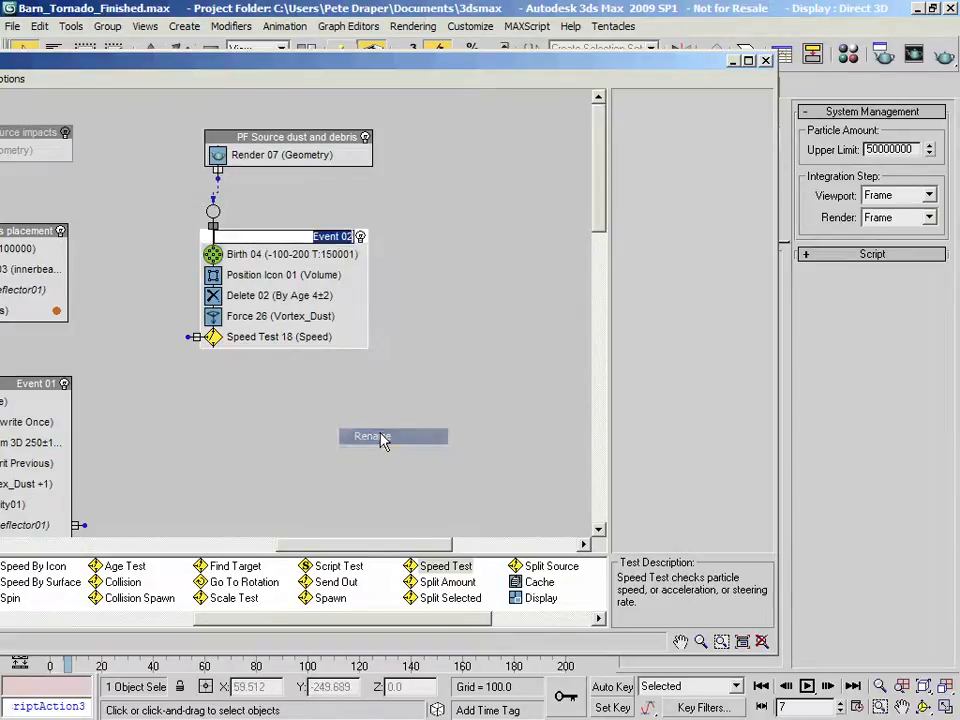
pyautogui.write('debris placement')
pyautogui.press('Return')
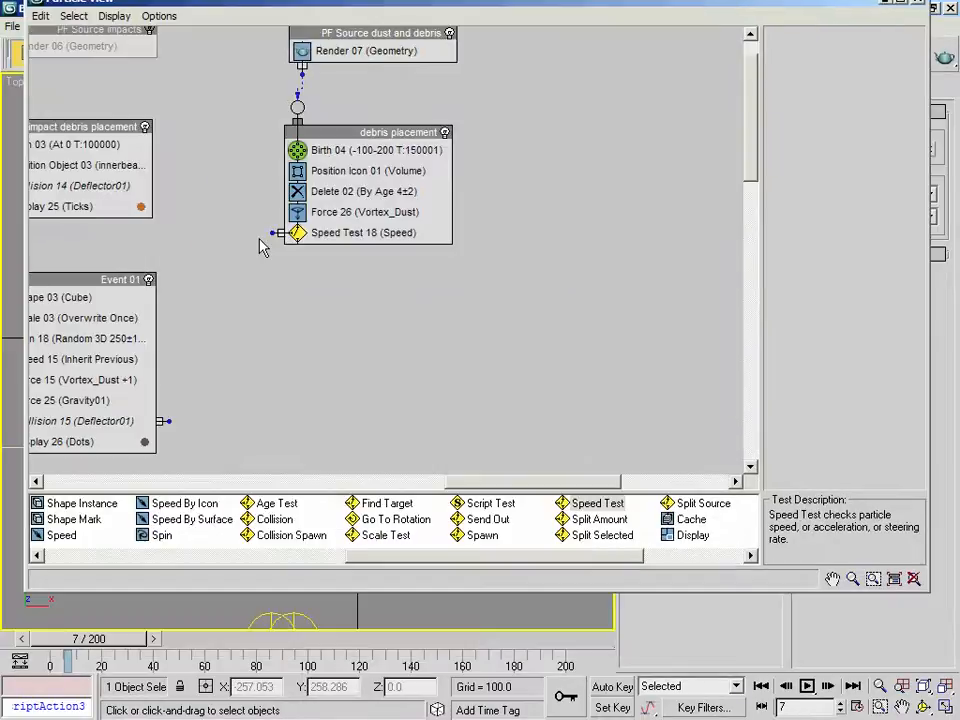
# Step: Paste an instance of Event 01's Cube Shape operator as a new event placed below the debris placement event
pyautogui.moveTo(317, 306); pyautogui.dragTo(400, 303, button='middle')
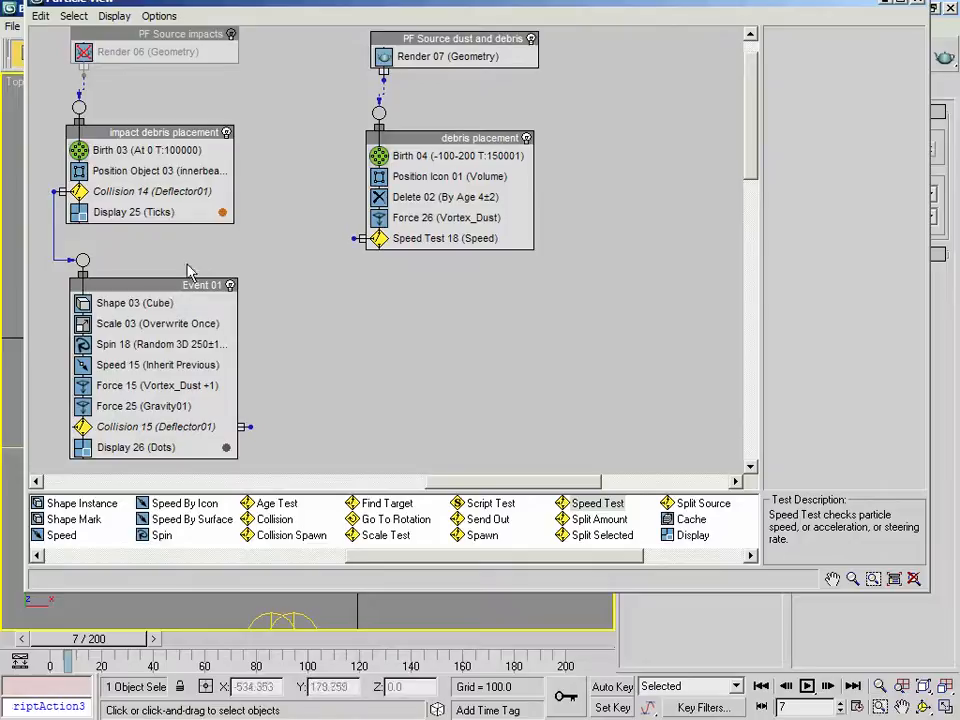
pyautogui.rightClick(137, 313)
pyautogui.click(136, 306)
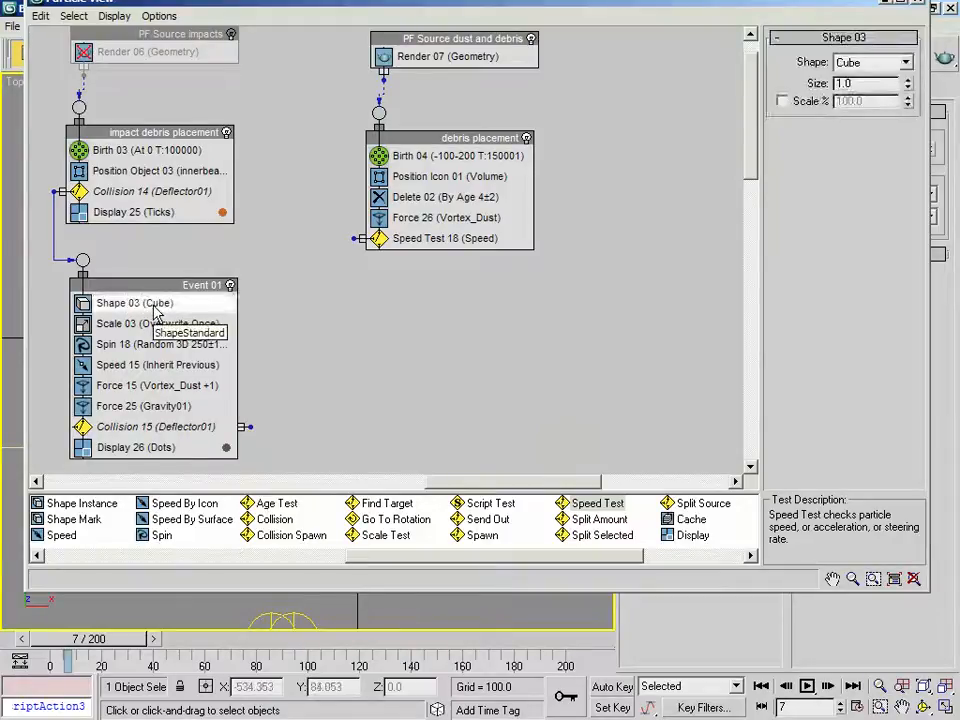
pyautogui.rightClick(153, 308)
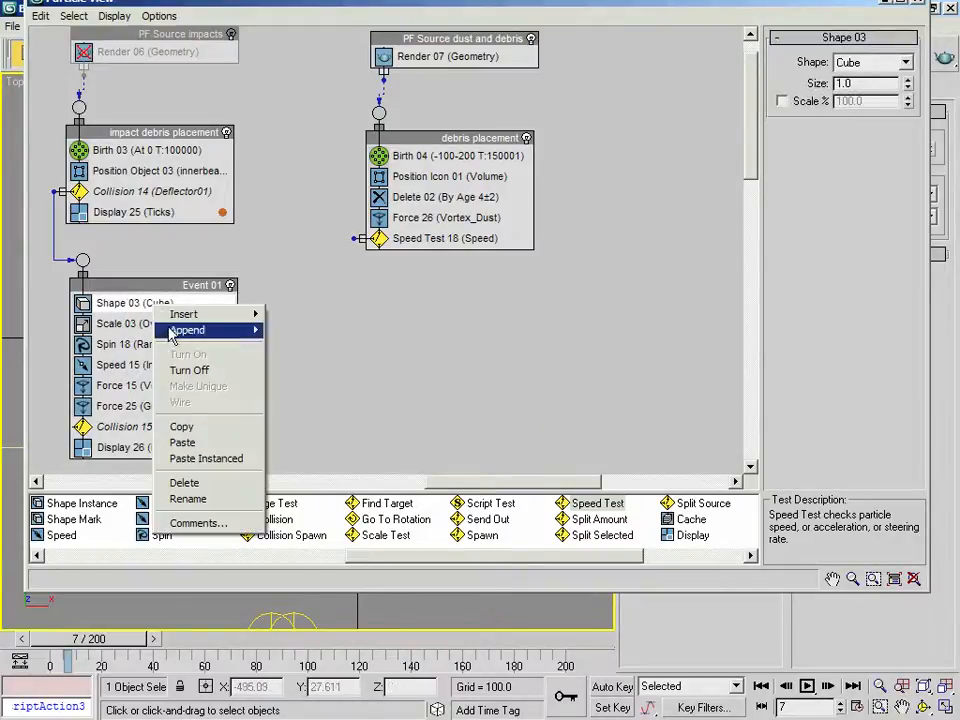
pyautogui.click(195, 427)
pyautogui.rightClick(389, 302)
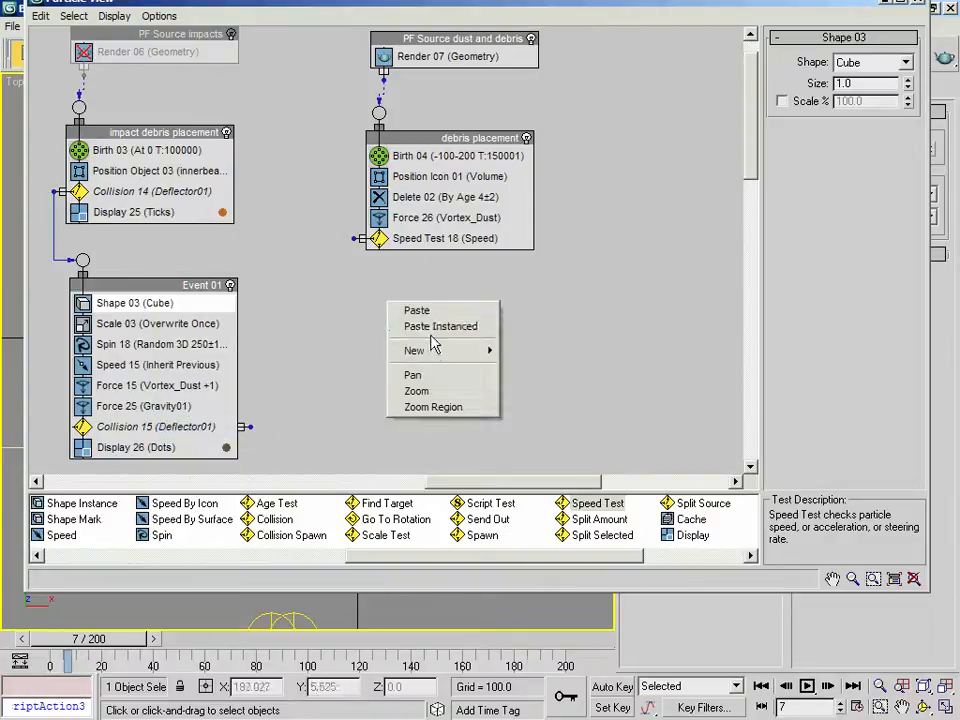
pyautogui.click(418, 310)
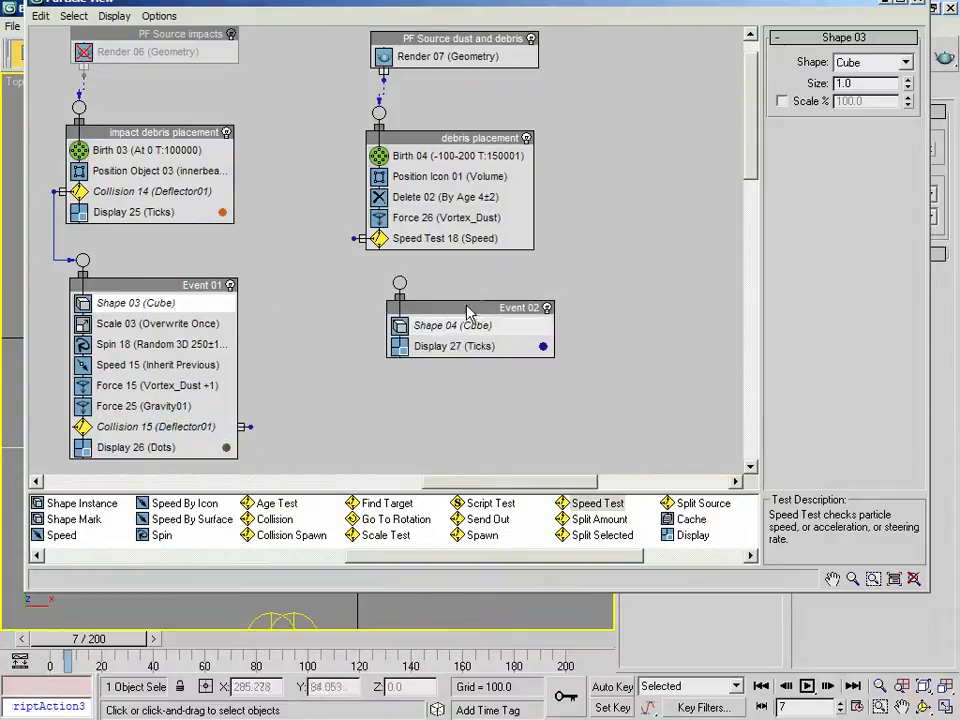
pyautogui.moveTo(470, 312); pyautogui.dragTo(446, 307)
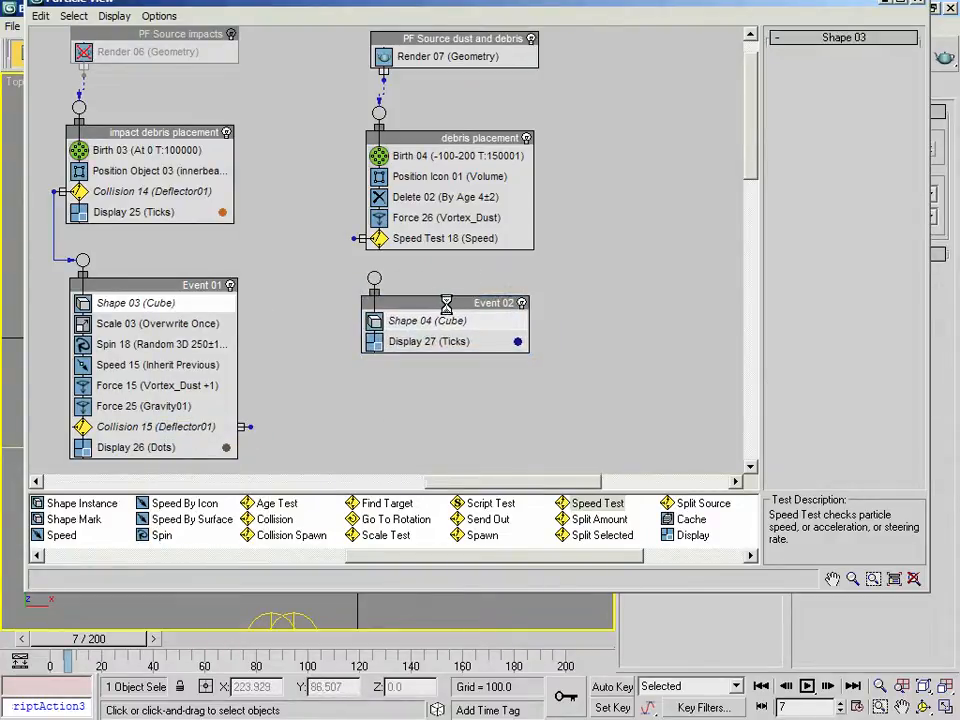
# Step: Rename the new Shape event as "debris airbourne intake" and wire debris placement's Speed Test output to it
pyautogui.rightClick(449, 307)
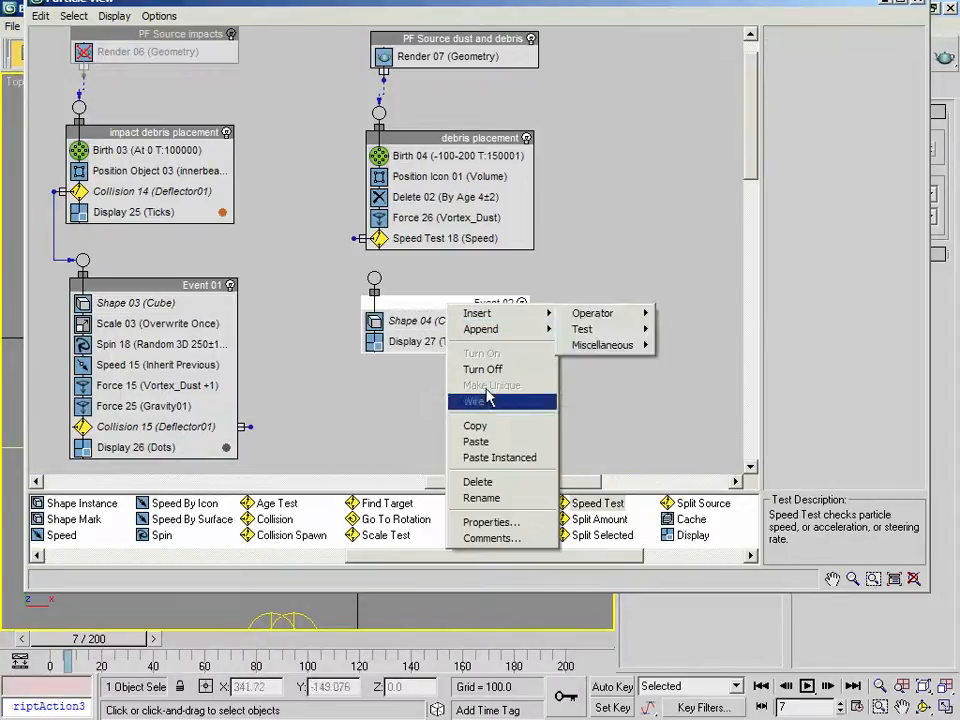
pyautogui.click(525, 502)
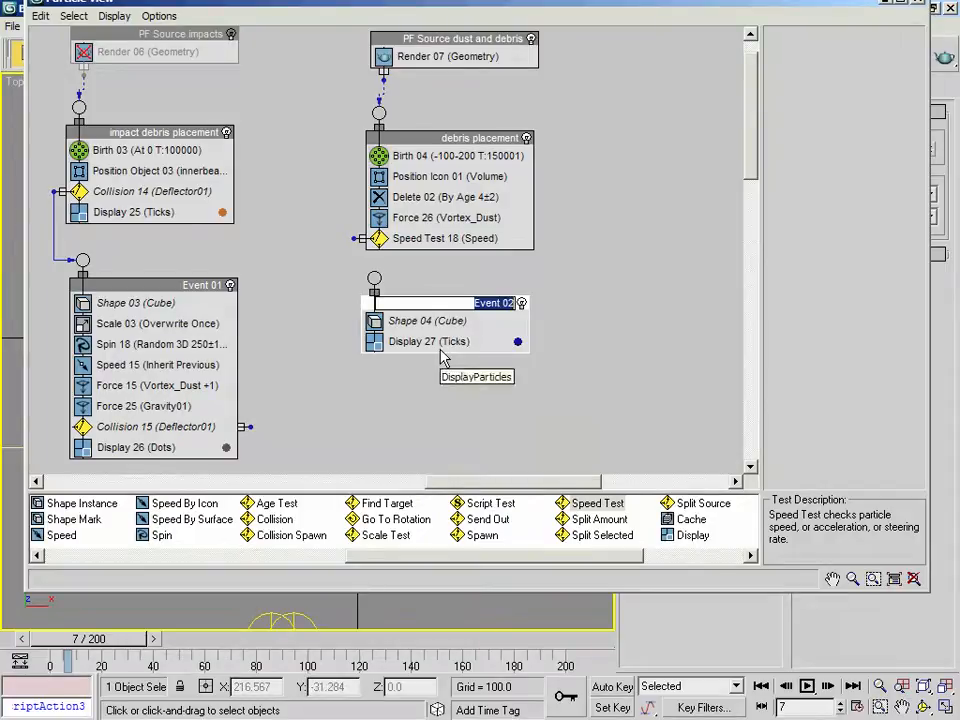
pyautogui.write('debris air')
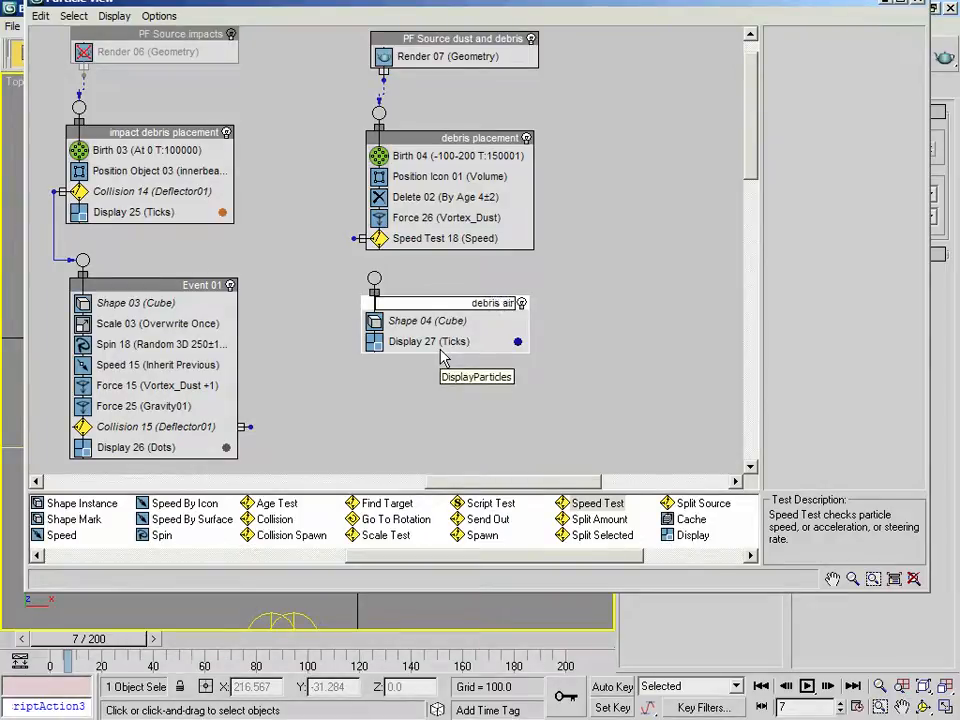
pyautogui.write('bourne')
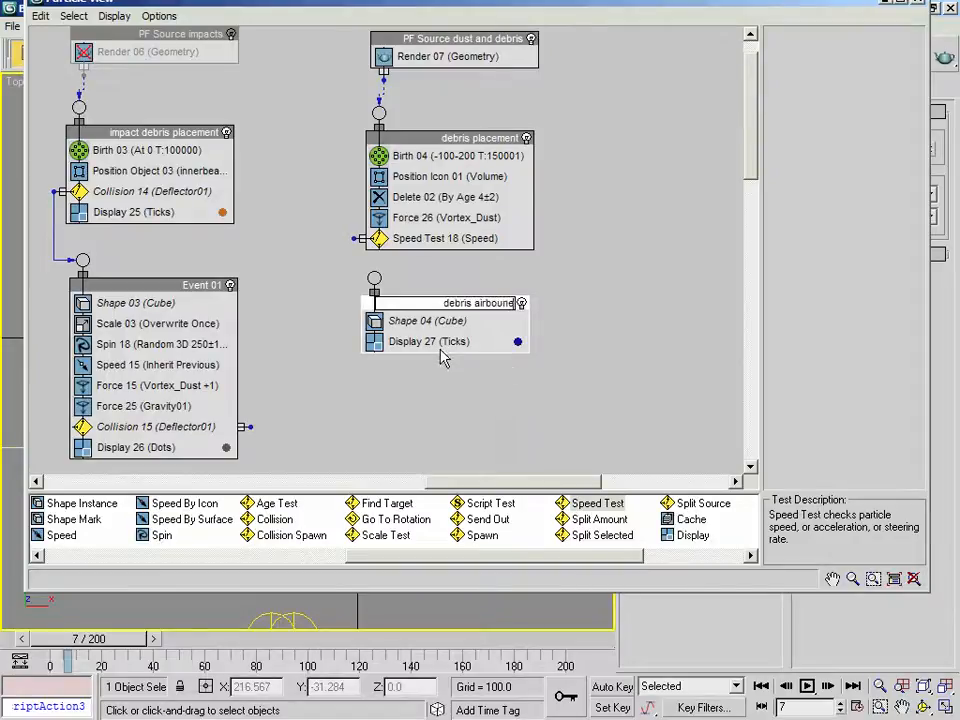
pyautogui.press('BackSpace')
pyautogui.press('BackSpace')
pyautogui.press('BackSpace')
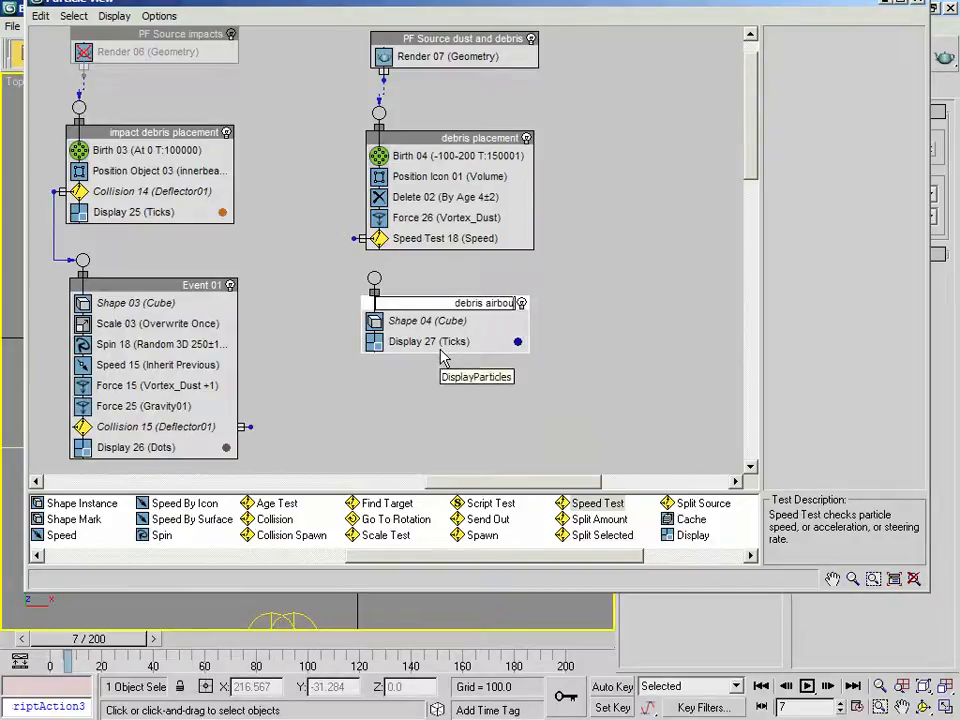
pyautogui.write('rne intake')
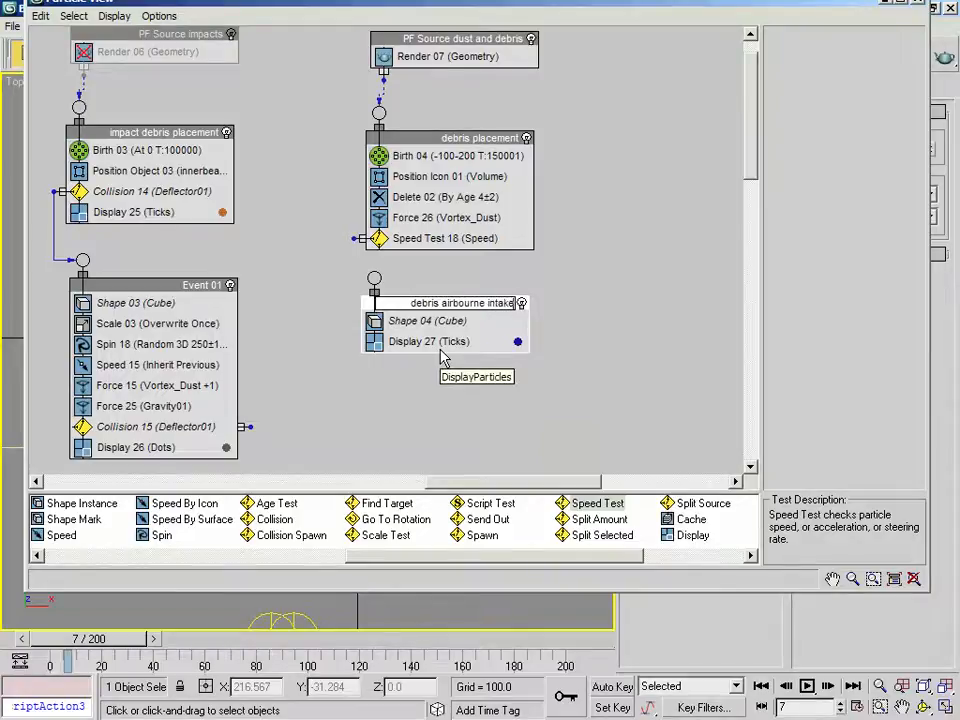
pyautogui.press('Return')
pyautogui.moveTo(346, 366); pyautogui.dragTo(321, 334, button='middle')
pyautogui.moveTo(307, 217); pyautogui.dragTo(343, 246)
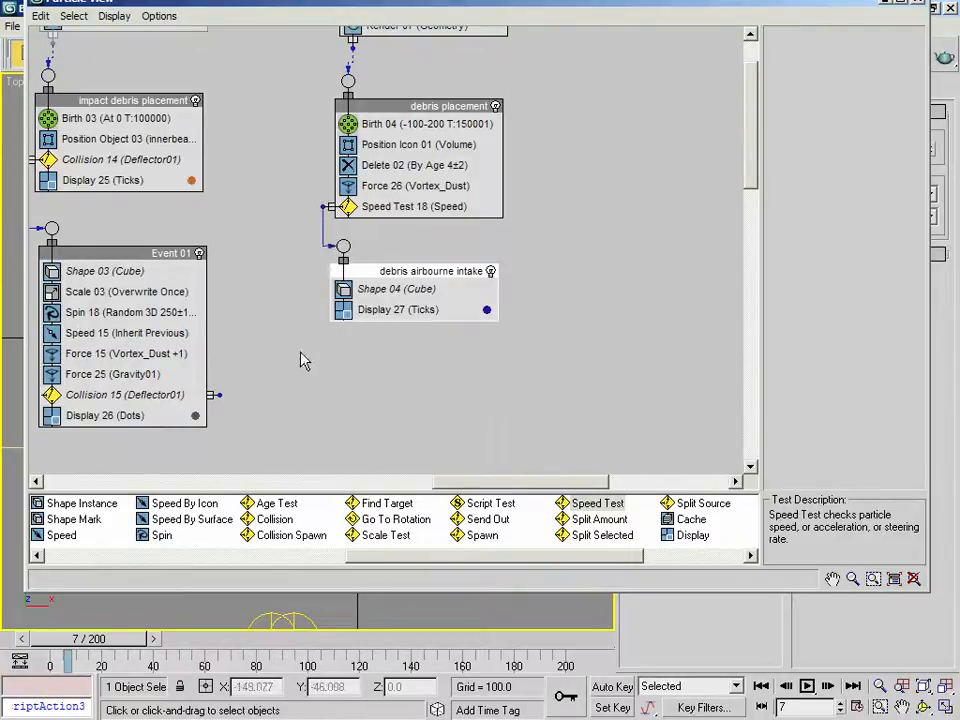
# Step: Paste an instance of Event 01's Scale operator below the Shape operator in the debris airbourne intake event
pyautogui.moveTo(389, 387); pyautogui.dragTo(655, 386, button='middle')
pyautogui.moveTo(268, 216); pyautogui.dragTo(590, 260, button='middle')
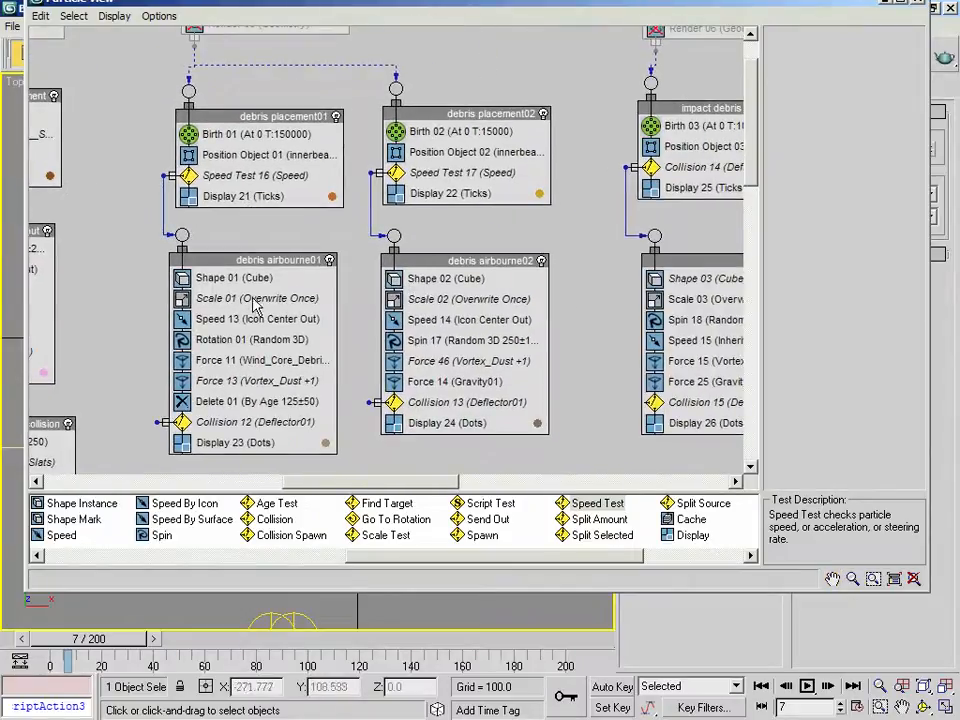
pyautogui.moveTo(562, 322); pyautogui.dragTo(154, 294, button='middle')
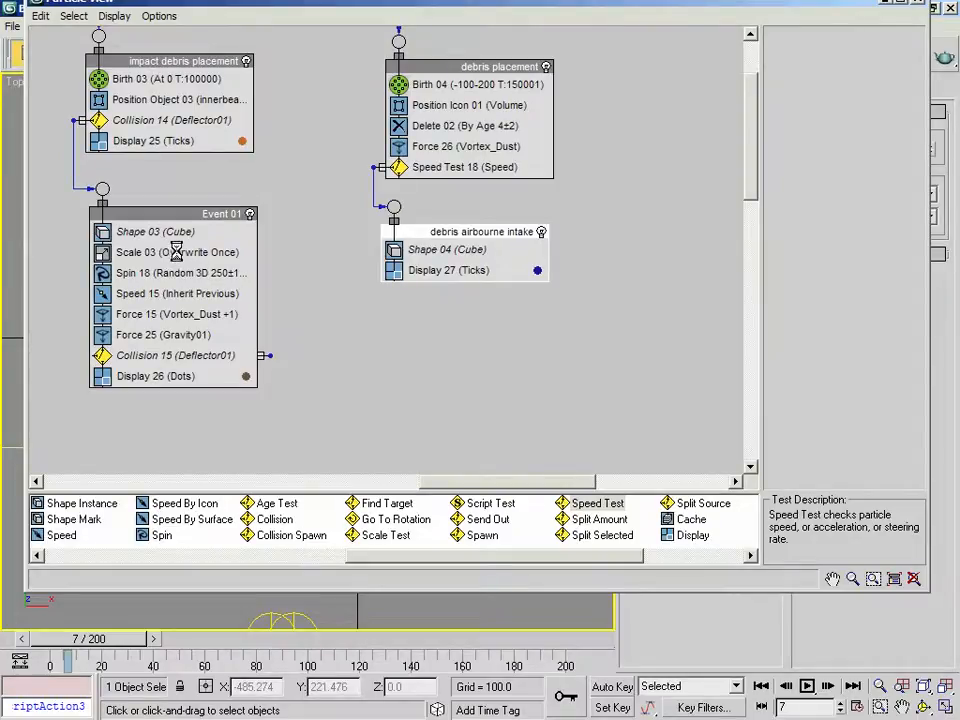
pyautogui.click(167, 258)
pyautogui.rightClick(185, 258)
pyautogui.click(244, 373)
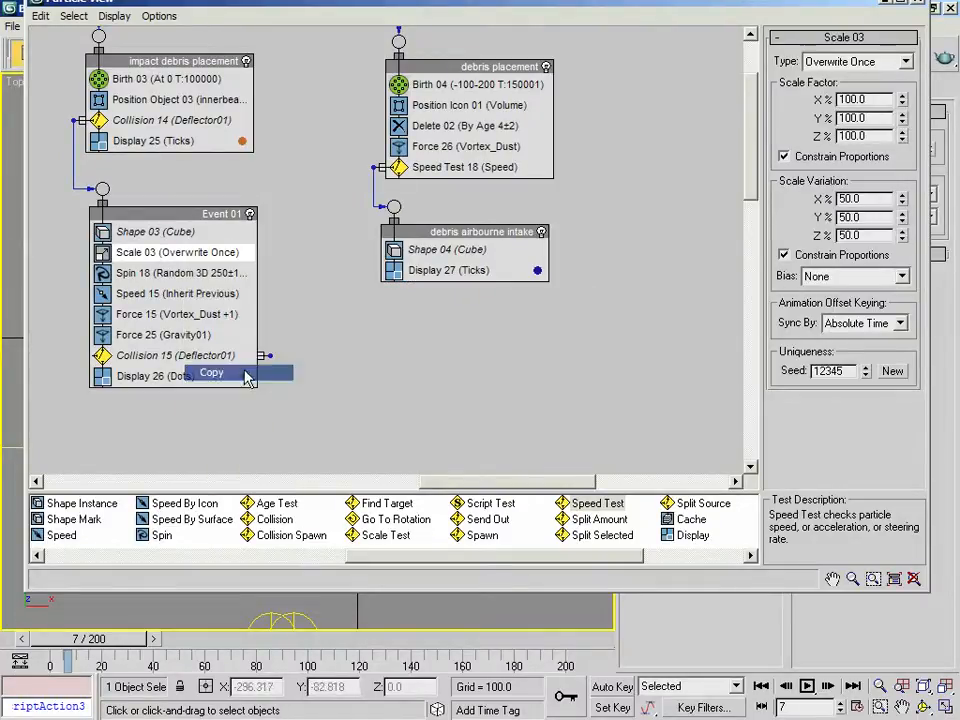
pyautogui.rightClick(446, 257)
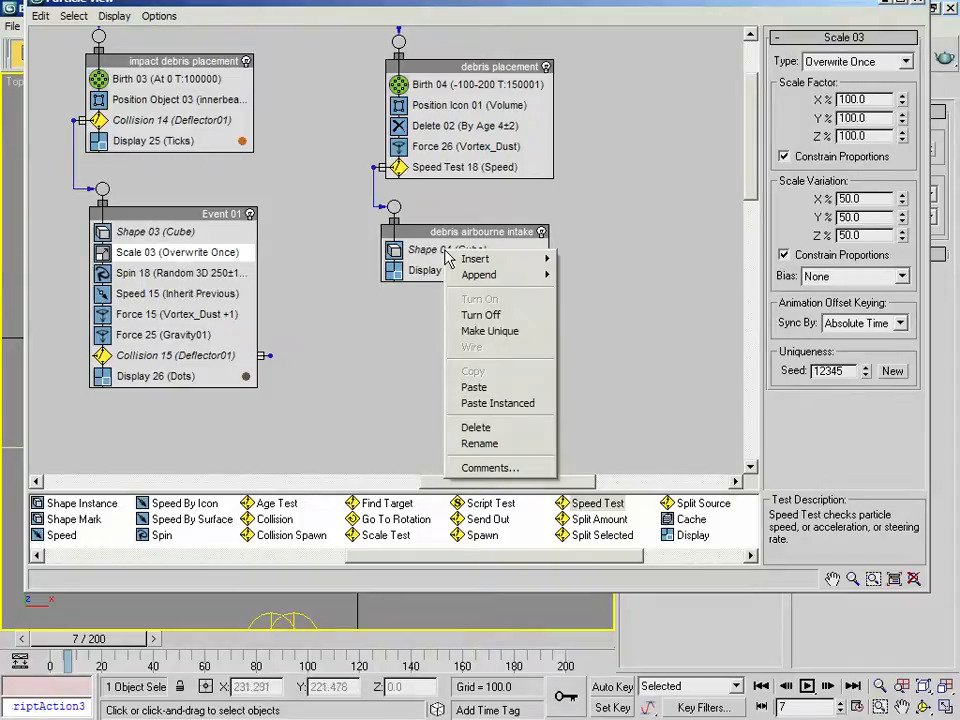
pyautogui.click(495, 403)
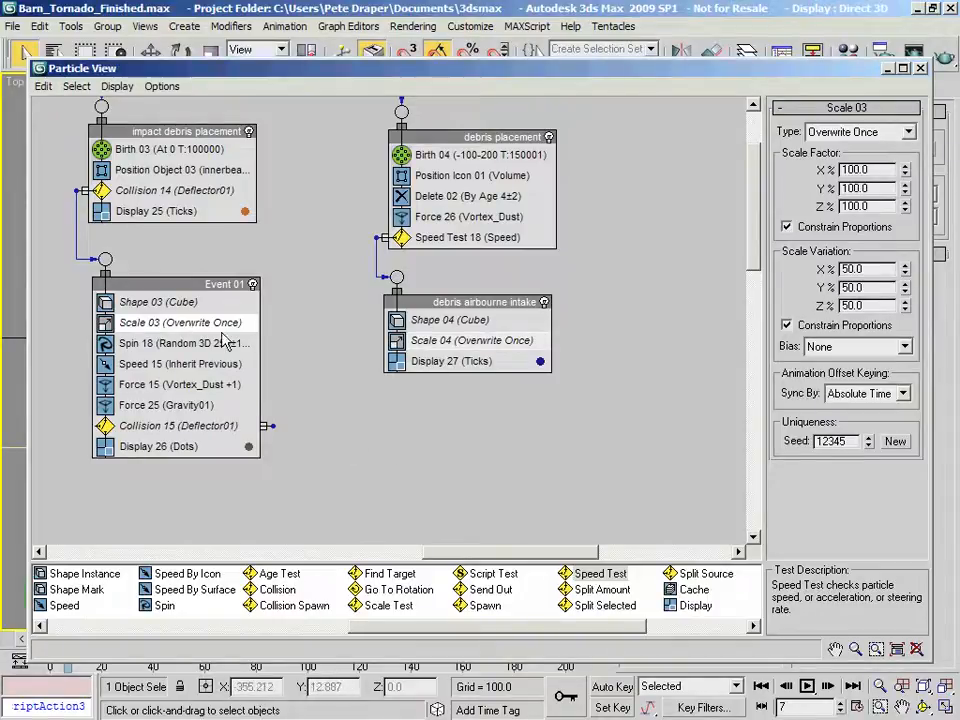
# Step: Paste an instance of Event 01's Random 3D Spin operator into the debris airbourne intake event, between Shape and Scale
pyautogui.click(168, 346)
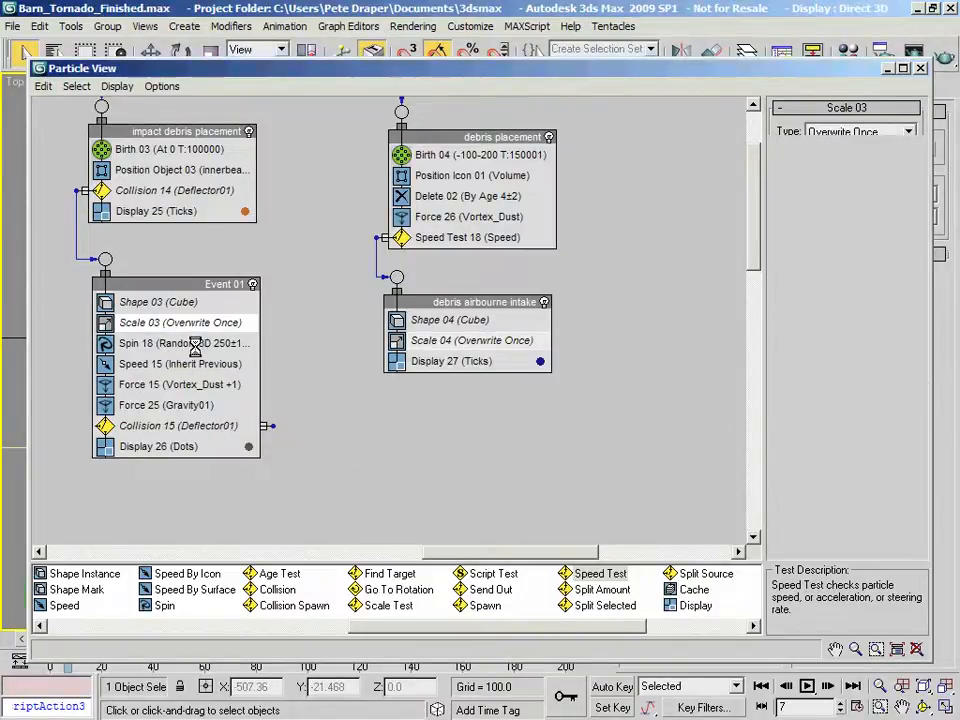
pyautogui.rightClick(188, 344)
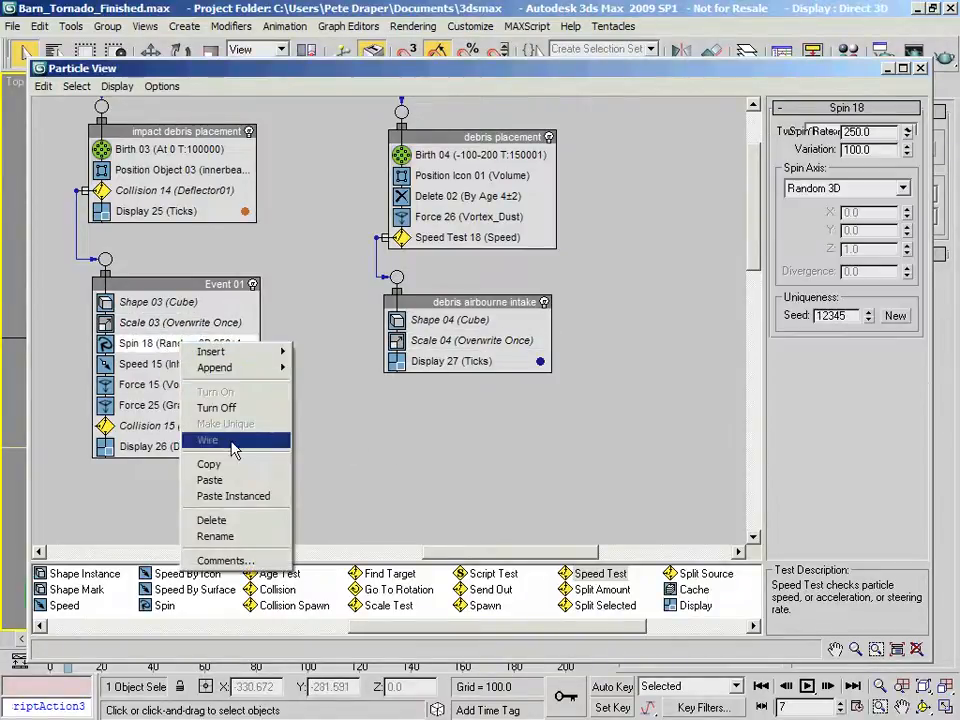
pyautogui.click(206, 464)
pyautogui.rightClick(481, 342)
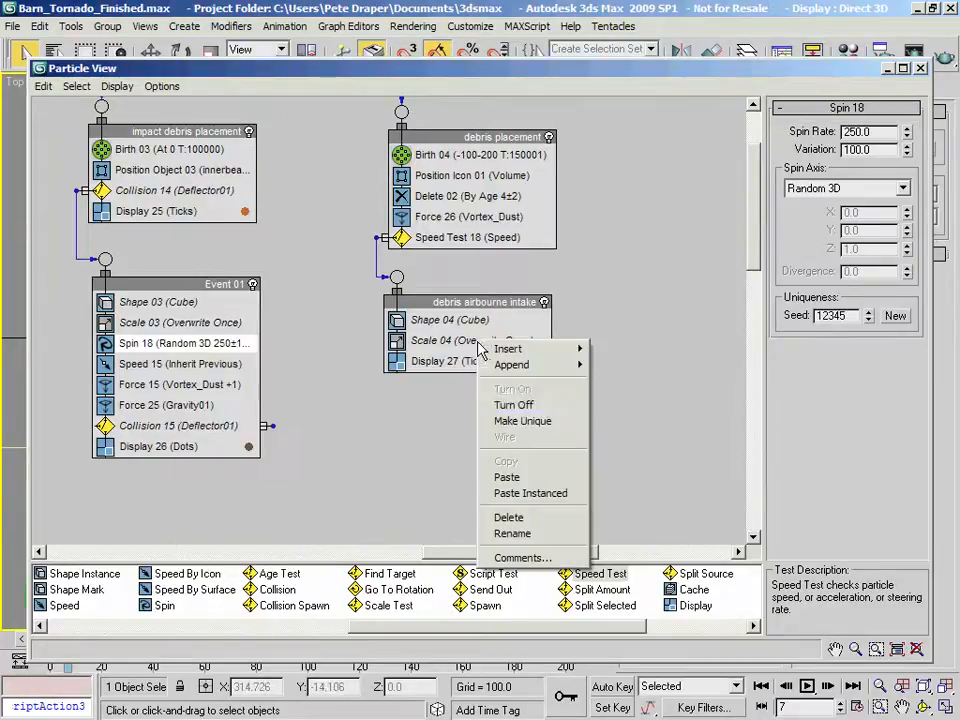
pyautogui.click(532, 493)
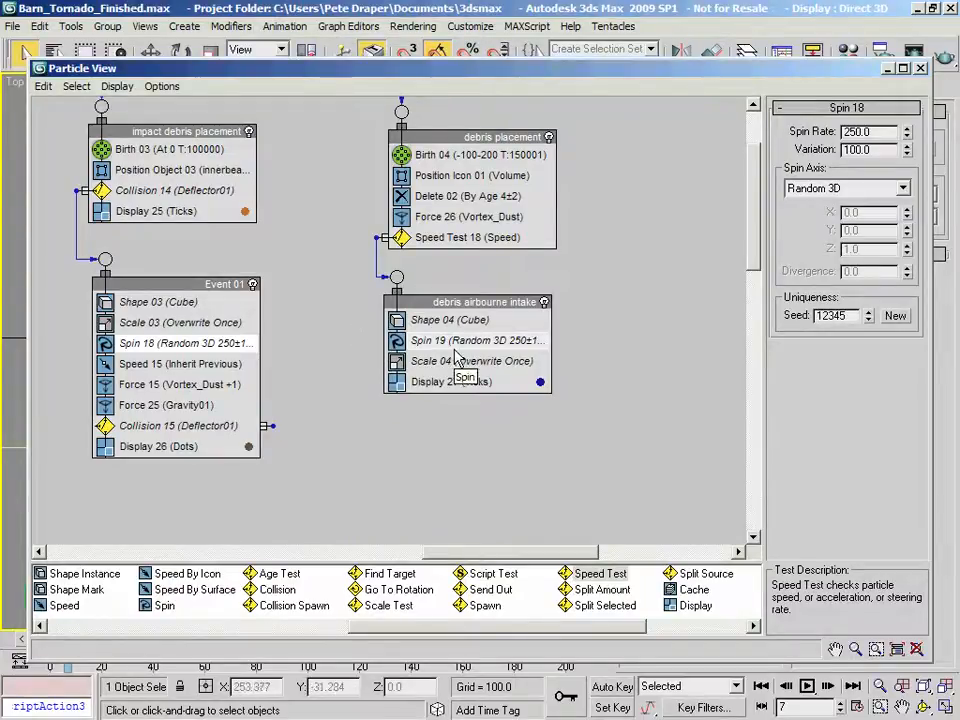
# Step: Add a Speed operator below Scale in the debris airbourne intake event and check the tornado base in the Front view
pyautogui.click(173, 364)
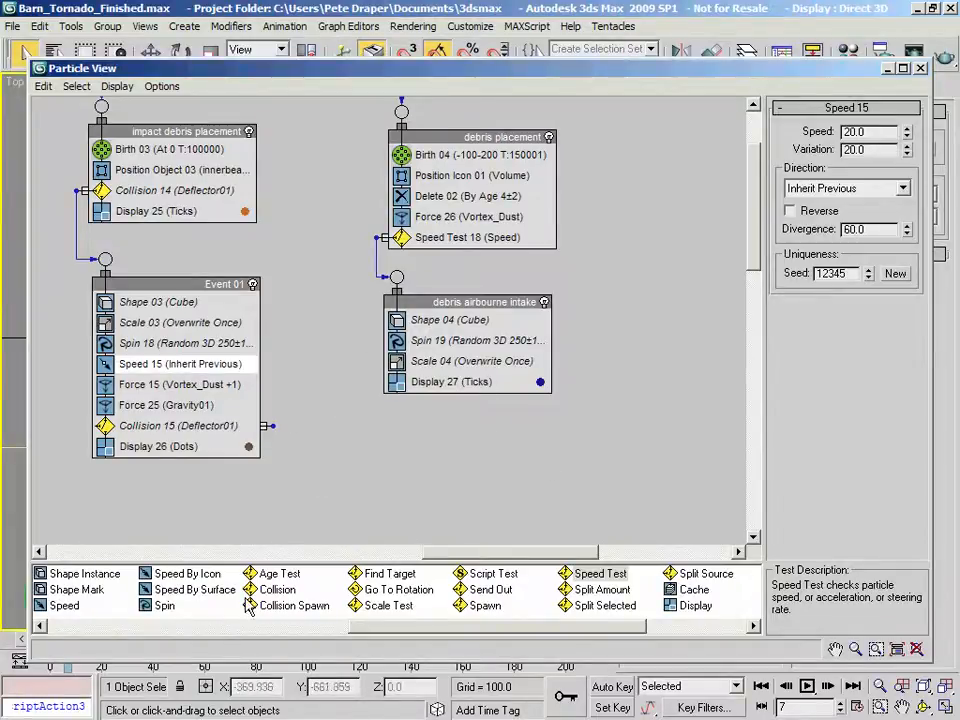
pyautogui.moveTo(64, 605); pyautogui.dragTo(445, 383)
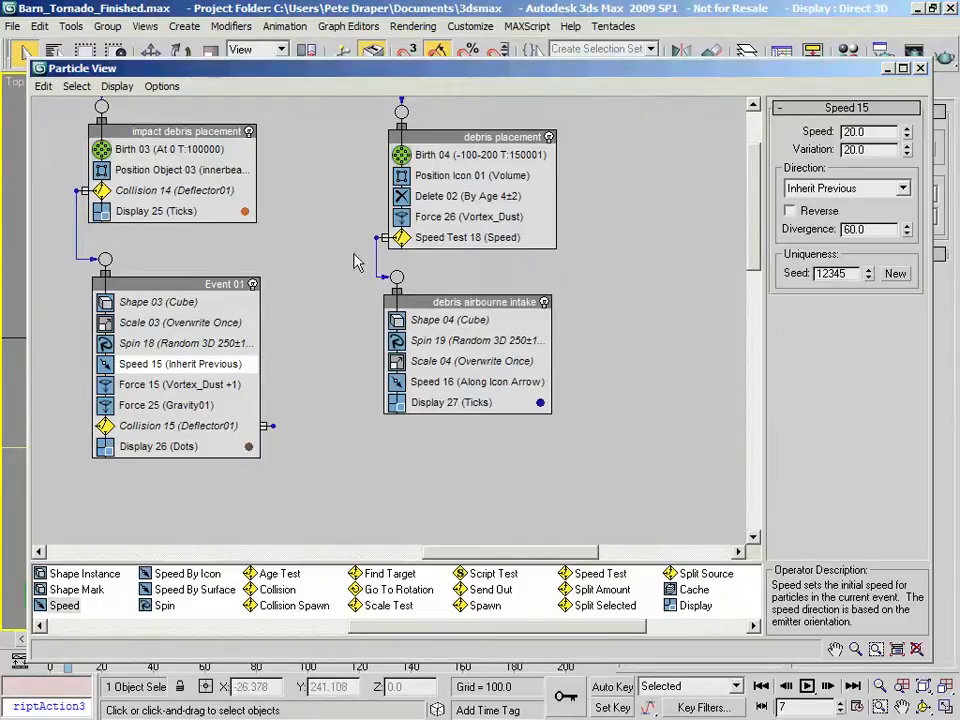
pyautogui.moveTo(340, 69); pyautogui.dragTo(796, 135)
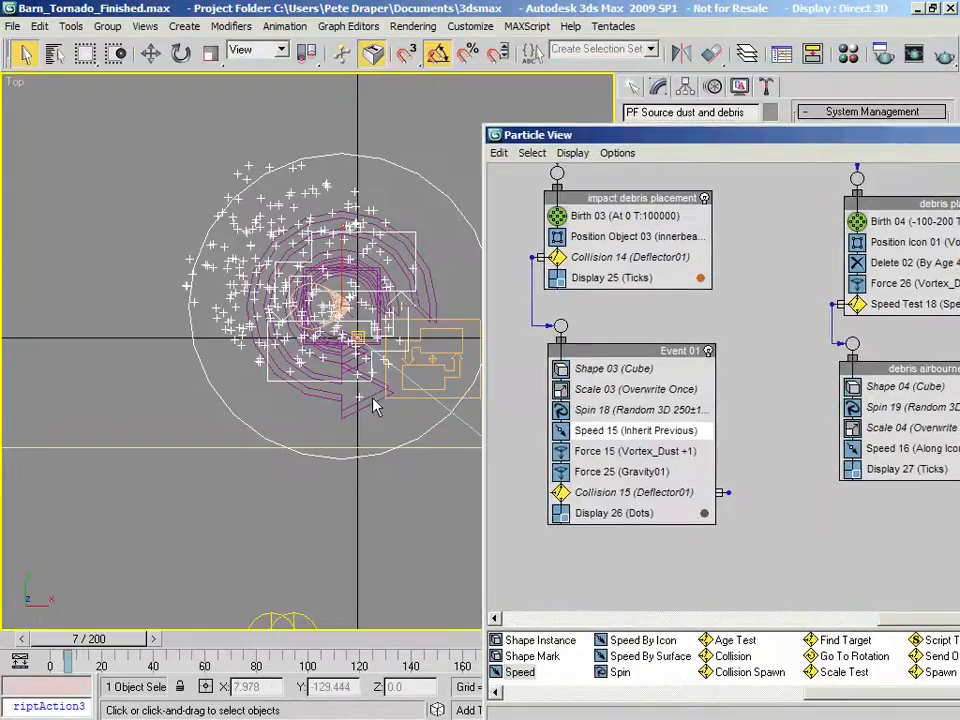
pyautogui.click(365, 187)
pyautogui.press('f')
pyautogui.scroll(-3, 349, 375)
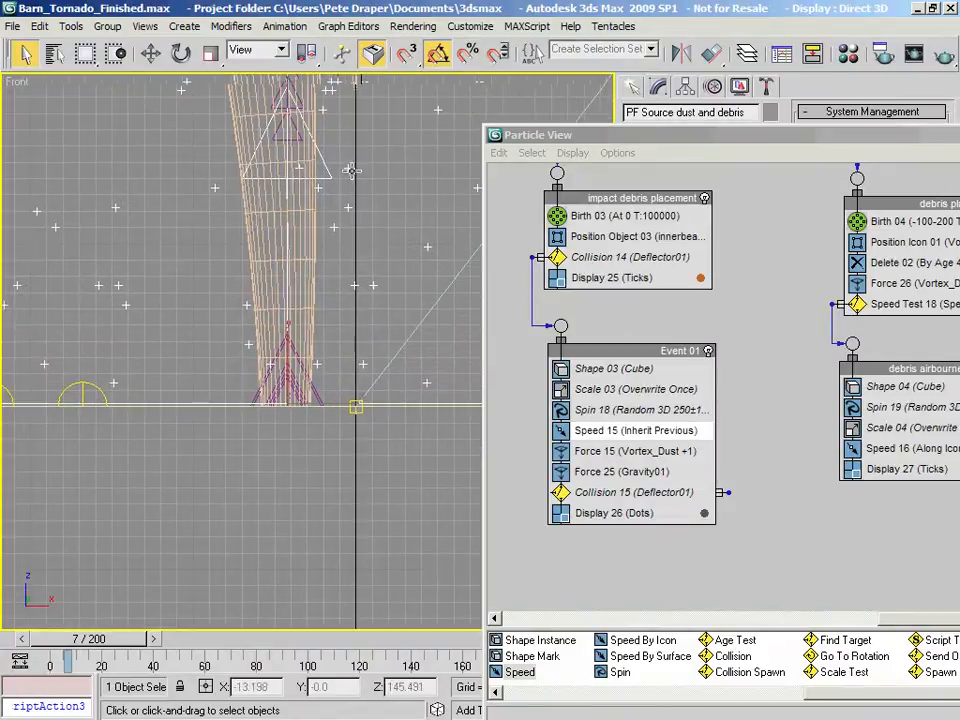
pyautogui.moveTo(592, 143); pyautogui.dragTo(380, 133)
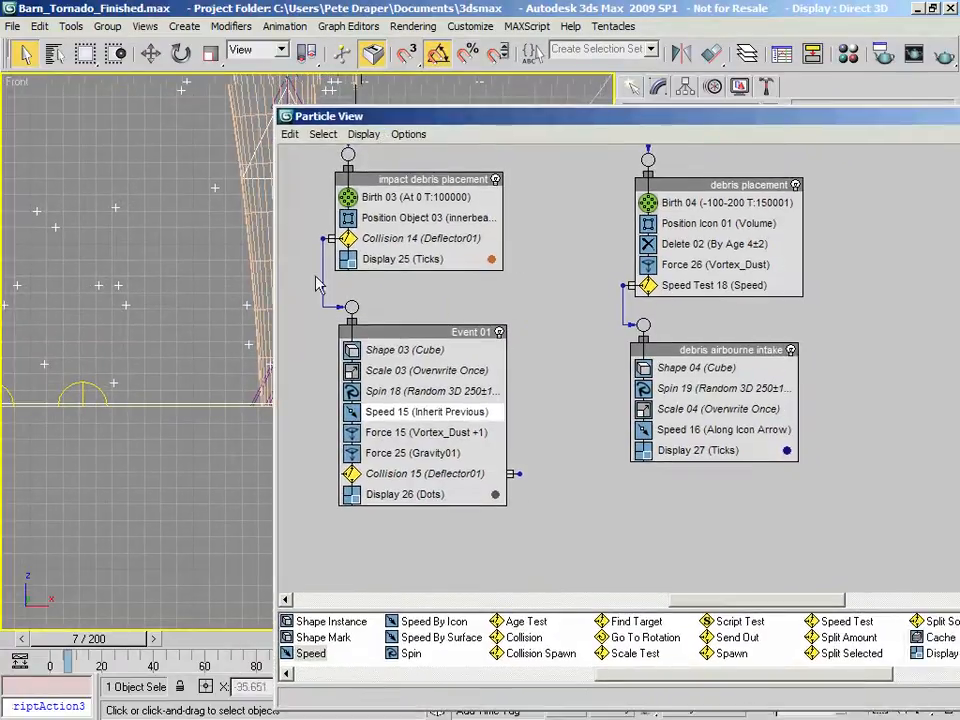
pyautogui.moveTo(506, 124); pyautogui.dragTo(252, 49)
# Step: Set the debris airbourne intake Speed operator's speed to 10, variation to 10 and divergence to 10
pyautogui.click(499, 354)
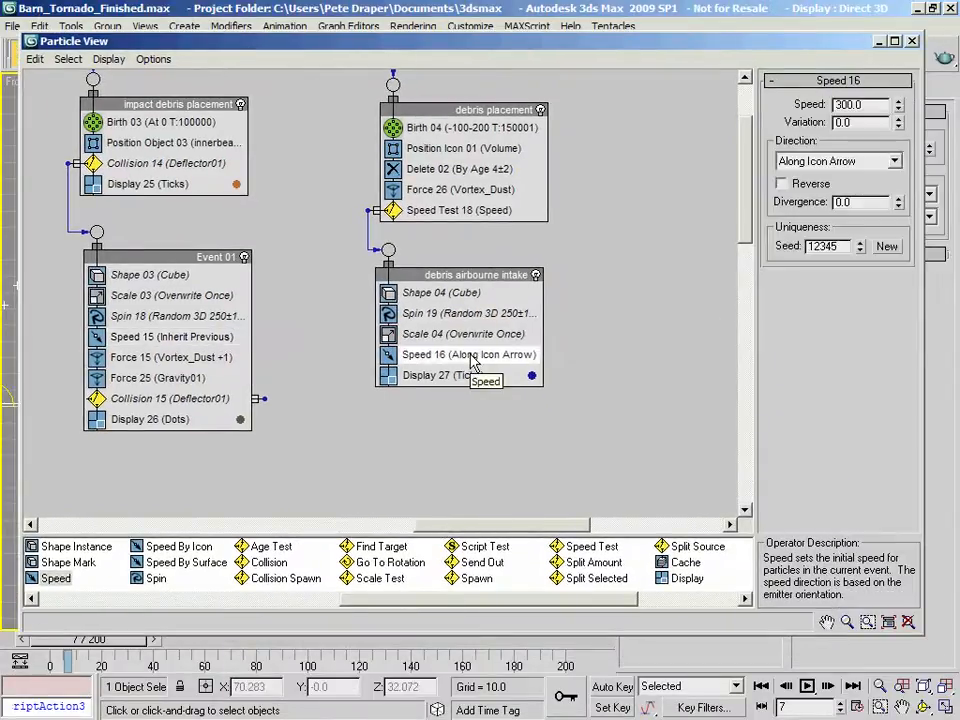
pyautogui.doubleClick(872, 106)
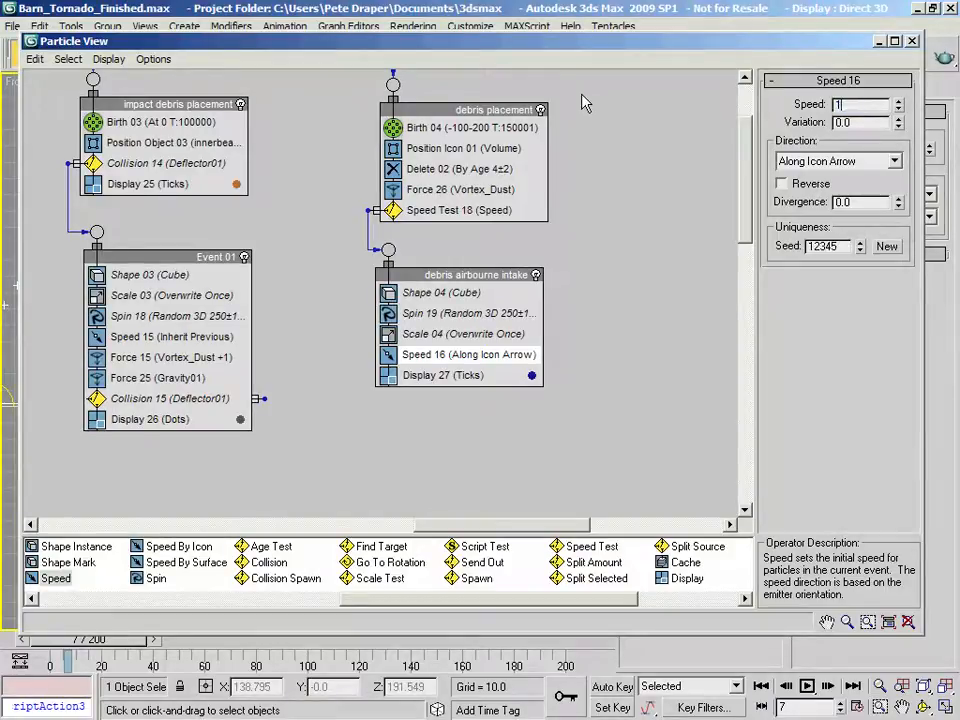
pyautogui.press('Return')
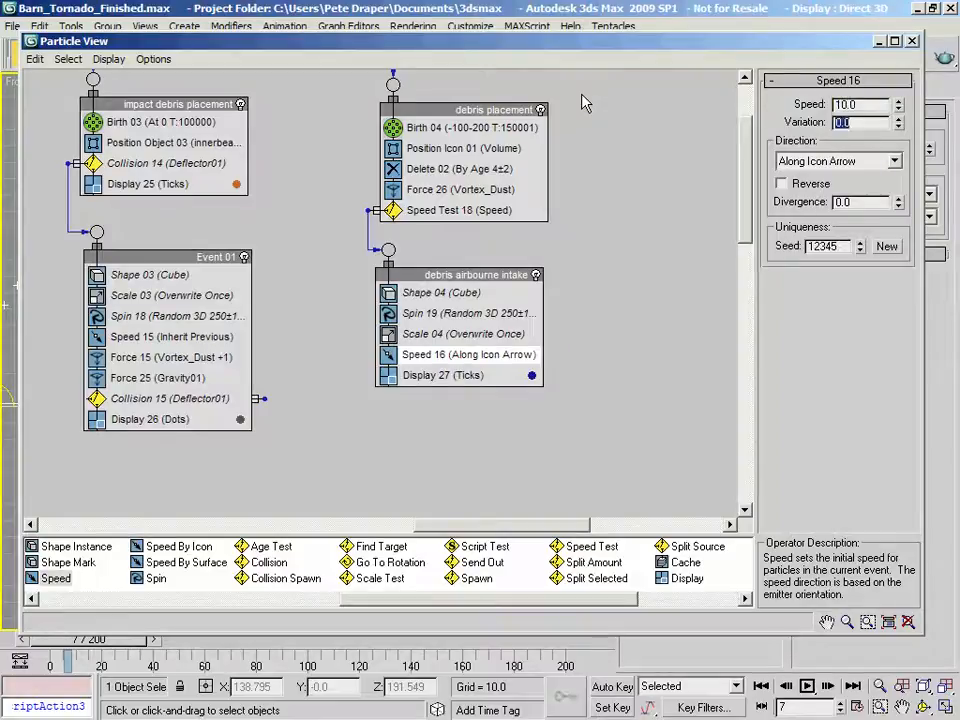
pyautogui.press('Tab')
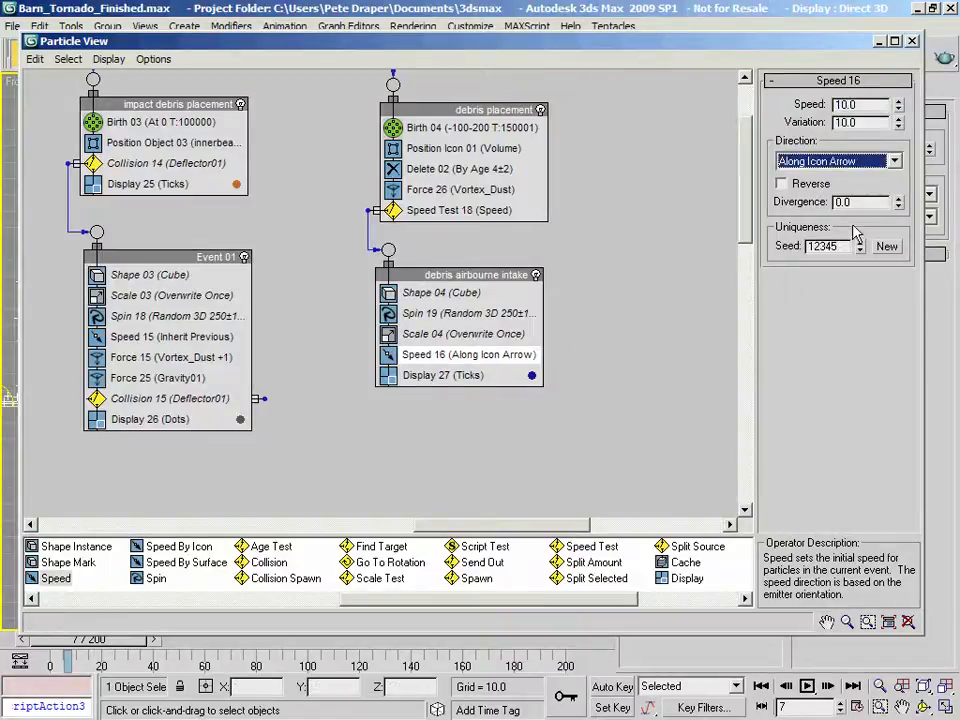
pyautogui.press('Tab')
pyautogui.press('Tab')
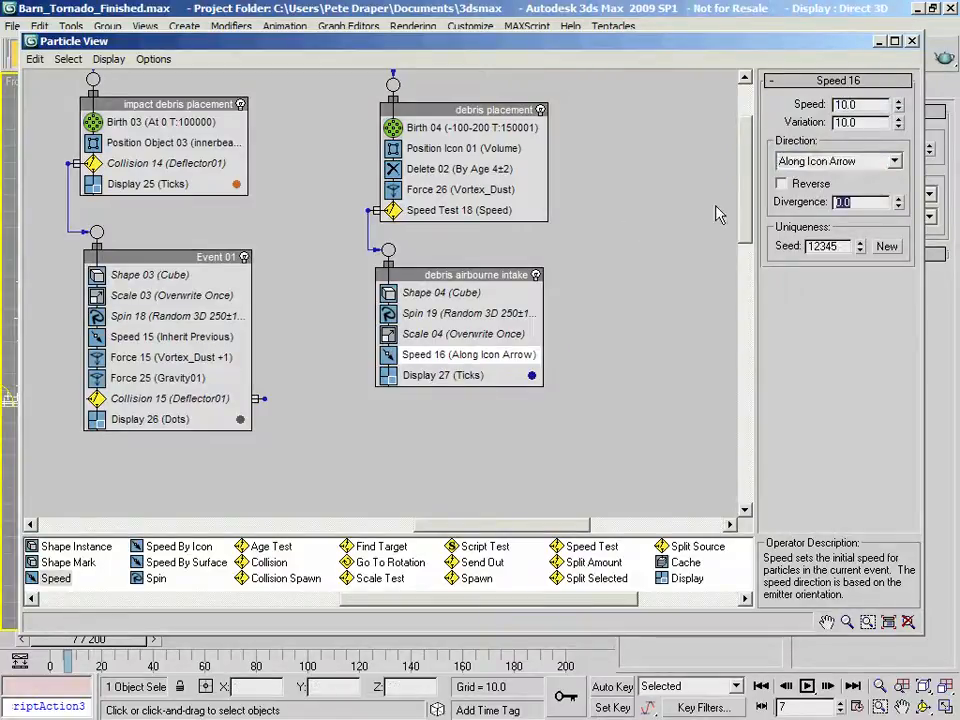
pyautogui.write('10')
pyautogui.press('Return')
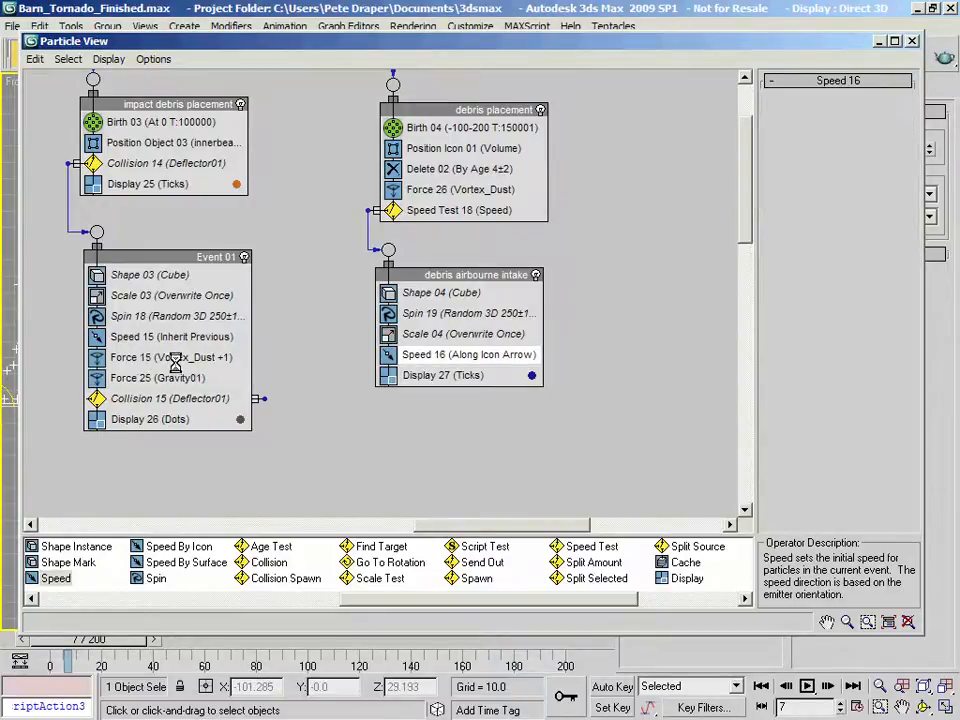
# Step: Paste an instance of Event 01's Vortex_Dust and Wind_Dust Force operator below Speed in the debris airbourne intake event
pyautogui.click(175, 362)
pyautogui.rightClick(175, 362)
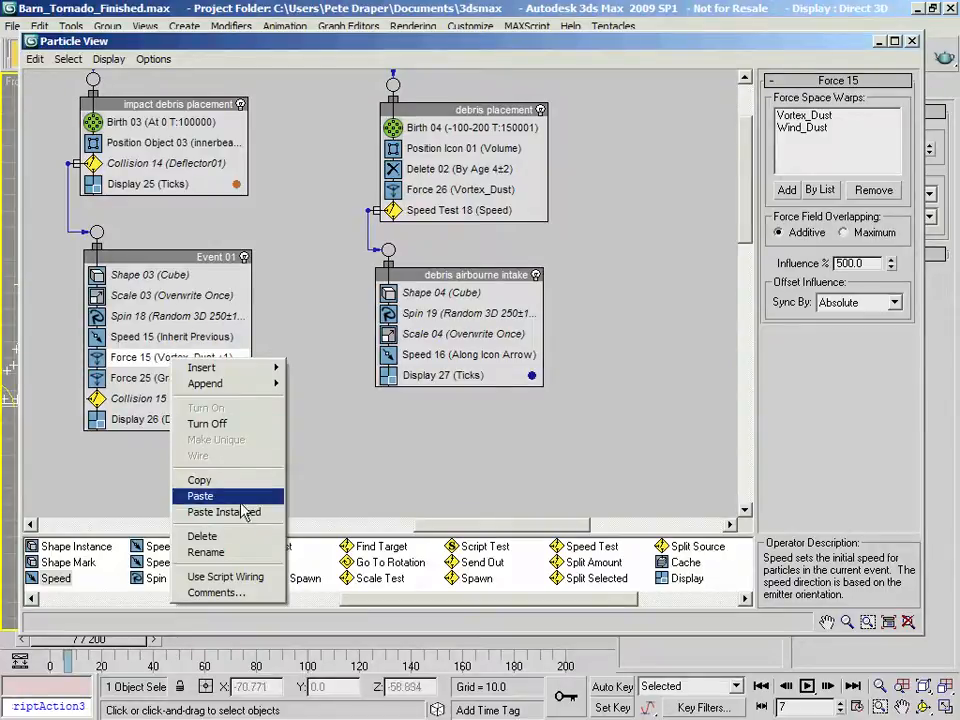
pyautogui.click(246, 481)
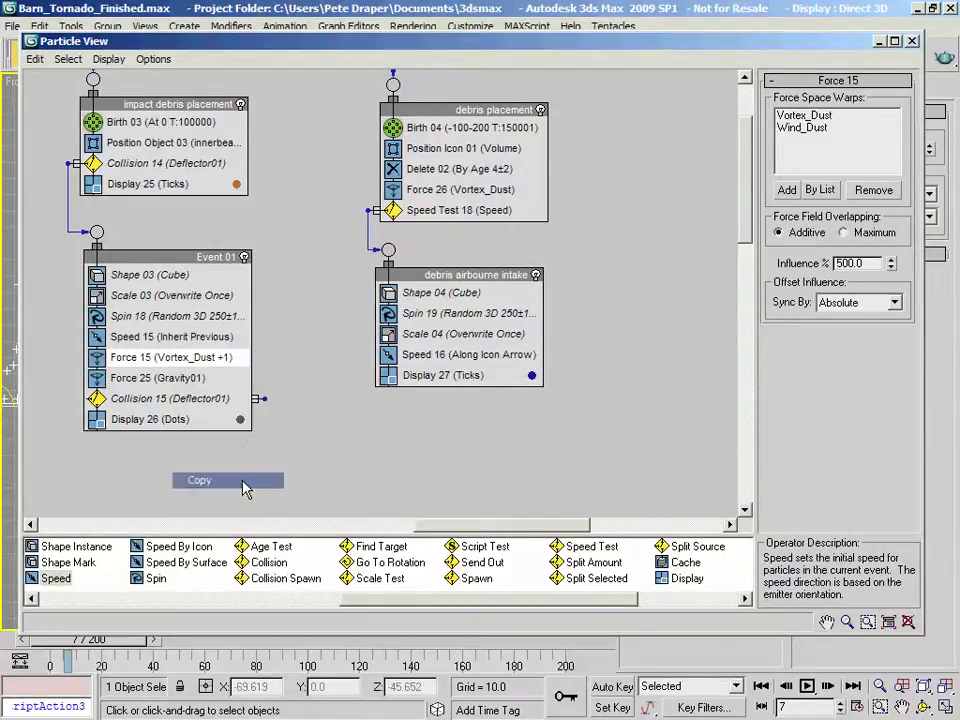
pyautogui.rightClick(456, 361)
pyautogui.click(506, 514)
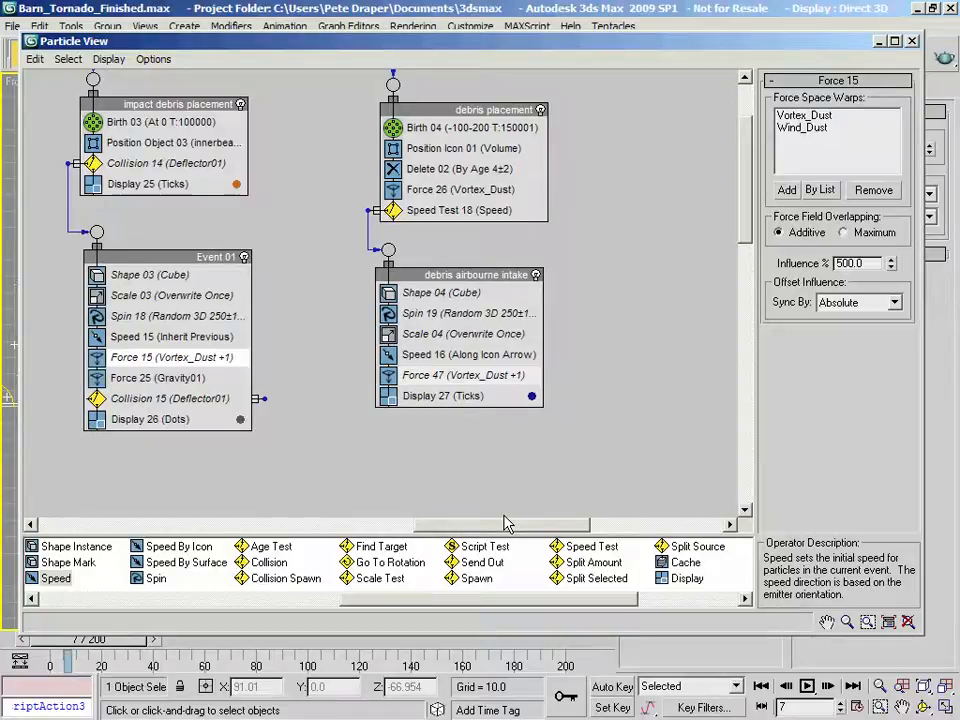
# Step: Paste an instance of Event 01's Gravity01 Force operator below the Vortex_Dust force in the debris airbourne intake event
pyautogui.click(152, 377)
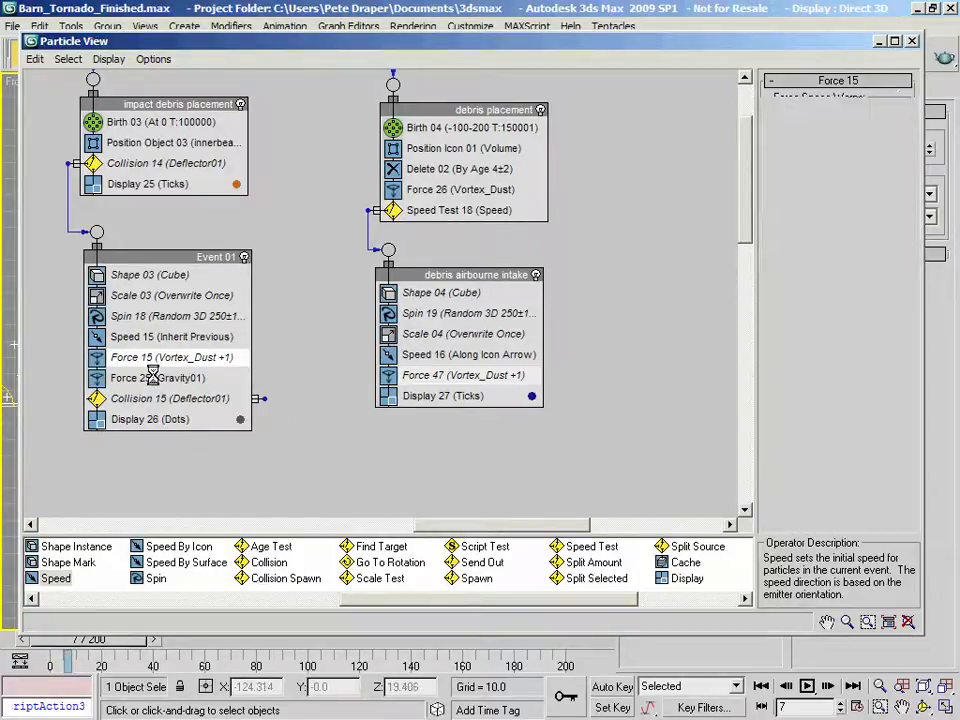
pyautogui.rightClick(152, 377)
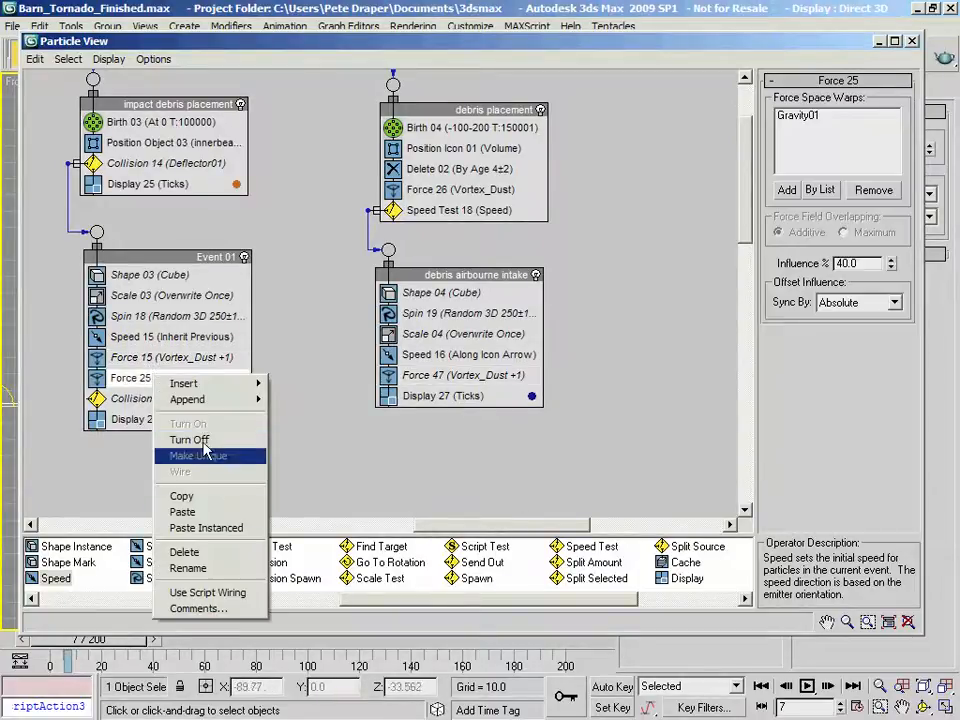
pyautogui.click(180, 496)
pyautogui.rightClick(486, 380)
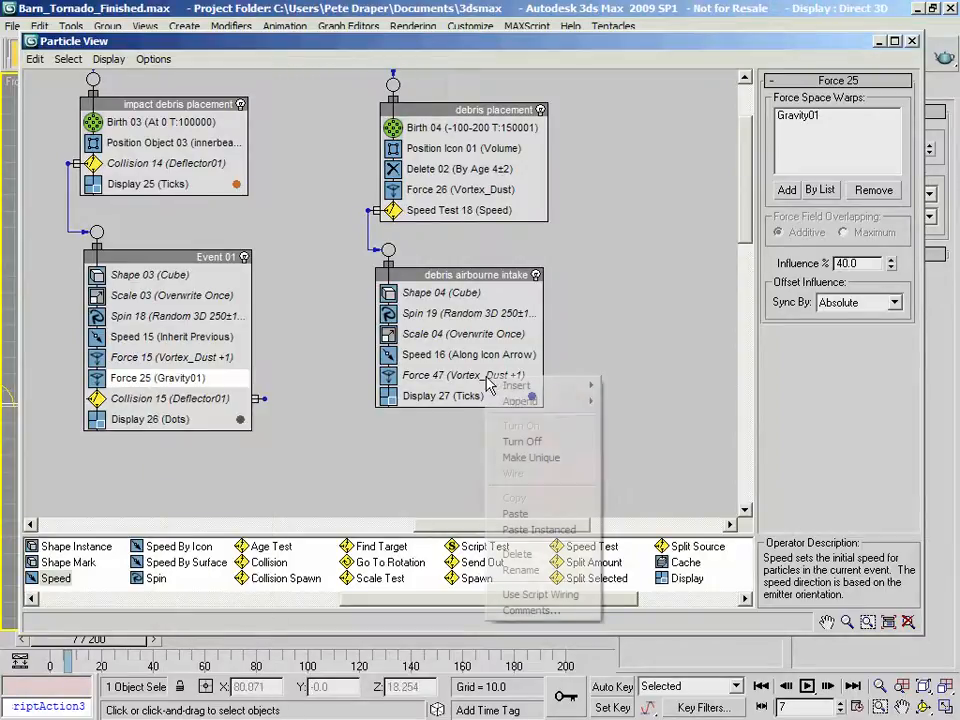
pyautogui.click(548, 537)
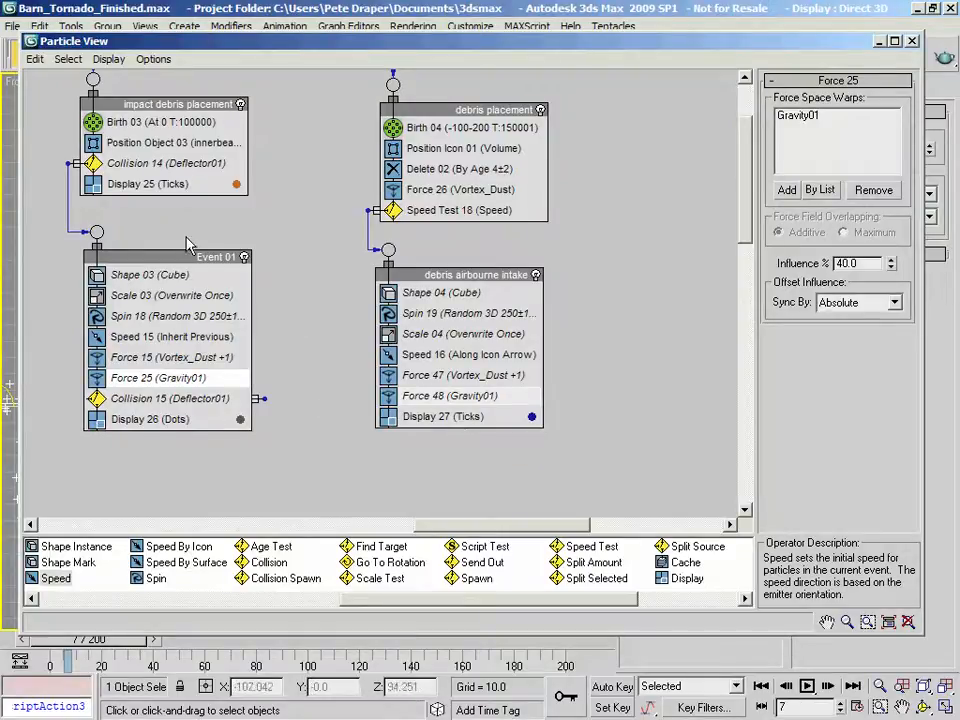
# Step: Replace the debris airbourne intake event's Ticks display with an instance of Event 01's Dots Display operator
pyautogui.click(148, 424)
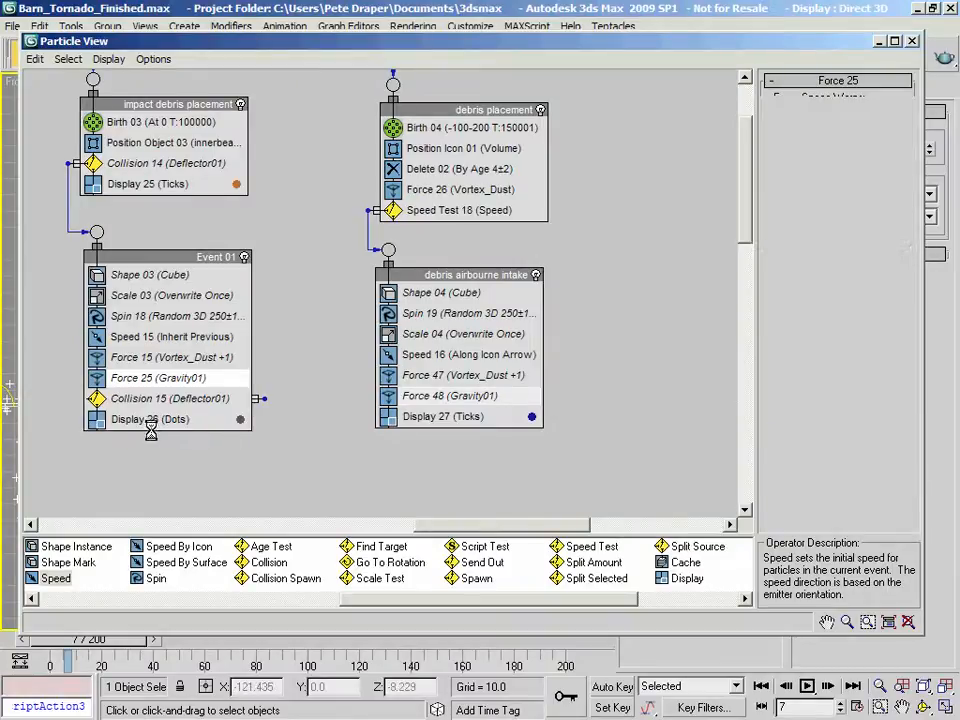
pyautogui.rightClick(190, 421)
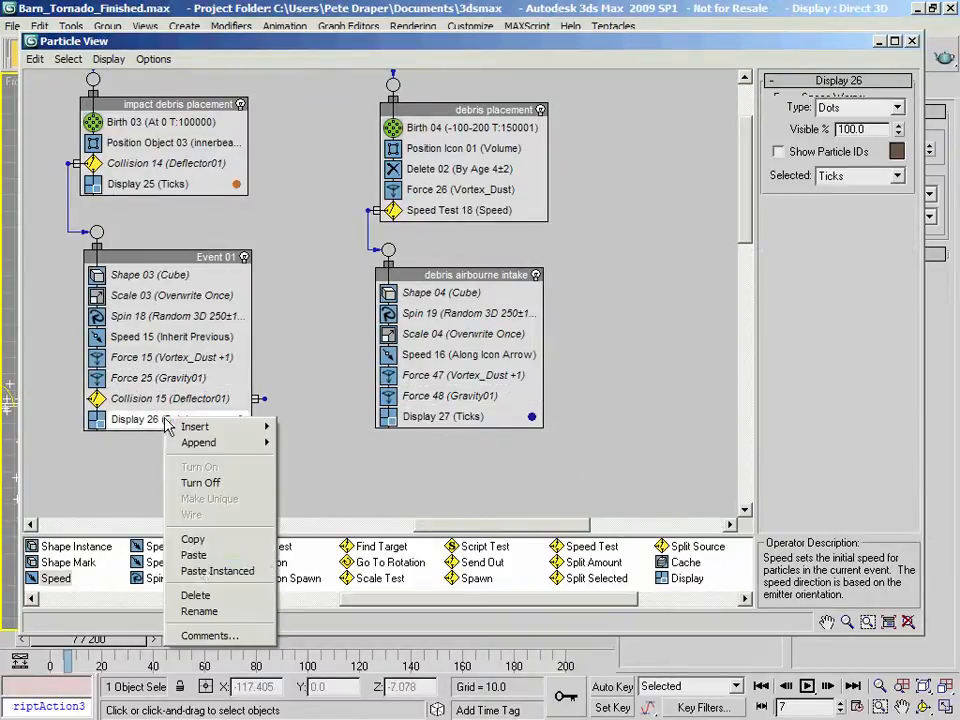
pyautogui.click(208, 540)
pyautogui.rightClick(461, 417)
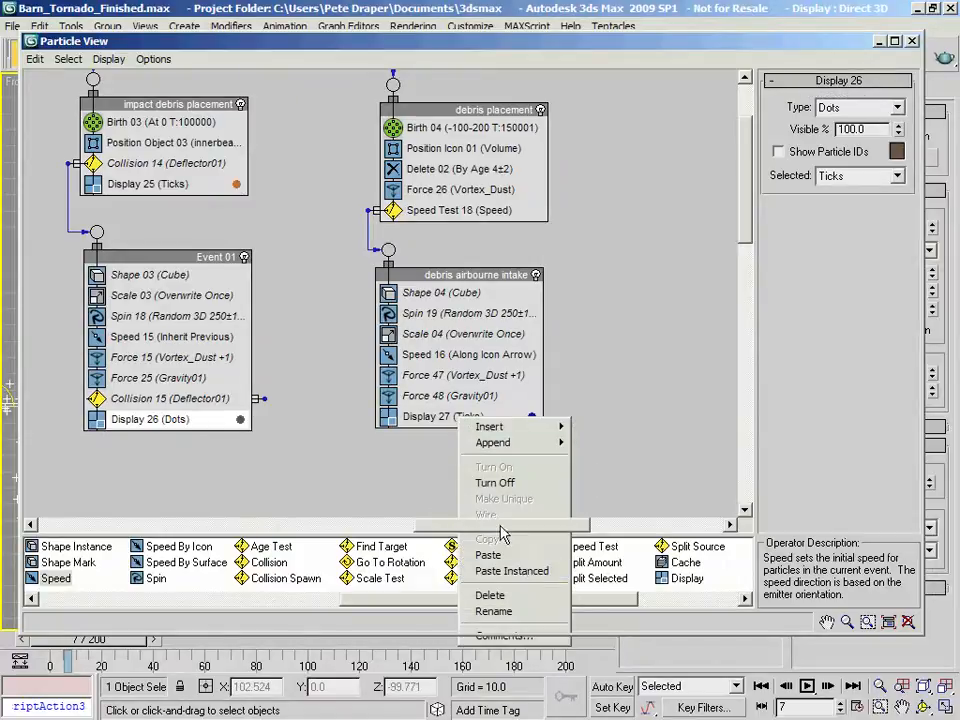
pyautogui.click(525, 572)
pyautogui.moveTo(475, 440); pyautogui.dragTo(470, 416)
# Step: Rename Event 01 as "impact debris airbourne"
pyautogui.moveTo(269, 199); pyautogui.dragTo(293, 262, button='middle')
pyautogui.click(201, 320)
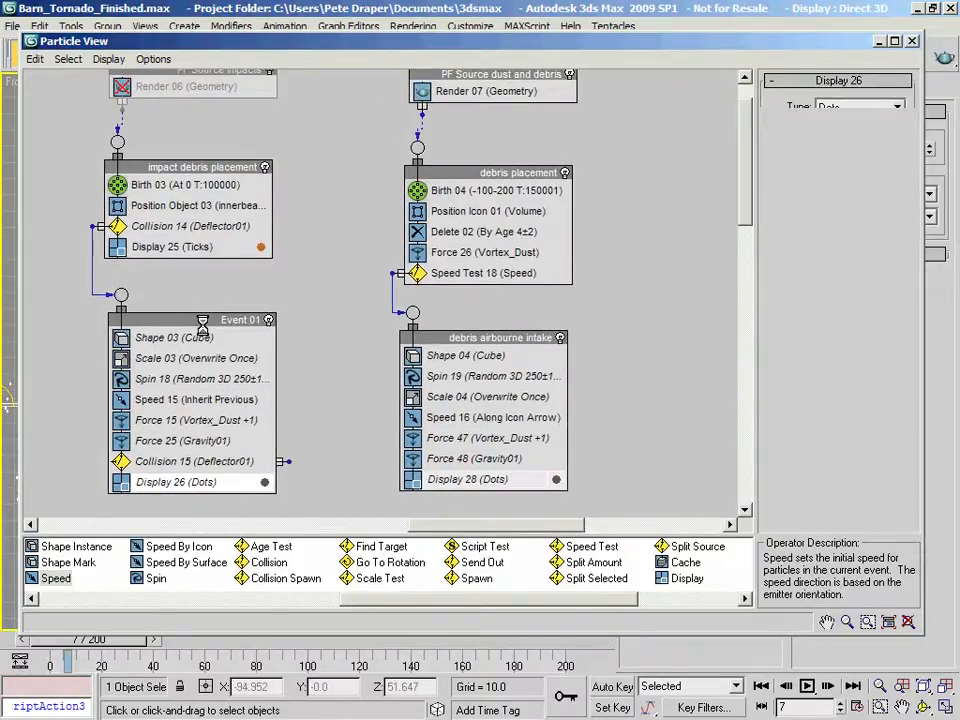
pyautogui.rightClick(223, 320)
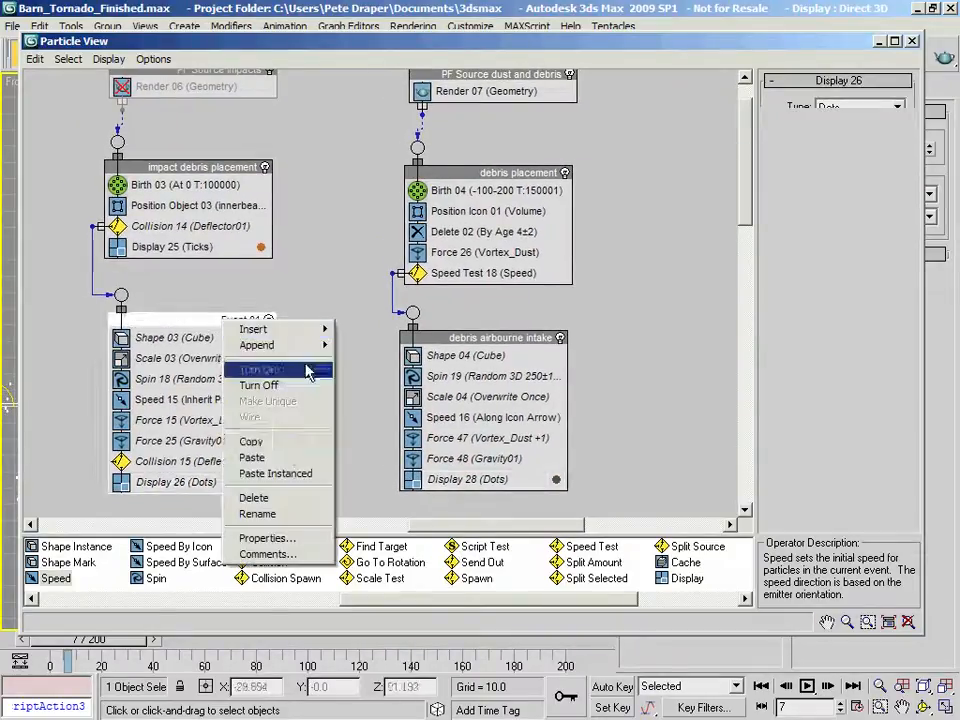
pyautogui.click(257, 514)
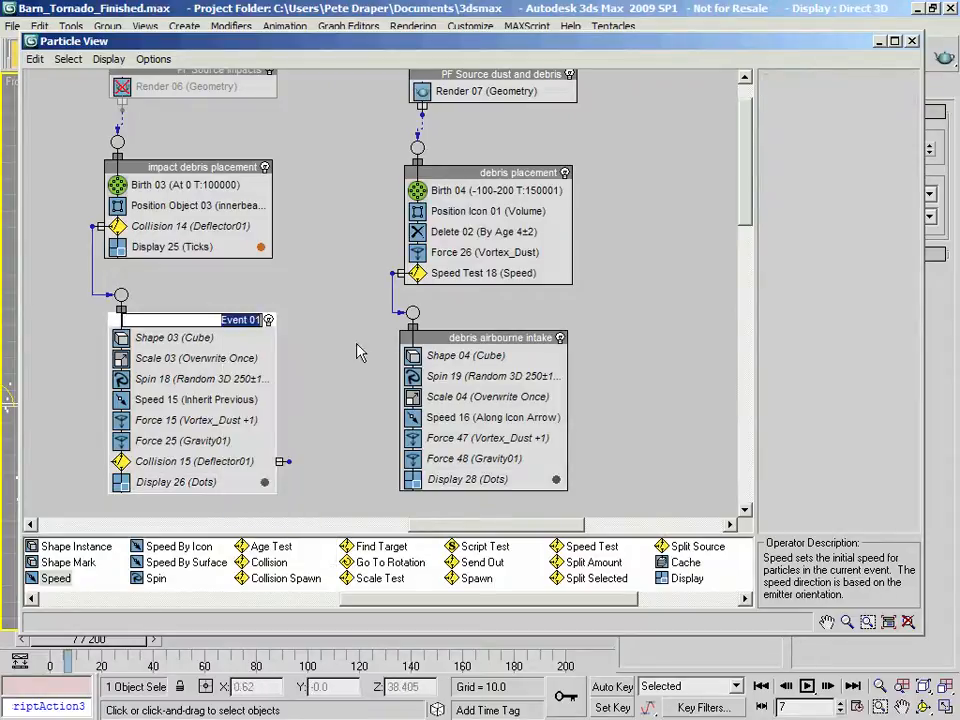
pyautogui.write('impact debris airbourne')
pyautogui.press('Return')
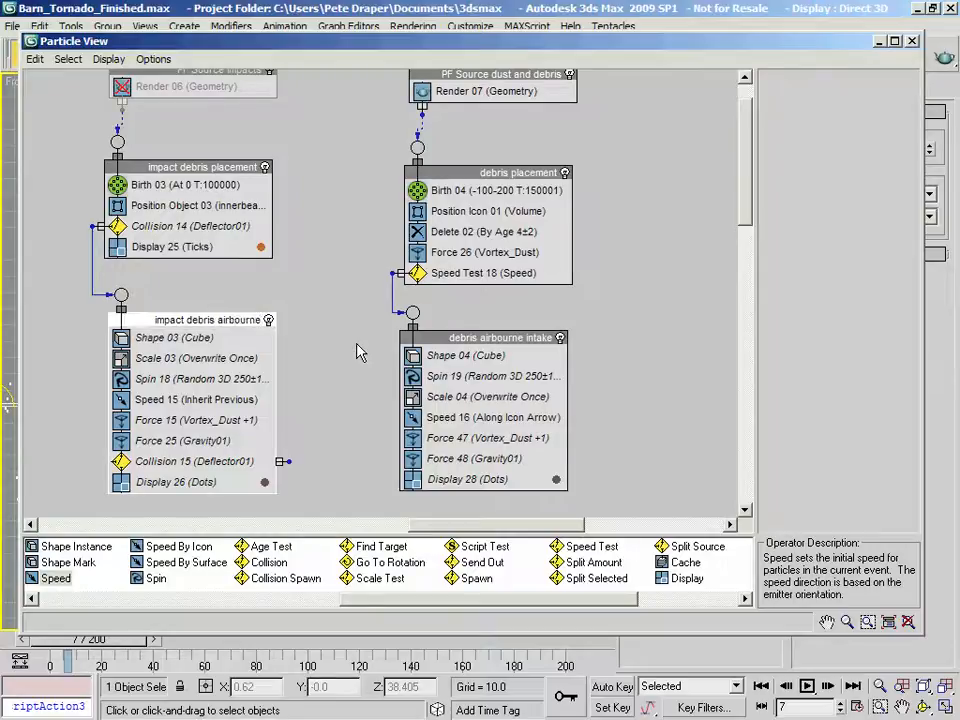
# Step: Paste an instance of the impact debris airbourne event's Deflector01 Collision test below the Gravity01 force in debris airbourne intake
pyautogui.moveTo(344, 362); pyautogui.dragTo(356, 416, button='middle')
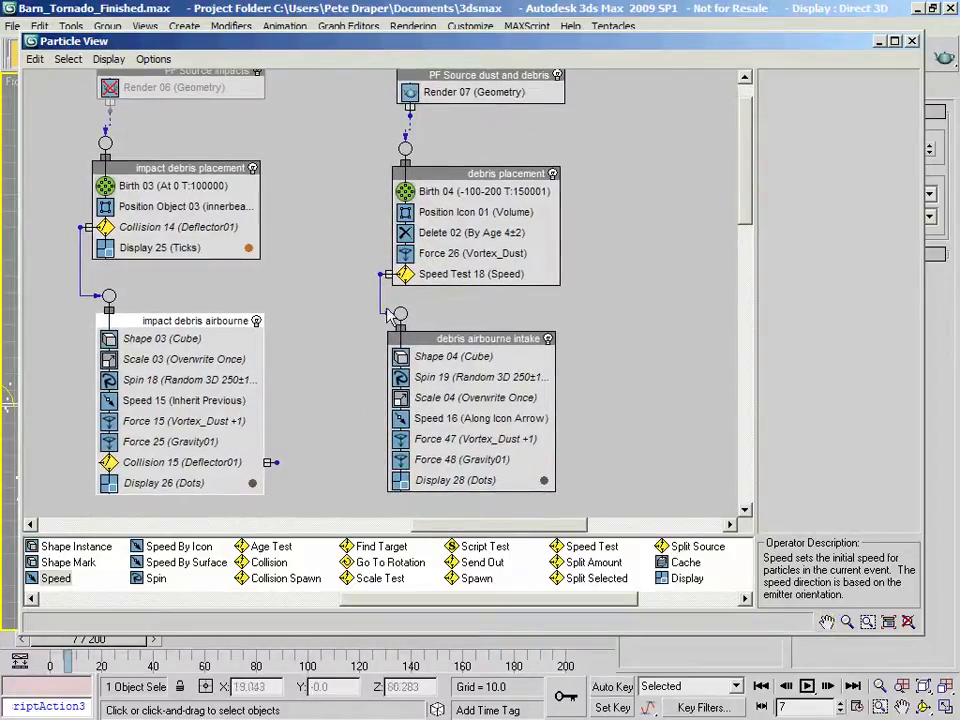
pyautogui.moveTo(340, 361); pyautogui.dragTo(350, 337, button='middle')
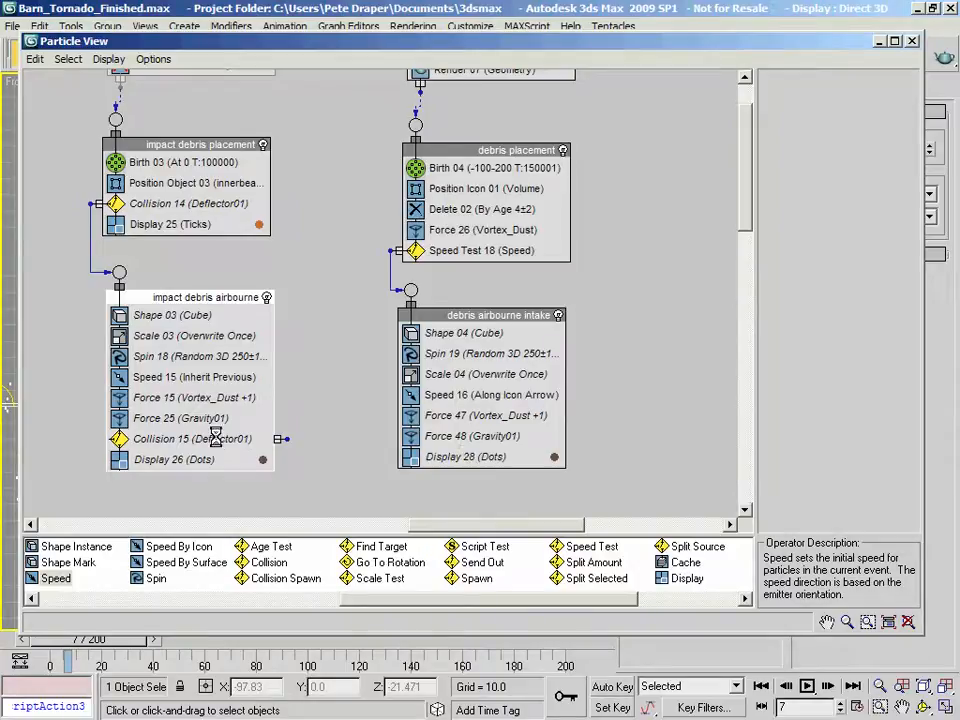
pyautogui.click(172, 443)
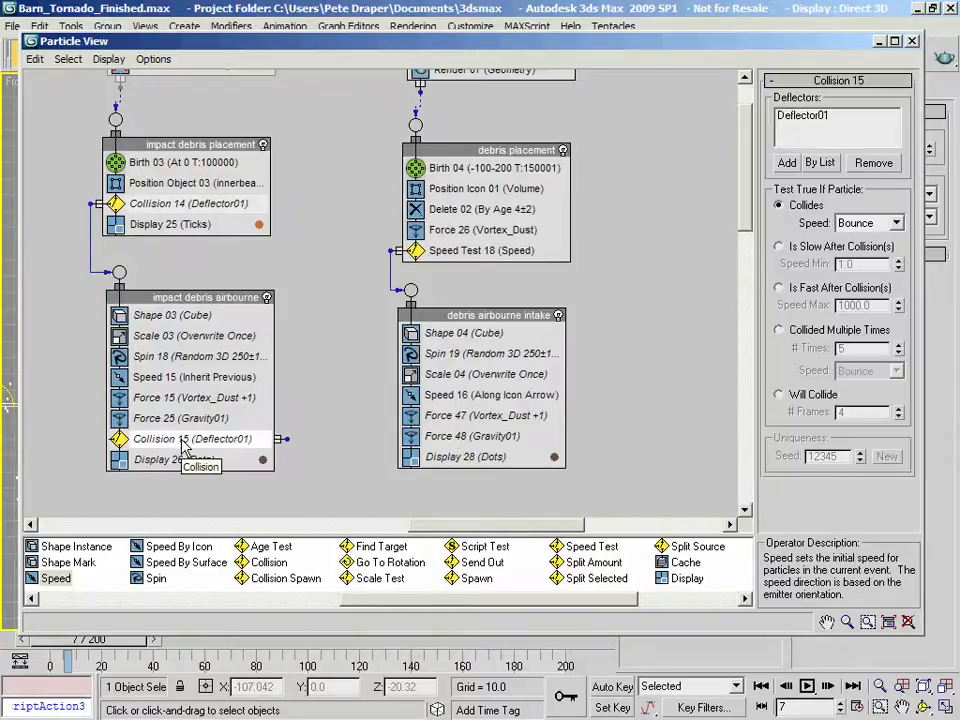
pyautogui.rightClick(182, 443)
pyautogui.click(256, 562)
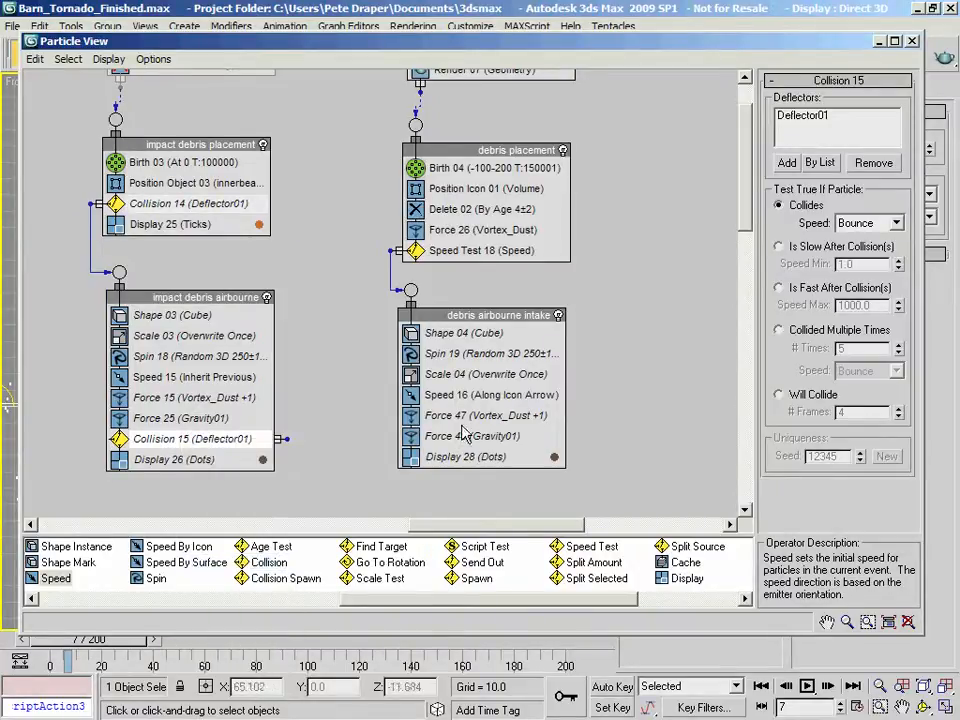
pyautogui.rightClick(468, 447)
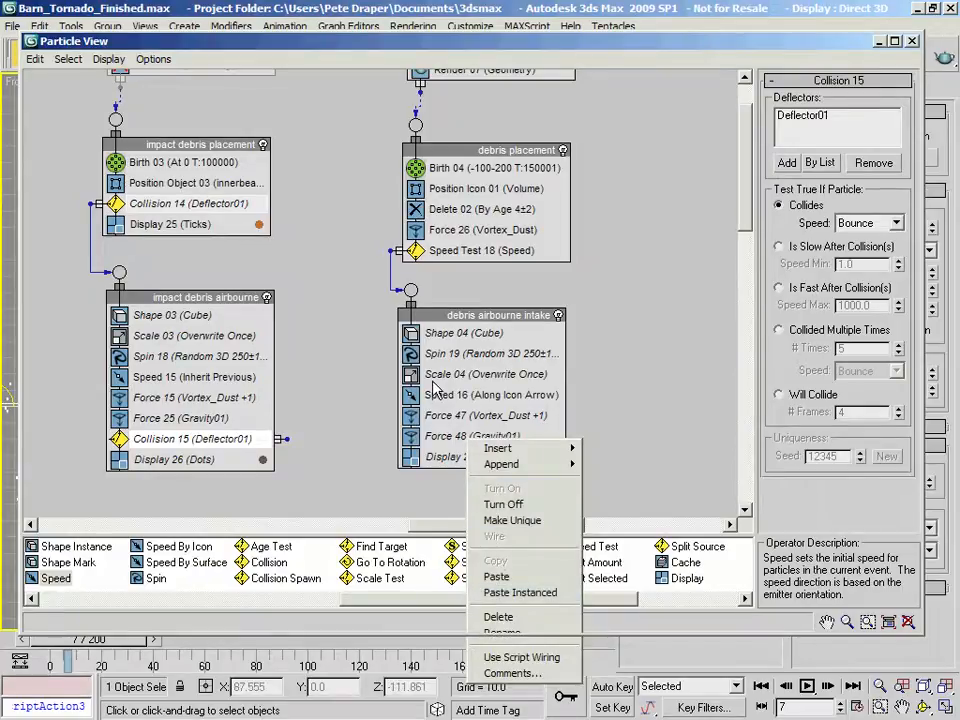
pyautogui.moveTo(364, 454); pyautogui.dragTo(414, 272, button='middle')
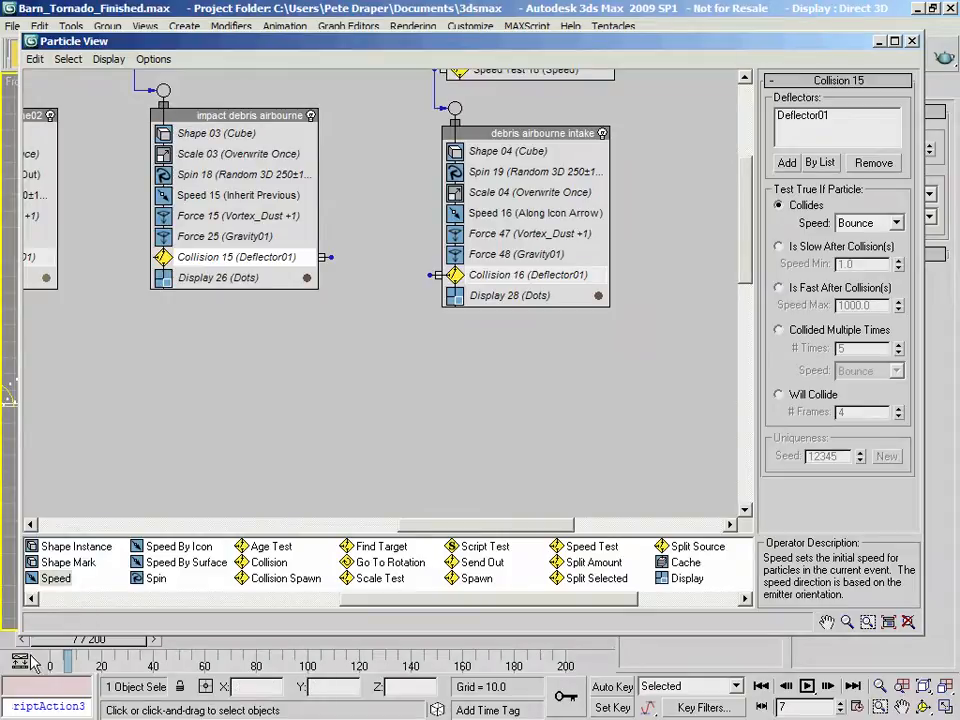
# Step: Move Particle View aside to expose the Front viewport and turn off the PF Source dust and debris system
pyautogui.moveTo(656, 134); pyautogui.dragTo(652, 313, button='middle')
pyautogui.moveTo(672, 176); pyautogui.dragTo(573, 260, button='middle')
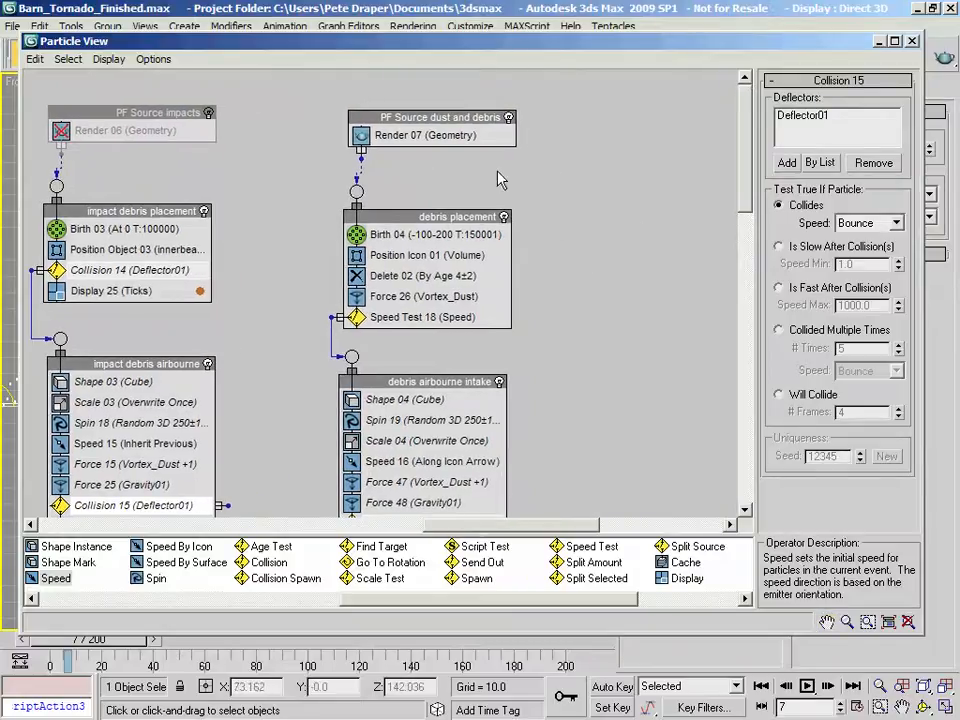
pyautogui.moveTo(210, 41); pyautogui.dragTo(463, 20)
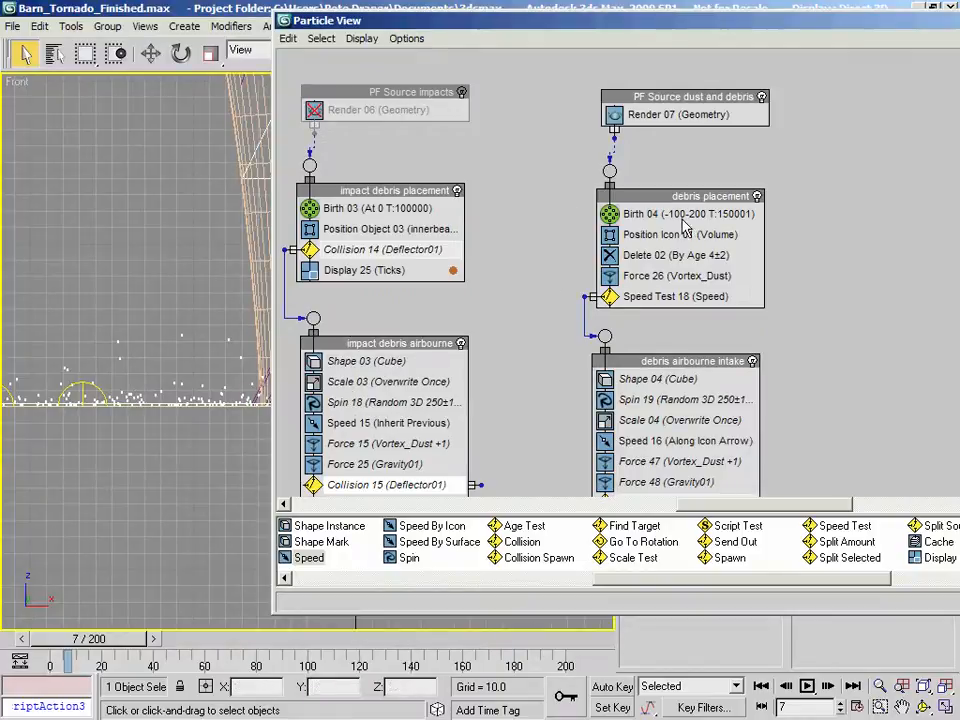
pyautogui.moveTo(542, 272); pyautogui.dragTo(365, 228, button='middle')
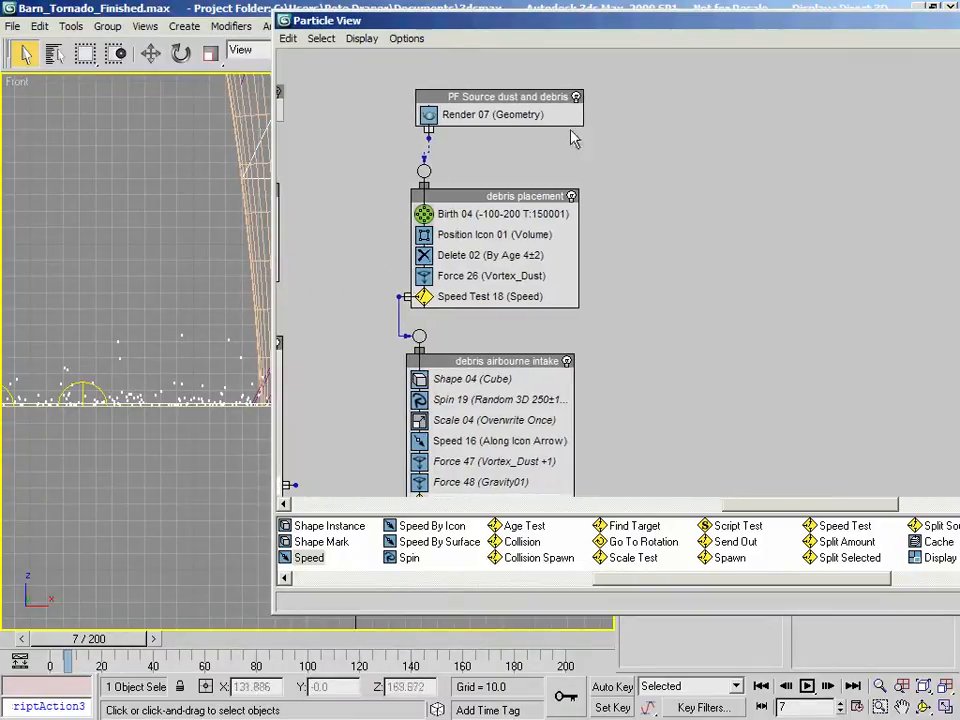
pyautogui.click(576, 97)
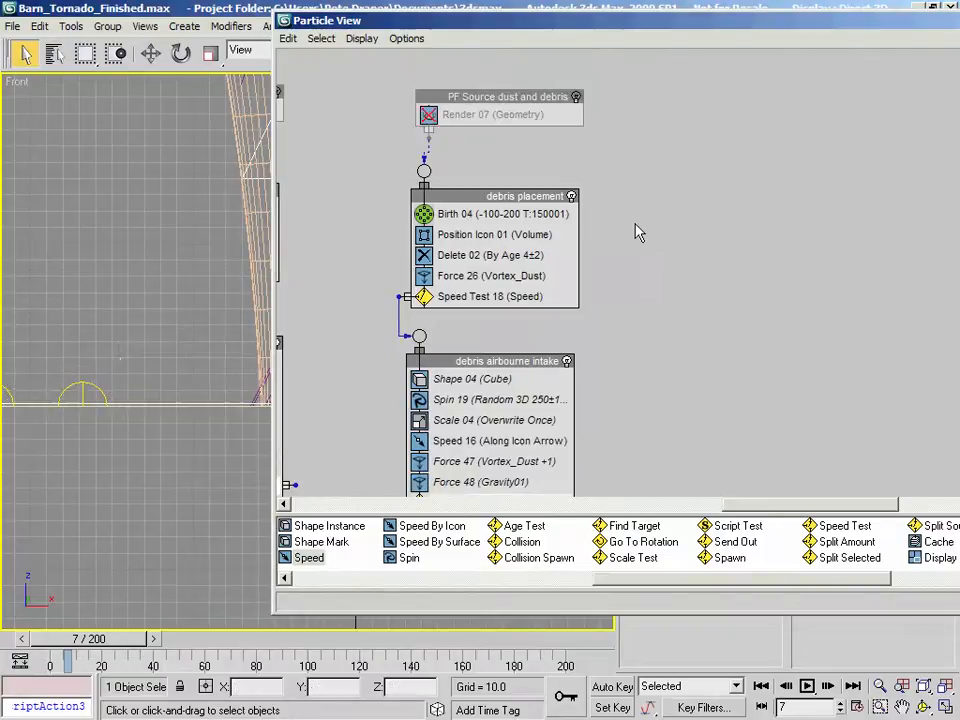
# Step: Create a new event containing a Spawn test and align it below the debris airbourne intake event
pyautogui.moveTo(628, 328); pyautogui.dragTo(717, 192, button='middle')
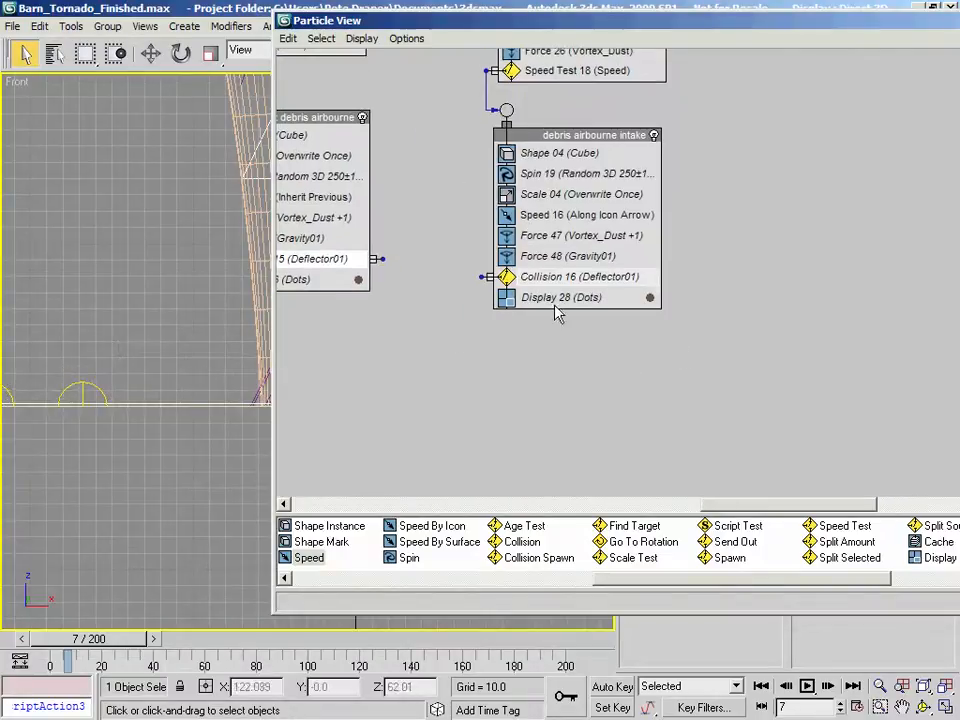
pyautogui.moveTo(742, 568); pyautogui.dragTo(525, 368)
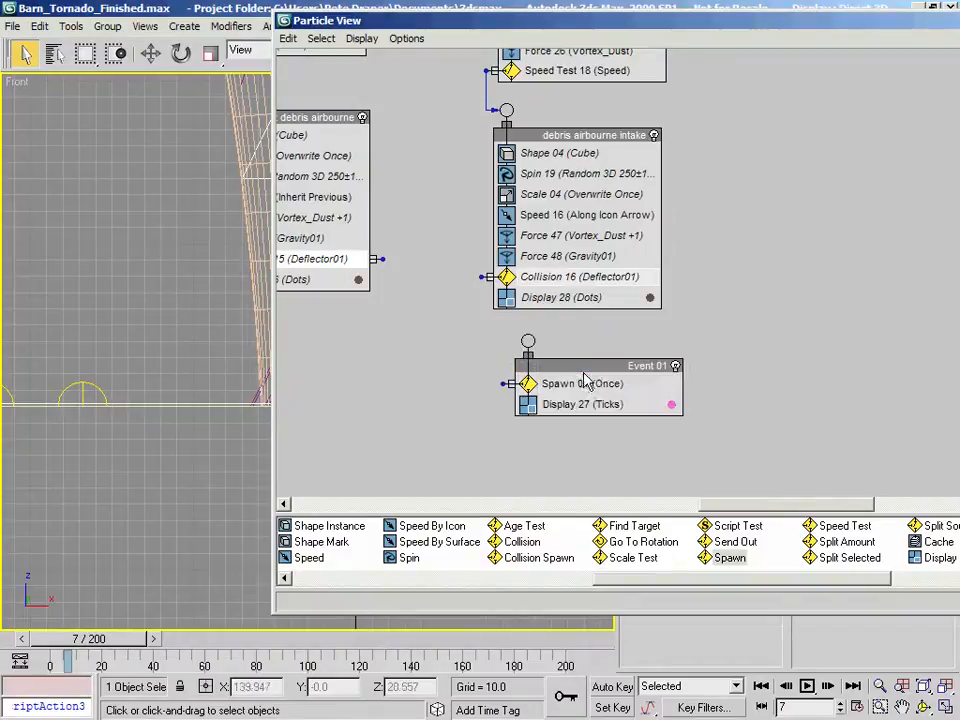
pyautogui.moveTo(594, 366); pyautogui.dragTo(574, 361)
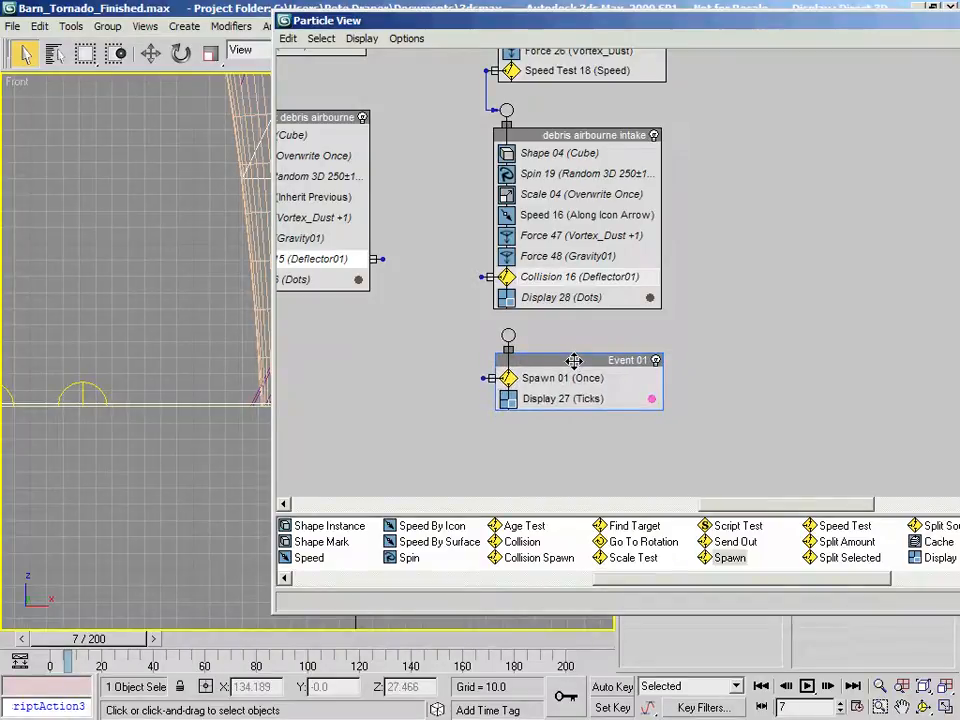
# Step: Rename the new Spawn event as "debris impacts"
pyautogui.click(560, 362)
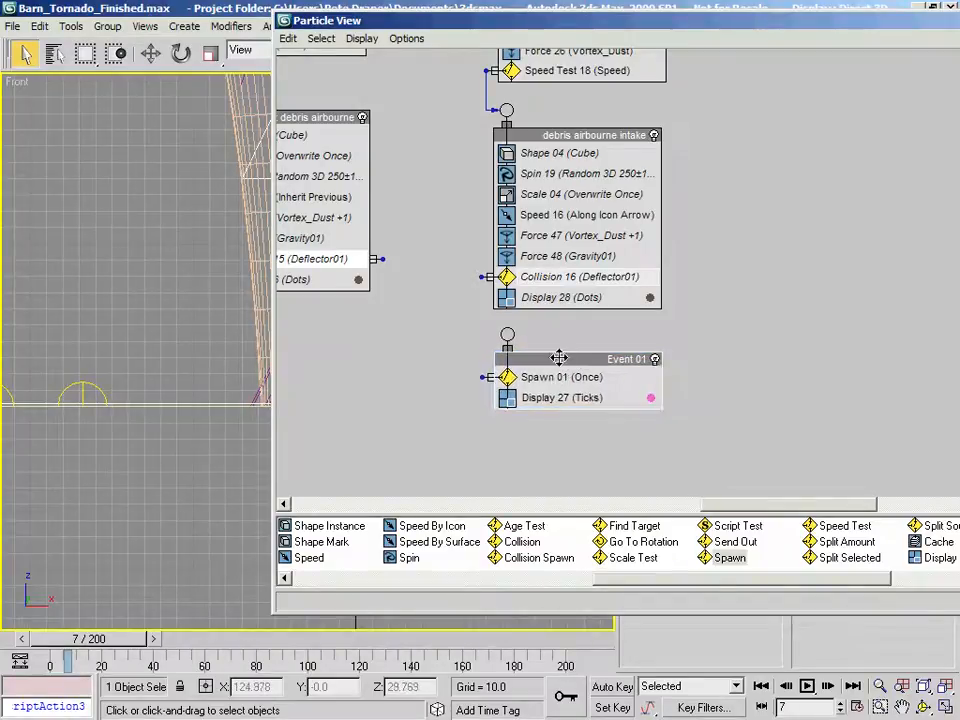
pyautogui.rightClick(563, 360)
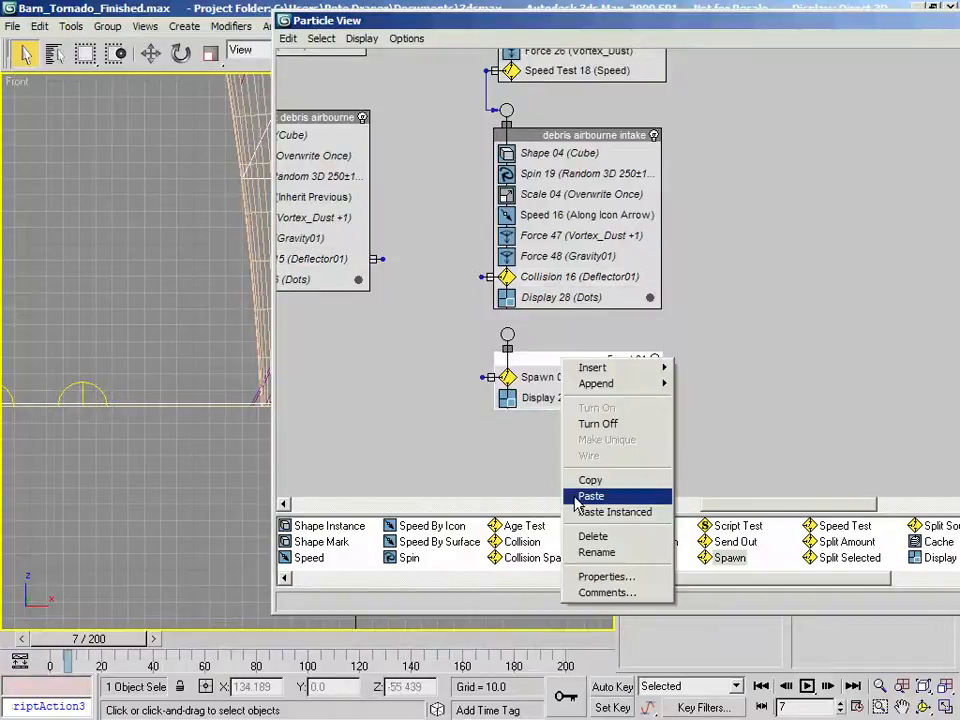
pyautogui.click(600, 553)
pyautogui.write('debris impacts')
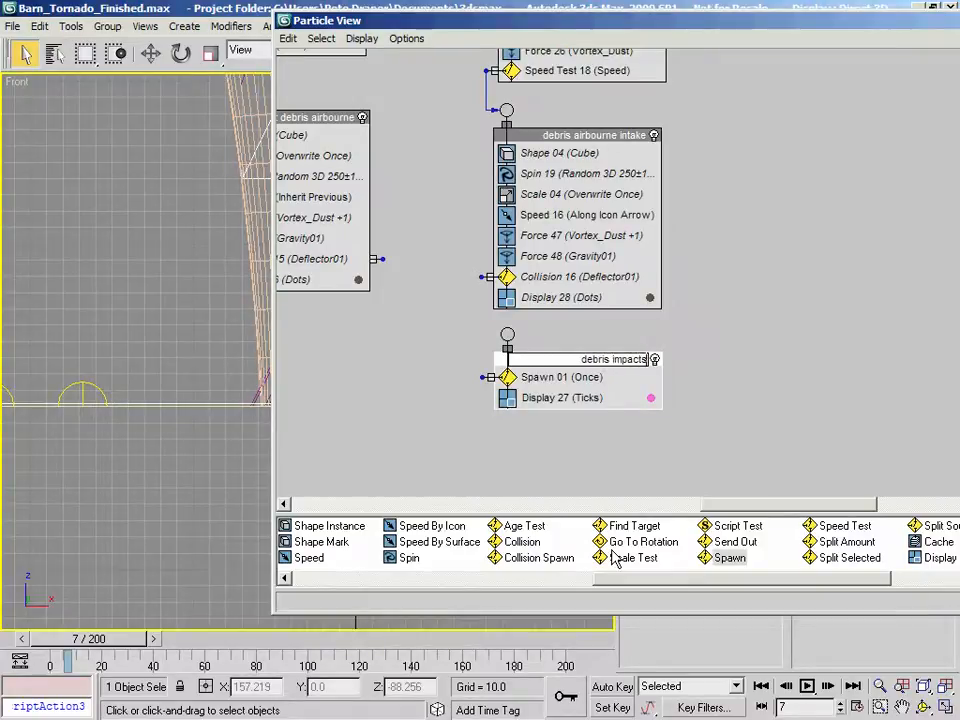
pyautogui.press('Return')
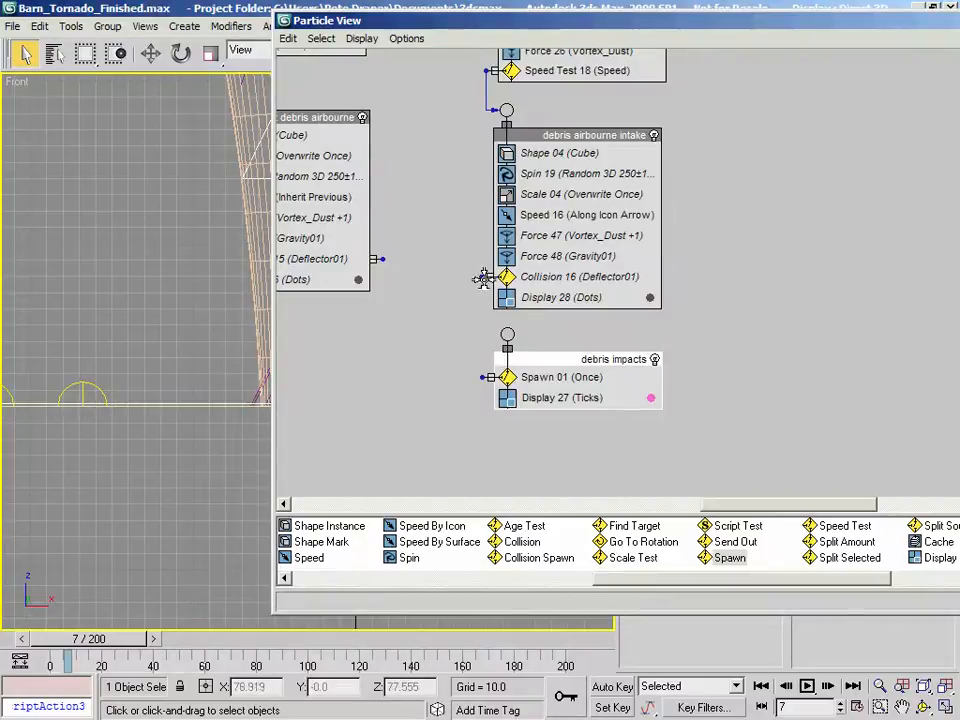
# Step: Wire the Collision test outputs of both debris airbourne intake and impact debris airbourne to the debris impacts event
pyautogui.moveTo(446, 298); pyautogui.dragTo(505, 335)
pyautogui.moveTo(462, 331); pyautogui.dragTo(580, 328, button='middle')
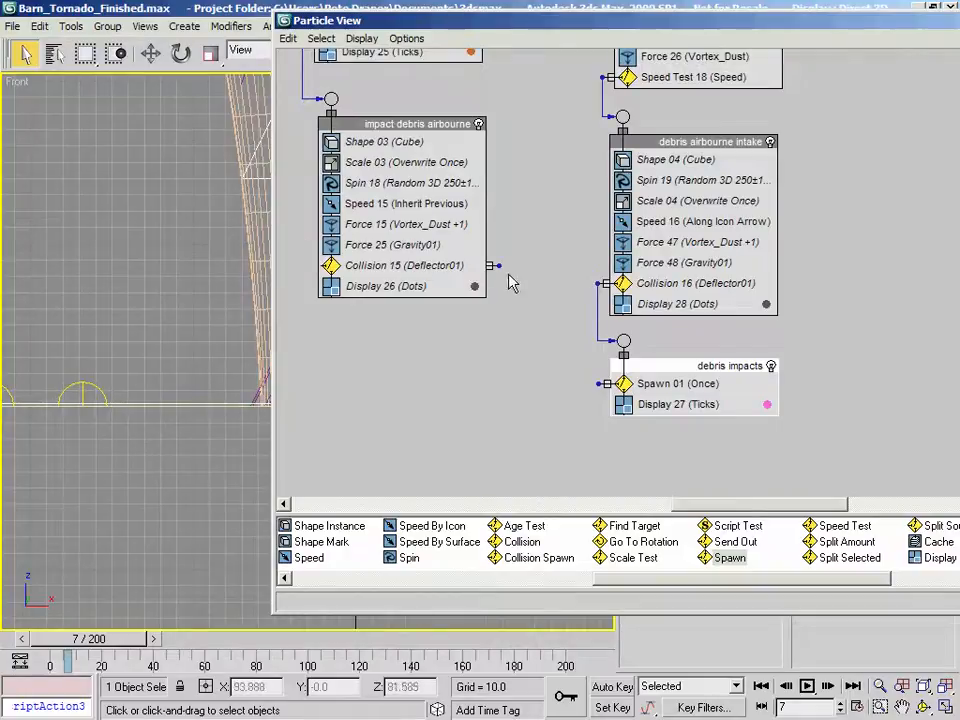
pyautogui.moveTo(499, 266); pyautogui.dragTo(622, 340)
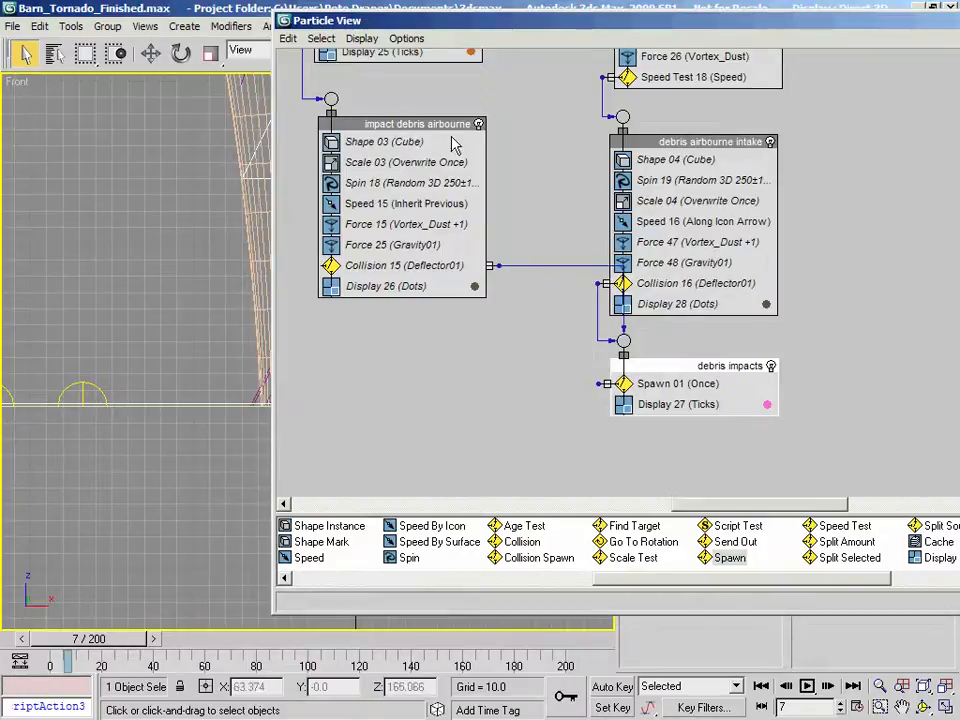
pyautogui.scroll(2, 493, 141)
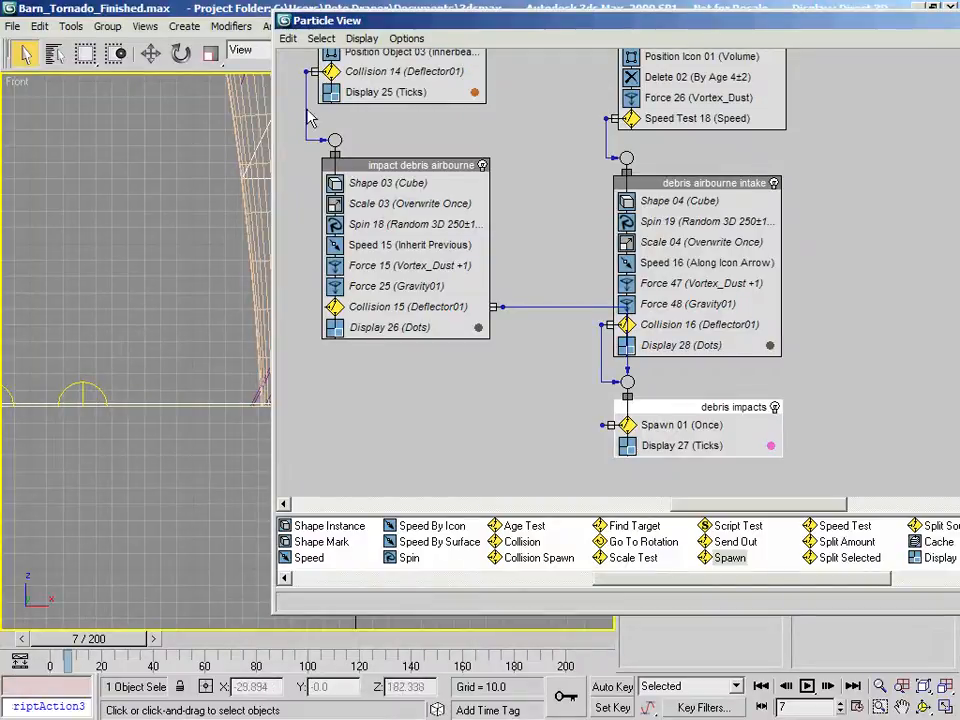
pyautogui.moveTo(359, 22); pyautogui.dragTo(384, 65)
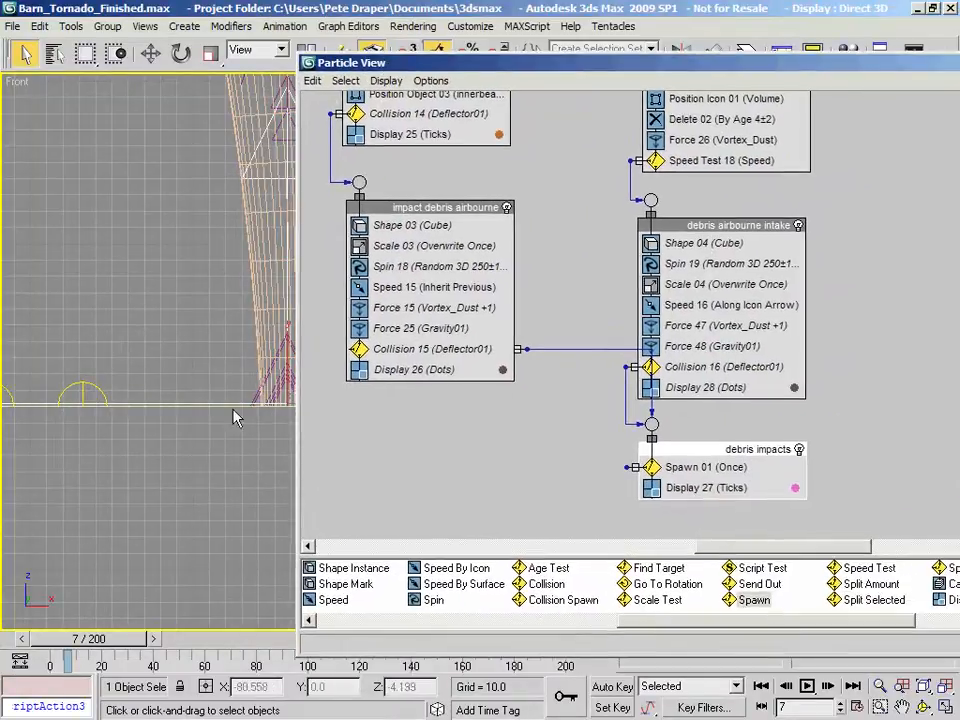
# Step: Offset the debris impacts event from the debris airbourne intake event so its wiring is clear, and maximize Particle View
pyautogui.moveTo(440, 358); pyautogui.dragTo(454, 356, button='middle')
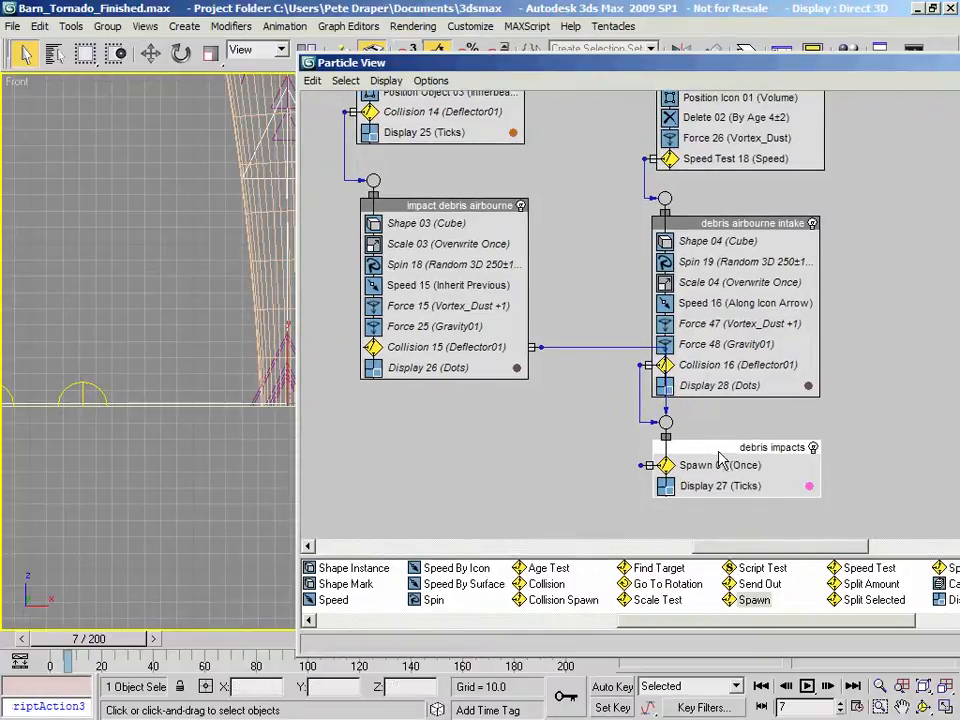
pyautogui.moveTo(720, 458); pyautogui.dragTo(685, 444)
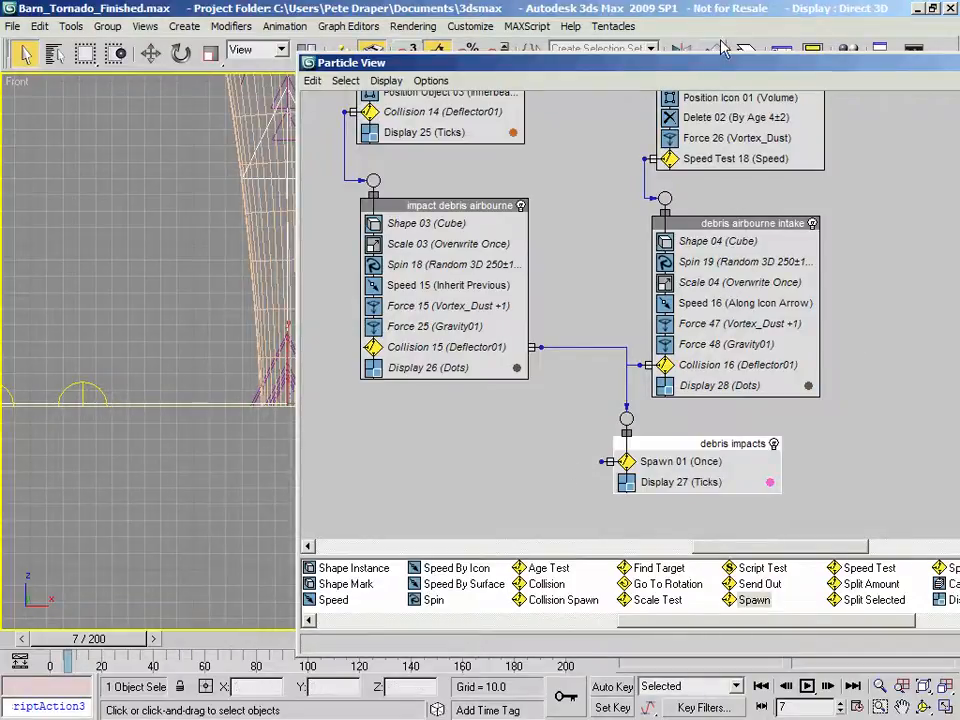
pyautogui.doubleClick(712, 72)
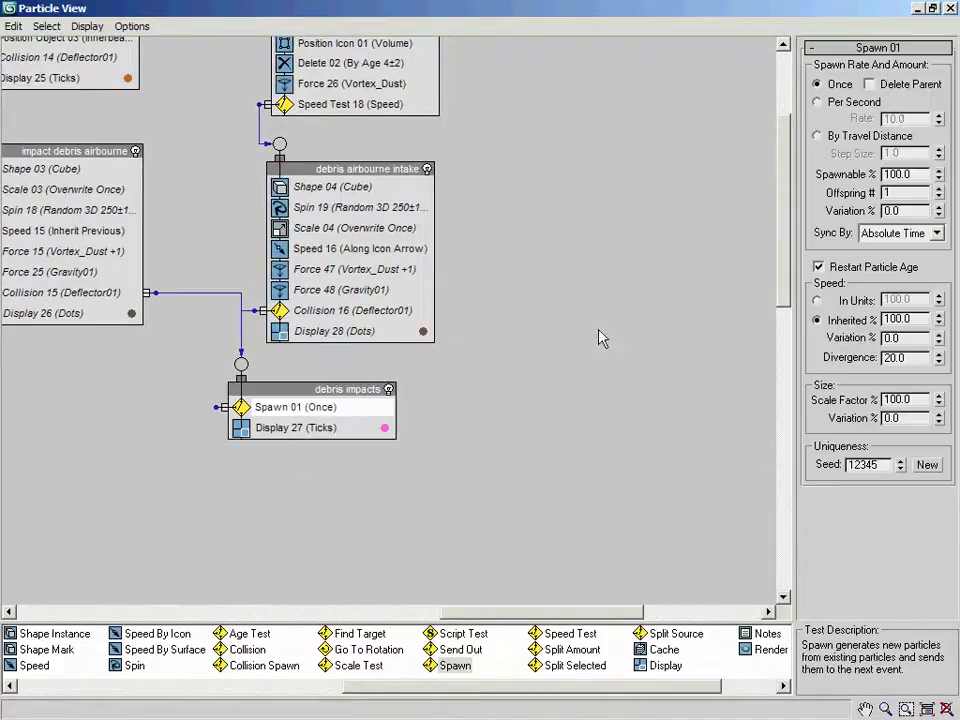
# Step: Set Spawn 01 in debris impacts to delete the parent and spawn 10 offspring with 100% variation
pyautogui.click(888, 86)
pyautogui.moveTo(909, 193); pyautogui.dragTo(804, 185)
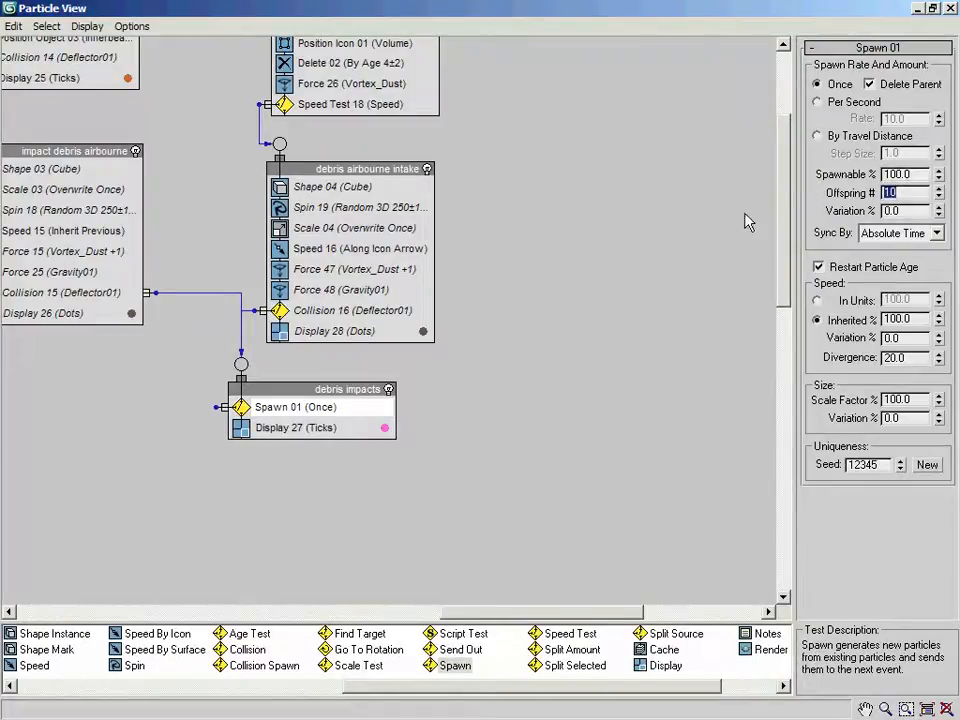
pyautogui.press('Tab')
pyautogui.write('100')
pyautogui.press('Return')
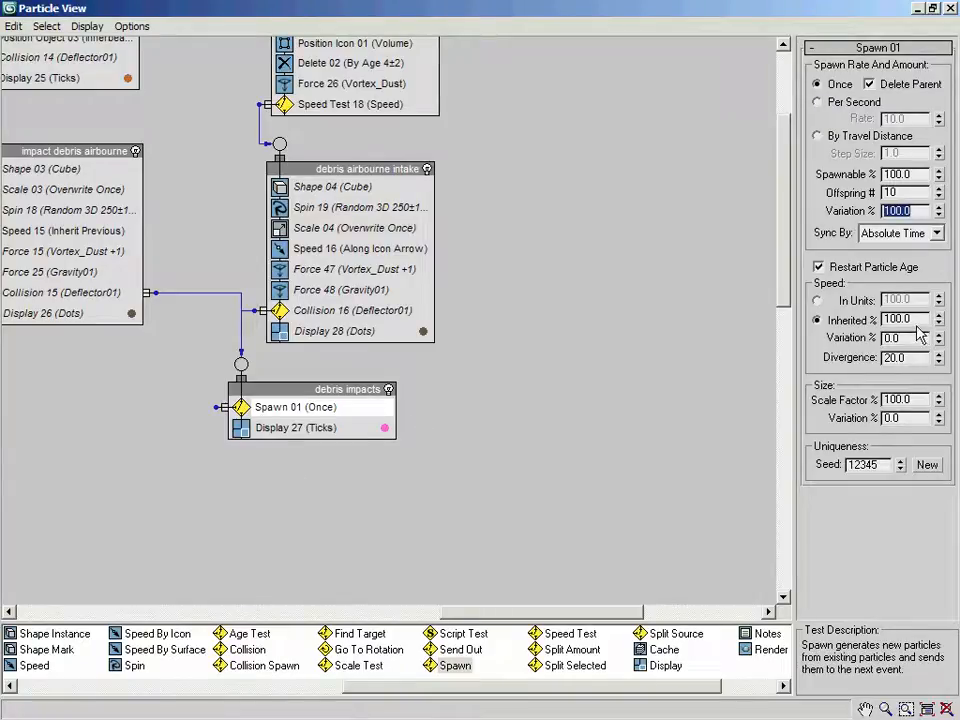
# Step: Set Spawn 01's inherited speed to 50%, its speed variation to 25% and its divergence to 45
pyautogui.doubleClick(880, 318)
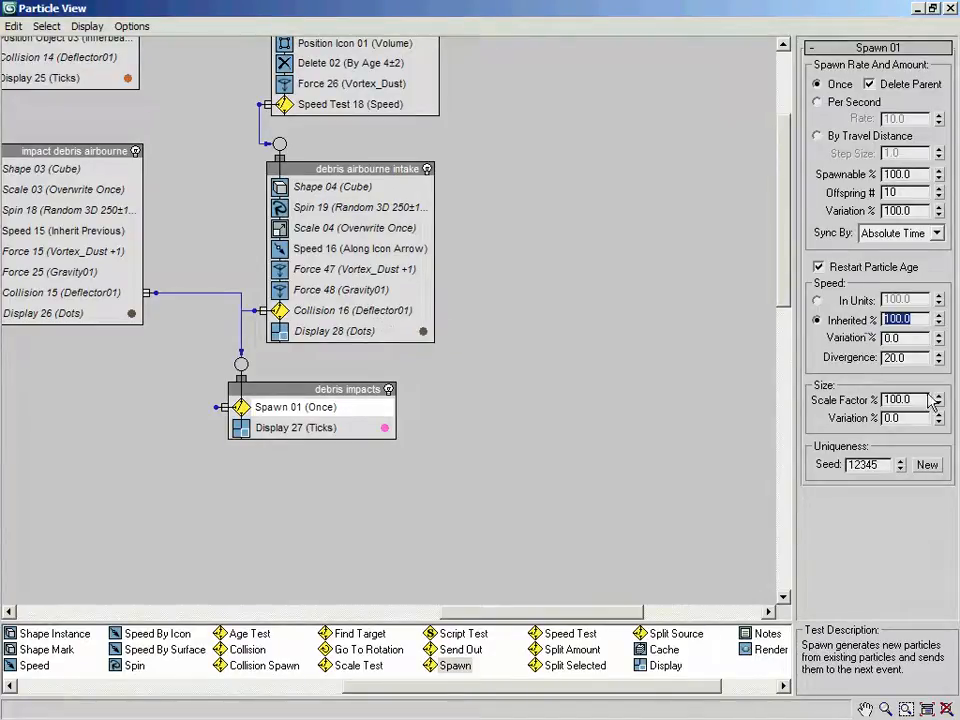
pyautogui.write('50')
pyautogui.press('Return')
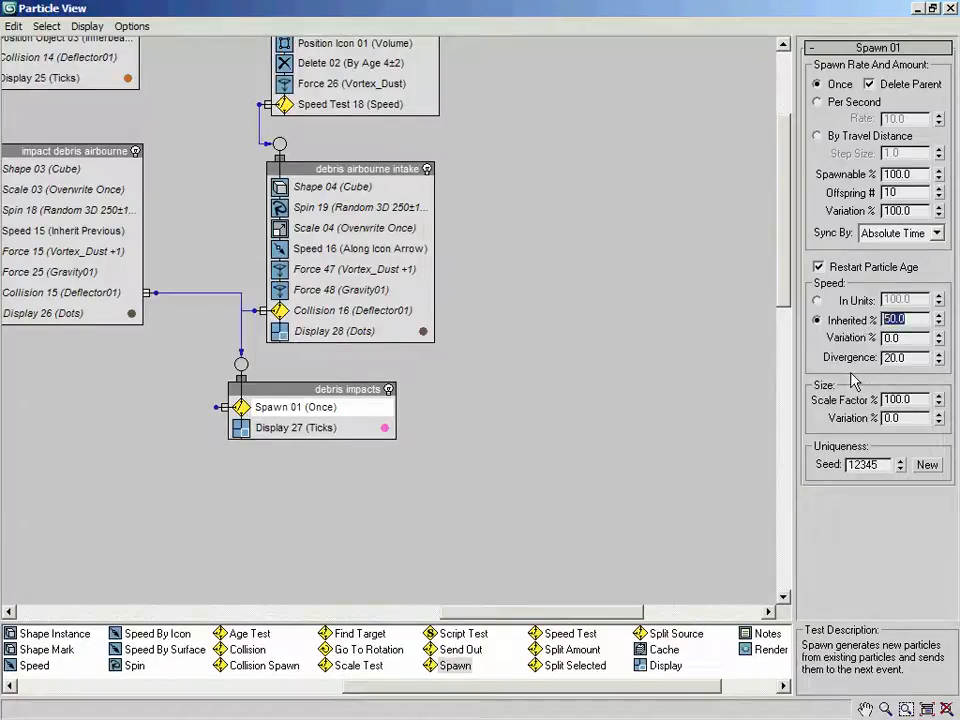
pyautogui.press('Tab')
pyautogui.write('25')
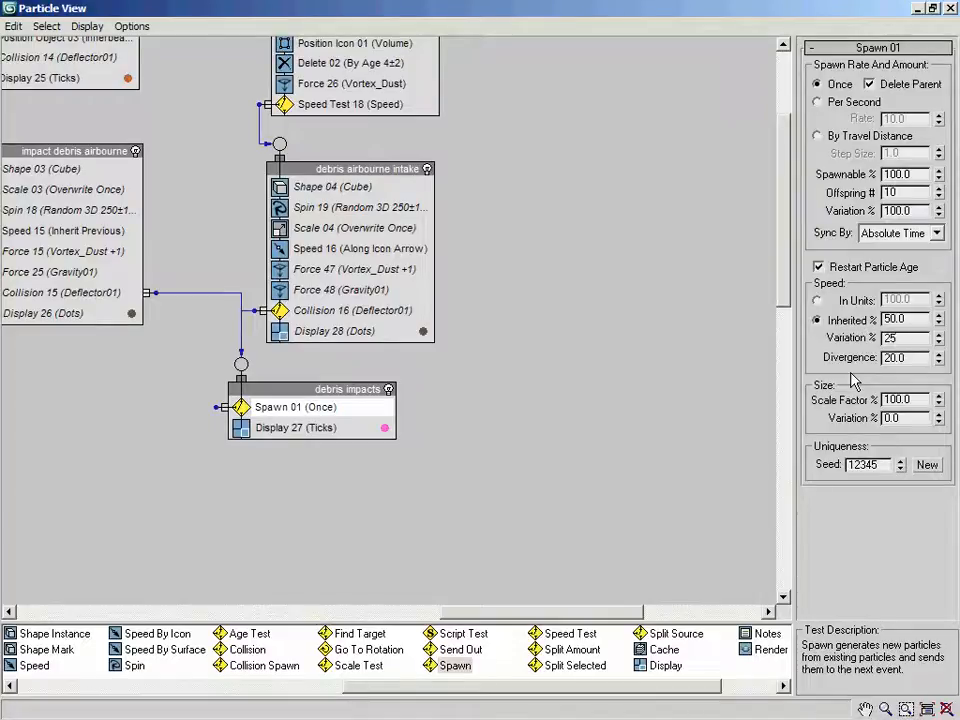
pyautogui.press('Tab')
pyautogui.write('45')
pyautogui.press('Return')
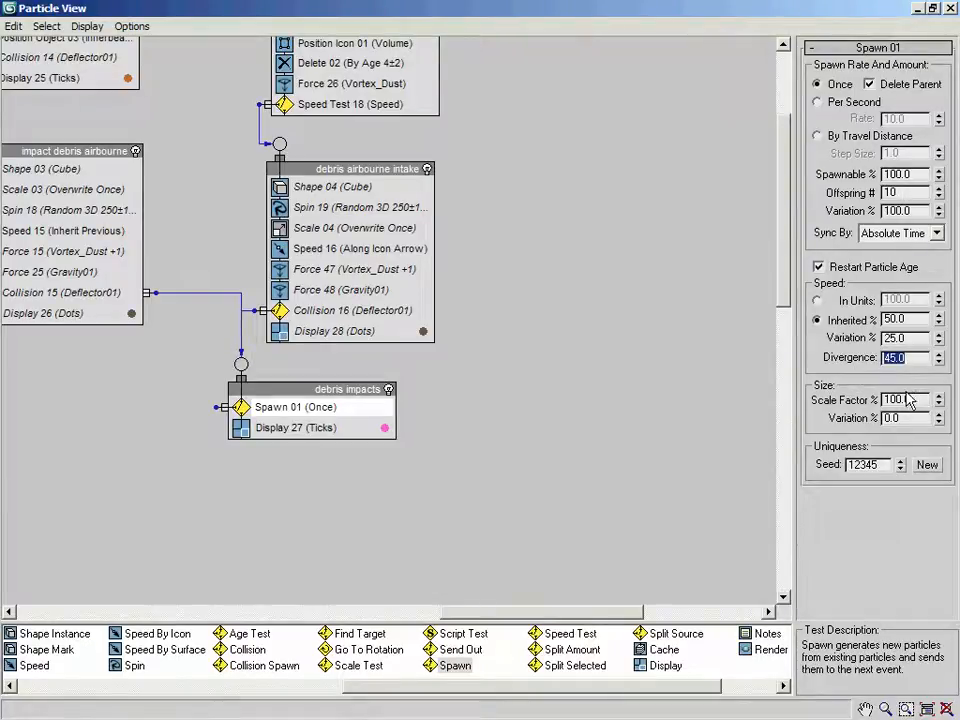
# Step: Set Spawn 01's size scale factor and size variation to 50% each, and nudge the debris impacts event slightly
pyautogui.press('Tab')
pyautogui.write('50')
pyautogui.press('Tab')
pyautogui.write('50')
pyautogui.press('Return')
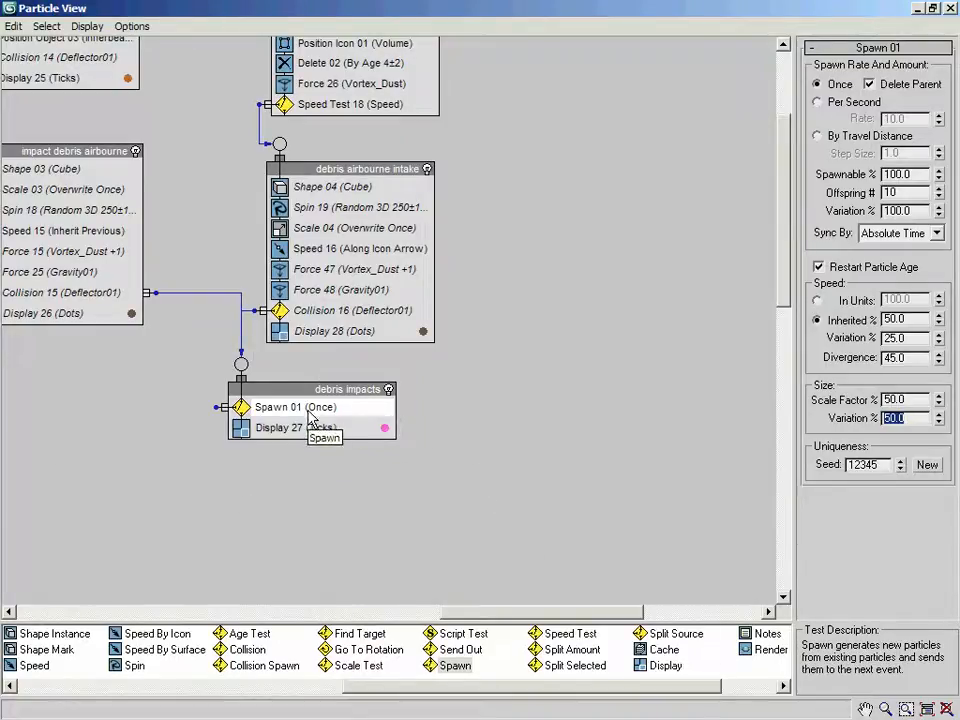
pyautogui.moveTo(306, 389); pyautogui.dragTo(301, 393)
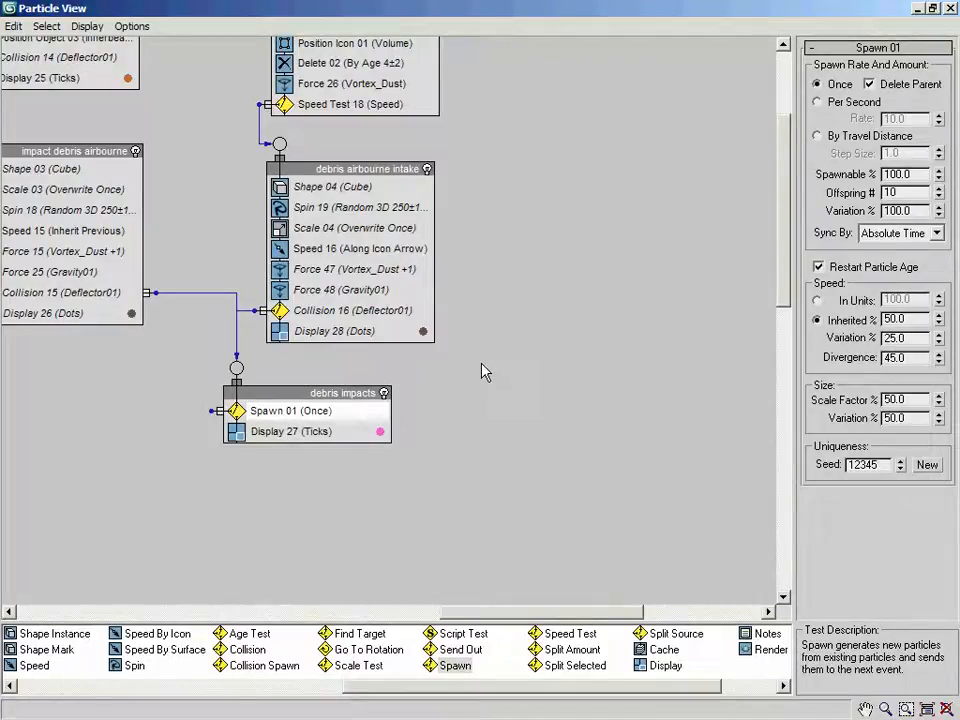
# Step: Copy the Vortex_Dust force from debris placement into debris impacts as an independent copy and set its influence to 500%
pyautogui.moveTo(510, 249); pyautogui.dragTo(495, 338, button='middle')
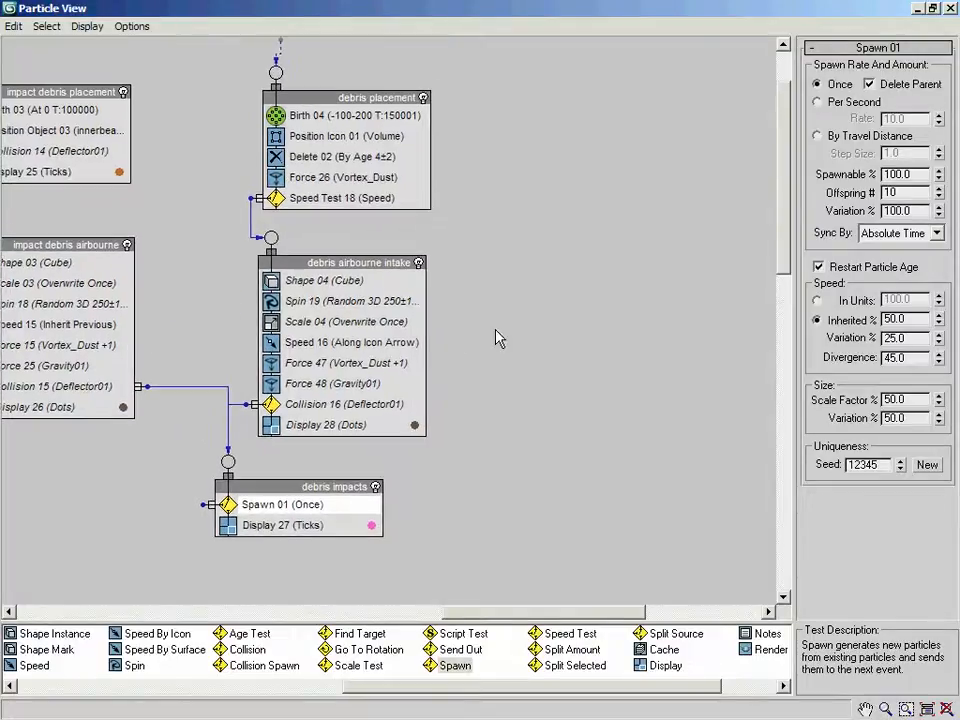
pyautogui.click(355, 177)
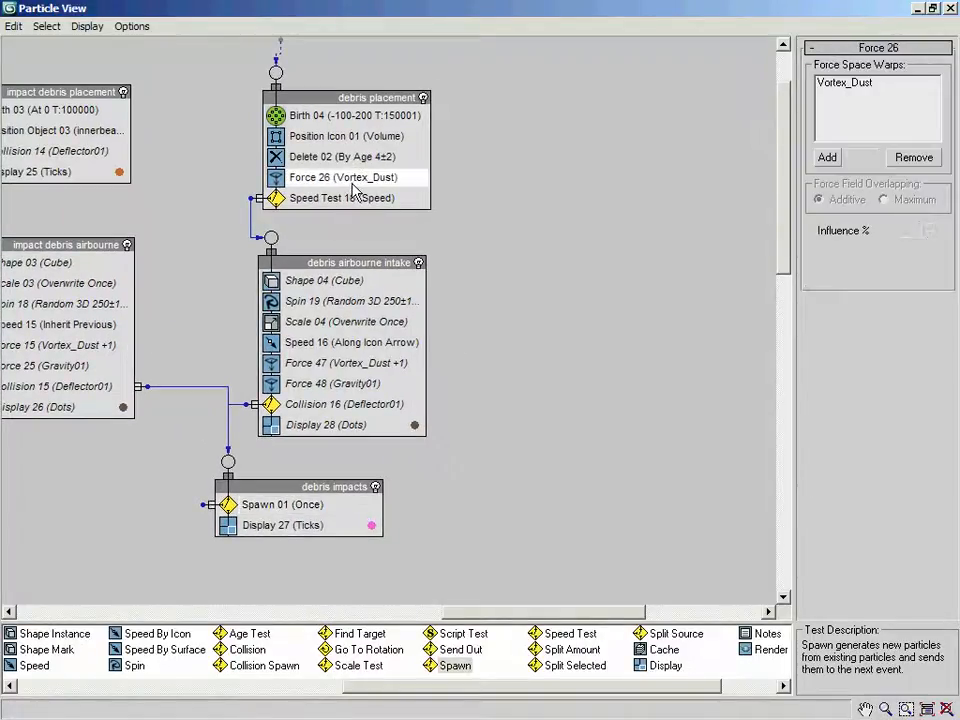
pyautogui.rightClick(350, 180)
pyautogui.click(408, 300)
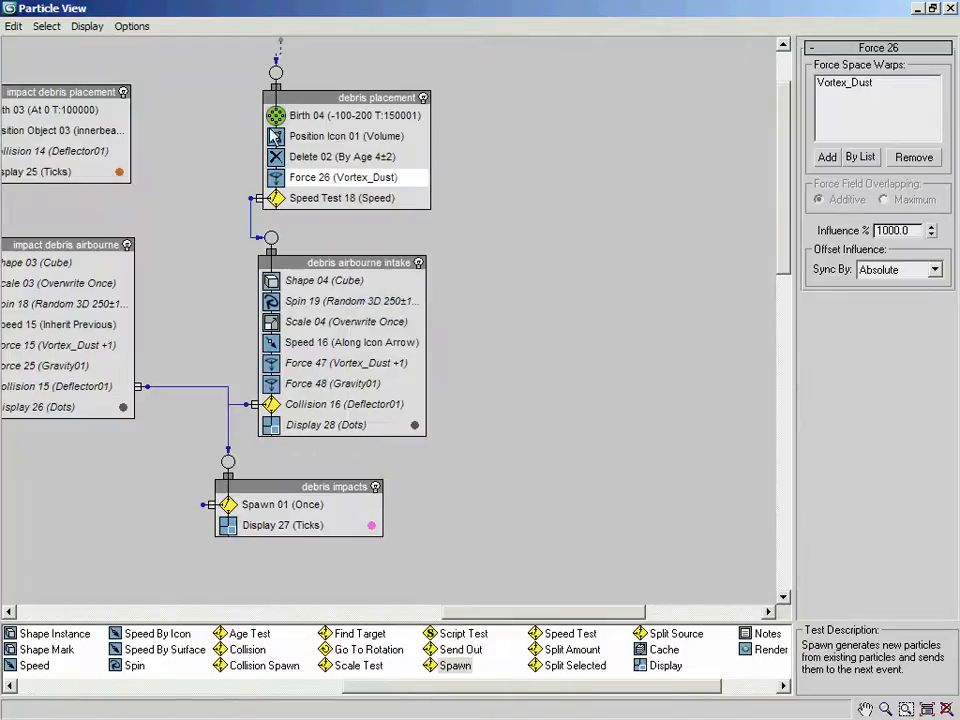
pyautogui.rightClick(288, 292)
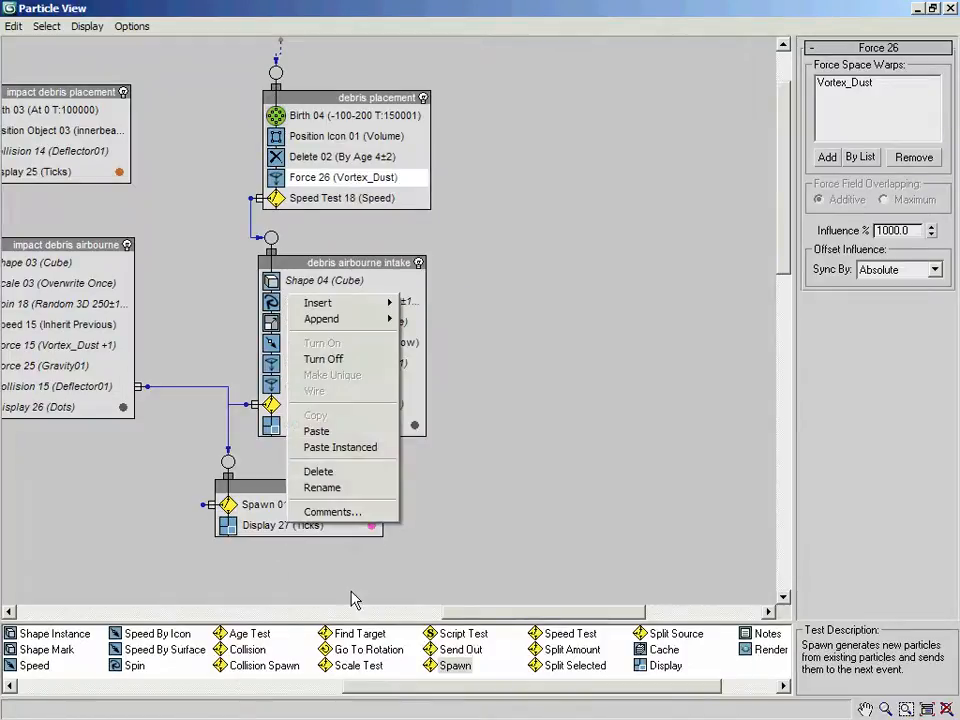
pyautogui.click(339, 432)
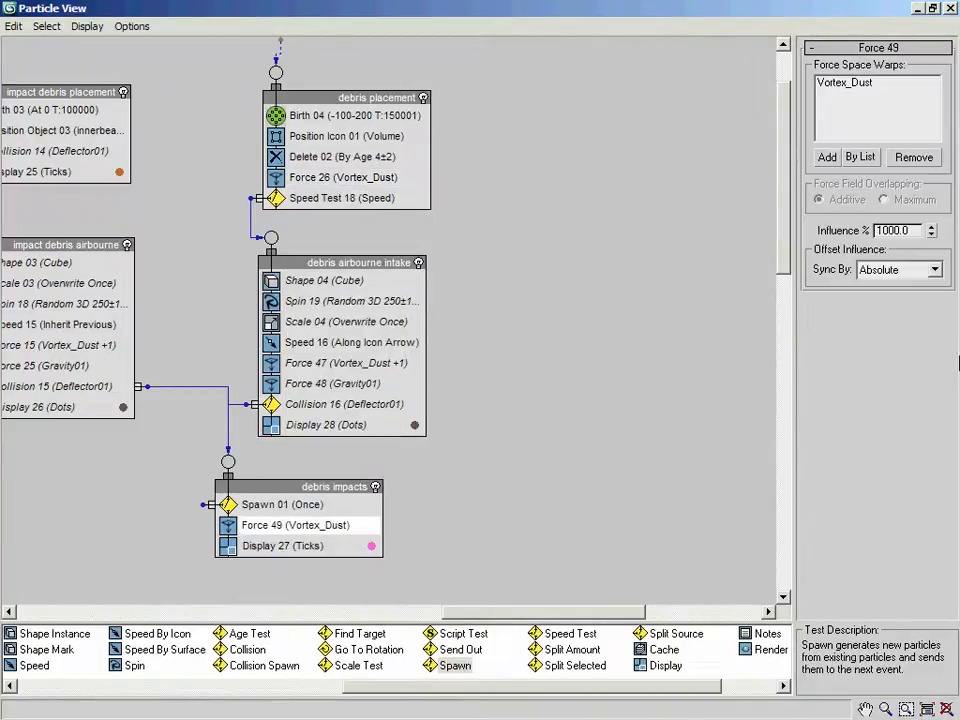
pyautogui.doubleClick(908, 230)
pyautogui.write('500')
pyautogui.press('Return')
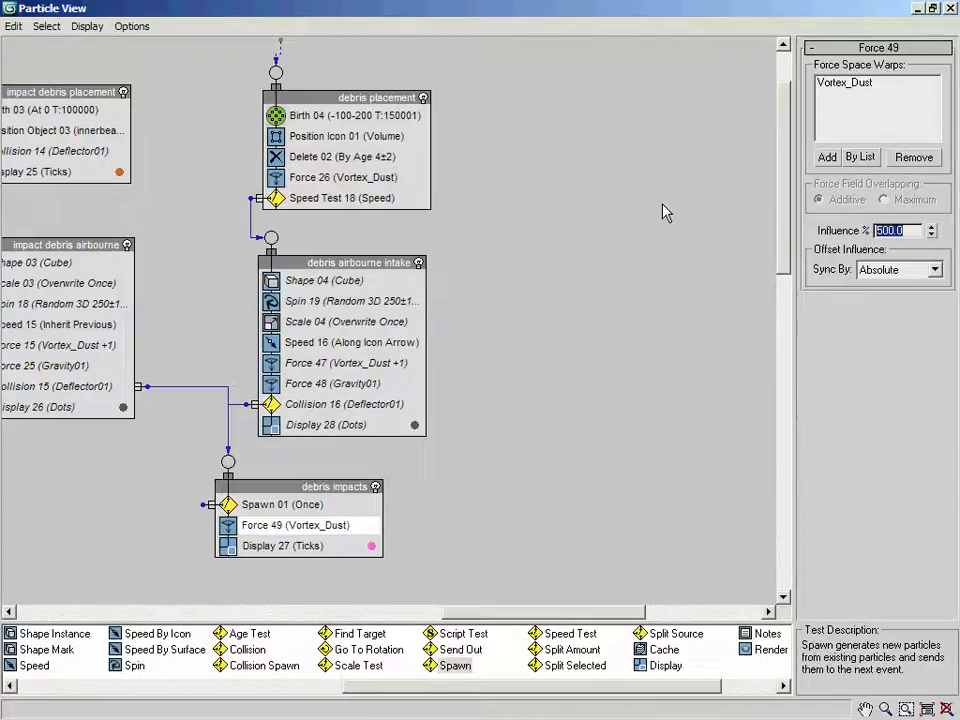
# Step: Paste an instance of the Gravity01 force from debris airbourne intake into debris impacts, below the Vortex_Dust force
pyautogui.click(340, 383)
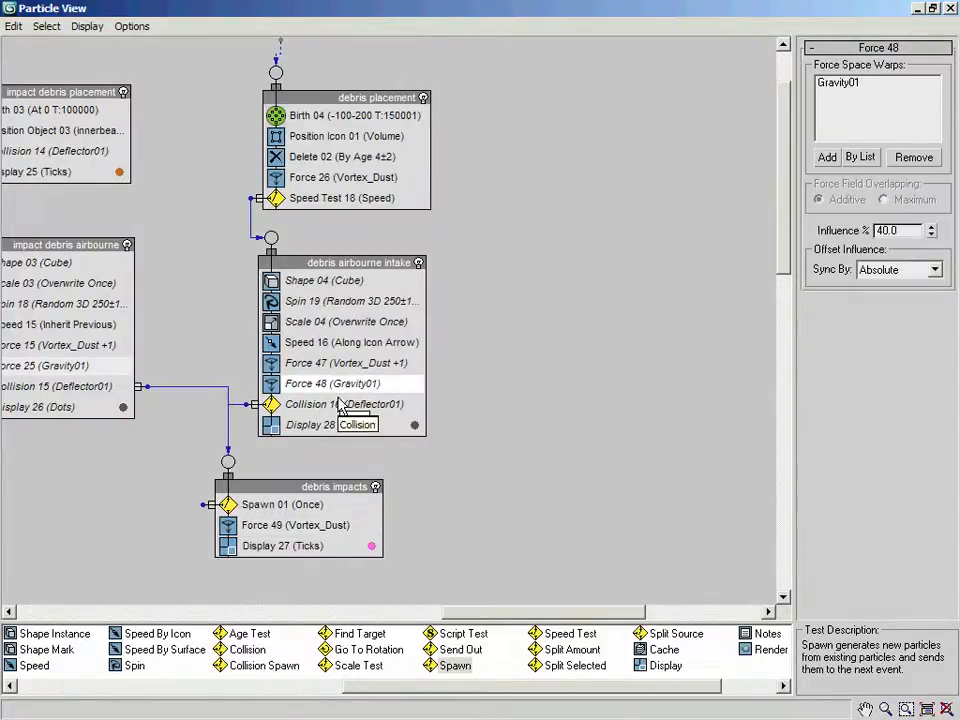
pyautogui.rightClick(343, 389)
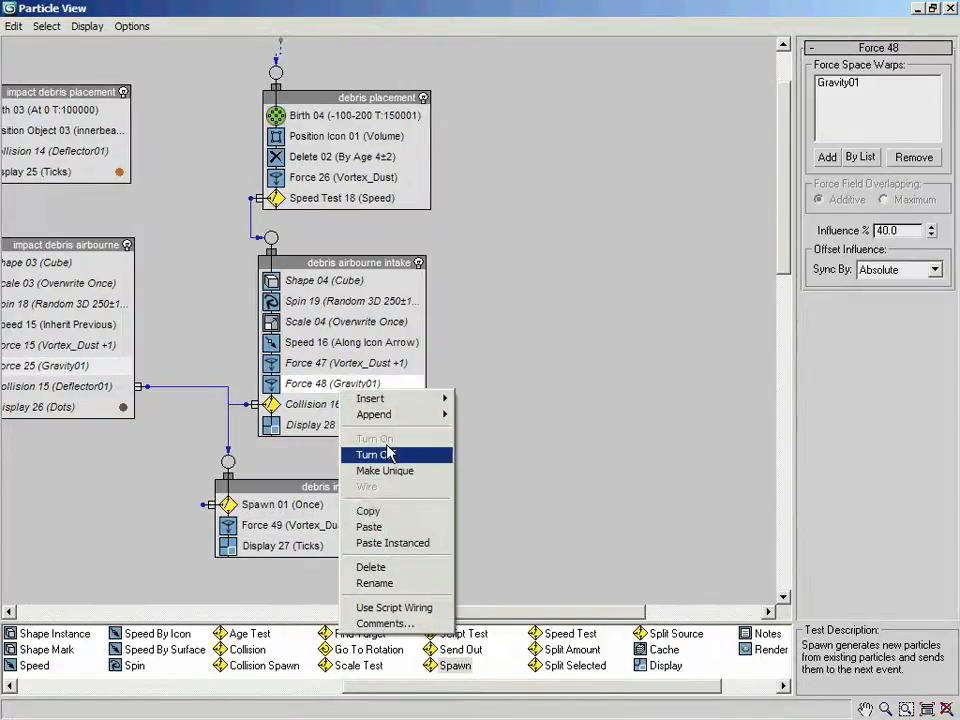
pyautogui.click(418, 518)
pyautogui.rightClick(298, 526)
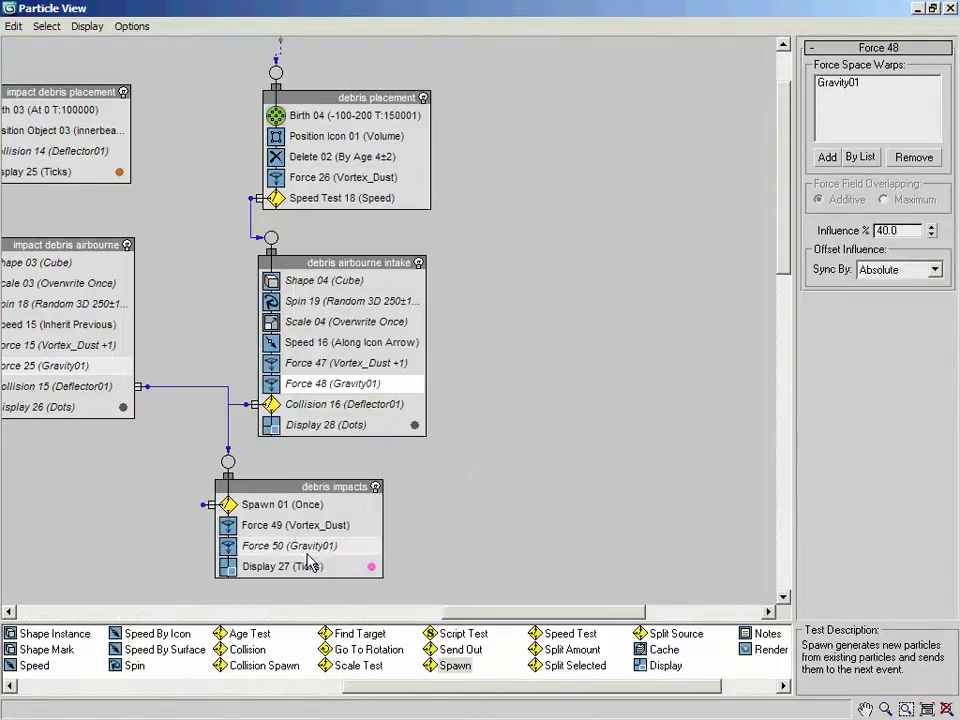
pyautogui.moveTo(494, 542); pyautogui.dragTo(521, 423, button='middle')
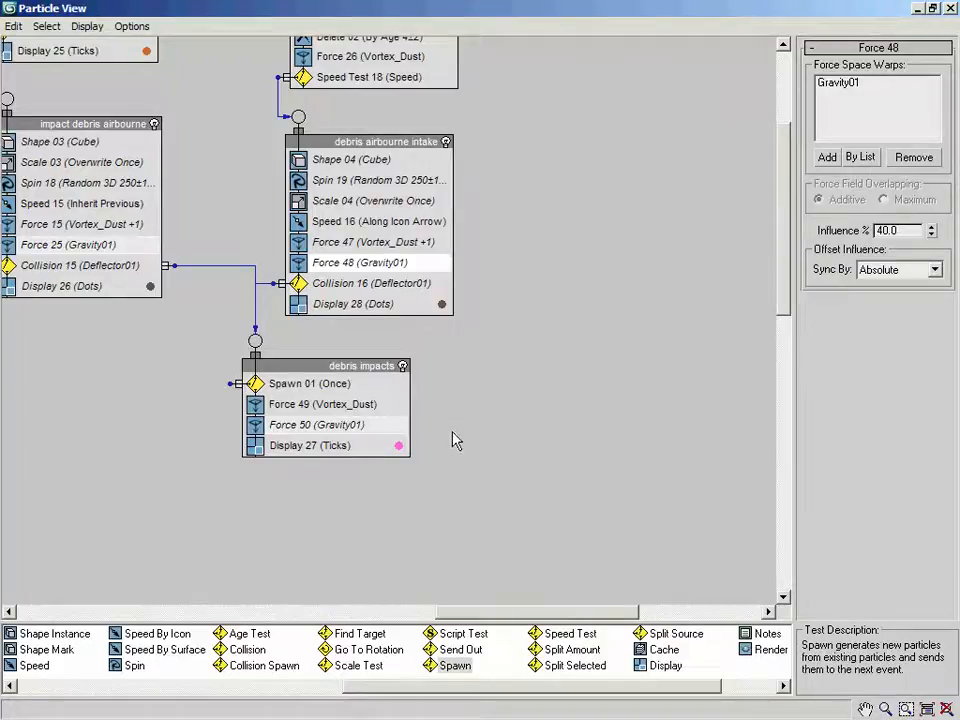
# Step: Copy Speed Test 13 from roof tiles collision and paste it as an instance below the gravity force in debris impacts
pyautogui.moveTo(141, 397); pyautogui.dragTo(418, 349, button='middle')
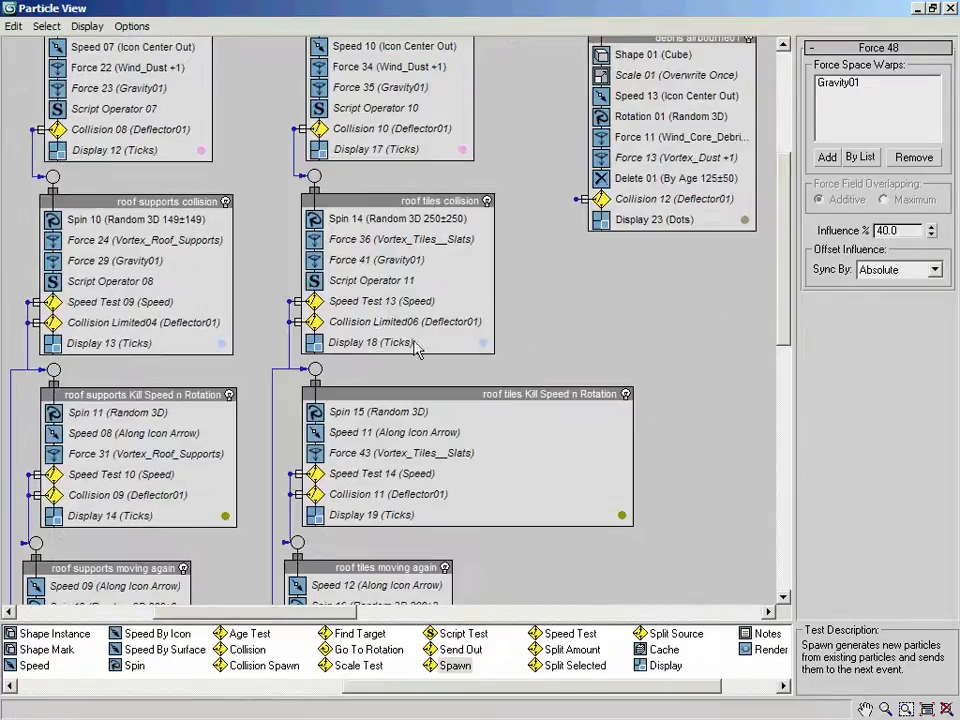
pyautogui.click(380, 301)
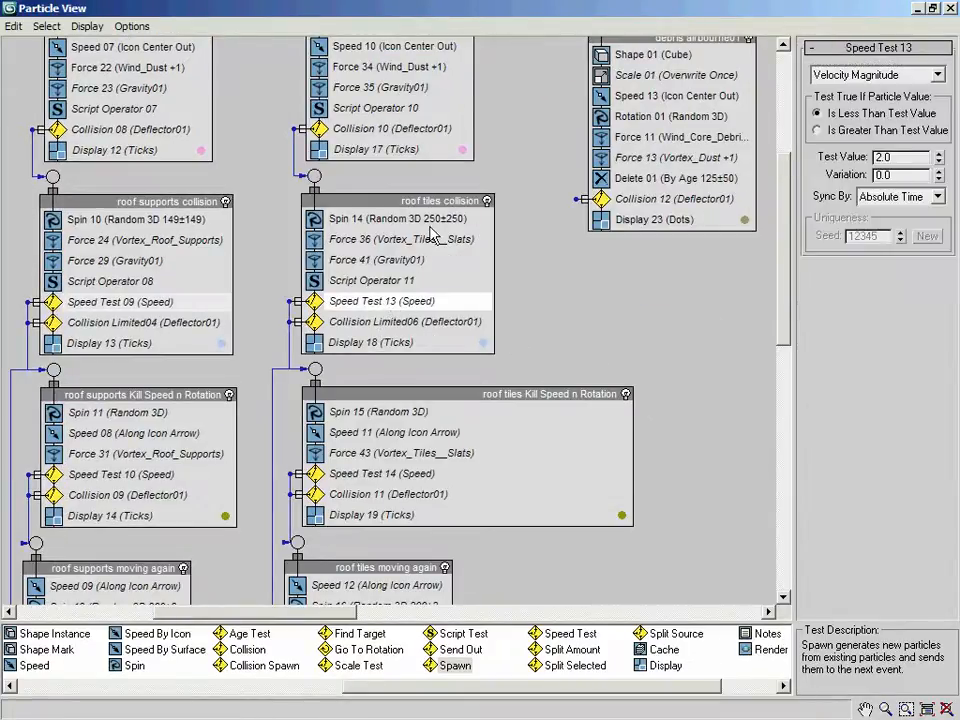
pyautogui.rightClick(418, 304)
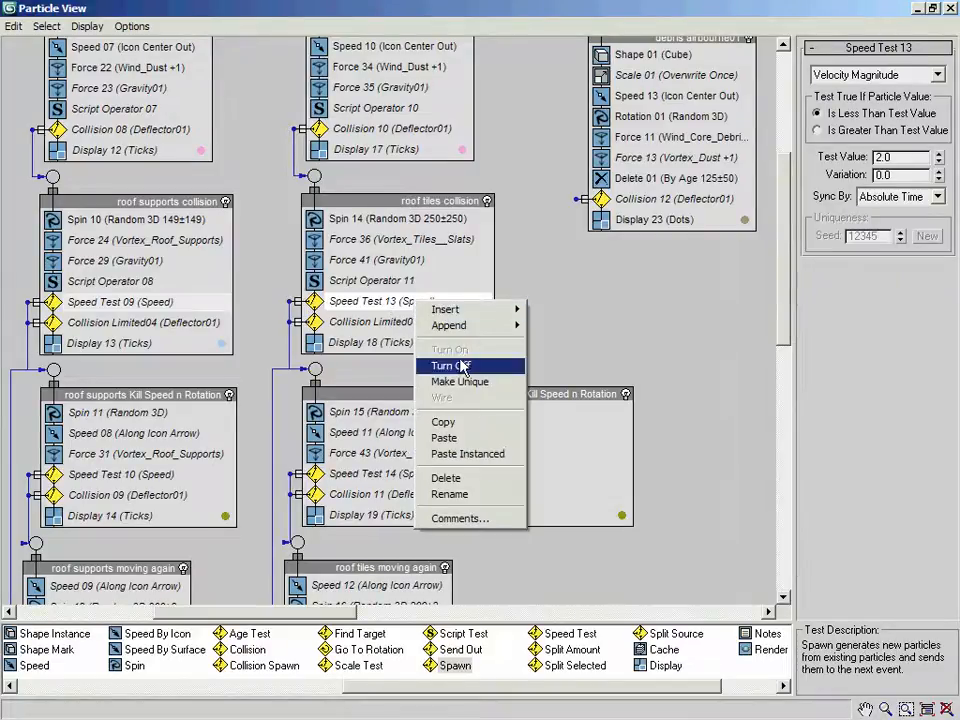
pyautogui.click(445, 422)
pyautogui.moveTo(583, 347); pyautogui.dragTo(260, 326, button='middle')
pyautogui.moveTo(543, 334); pyautogui.dragTo(296, 354, button='middle')
pyautogui.rightClick(344, 388)
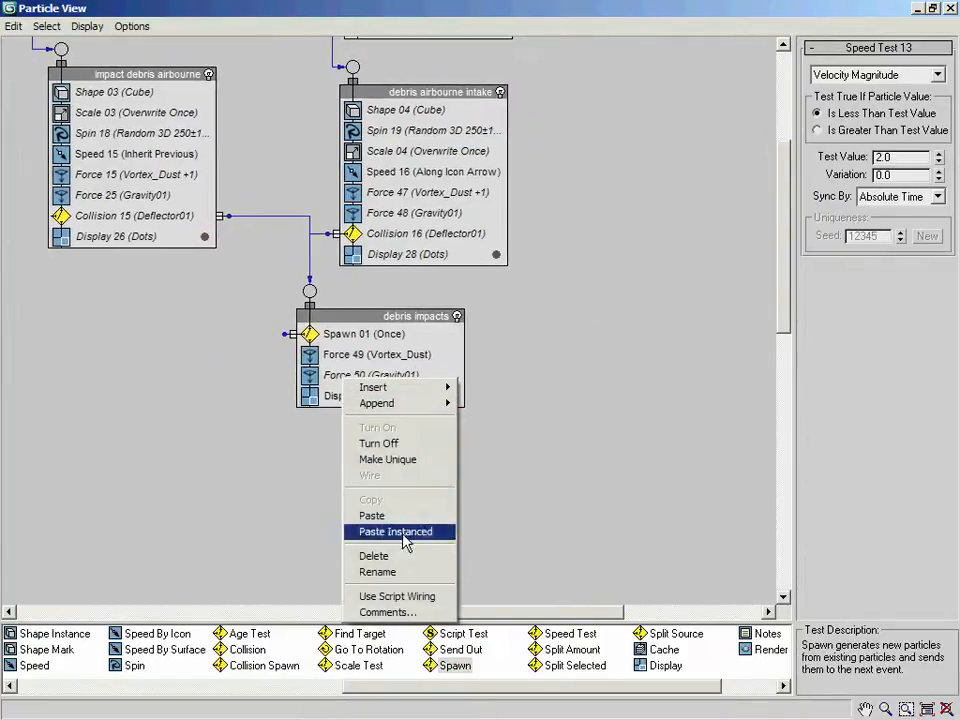
pyautogui.click(368, 516)
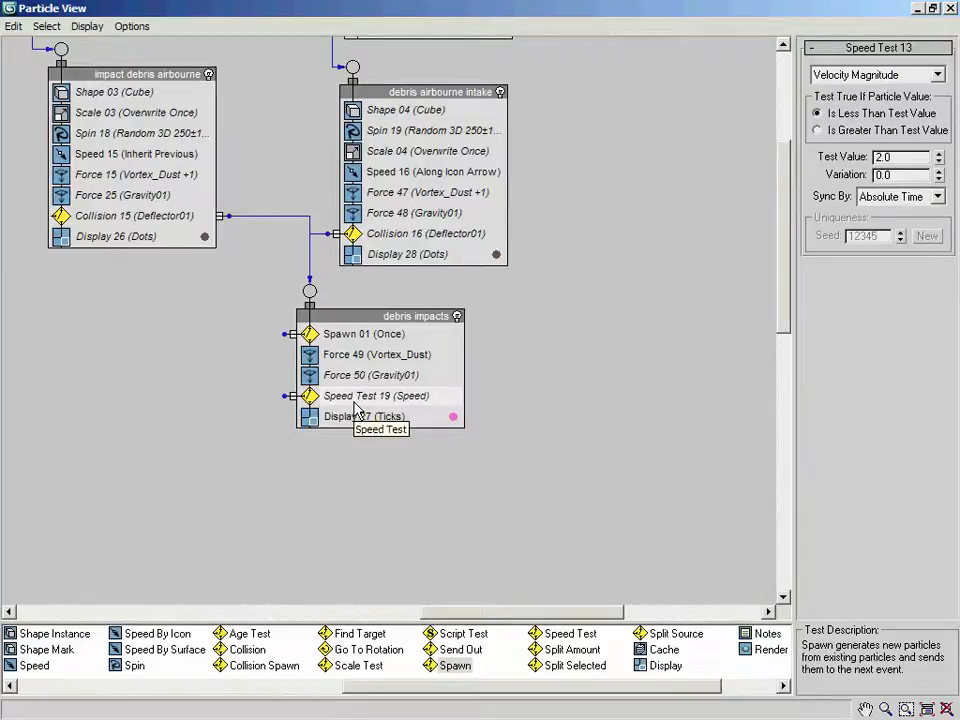
# Step: Paste an instance of the Deflector01 Collision test from debris airbourne intake below the Speed Test in debris impacts
pyautogui.moveTo(199, 357); pyautogui.dragTo(261, 322, button='middle')
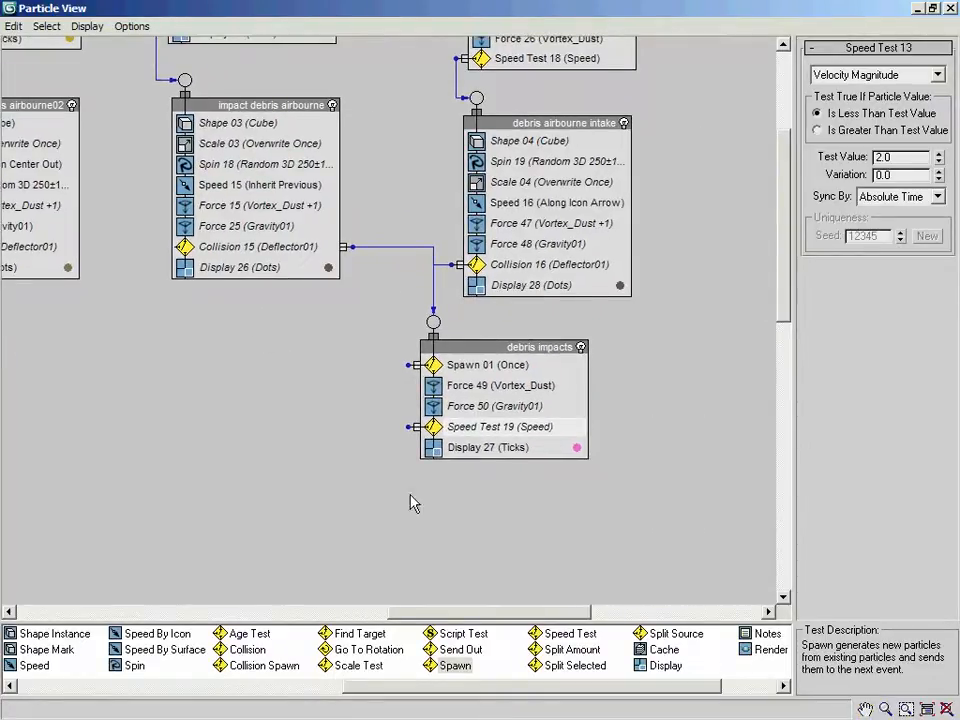
pyautogui.click(537, 266)
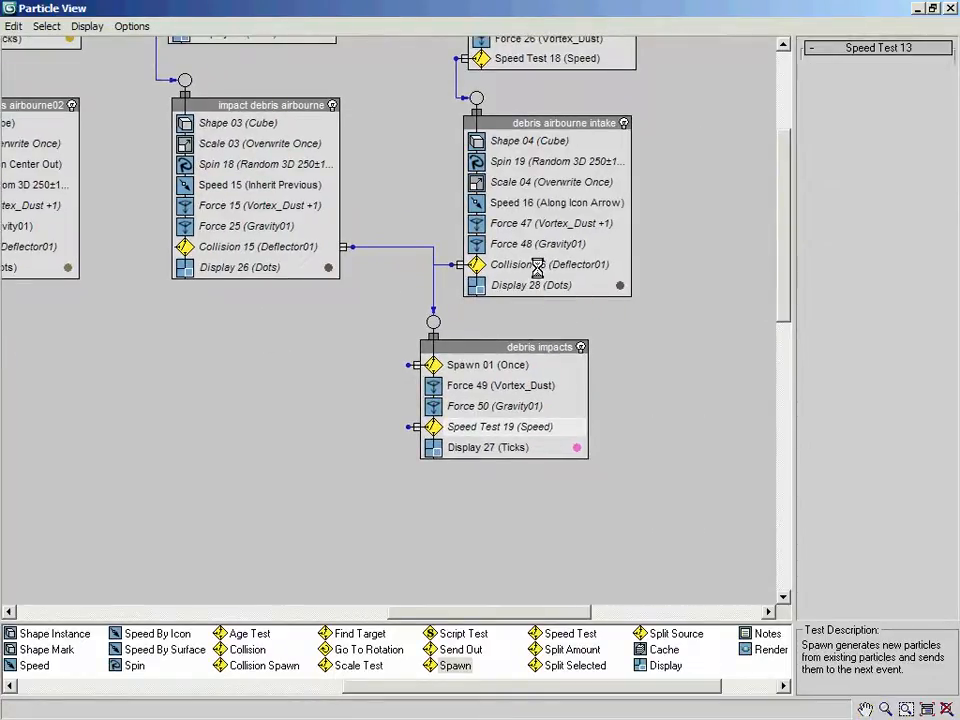
pyautogui.rightClick(541, 265)
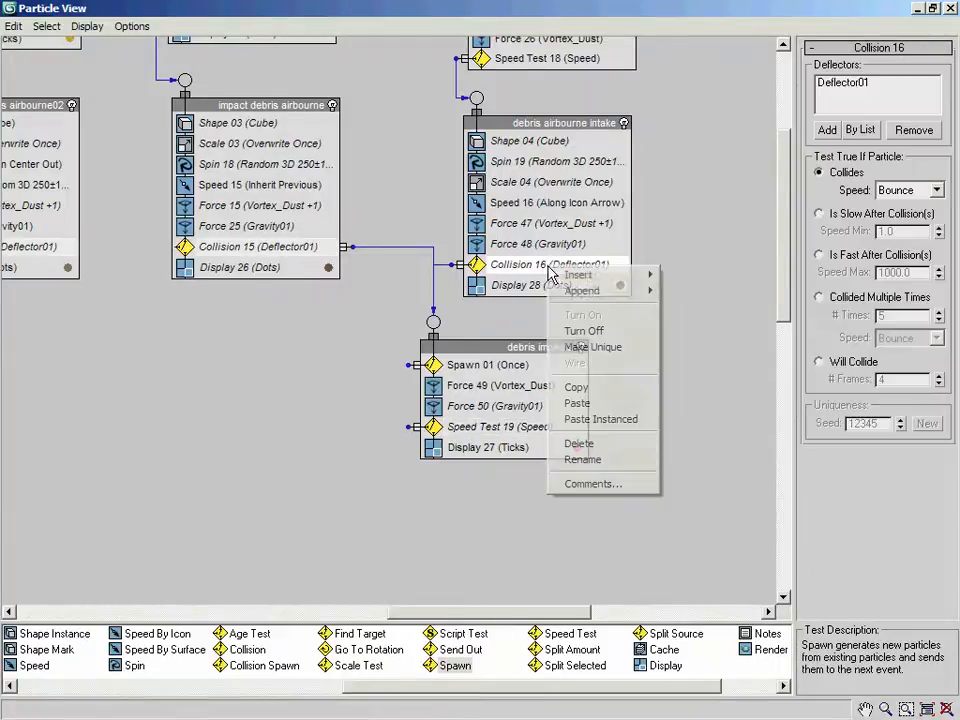
pyautogui.click(610, 389)
pyautogui.rightClick(505, 431)
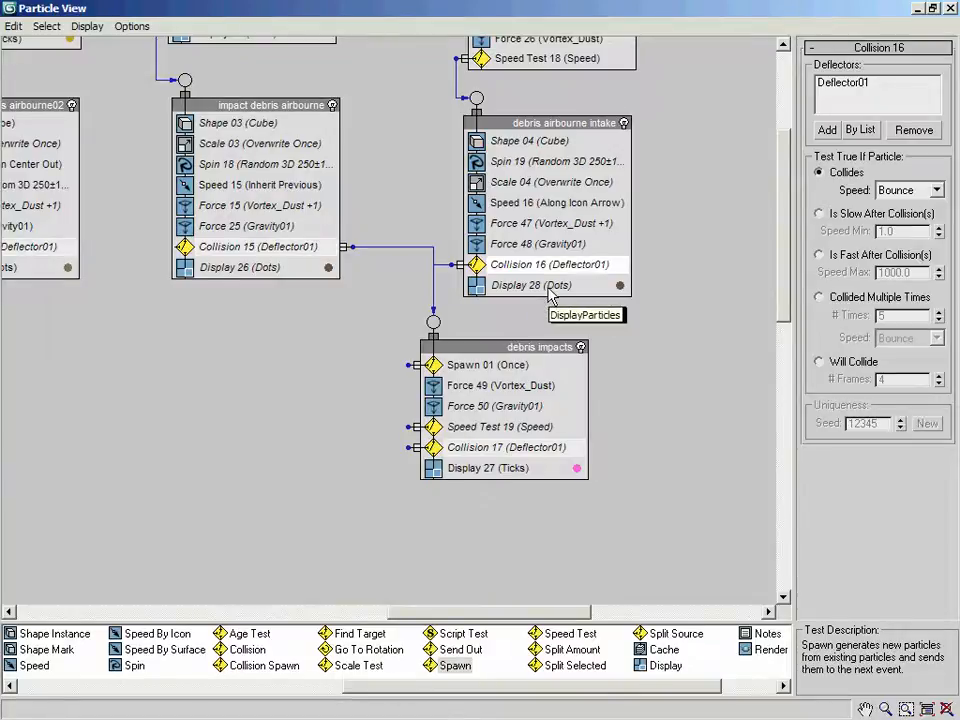
# Step: Replace the Display operator in debris impacts with an instance of the Dots display from debris airbourne intake
pyautogui.click(522, 285)
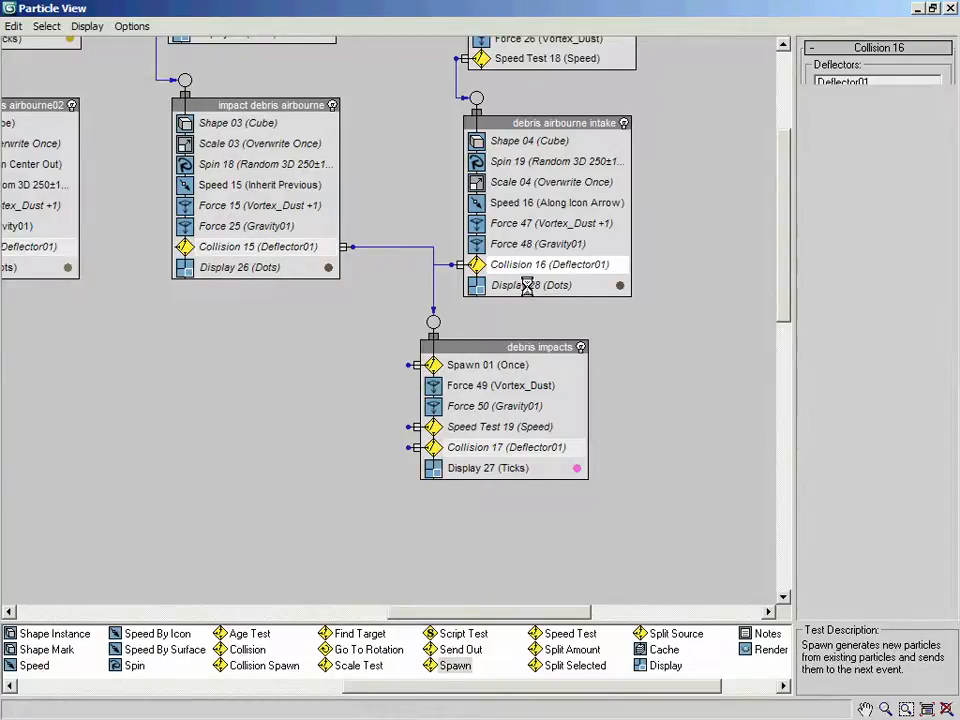
pyautogui.rightClick(522, 285)
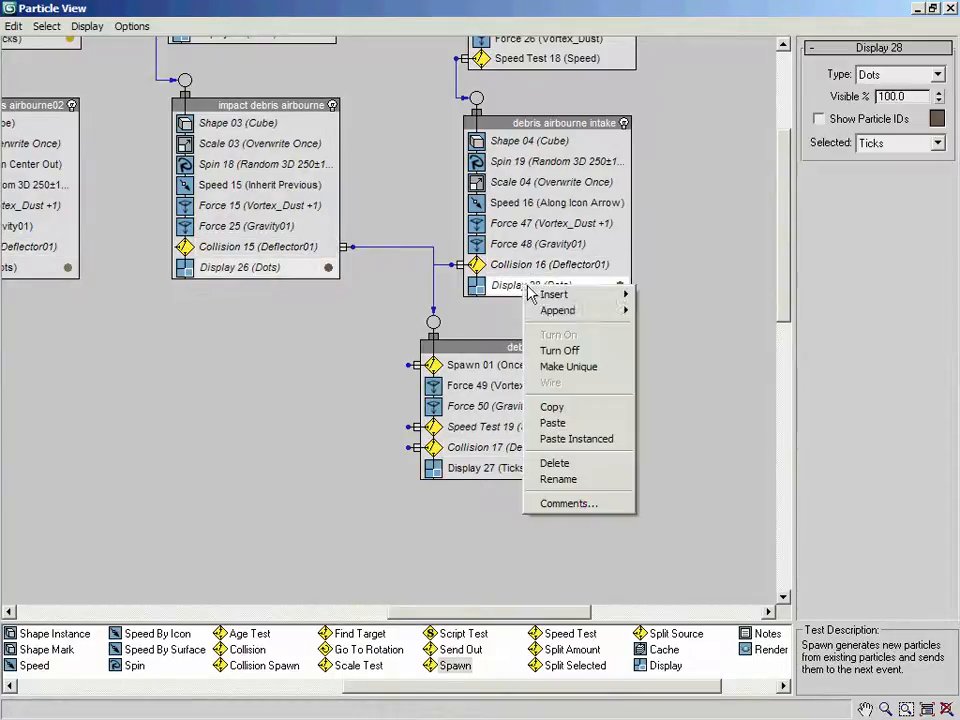
pyautogui.click(600, 406)
pyautogui.rightClick(497, 468)
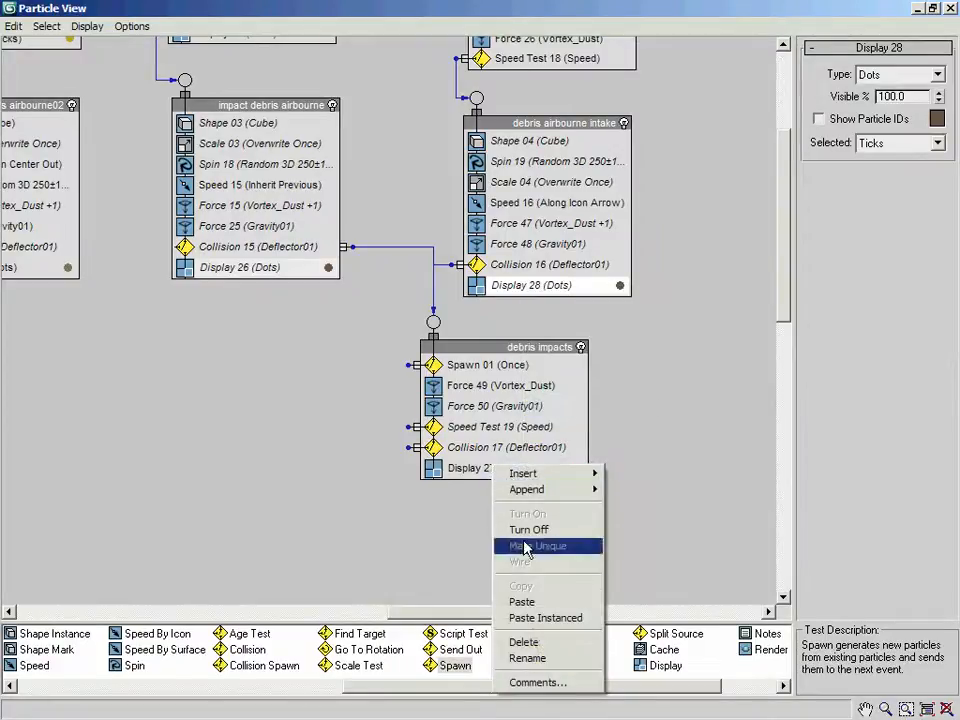
pyautogui.click(542, 618)
pyautogui.moveTo(496, 471); pyautogui.dragTo(498, 490)
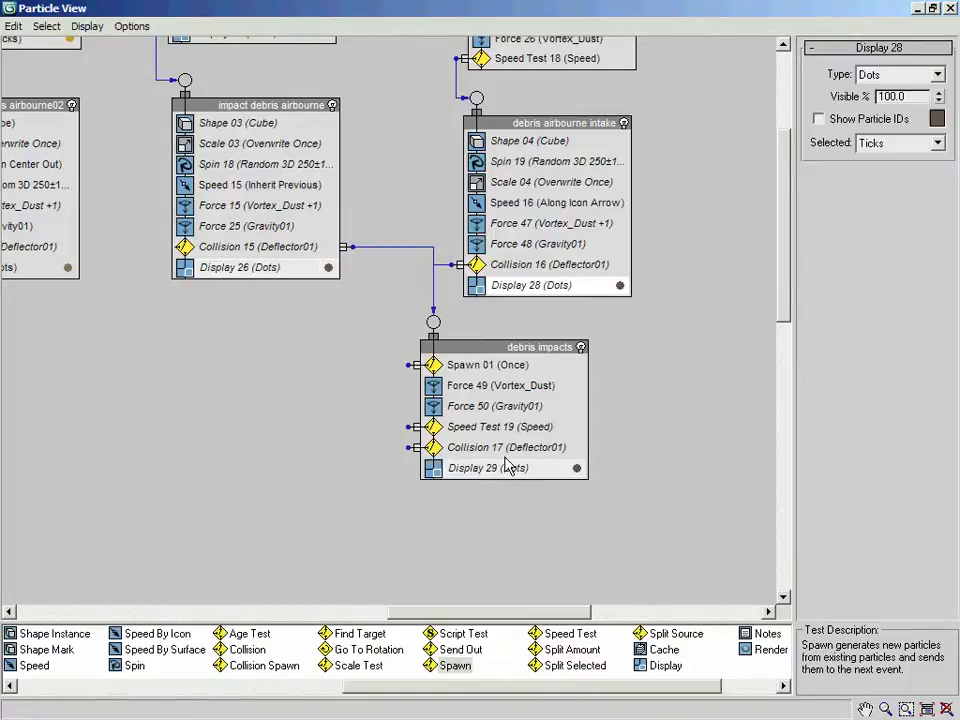
pyautogui.scroll(5, 407, 390)
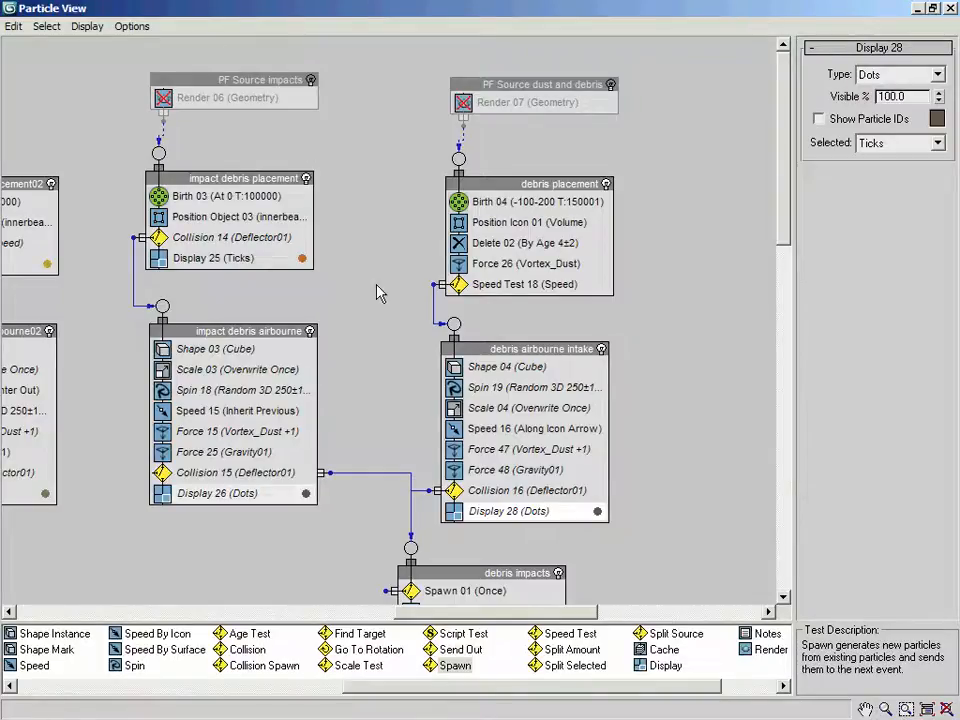
# Step: Review the impact debris and debris airbourne intake events and how their Collision tests link to debris impacts
pyautogui.scroll(-1, 388, 238)
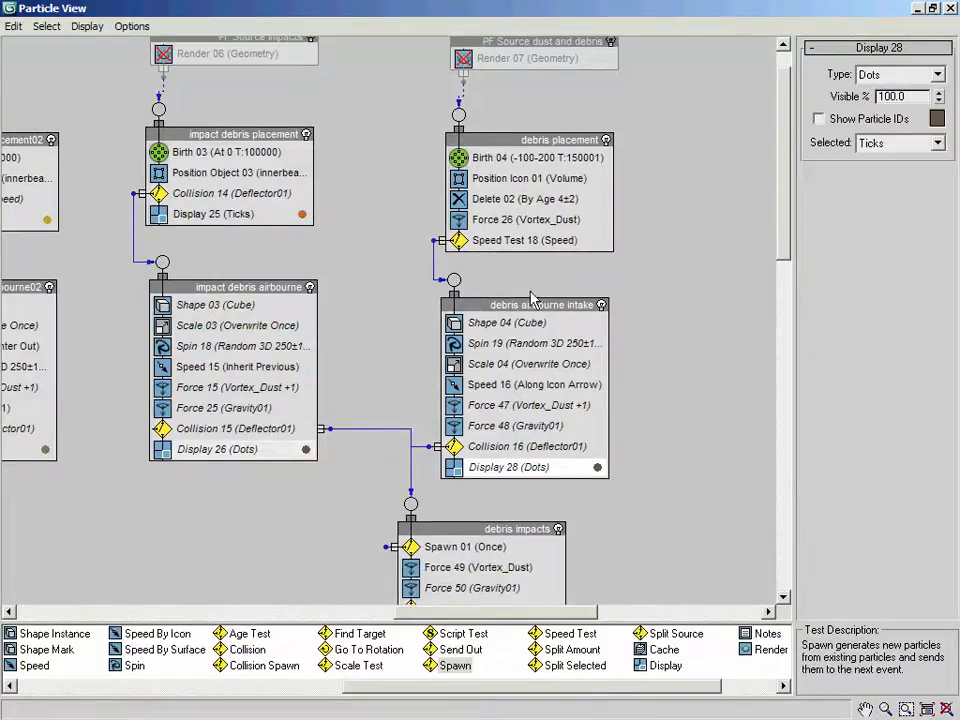
pyautogui.moveTo(363, 320); pyautogui.dragTo(368, 352, button='middle')
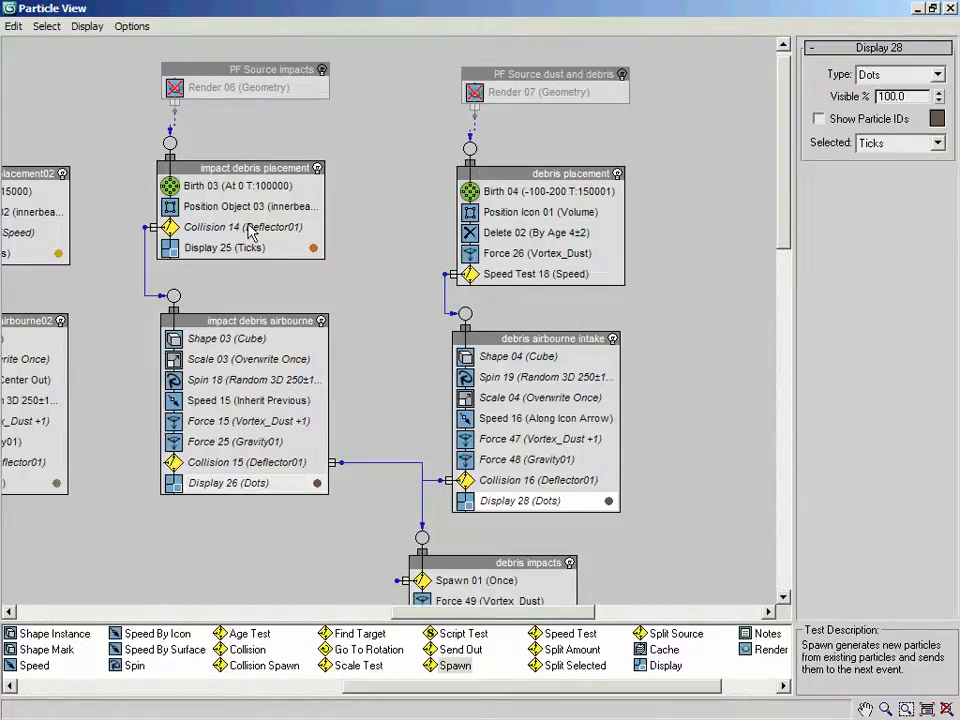
pyautogui.moveTo(283, 200); pyautogui.dragTo(413, 231, button='middle')
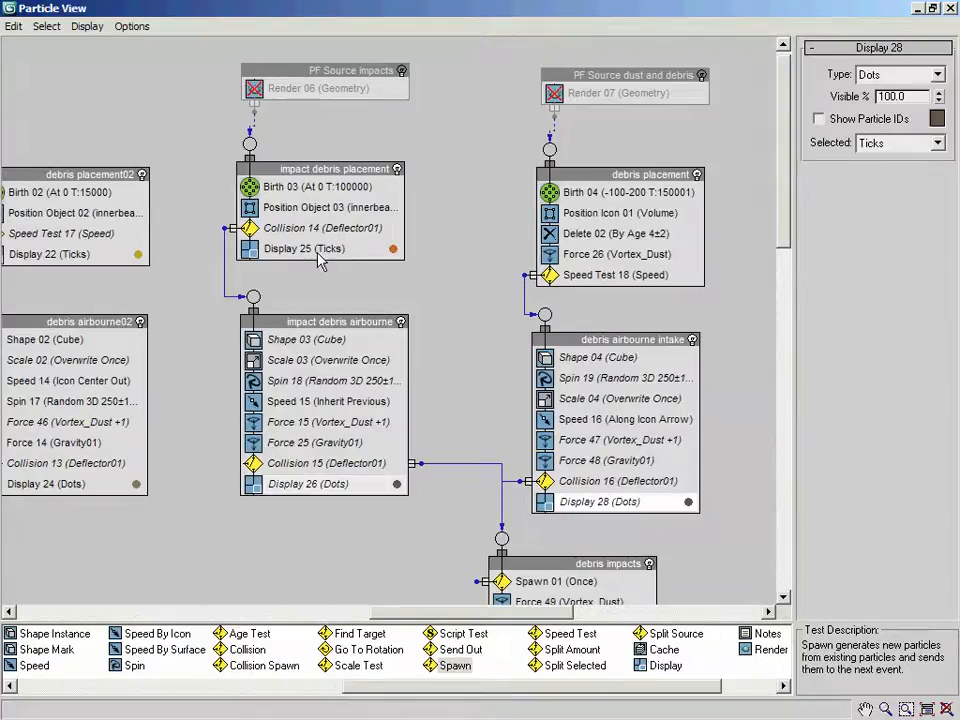
pyautogui.moveTo(326, 233); pyautogui.dragTo(400, 249)
pyautogui.moveTo(418, 285); pyautogui.dragTo(216, 96, button='middle')
pyautogui.moveTo(233, 233); pyautogui.dragTo(274, 246, button='middle')
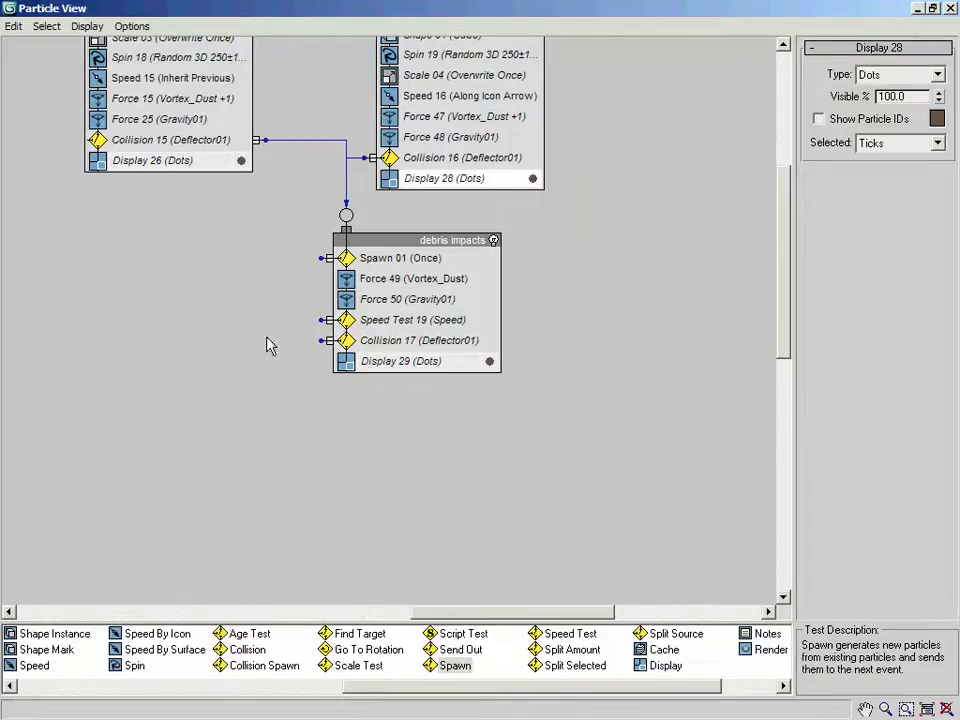
pyautogui.moveTo(321, 440); pyautogui.dragTo(323, 401, button='middle')
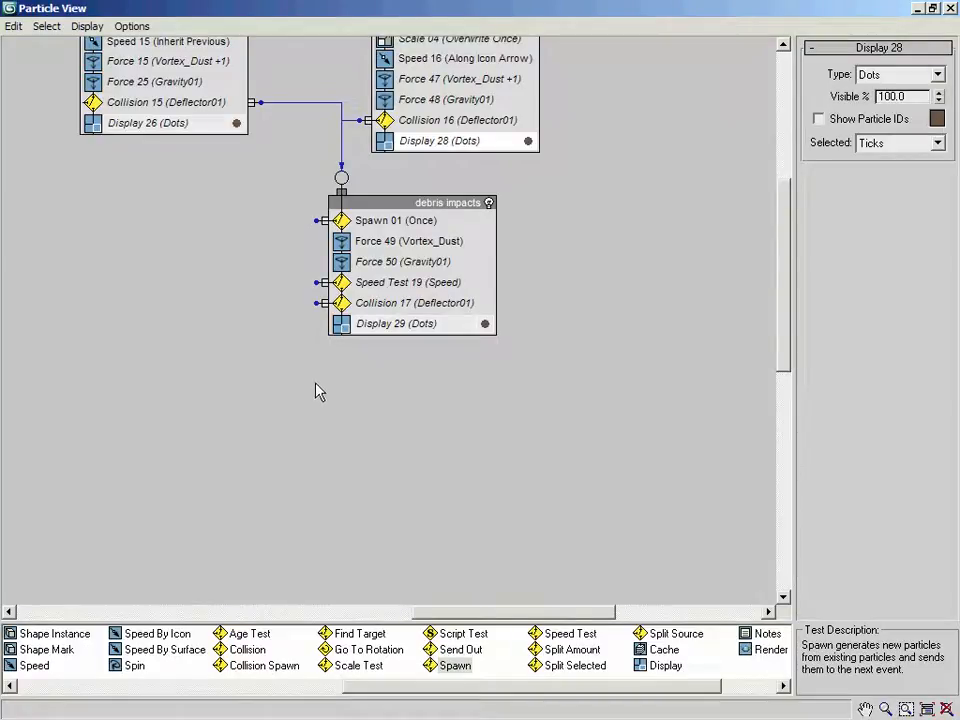
pyautogui.moveTo(294, 384); pyautogui.dragTo(476, 422, button='middle')
pyautogui.moveTo(388, 258); pyautogui.dragTo(354, 285, button='middle')
pyautogui.moveTo(549, 113); pyautogui.dragTo(550, 125)
# Step: Copy Spin 15 and Speed 11 from roof tiles Kill Speed n Rotation and paste them instanced as a new event below debris impacts
pyautogui.moveTo(28, 428); pyautogui.dragTo(690, 285, button='middle')
pyautogui.moveTo(605, 286); pyautogui.dragTo(530, 210, button='middle')
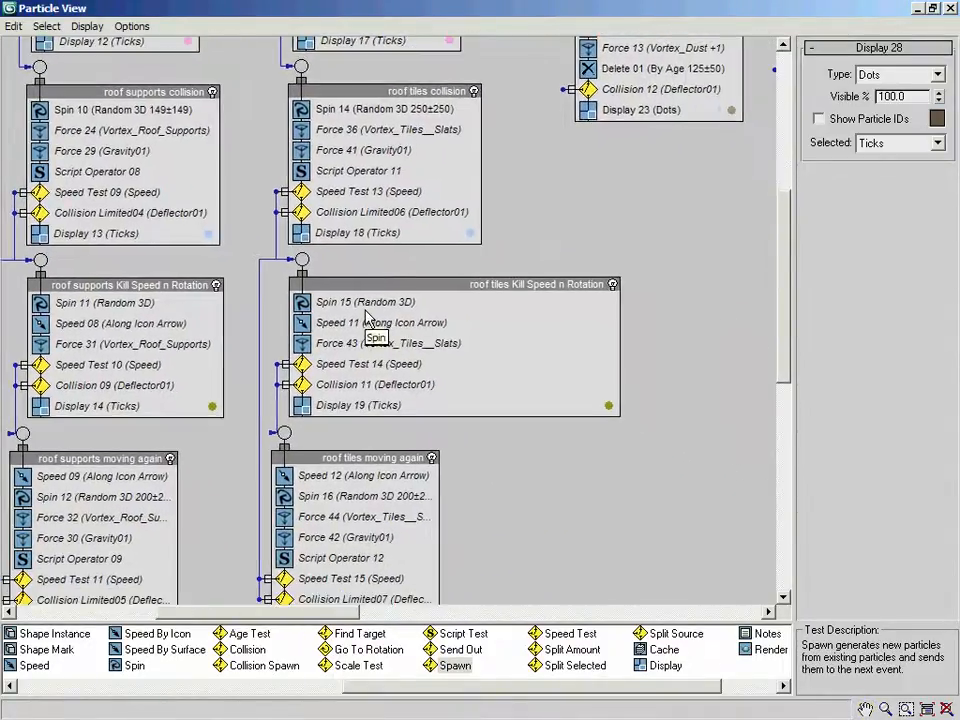
pyautogui.click(371, 306)
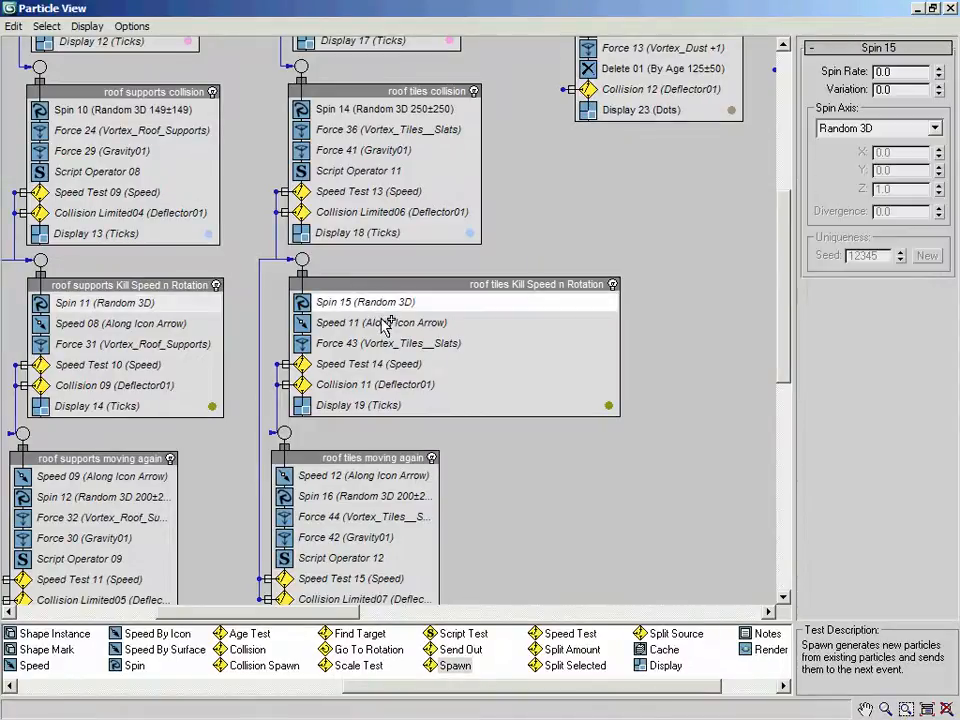
pyautogui.click(384, 323)
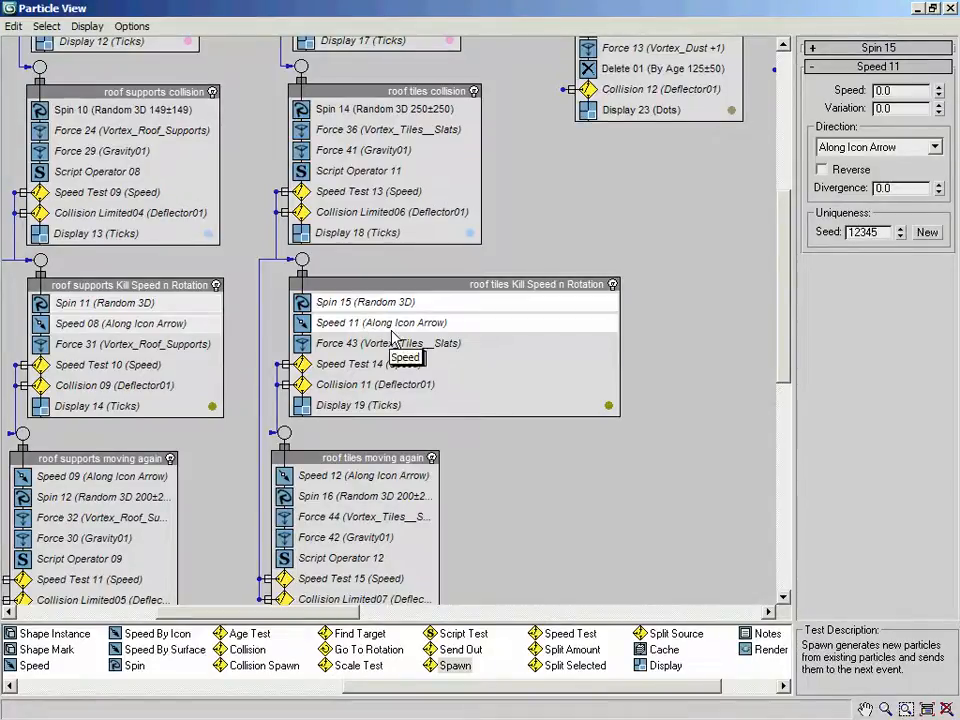
pyautogui.rightClick(400, 322)
pyautogui.click(420, 444)
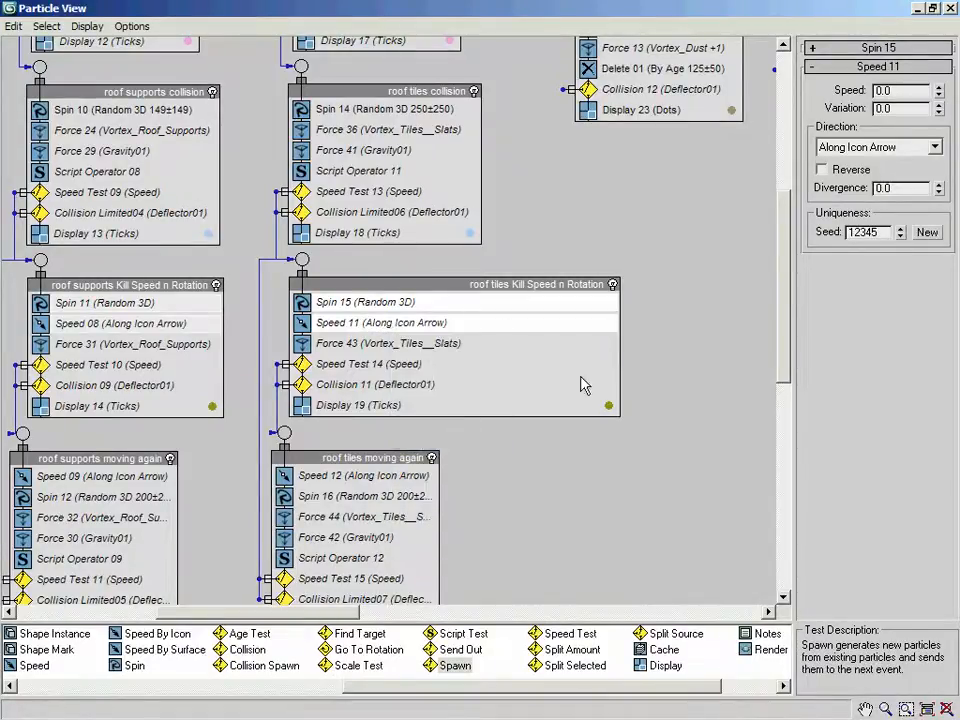
pyautogui.rightClick(337, 318)
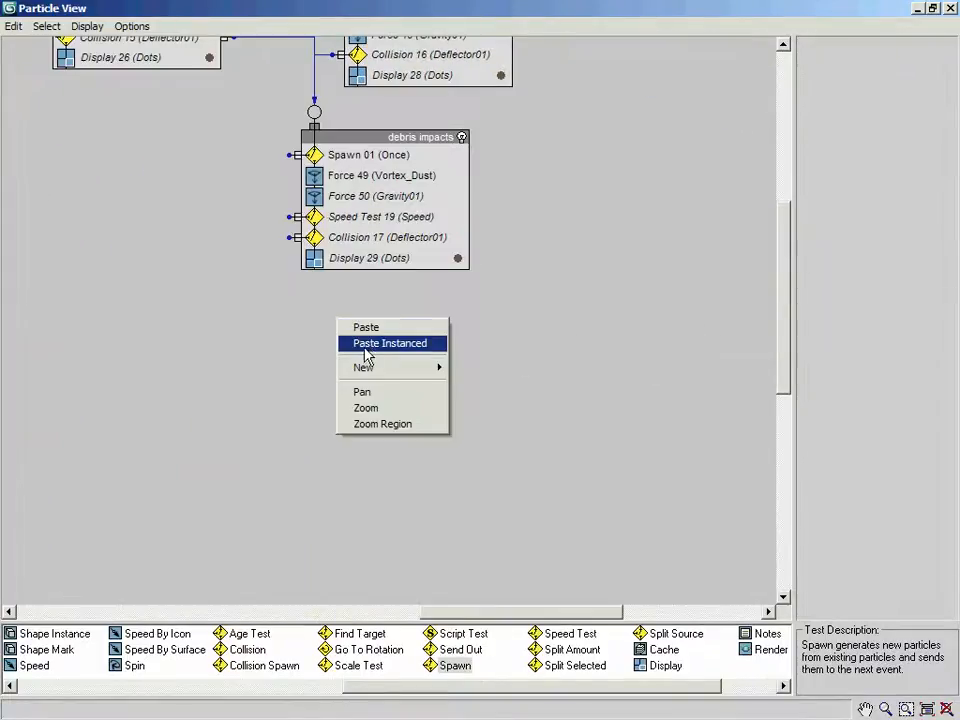
pyautogui.click(370, 345)
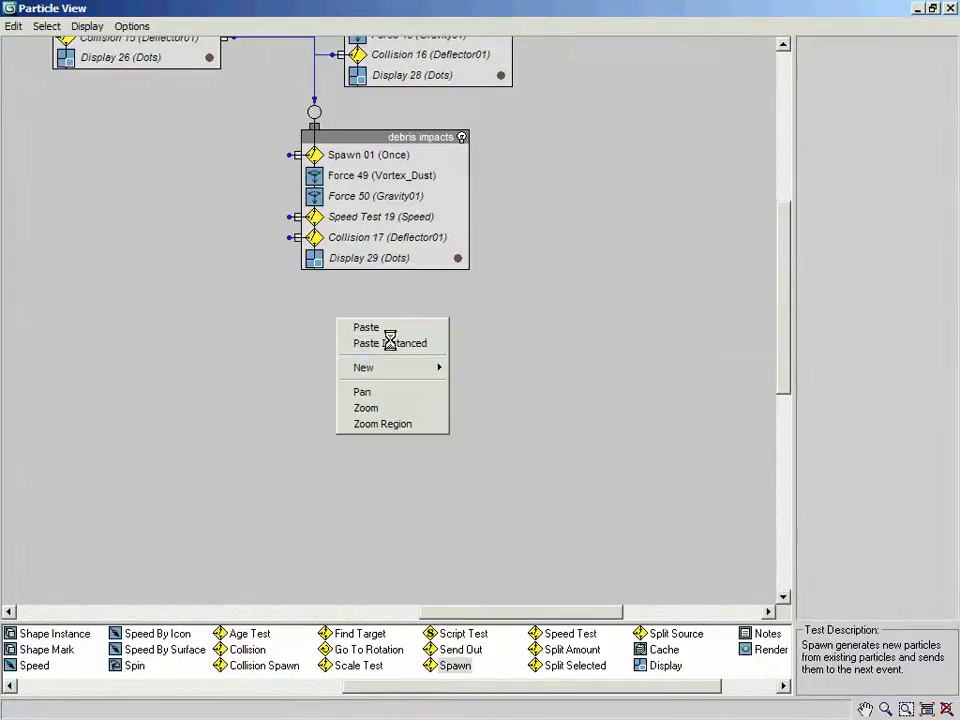
pyautogui.moveTo(415, 331); pyautogui.dragTo(383, 353)
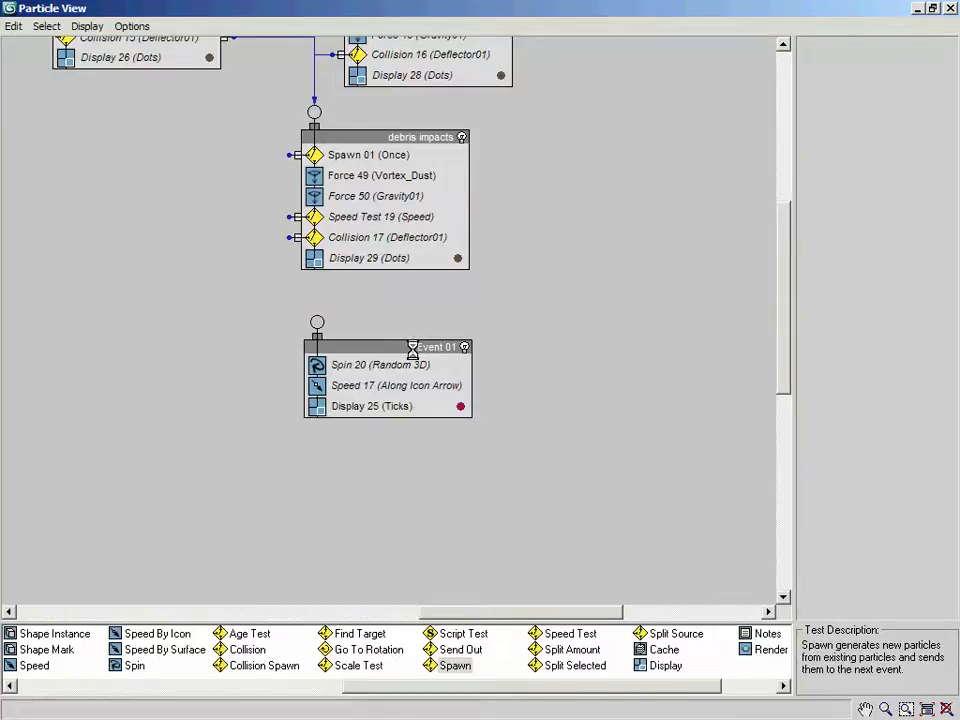
# Step: Enter "debris speed n spin" as the name of the new event below debris impacts
pyautogui.rightClick(411, 349)
pyautogui.click(444, 543)
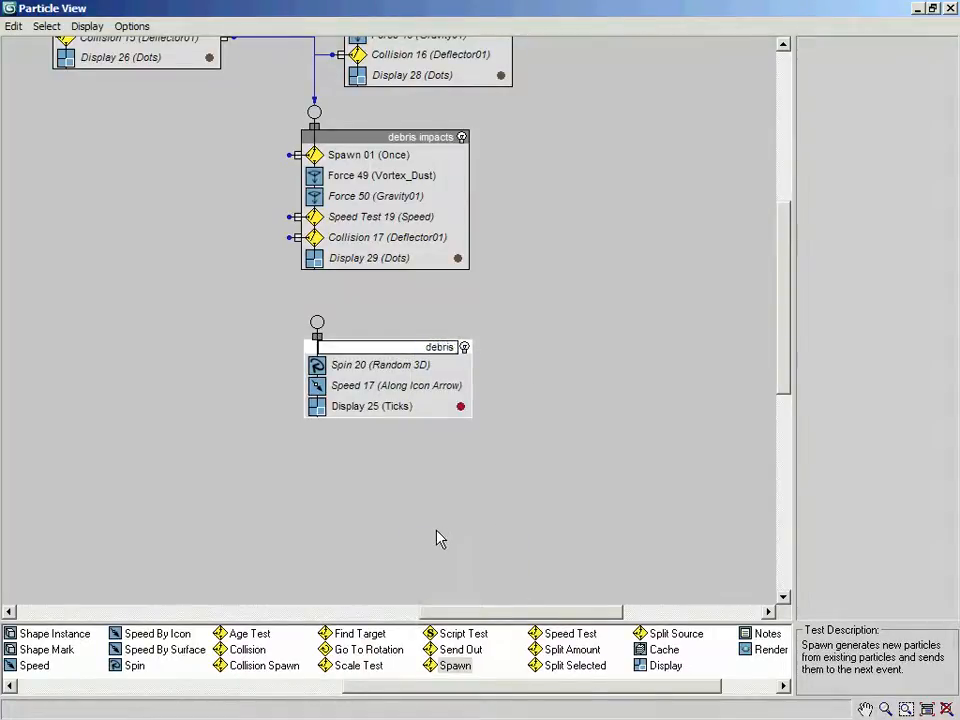
pyautogui.write('debris speed nm')
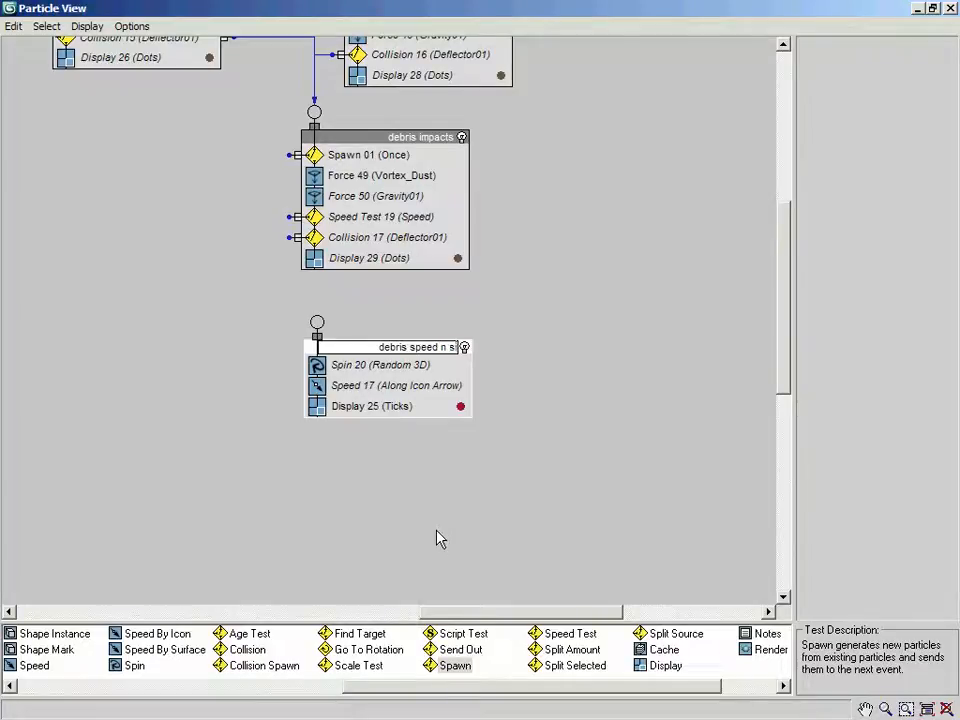
# Step: Rename the new event "debris kill speed n rotation", following the naming of the roof tiles Kill Speed n Rotation event
pyautogui.moveTo(244, 450); pyautogui.dragTo(688, 463, button='middle')
pyautogui.moveTo(383, 476); pyautogui.dragTo(667, 540, button='middle')
pyautogui.moveTo(387, 433); pyautogui.dragTo(448, 437, button='middle')
pyautogui.moveTo(541, 358); pyautogui.dragTo(223, 342, button='middle')
pyautogui.moveTo(750, 395); pyautogui.dragTo(411, 347, button='middle')
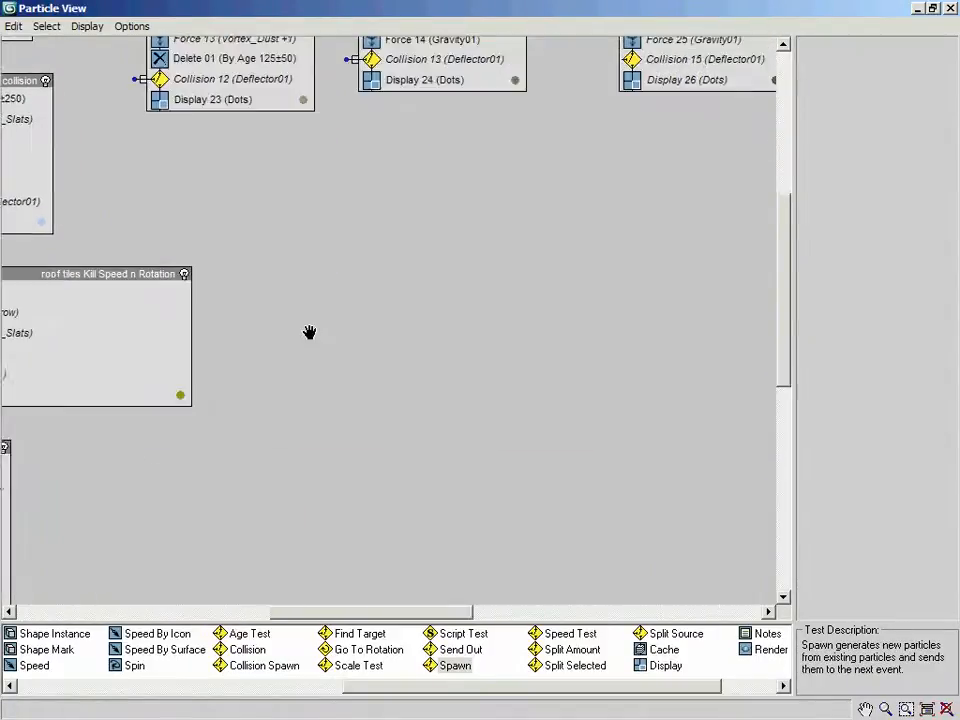
pyautogui.moveTo(668, 366); pyautogui.dragTo(278, 350, button='middle')
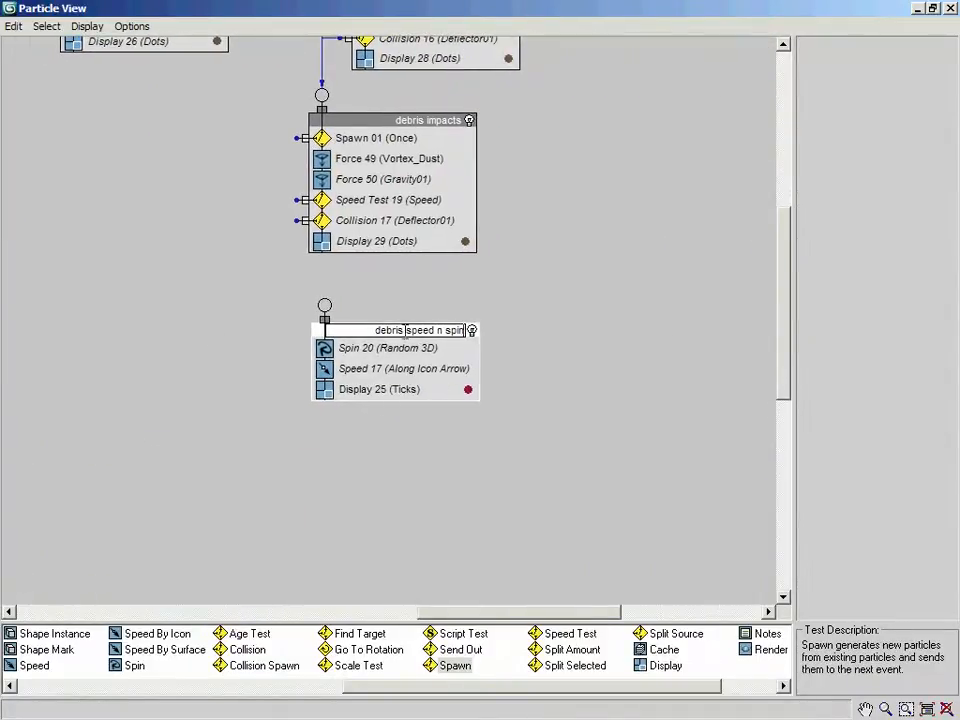
pyautogui.moveTo(406, 330); pyautogui.dragTo(647, 381)
pyautogui.write('k')
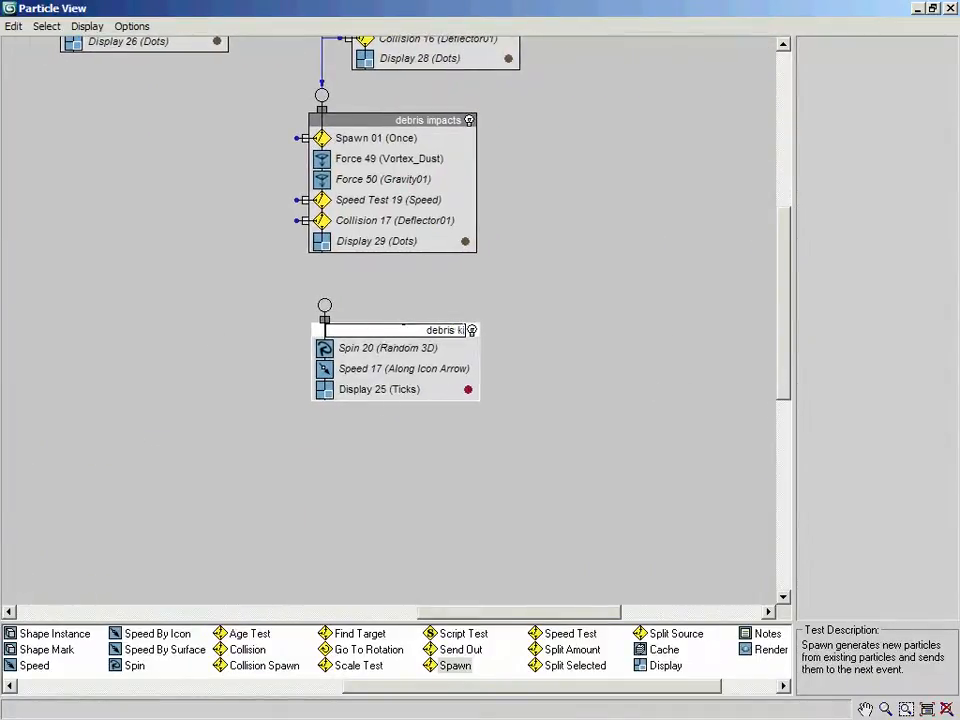
pyautogui.write('ill speed')
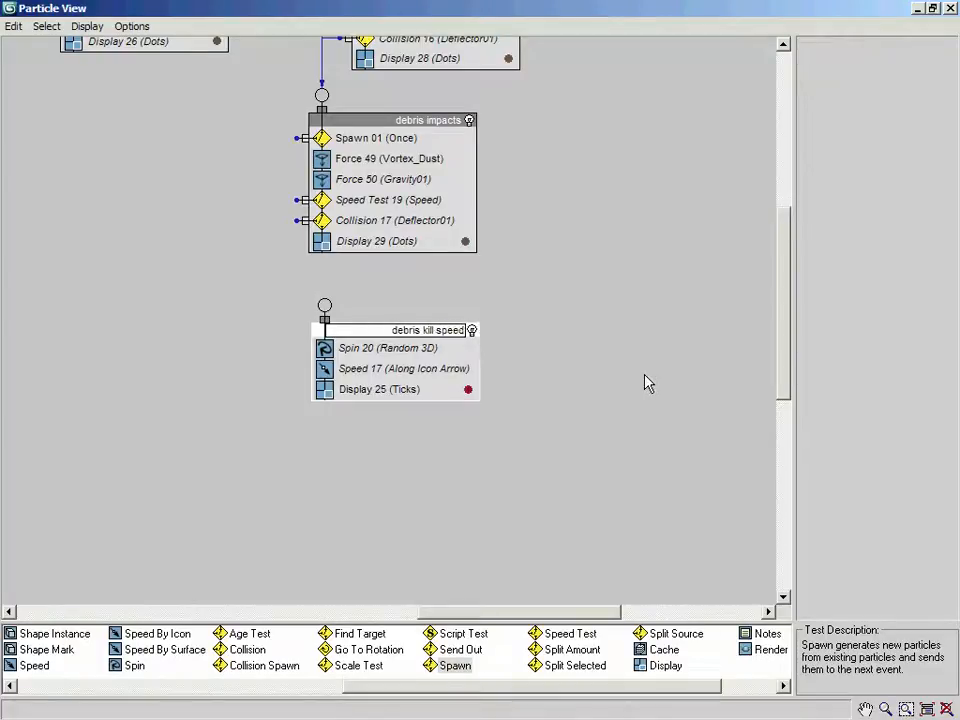
pyautogui.write(' n rotation')
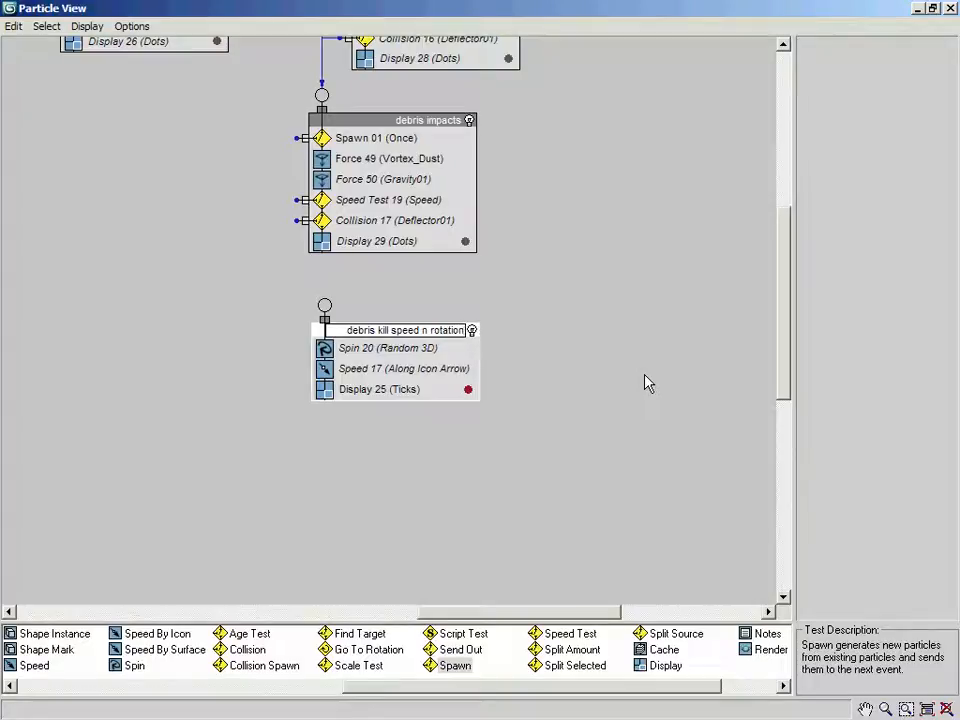
pyautogui.press('Return')
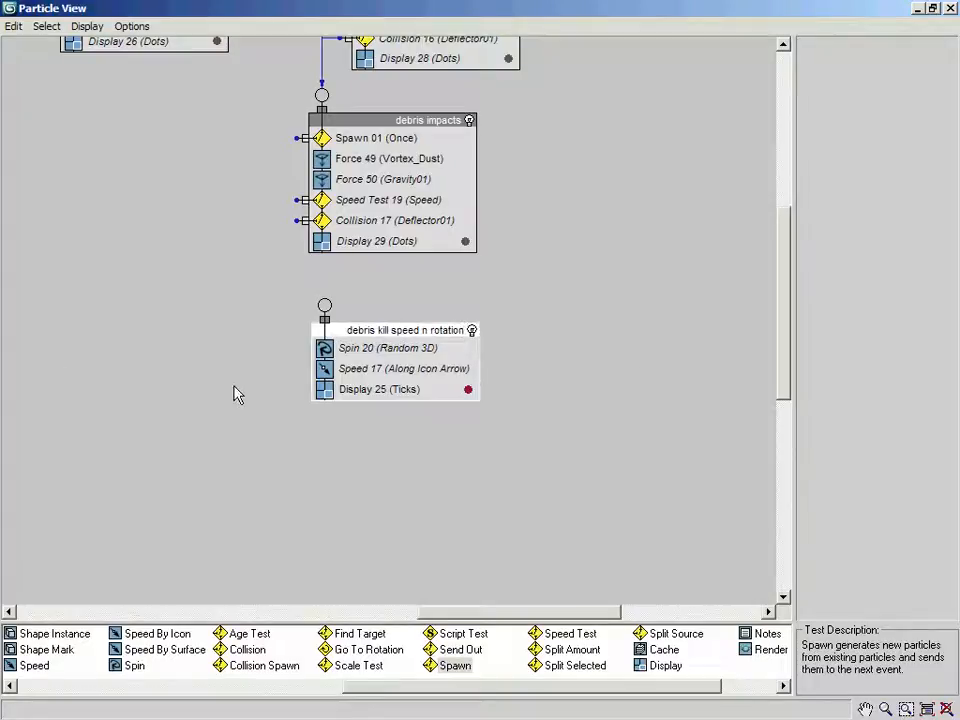
# Step: Copy the Vortex_Dust force from debris impacts and paste it as an instance below the Speed operator in debris kill speed n rotation
pyautogui.click(358, 349)
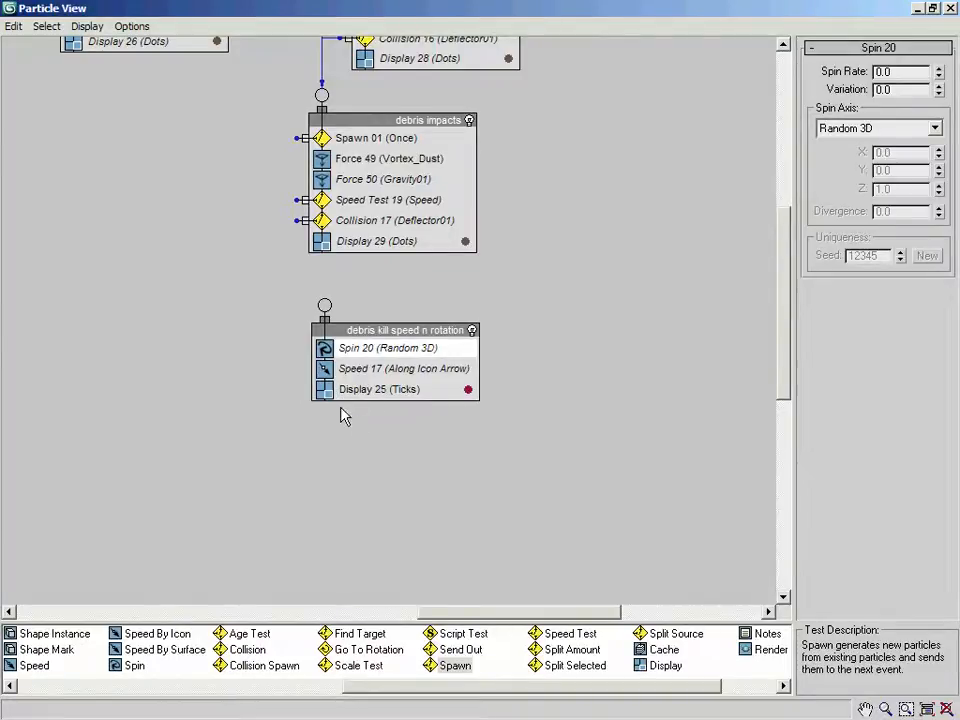
pyautogui.moveTo(416, 384); pyautogui.dragTo(355, 480, button='middle')
pyautogui.click(335, 255)
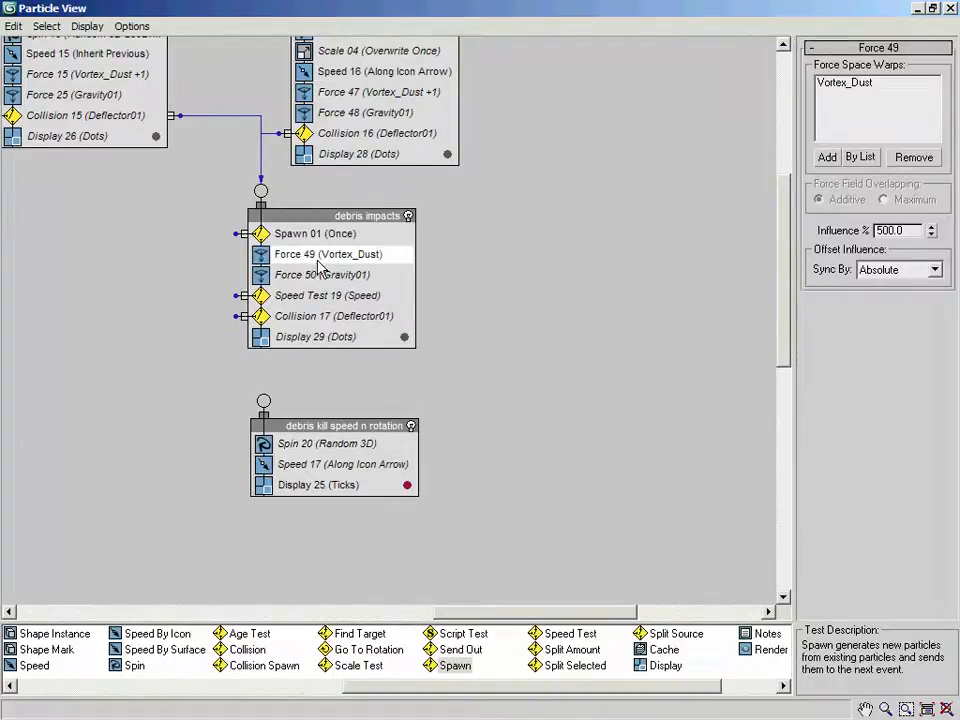
pyautogui.rightClick(312, 257)
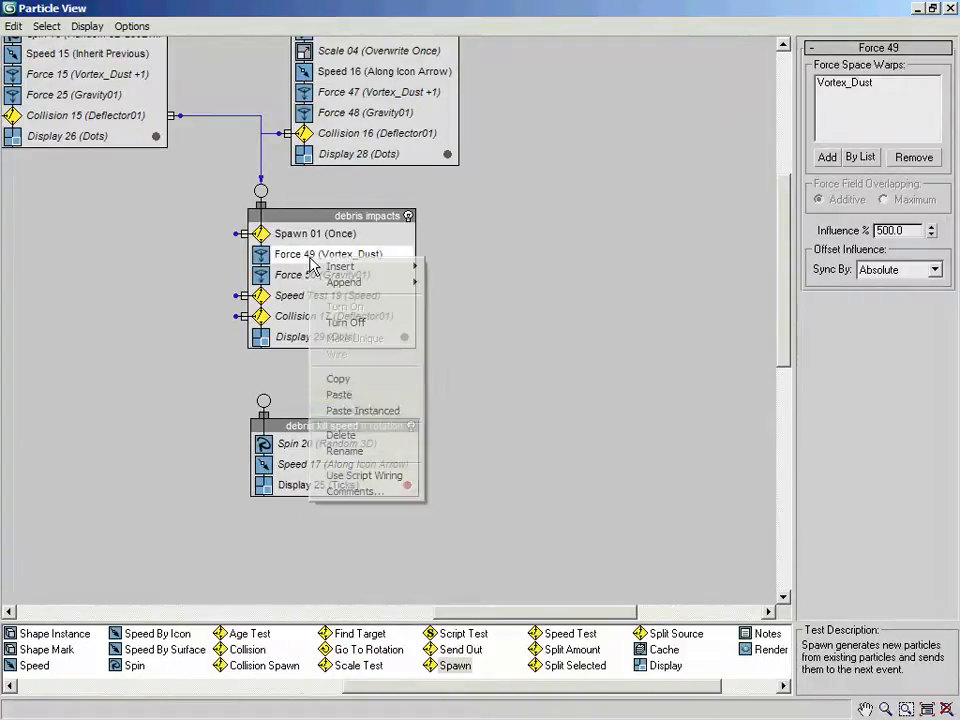
pyautogui.click(369, 381)
pyautogui.rightClick(321, 477)
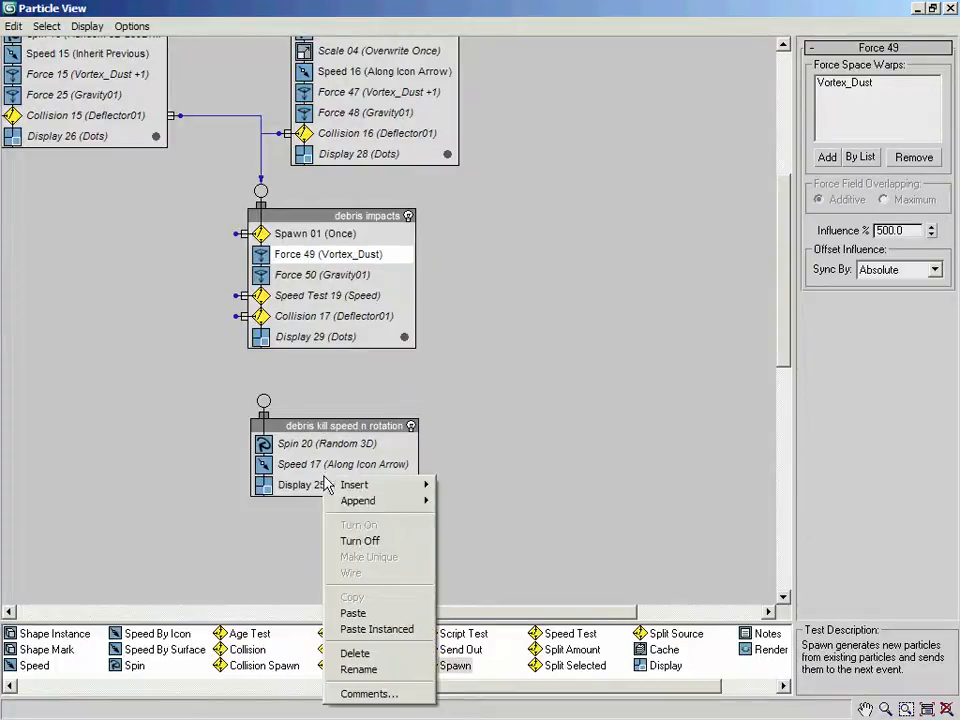
pyautogui.click(376, 629)
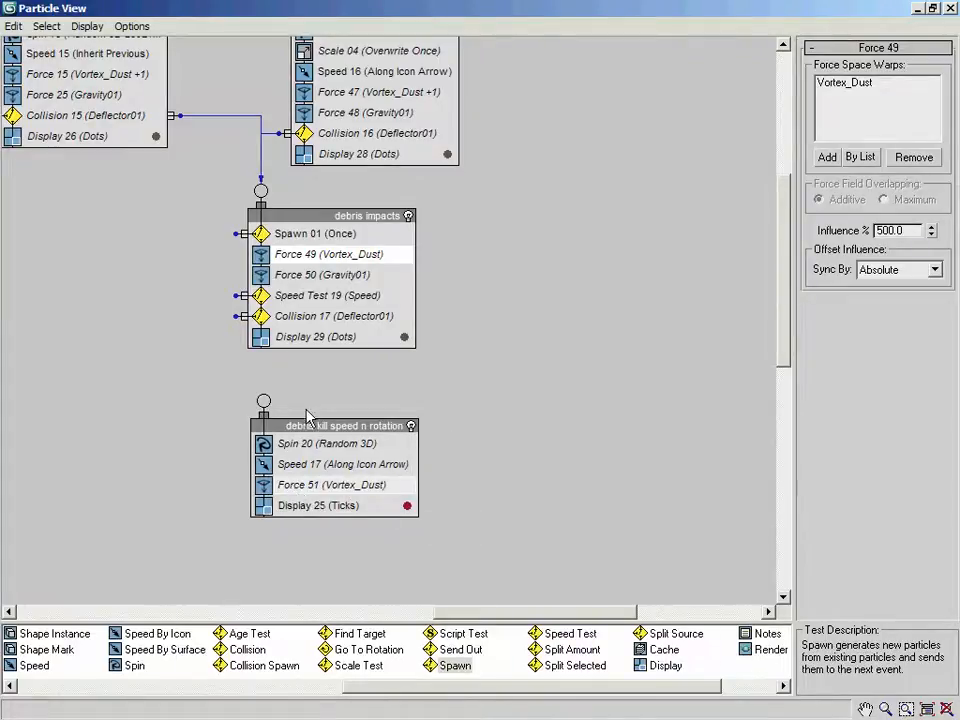
# Step: Copy the Deflector01 Collision test from debris impacts and paste it as an instance below the Vortex_Dust force in debris kill speed n rotation
pyautogui.click(336, 316)
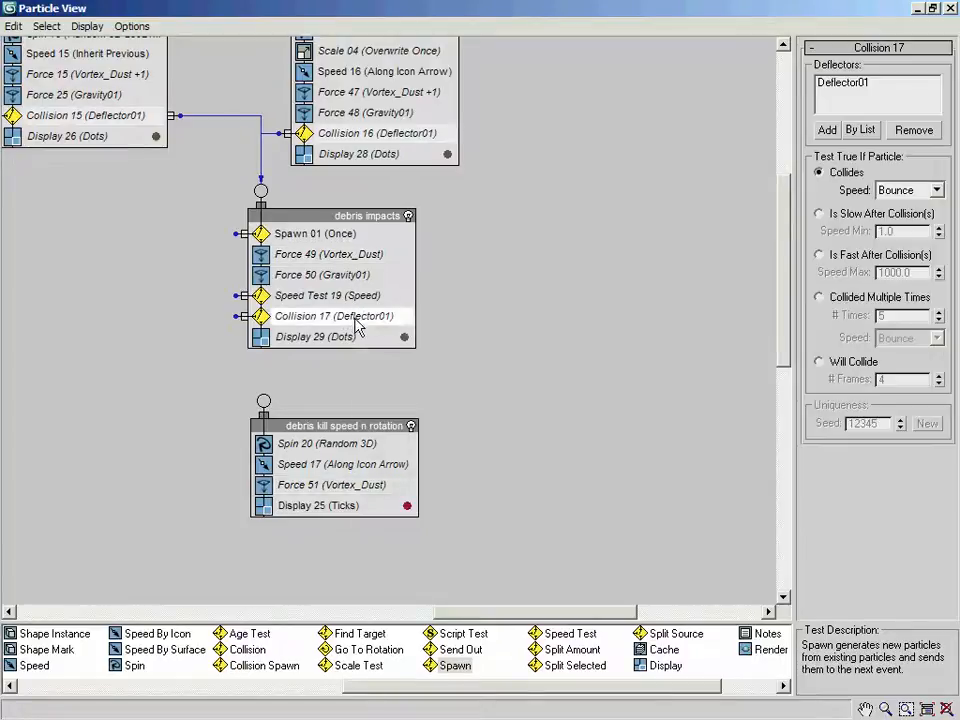
pyautogui.rightClick(354, 318)
pyautogui.click(415, 439)
pyautogui.rightClick(358, 243)
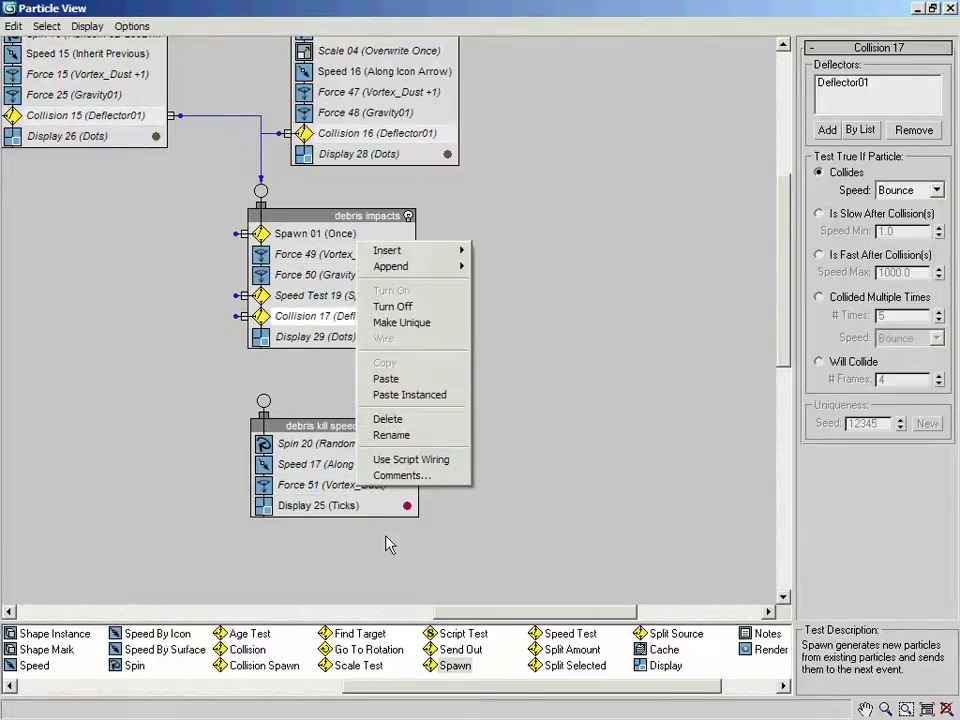
pyautogui.click(433, 401)
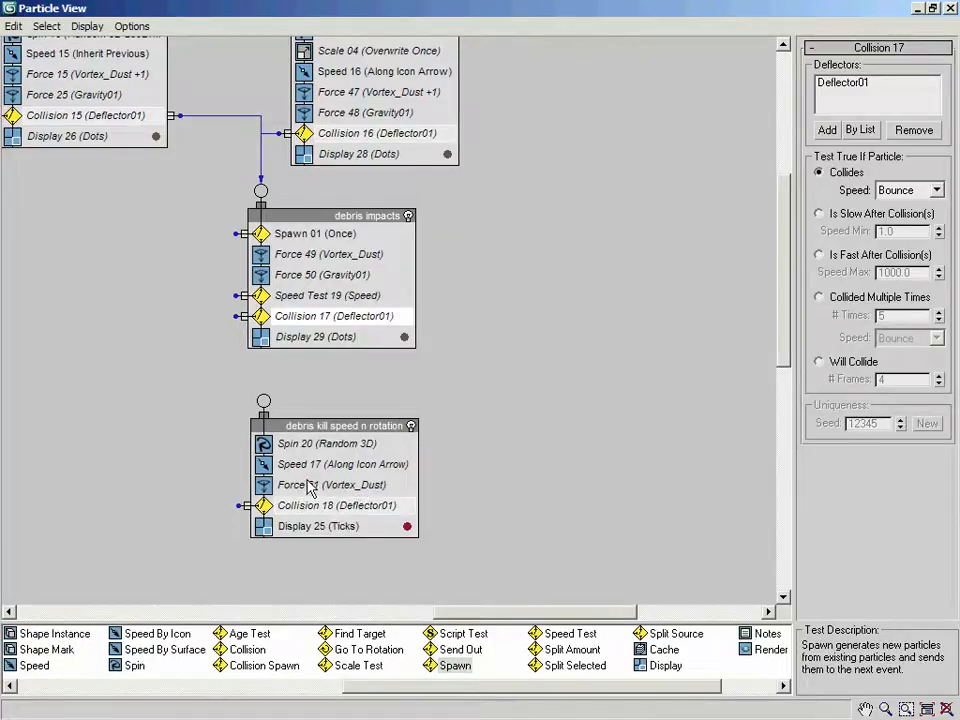
# Step: Copy the Speed Test from roof supports Kill Speed n Rotation and paste it above the Collision test in debris kill speed n rotation
pyautogui.moveTo(110, 378); pyautogui.dragTo(521, 354, button='middle')
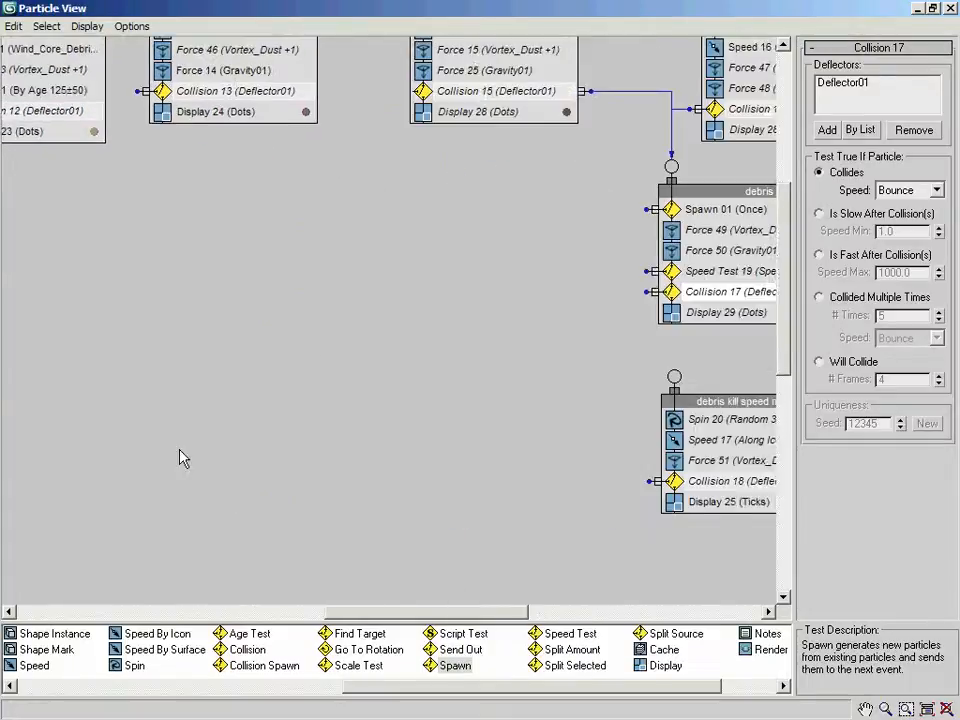
pyautogui.moveTo(100, 480); pyautogui.dragTo(456, 407, button='middle')
pyautogui.moveTo(143, 459); pyautogui.dragTo(414, 439, button='middle')
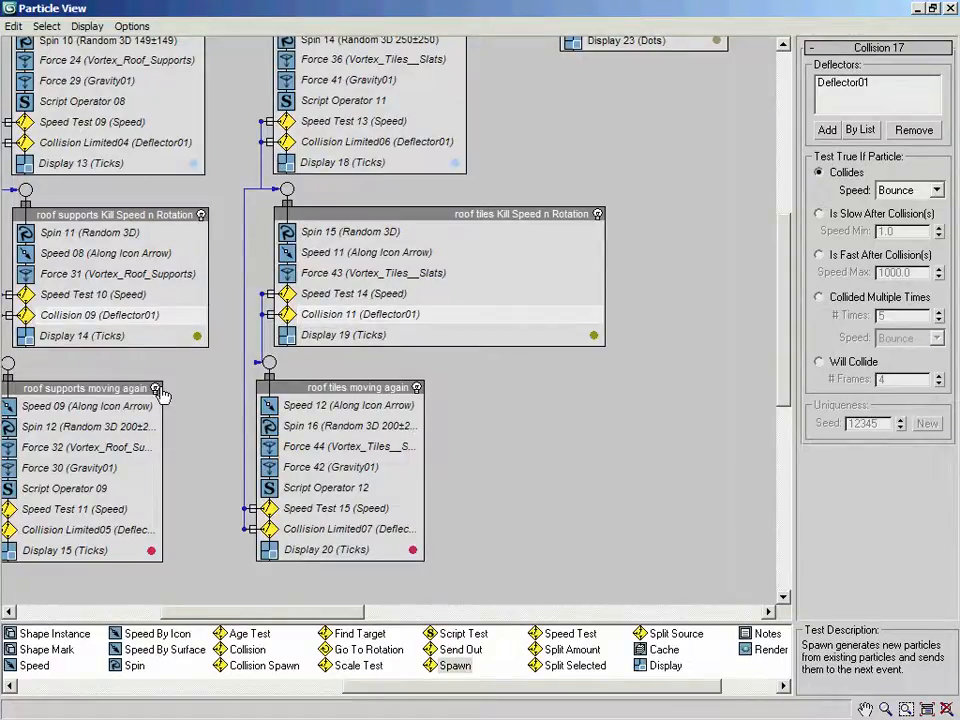
pyautogui.moveTo(408, 404); pyautogui.dragTo(410, 404, button='middle')
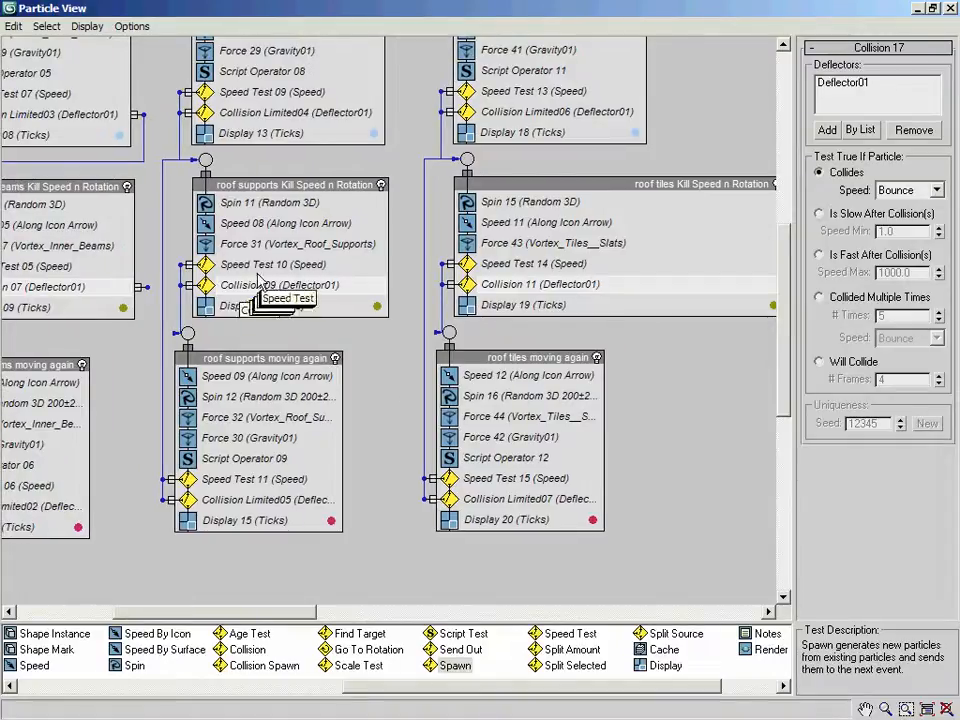
pyautogui.click(296, 265)
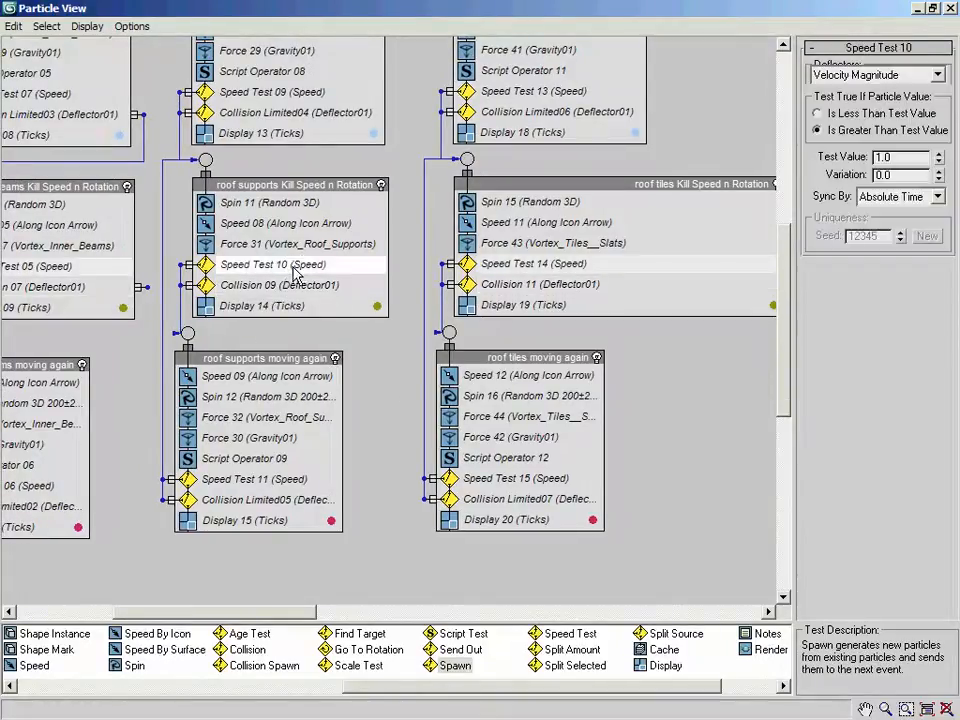
pyautogui.rightClick(293, 270)
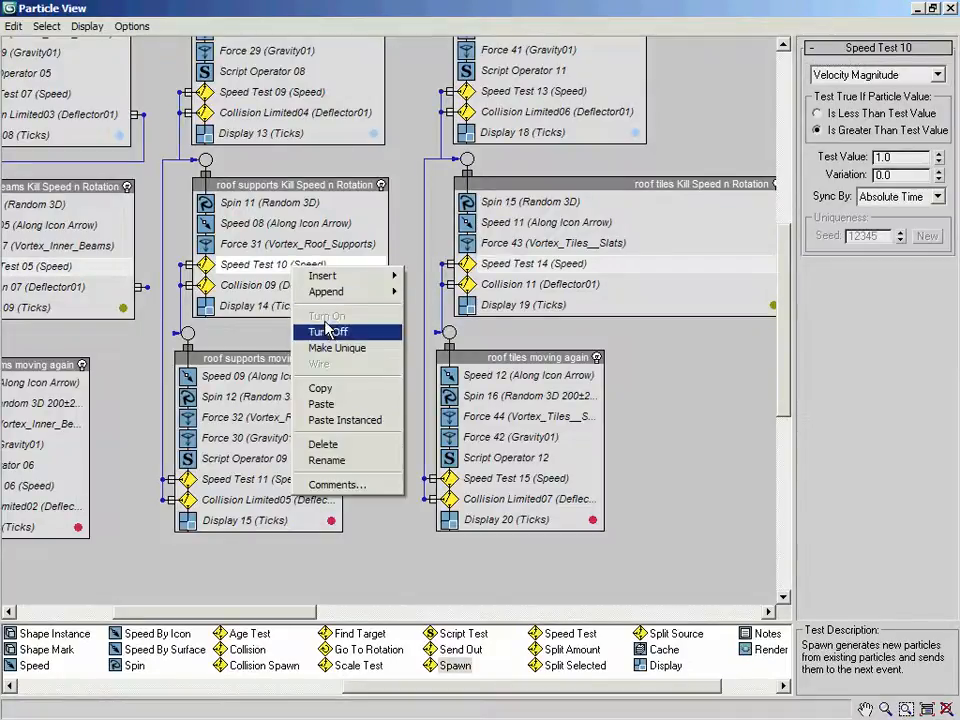
pyautogui.click(326, 392)
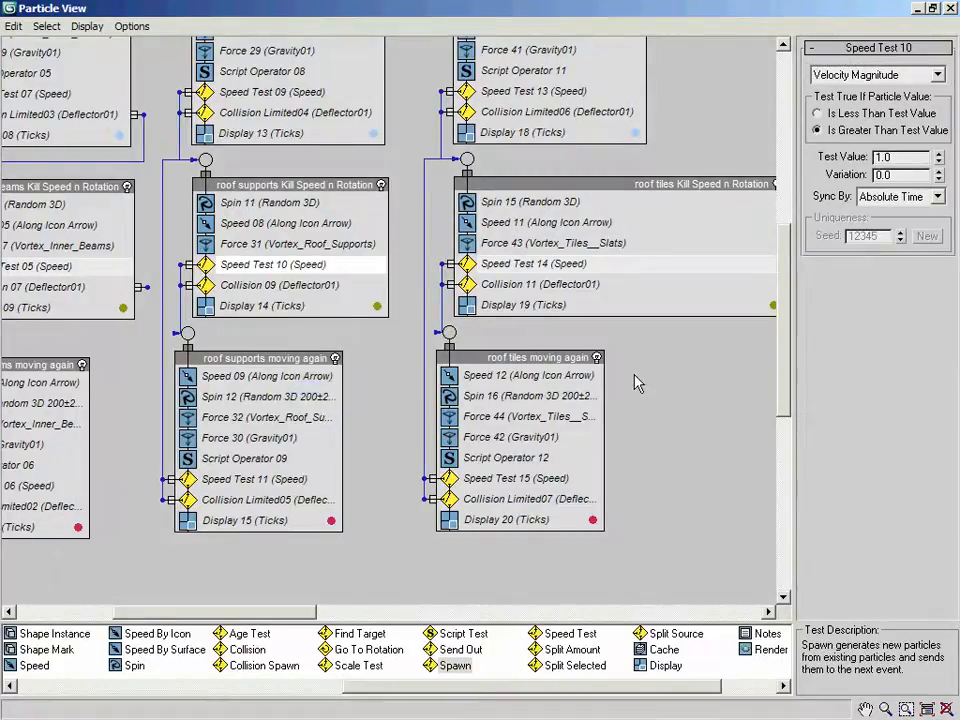
pyautogui.moveTo(636, 381); pyautogui.dragTo(106, 349, button='middle')
pyautogui.moveTo(509, 390); pyautogui.dragTo(87, 350, button='middle')
pyautogui.moveTo(249, 364); pyautogui.dragTo(244, 424, button='middle')
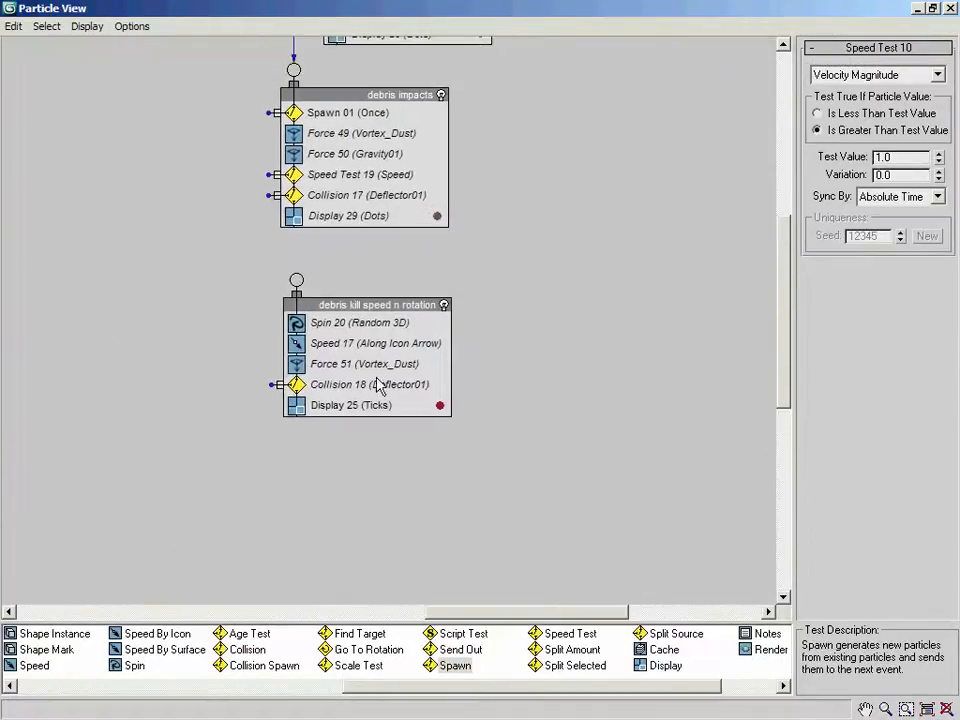
pyautogui.rightClick(396, 405)
pyautogui.click(439, 494)
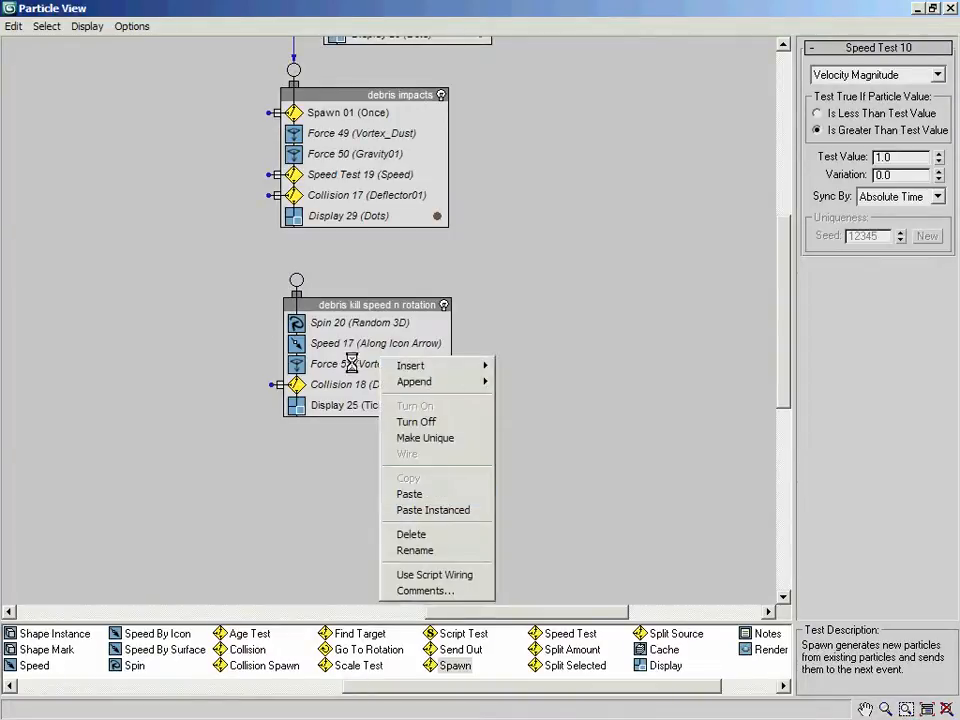
pyautogui.moveTo(356, 366); pyautogui.dragTo(364, 401)
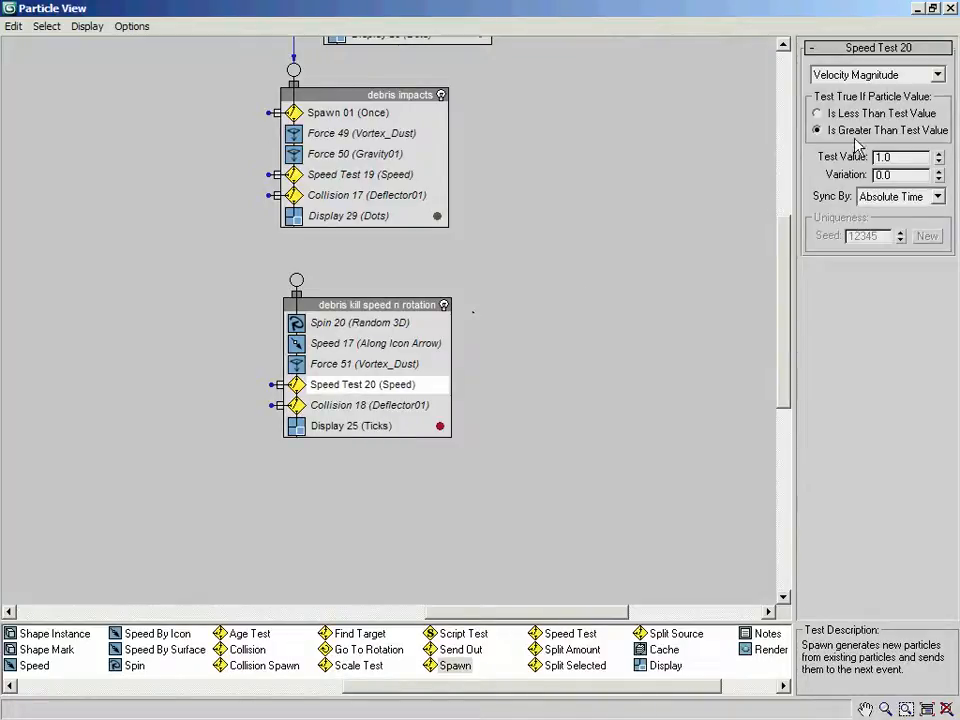
# Step: Set the test value of the Speed Test in debris kill speed n rotation to 2.0
pyautogui.moveTo(899, 157); pyautogui.dragTo(819, 178)
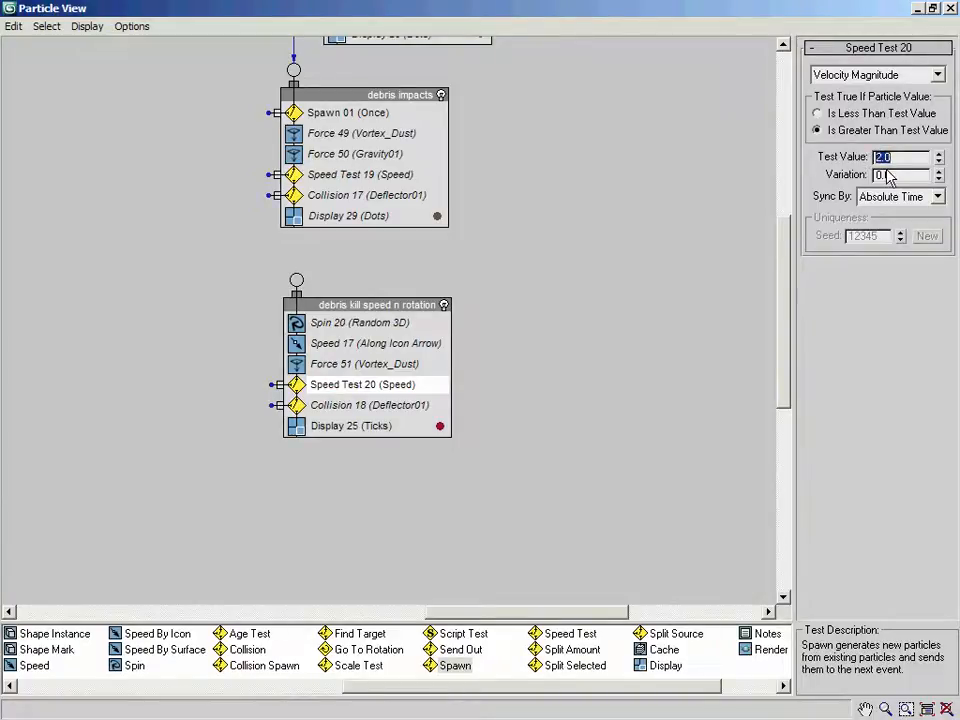
pyautogui.scroll(3, 566, 150)
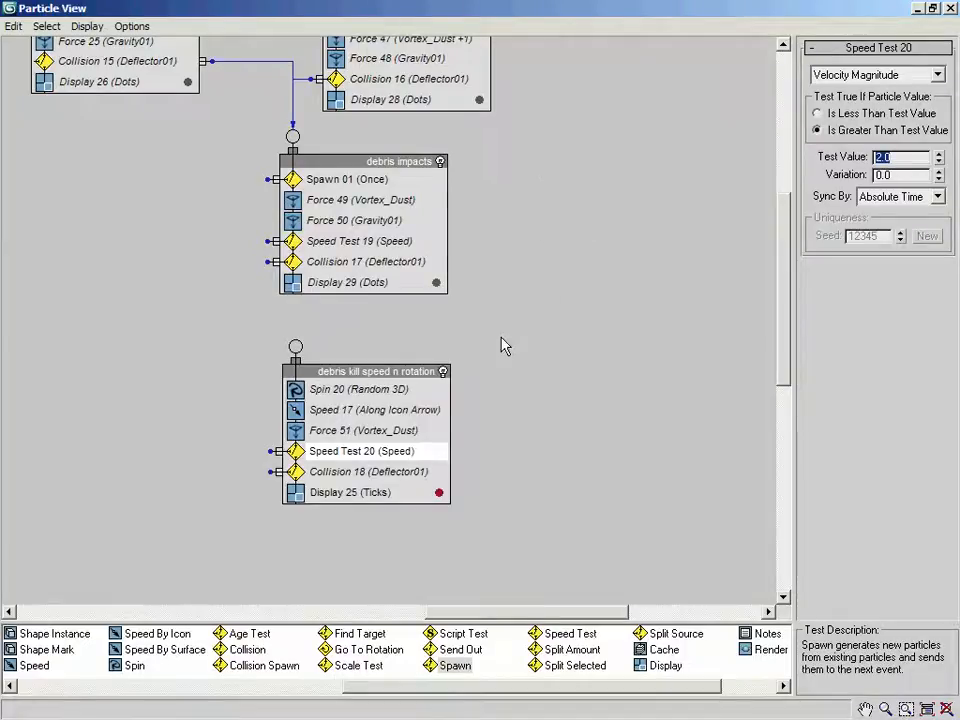
pyautogui.moveTo(578, 155); pyautogui.dragTo(570, 309, button='middle')
pyautogui.moveTo(540, 600); pyautogui.dragTo(567, 465, button='middle')
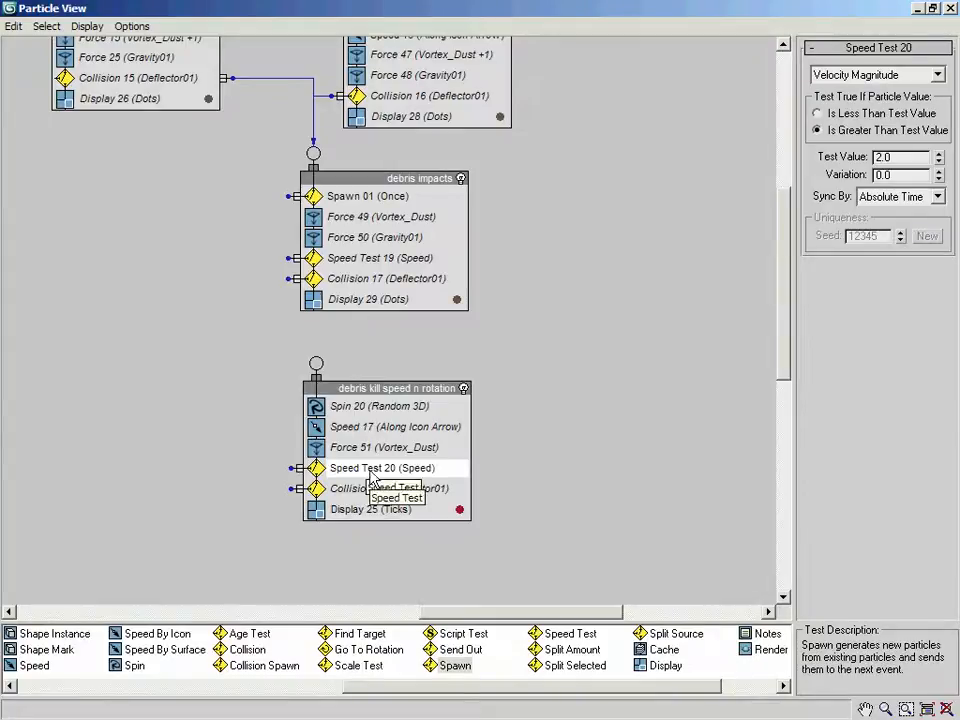
# Step: Flip the Collision test's output in debris impacts to the event's right side and wire its Speed Test to debris kill speed n rotation
pyautogui.moveTo(184, 422); pyautogui.dragTo(542, 390, button='middle')
pyautogui.moveTo(138, 366); pyautogui.dragTo(413, 381, button='middle')
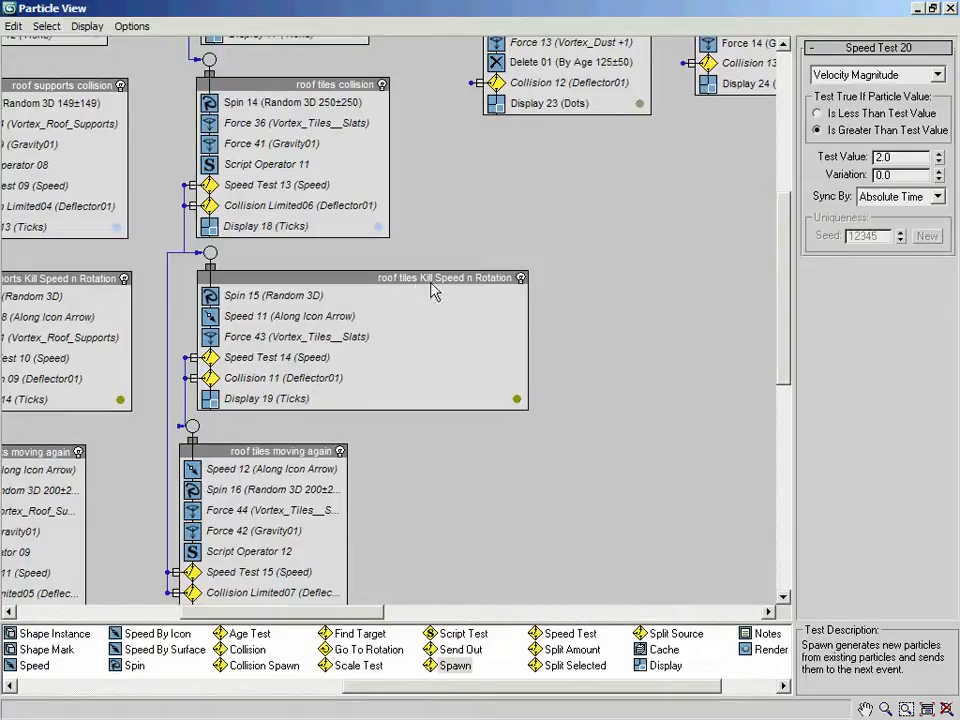
pyautogui.moveTo(714, 325); pyautogui.dragTo(82, 301, button='middle')
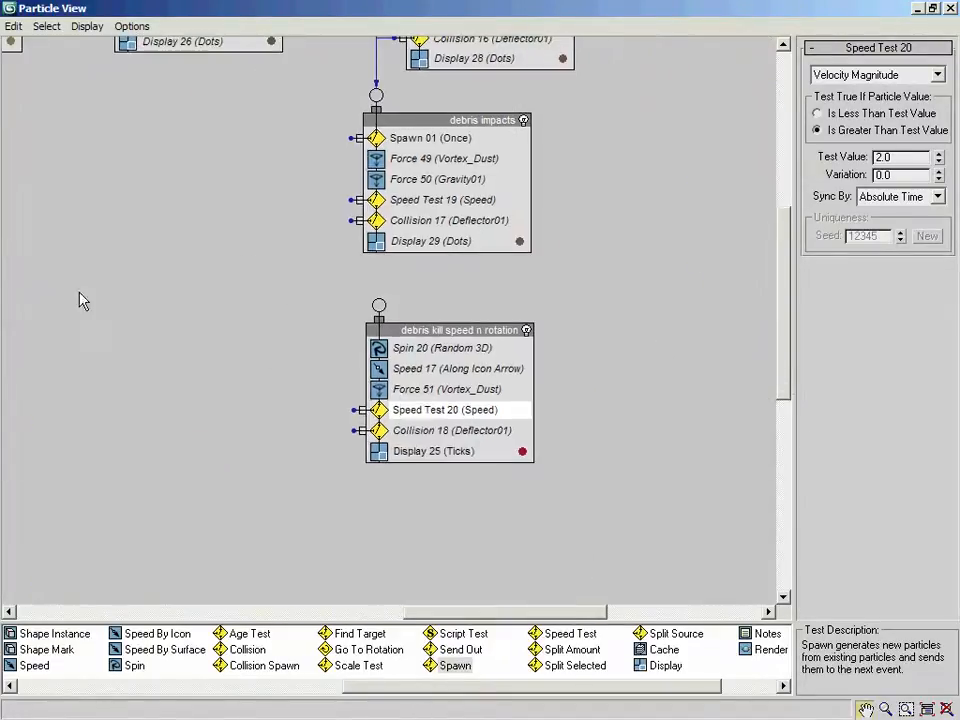
pyautogui.click(437, 201)
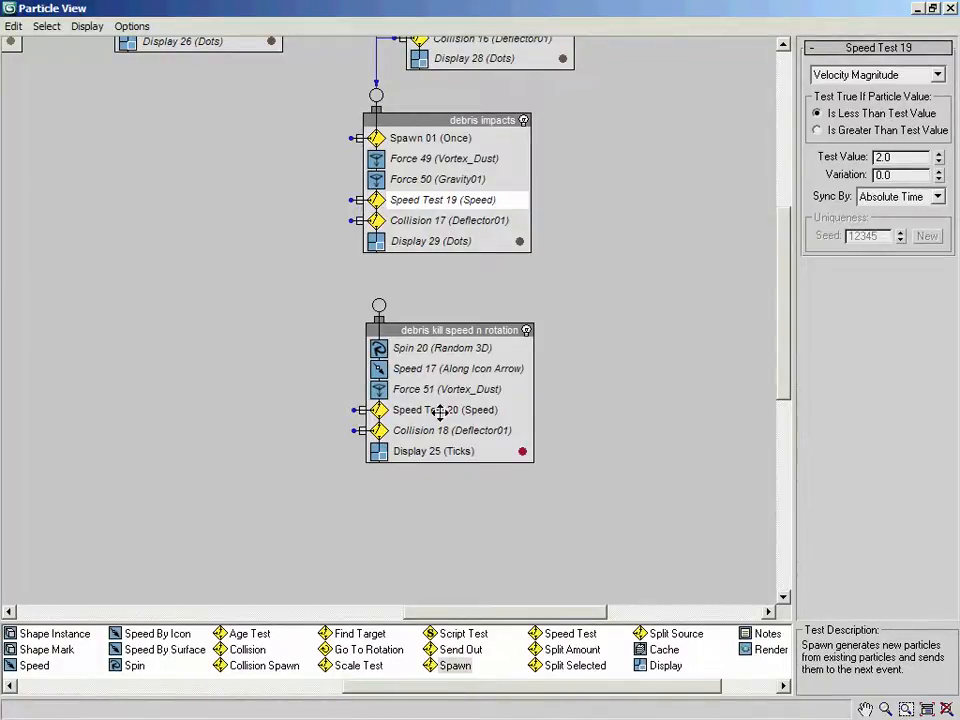
pyautogui.click(381, 427)
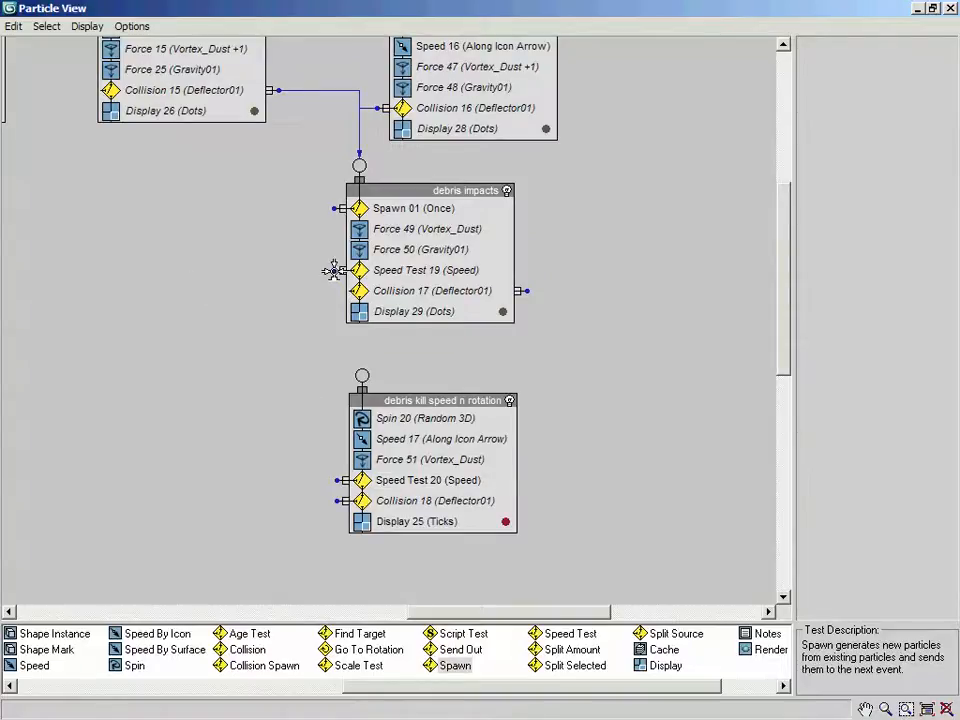
pyautogui.moveTo(330, 270); pyautogui.dragTo(361, 376)
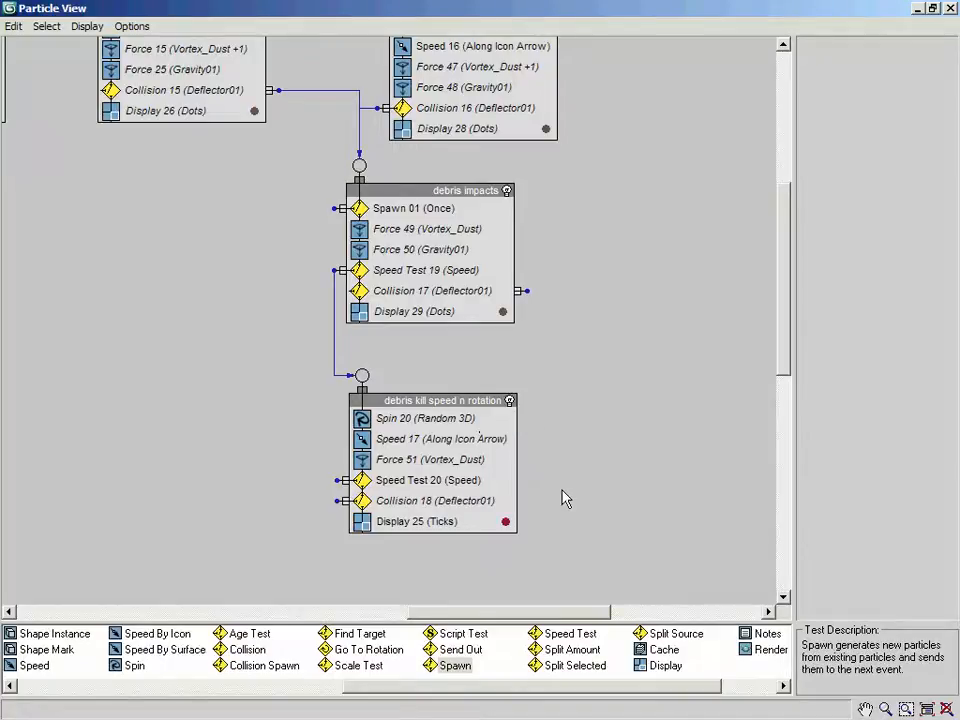
# Step: Replace the Display operator in debris kill speed n rotation with an instance of the Dots Display from debris impacts
pyautogui.scroll(-2, 573, 508)
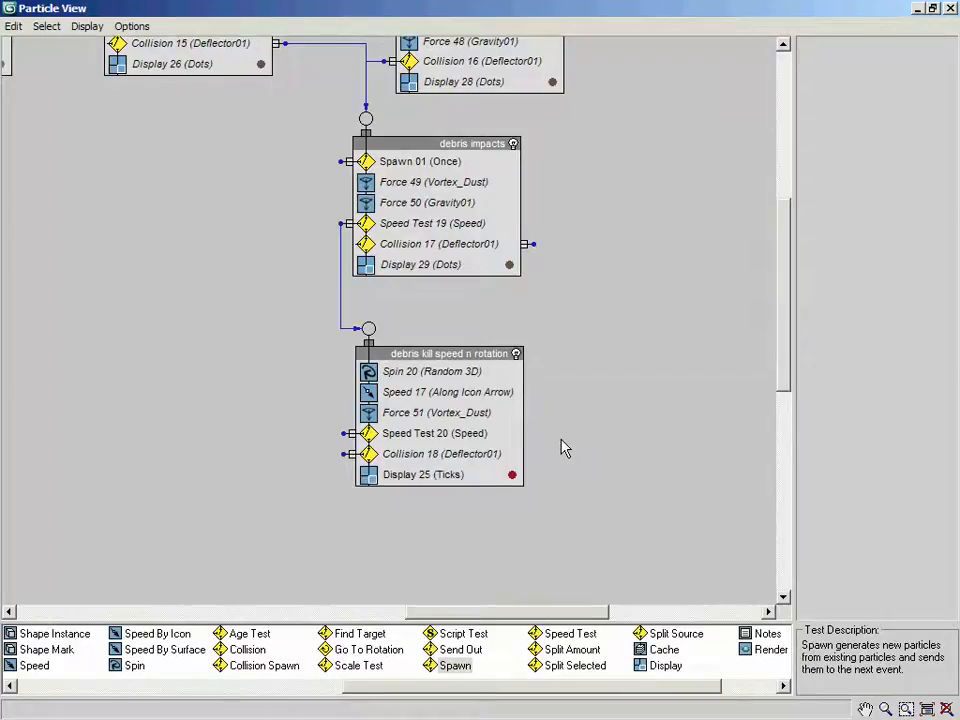
pyautogui.moveTo(575, 308); pyautogui.dragTo(570, 323, button='middle')
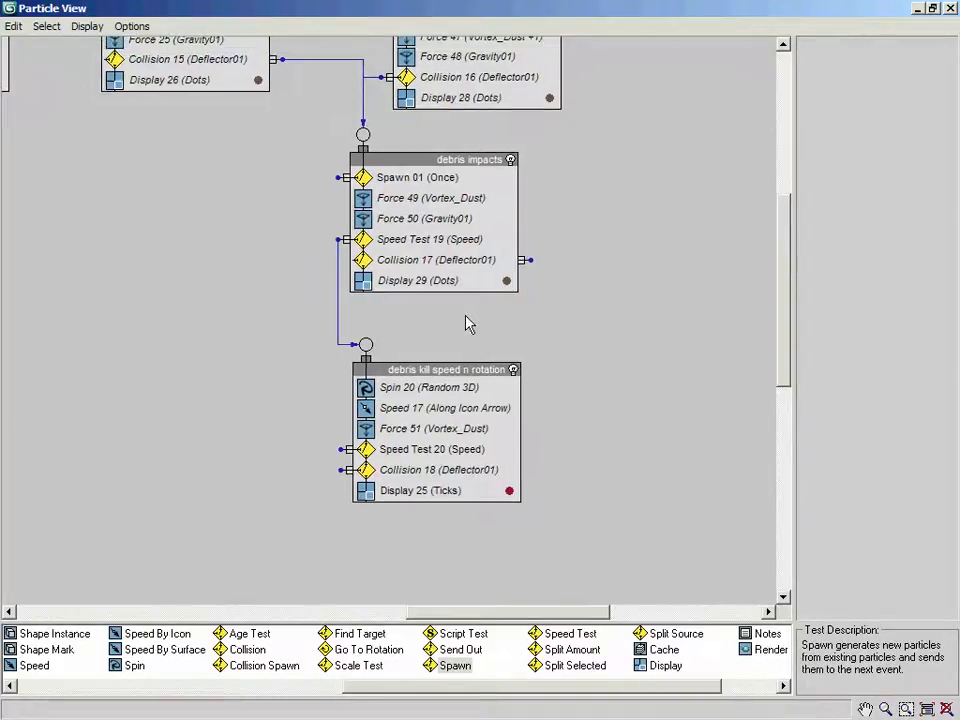
pyautogui.click(422, 280)
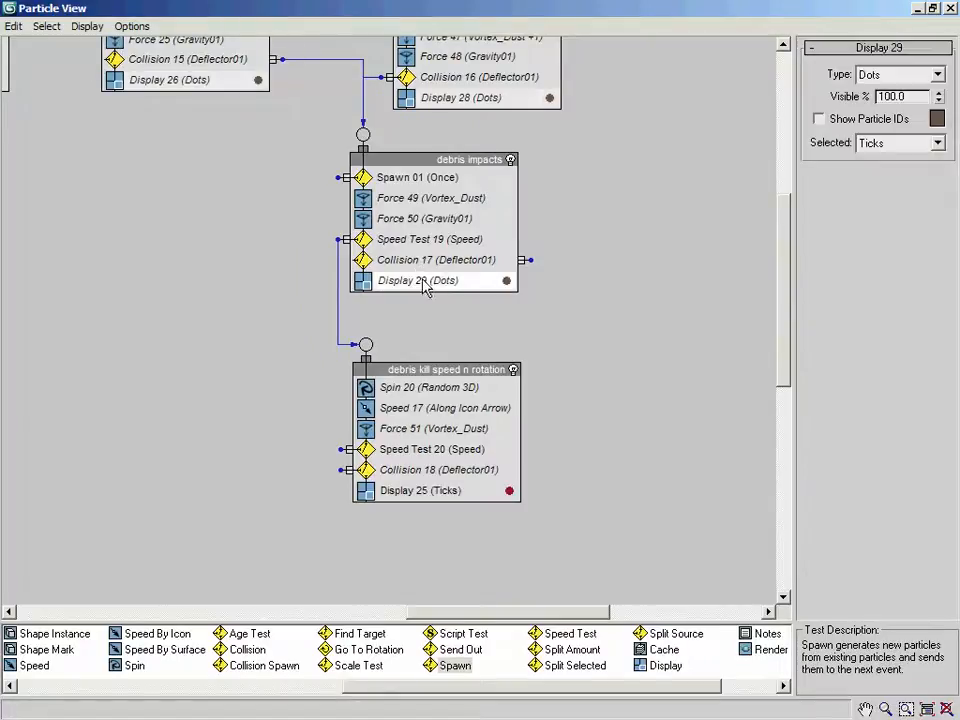
pyautogui.rightClick(429, 291)
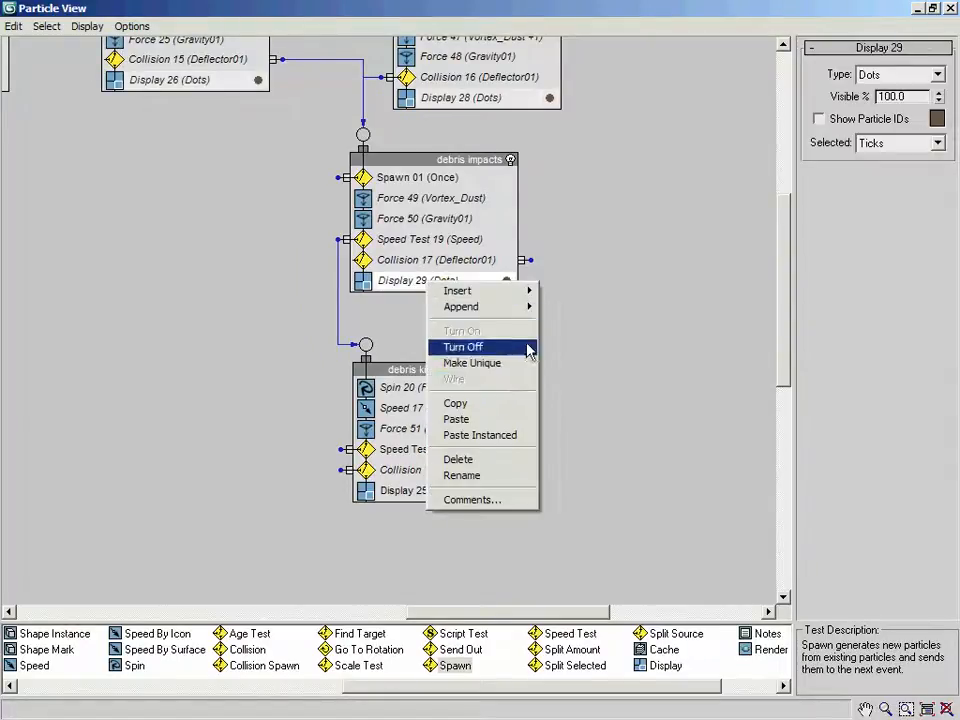
pyautogui.click(504, 401)
pyautogui.rightClick(459, 497)
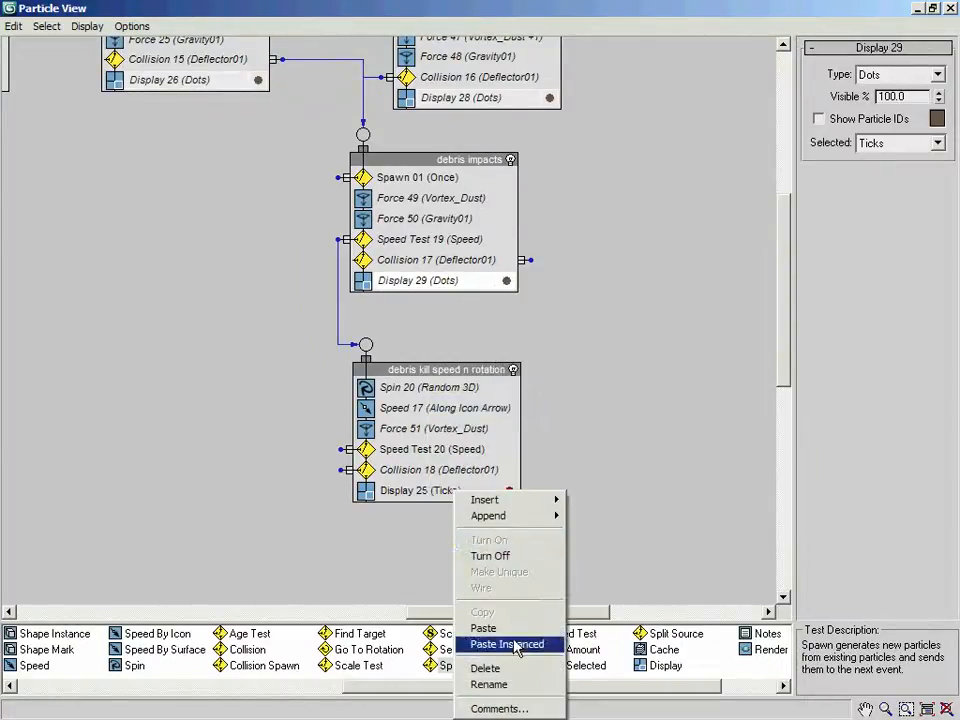
pyautogui.click(483, 628)
pyautogui.moveTo(440, 497); pyautogui.dragTo(439, 510)
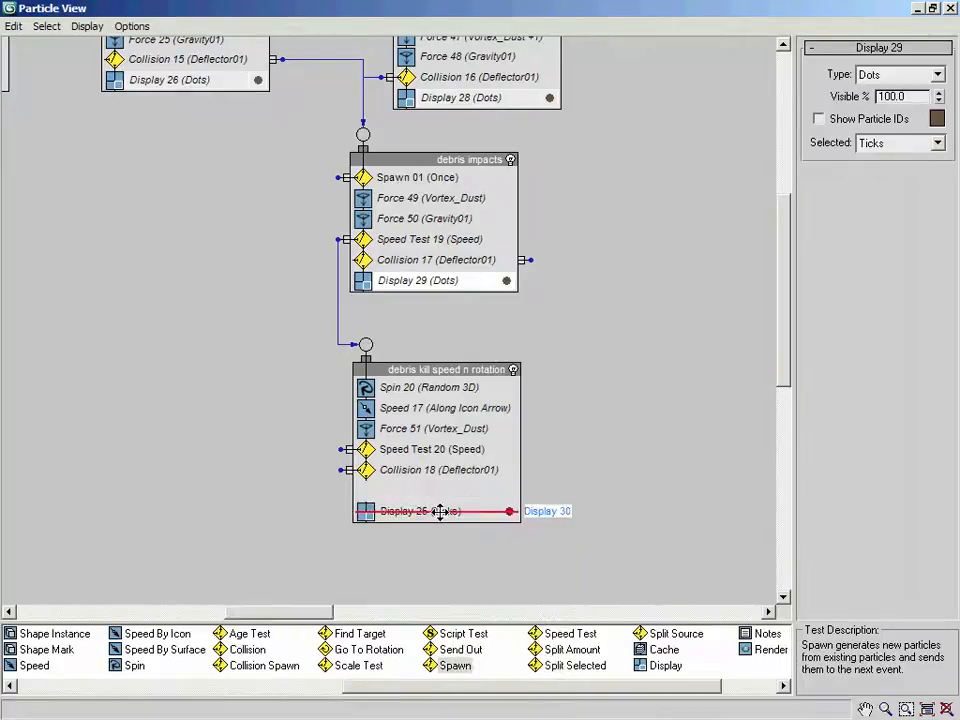
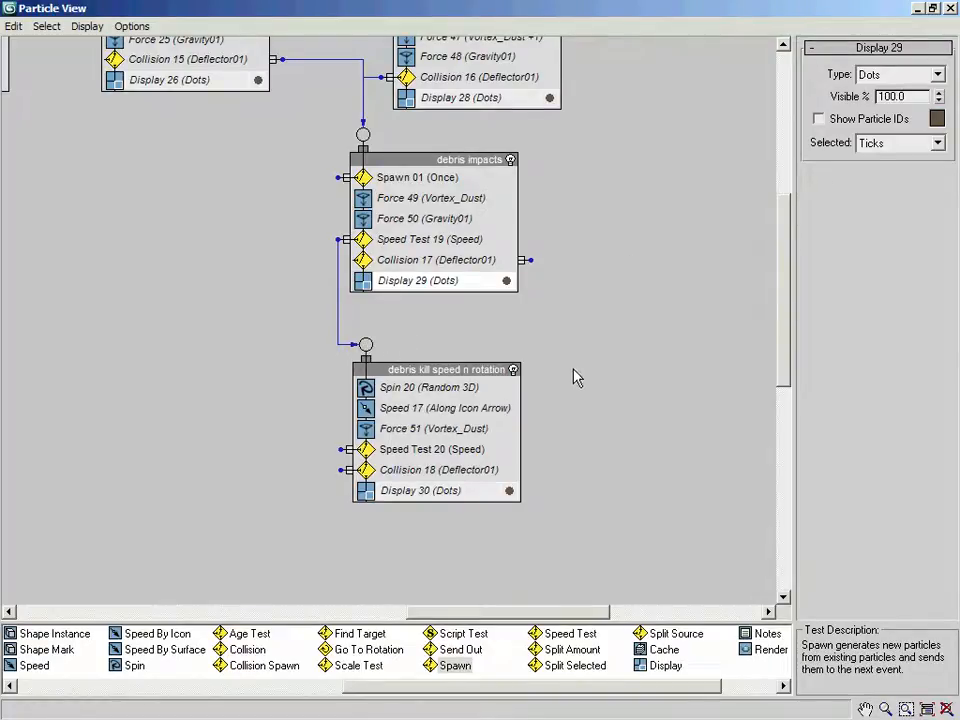
# Step: Clone the debris impacts event as an instance below debris kill speed n rotation
pyautogui.moveTo(573, 377); pyautogui.dragTo(574, 259, button='middle')
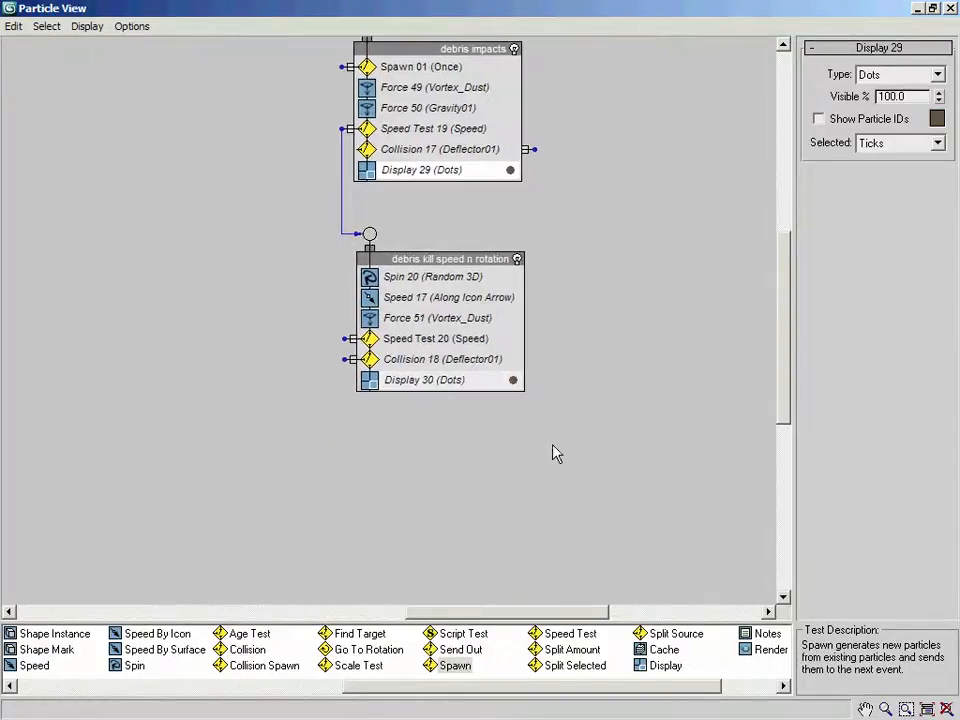
pyautogui.moveTo(565, 211); pyautogui.dragTo(547, 281, button='middle')
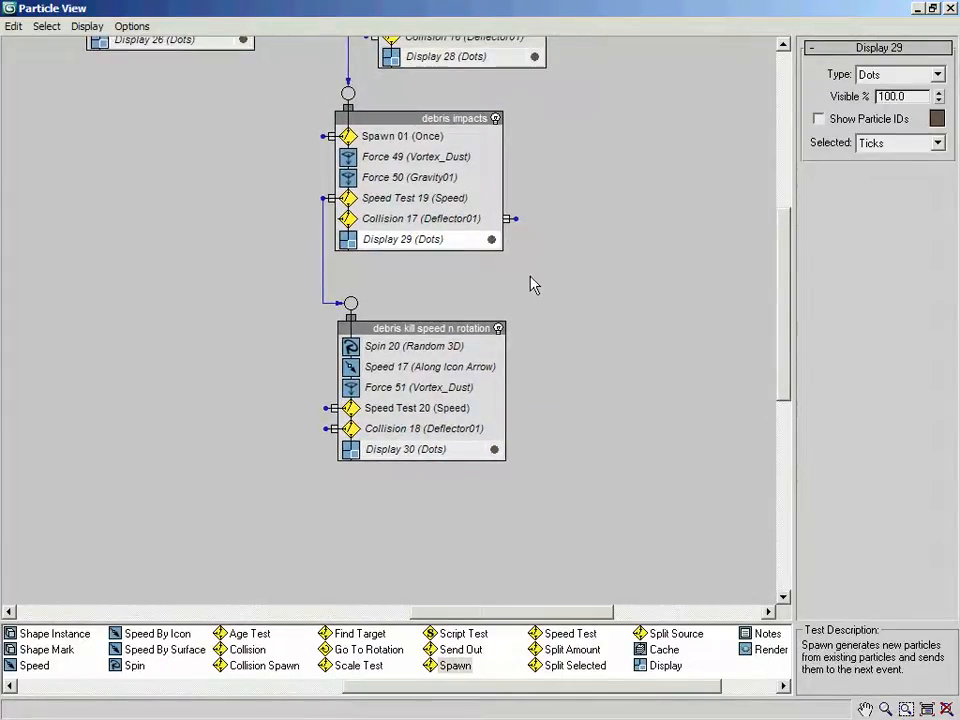
pyautogui.click(425, 120)
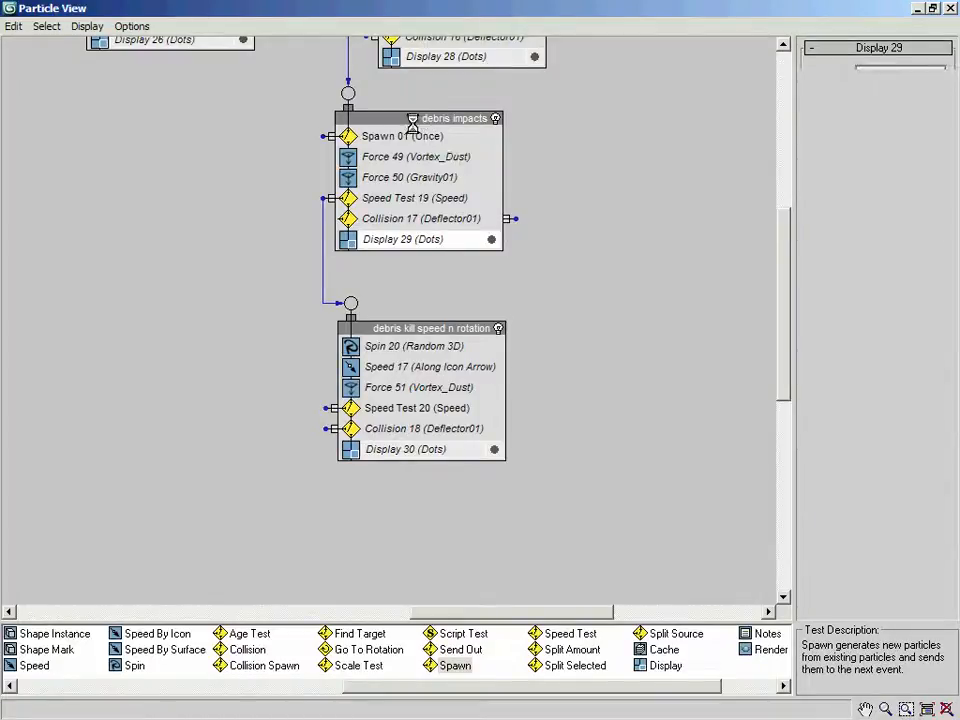
pyautogui.moveTo(418, 120)
pyautogui.keyDown('shift'); pyautogui.mouseDown()
pyautogui.moveTo(514, 150)
pyautogui.moveTo(433, 523)
pyautogui.moveTo(390, 512)
pyautogui.mouseUp(); pyautogui.keyUp('shift')
pyautogui.click(504, 334)
pyautogui.click(422, 424)
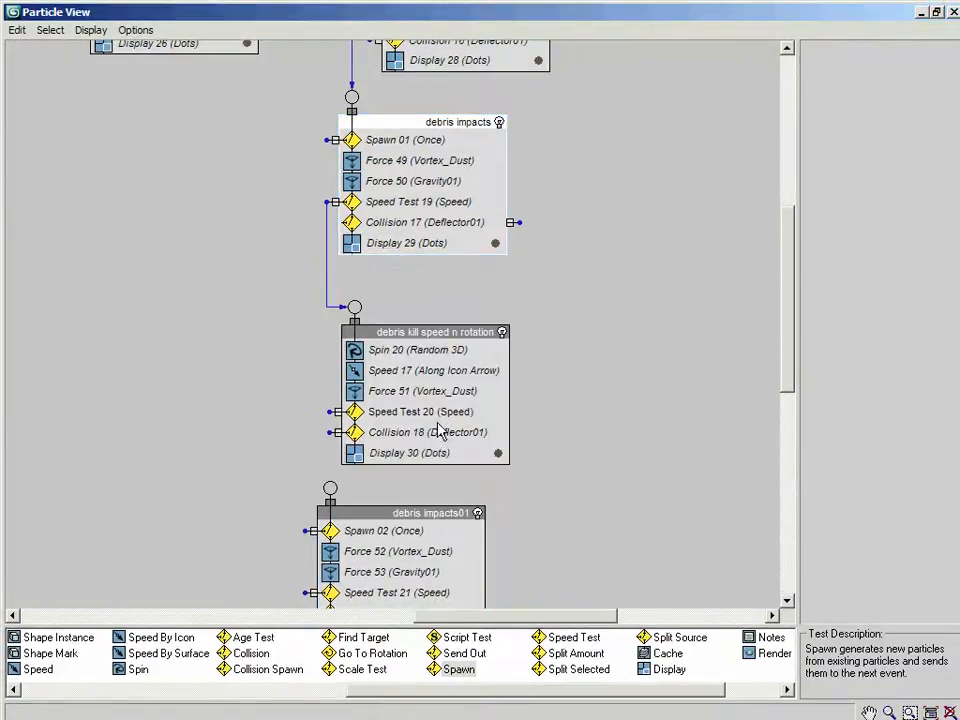
# Step: Remove the Spawn test from the cloned debris impacts01 event and wire its Speed Test to debris kill speed n rotation
pyautogui.moveTo(548, 527); pyautogui.dragTo(510, 357, button='middle')
pyautogui.moveTo(390, 388)
pyautogui.mouseDown()
pyautogui.moveTo(390, 360)
pyautogui.moveTo(398, 370)
pyautogui.mouseUp()
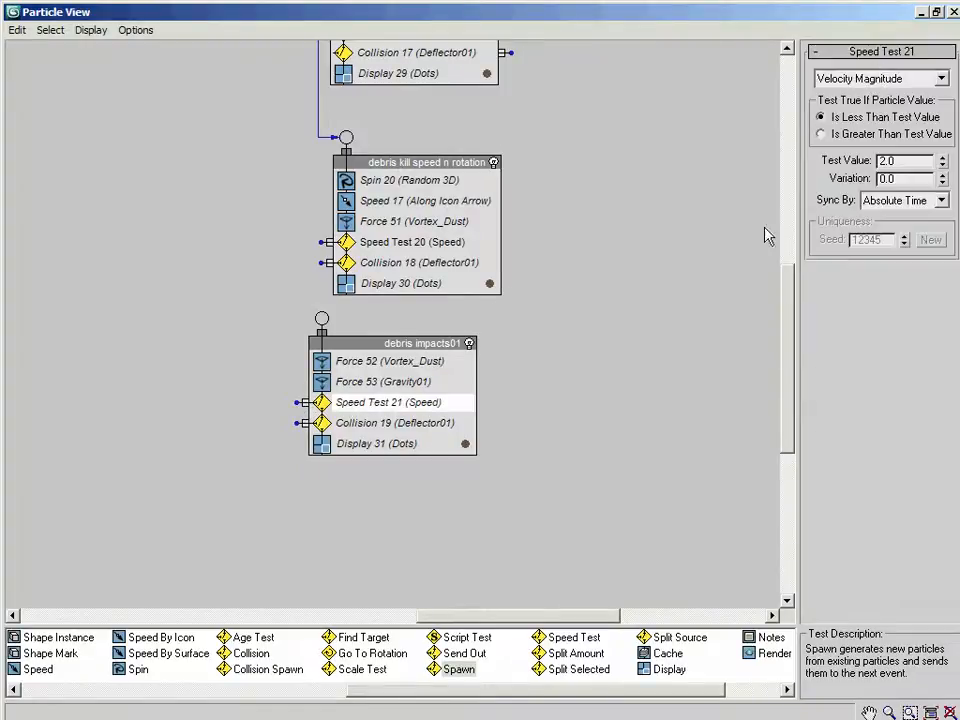
pyautogui.moveTo(296, 401); pyautogui.dragTo(346, 137)
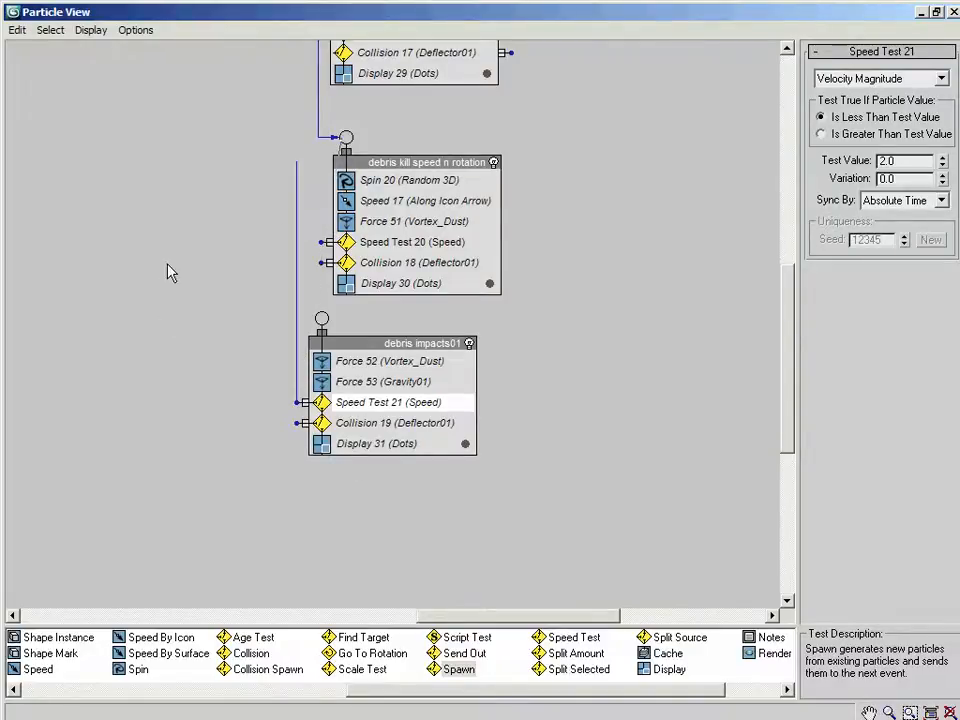
# Step: Copy the Spin operator from debris airbourne intake and paste it as an instance into the debris impacts01 event
pyautogui.moveTo(636, 180); pyautogui.dragTo(527, 277, button='middle')
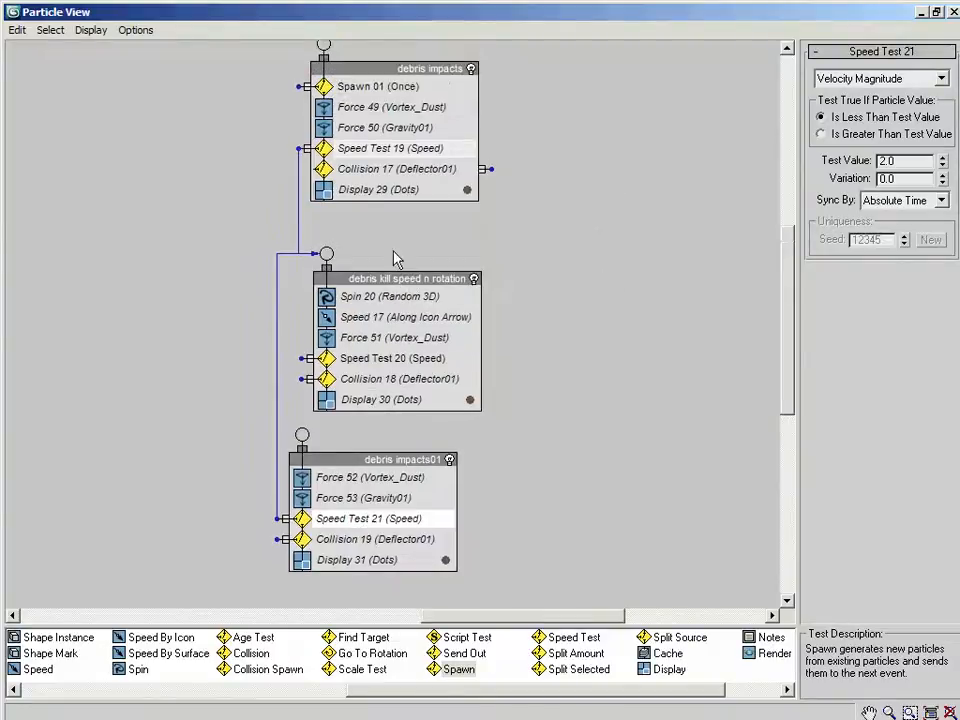
pyautogui.moveTo(551, 200); pyautogui.dragTo(563, 246, button='middle')
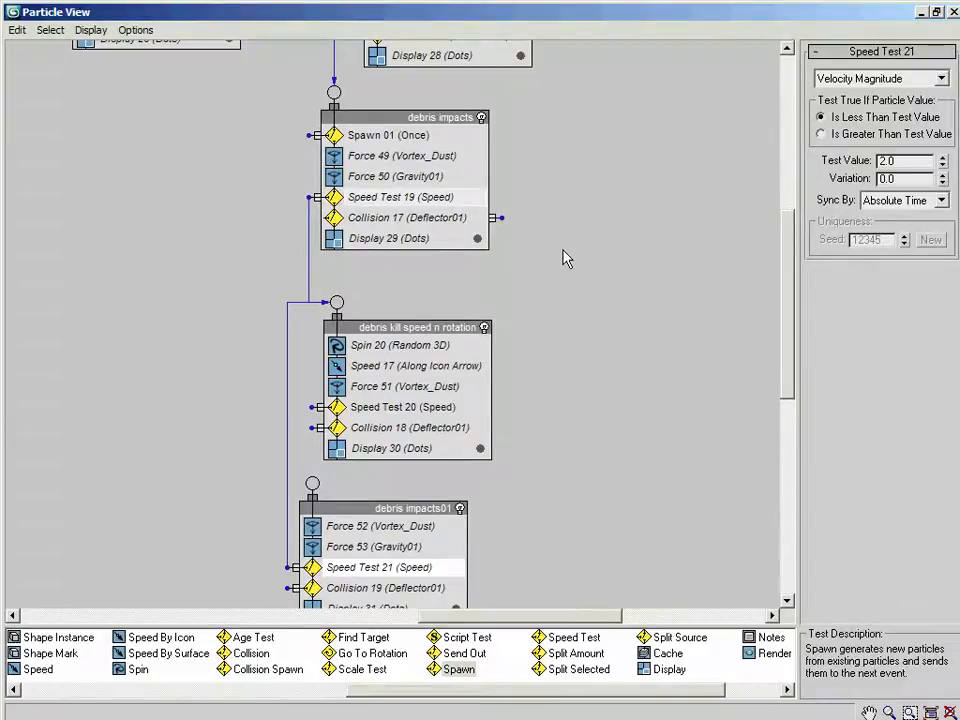
pyautogui.moveTo(527, 186); pyautogui.dragTo(524, 315, button='middle')
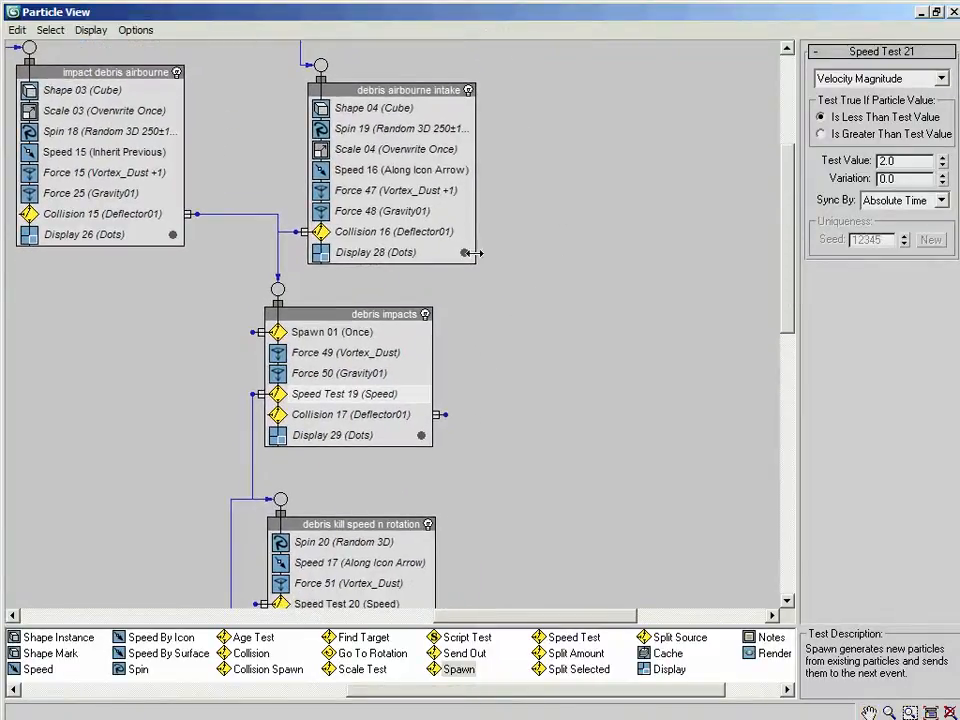
pyautogui.click(411, 128)
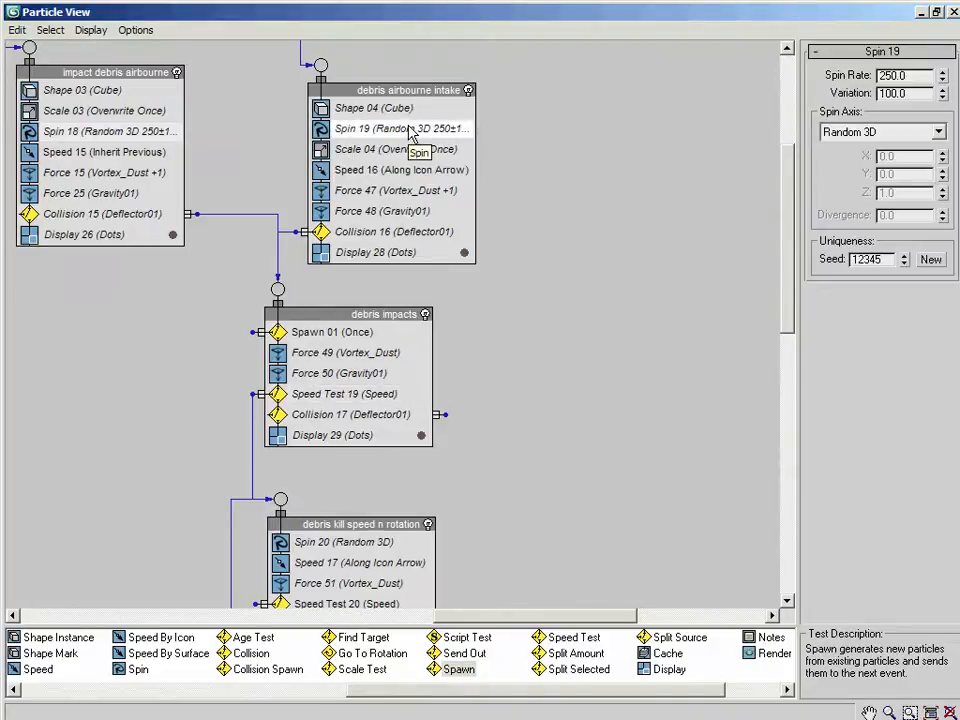
pyautogui.rightClick(400, 123)
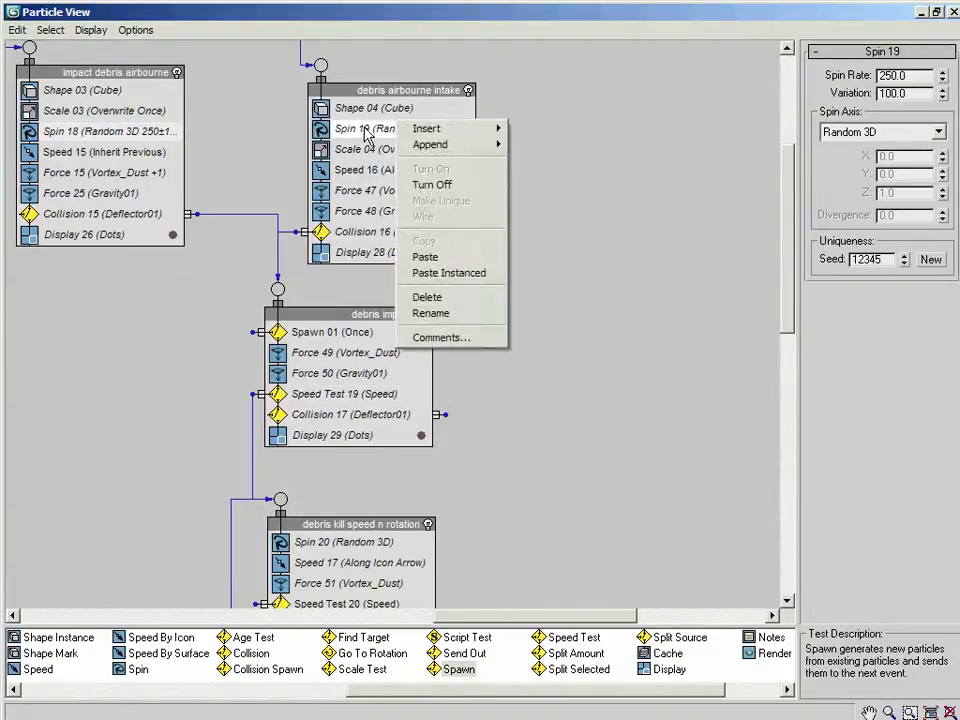
pyautogui.rightClick(365, 138)
pyautogui.click(386, 249)
pyautogui.moveTo(522, 532); pyautogui.dragTo(528, 294, button='middle')
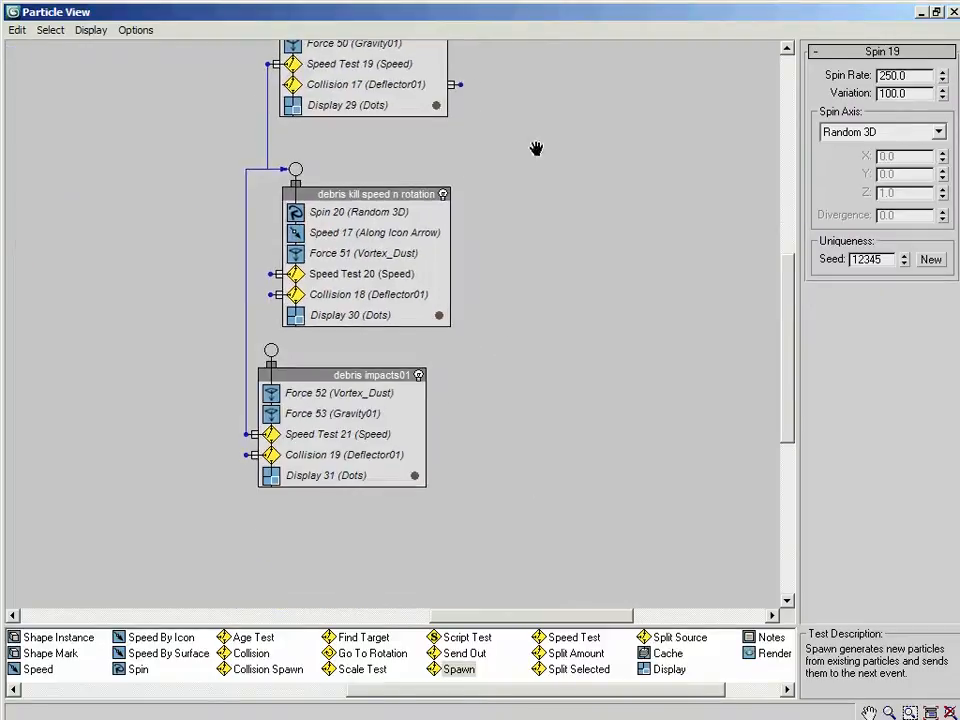
pyautogui.rightClick(346, 392)
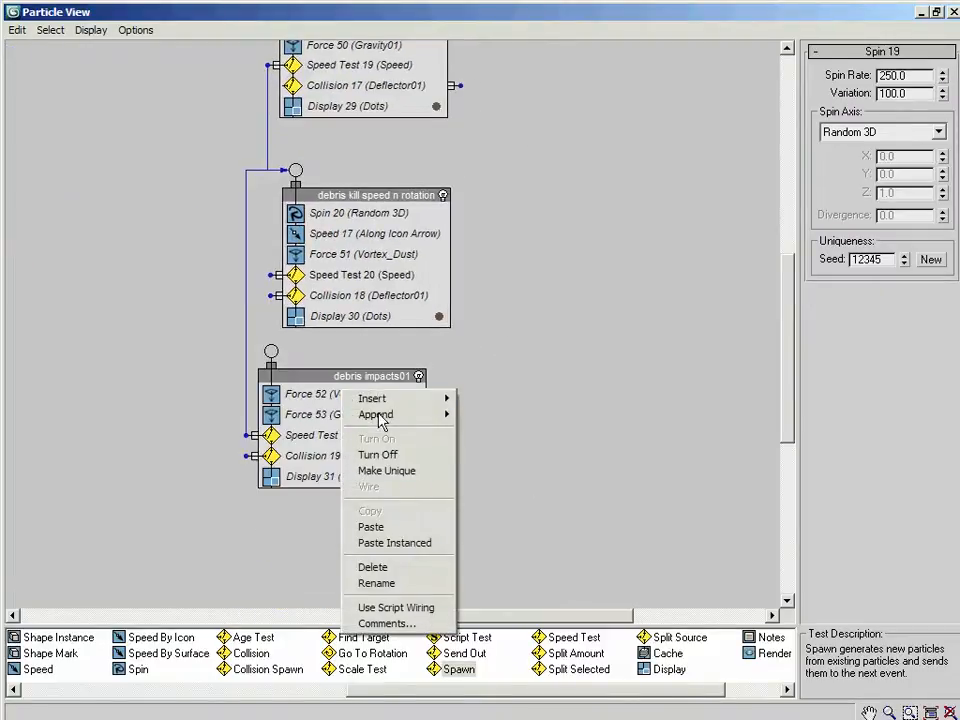
pyautogui.click(403, 545)
pyautogui.moveTo(320, 423); pyautogui.dragTo(476, 428)
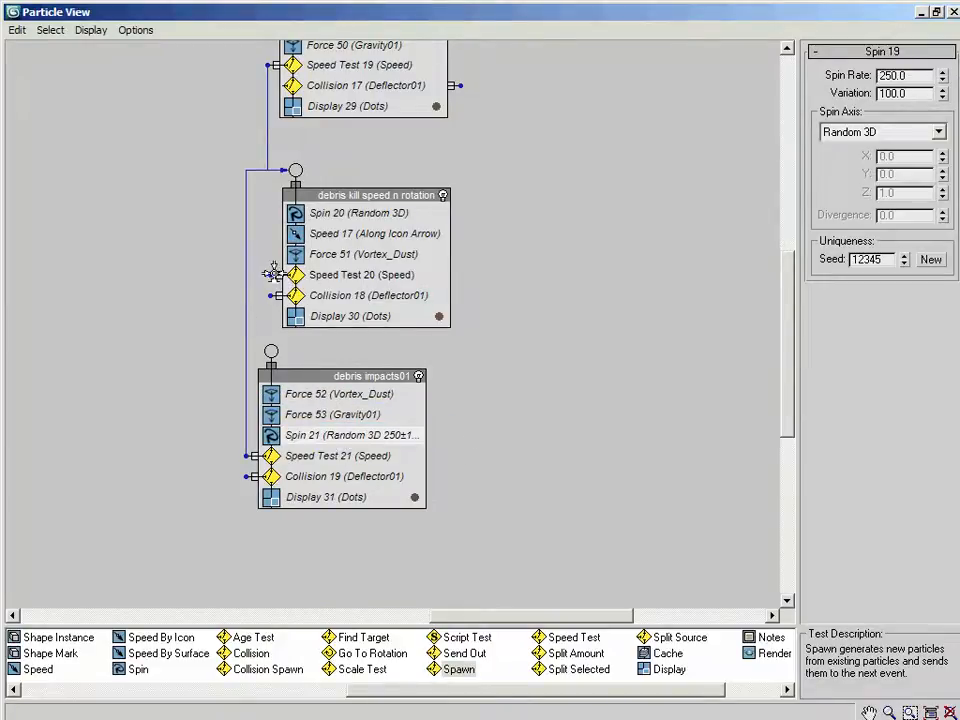
# Step: Flip the Collision test's output in debris kill speed n rotation to the event's right side and wire its Speed Test to debris impacts01
pyautogui.moveTo(279, 296); pyautogui.dragTo(463, 298)
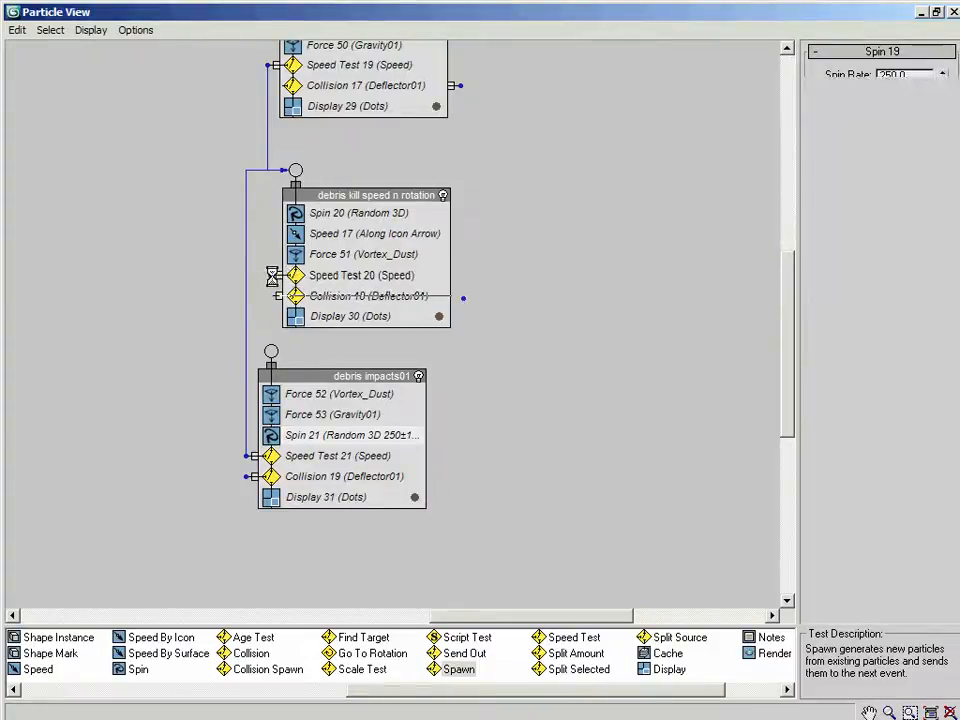
pyautogui.moveTo(272, 275); pyautogui.dragTo(270, 351)
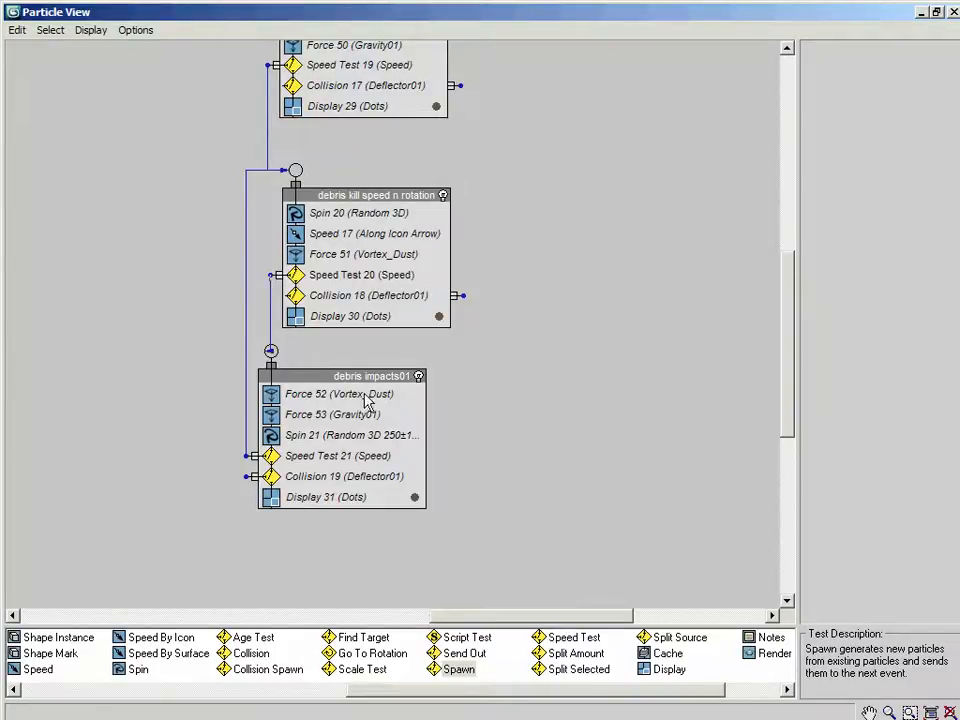
# Step: Rename the debris impacts01 event as debris airbourne again
pyautogui.moveTo(493, 281); pyautogui.dragTo(467, 359, button='middle')
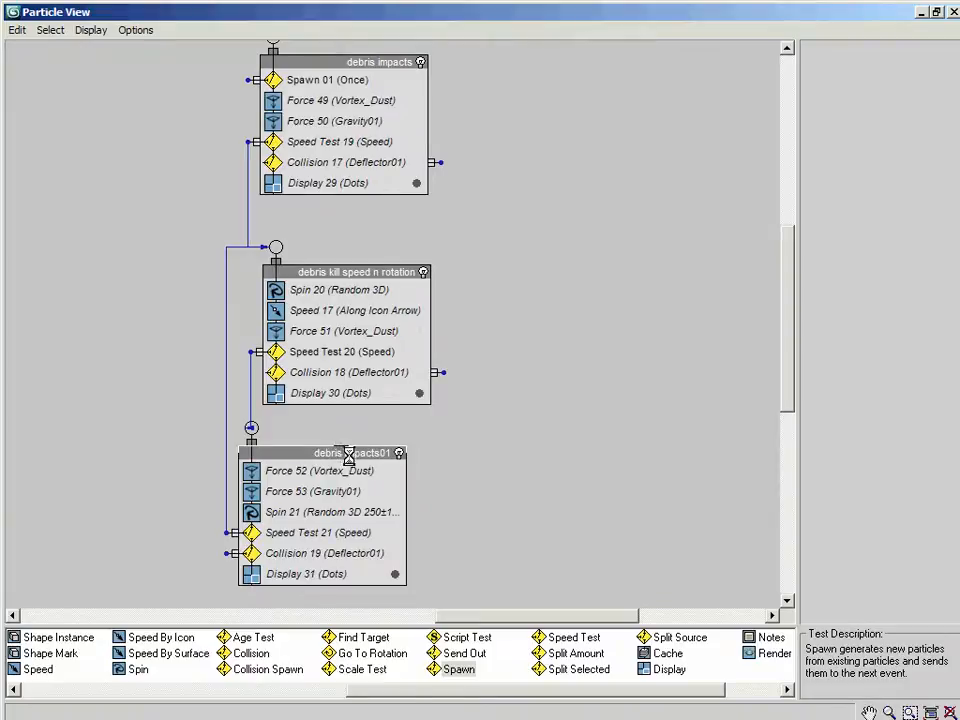
pyautogui.rightClick(343, 453)
pyautogui.click(390, 583)
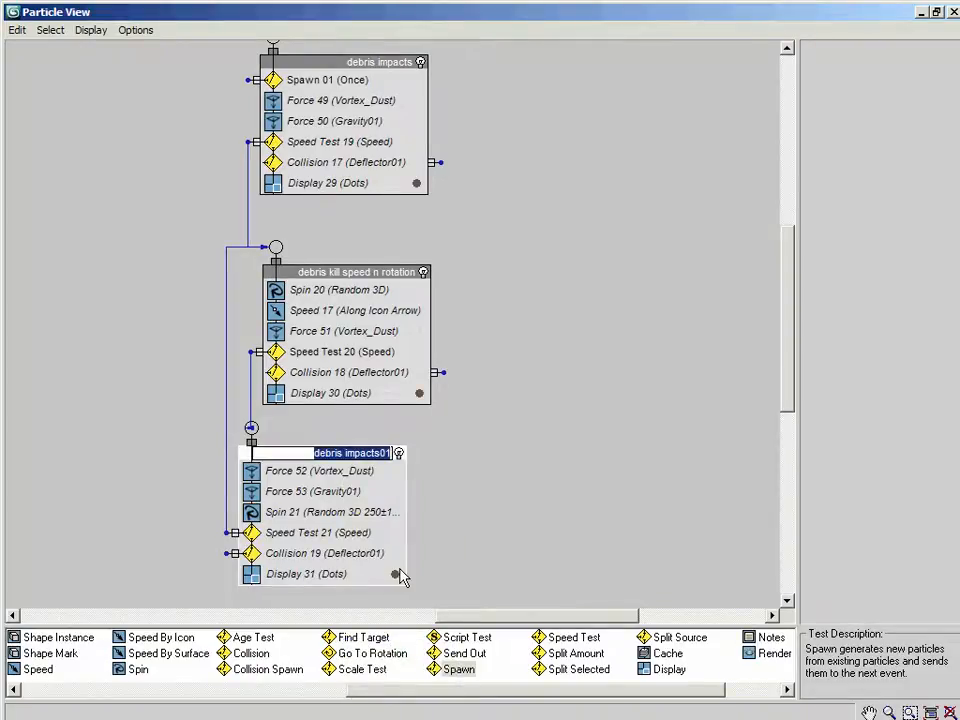
pyautogui.write('debris ai')
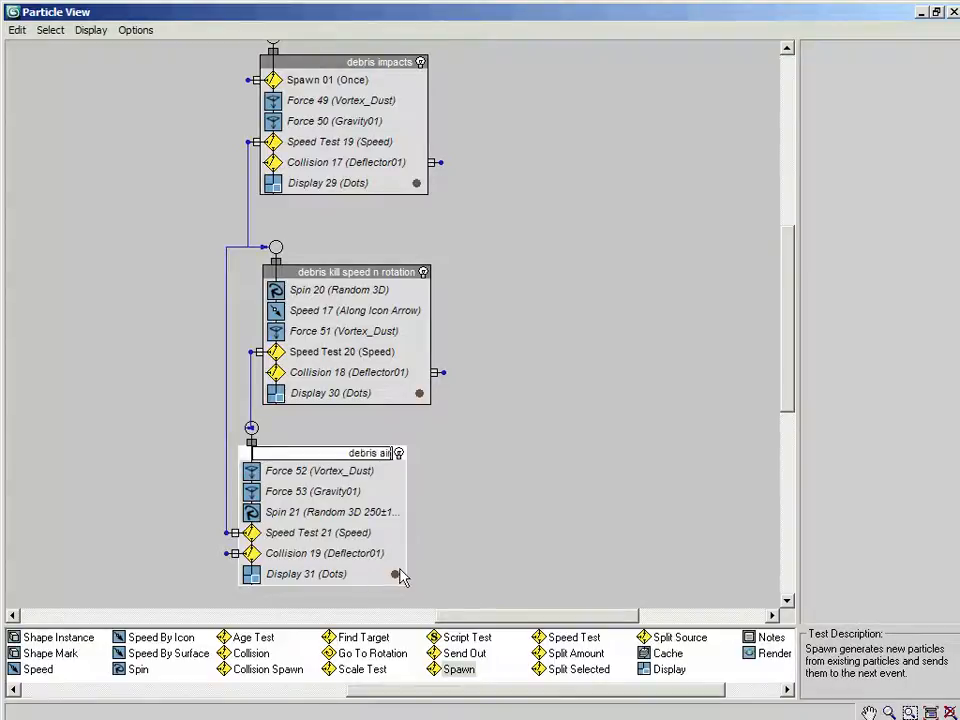
pyautogui.write('rbou')
pyautogui.write('again')
pyautogui.press('Return')
# Step: Set the motion blur type to Image in the object properties of both PF Source impacts and PF Source dust and debris
pyautogui.moveTo(345, 68); pyautogui.dragTo(595, 257, button='middle')
pyautogui.moveTo(153, 331); pyautogui.dragTo(249, 394, button='middle')
pyautogui.scroll(3, 210, 219)
pyautogui.moveTo(276, 174); pyautogui.dragTo(278, 401, button='middle')
pyautogui.moveTo(263, 196); pyautogui.dragTo(277, 214, button='middle')
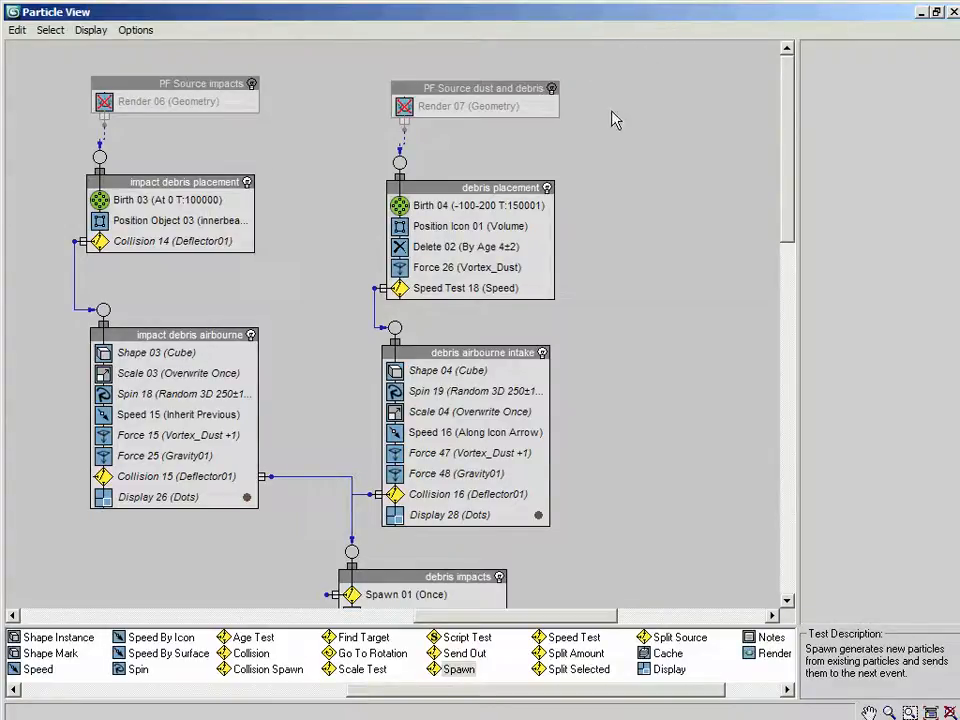
pyautogui.click(921, 12)
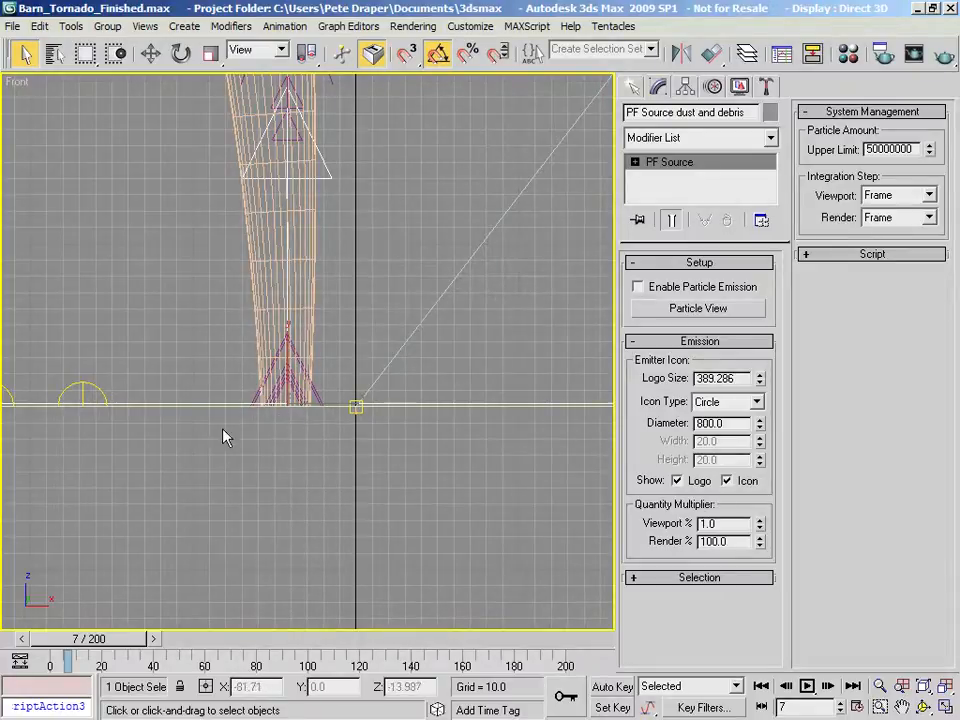
pyautogui.moveTo(0, 122); pyautogui.dragTo(706, 148)
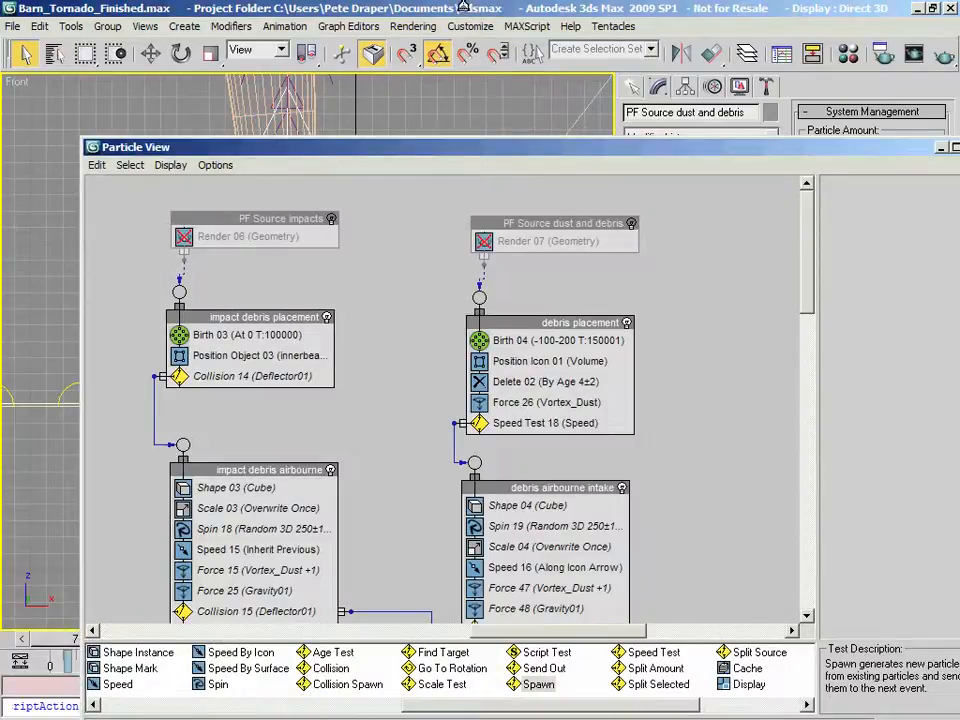
pyautogui.moveTo(705, 358); pyautogui.dragTo(765, 295, button='middle')
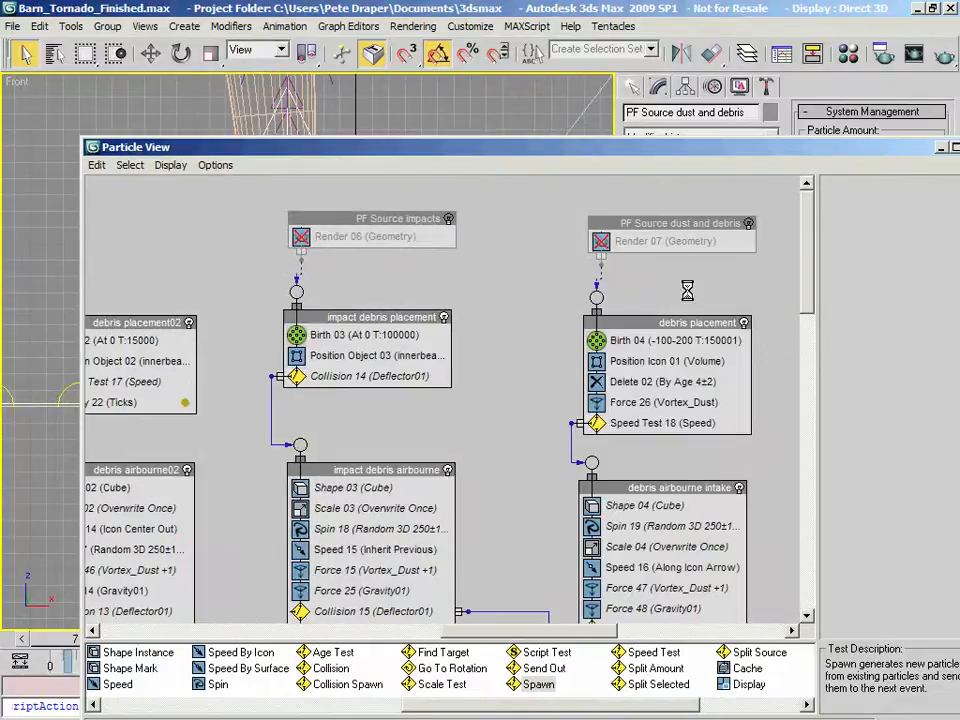
pyautogui.click(676, 230)
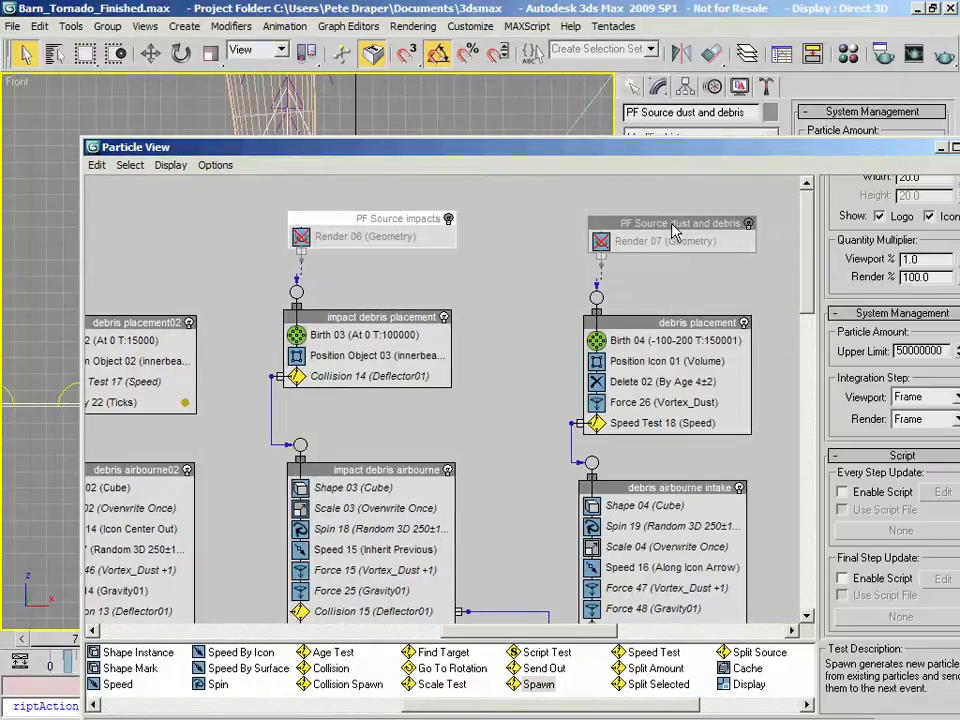
pyautogui.click(671, 224)
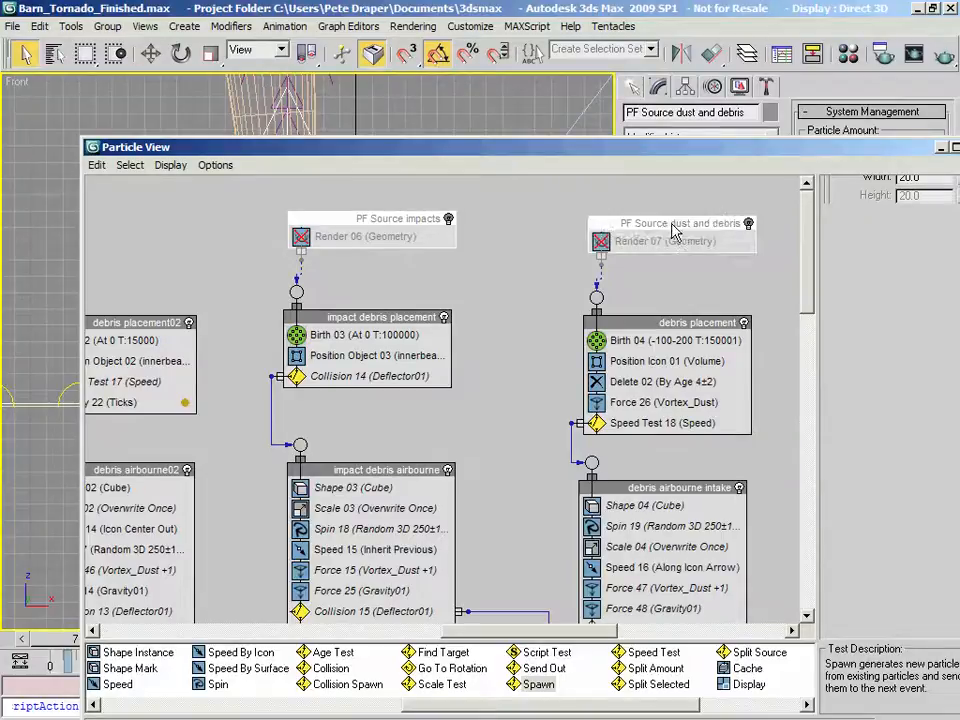
pyautogui.rightClick(672, 230)
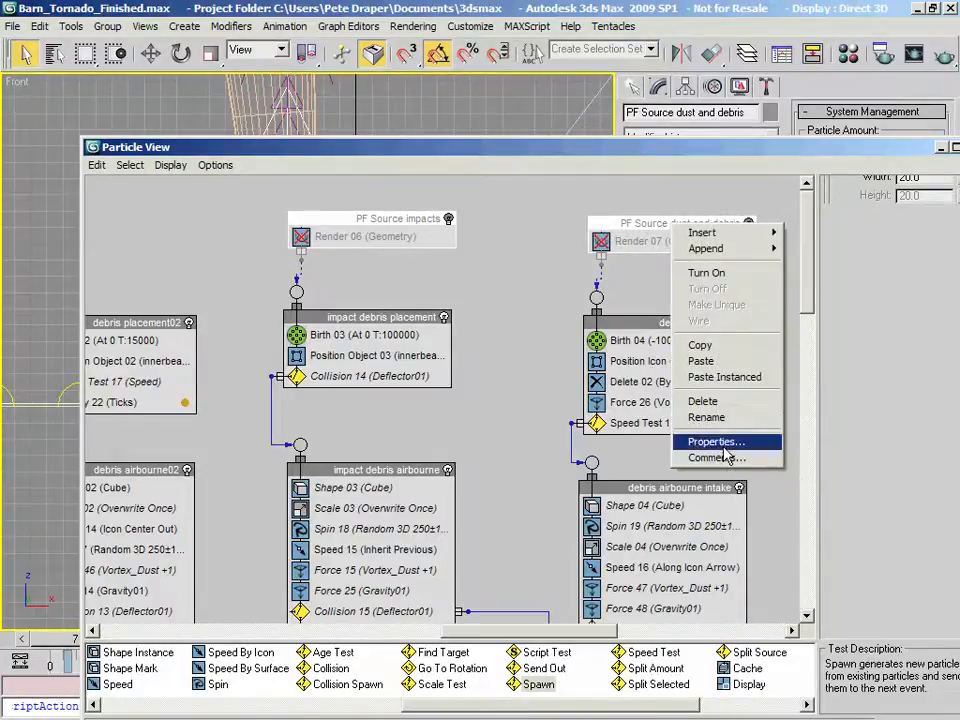
pyautogui.click(715, 441)
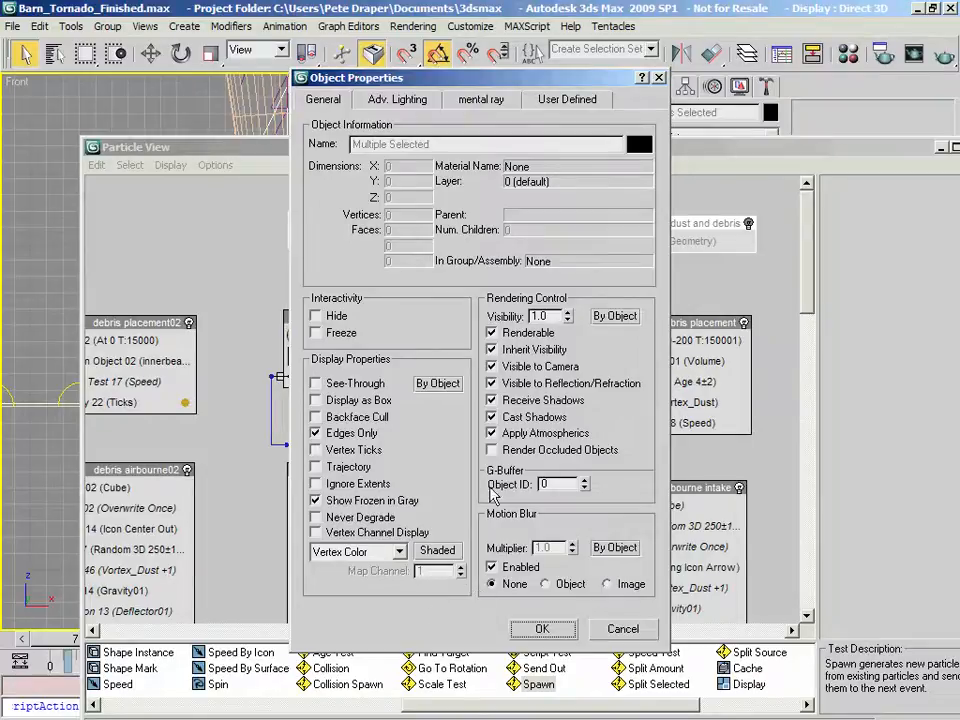
pyautogui.moveTo(450, 82)
pyautogui.mouseDown()
pyautogui.moveTo(478, 86)
pyautogui.moveTo(448, 92)
pyautogui.mouseUp()
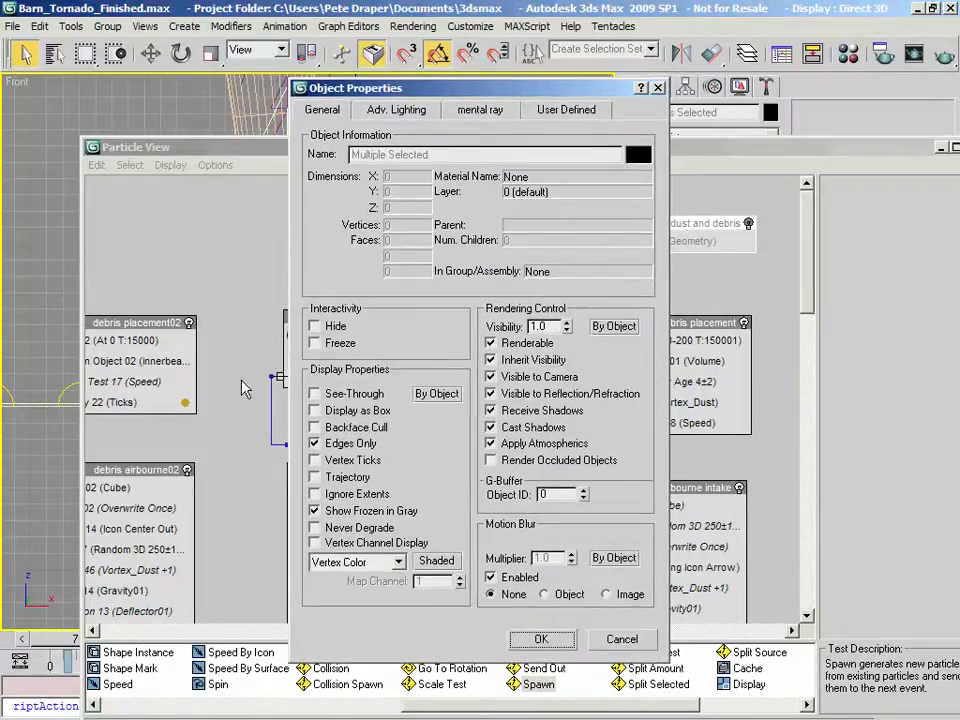
pyautogui.click(620, 596)
pyautogui.click(545, 641)
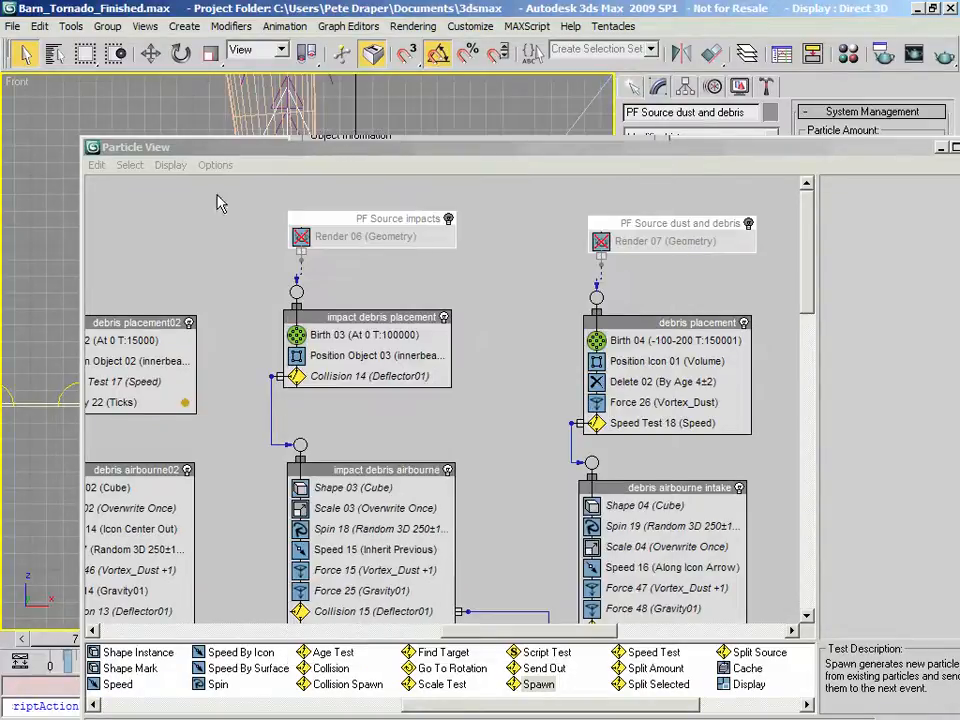
# Step: Review the event wiring of the dust and debris flow from its source down through debris impacts and debris kill speed n rotation
pyautogui.moveTo(705, 282); pyautogui.dragTo(480, 183, button='middle')
pyautogui.moveTo(608, 395); pyautogui.dragTo(505, 233, button='middle')
pyautogui.moveTo(517, 460); pyautogui.dragTo(546, 208, button='middle')
pyautogui.moveTo(550, 420); pyautogui.dragTo(547, 248, button='middle')
pyautogui.moveTo(522, 180); pyautogui.dragTo(543, 442, button='middle')
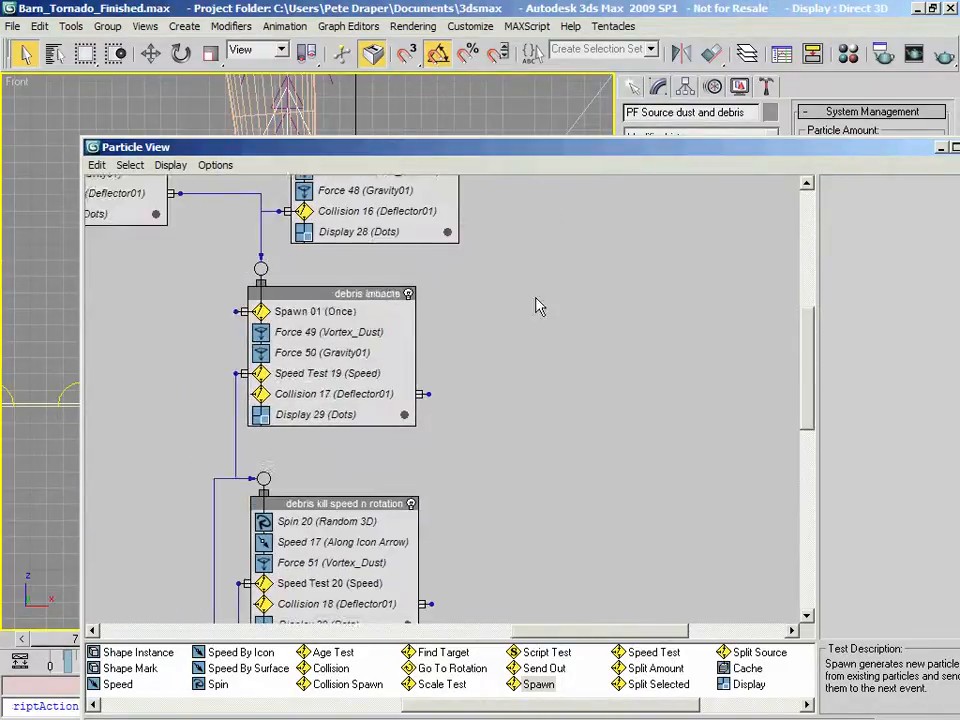
pyautogui.moveTo(455, 190); pyautogui.dragTo(462, 397, button='middle')
pyautogui.moveTo(459, 288); pyautogui.dragTo(474, 430, button='middle')
pyautogui.moveTo(567, 293); pyautogui.dragTo(499, 366, button='middle')
pyautogui.moveTo(576, 393); pyautogui.dragTo(446, 394, button='middle')
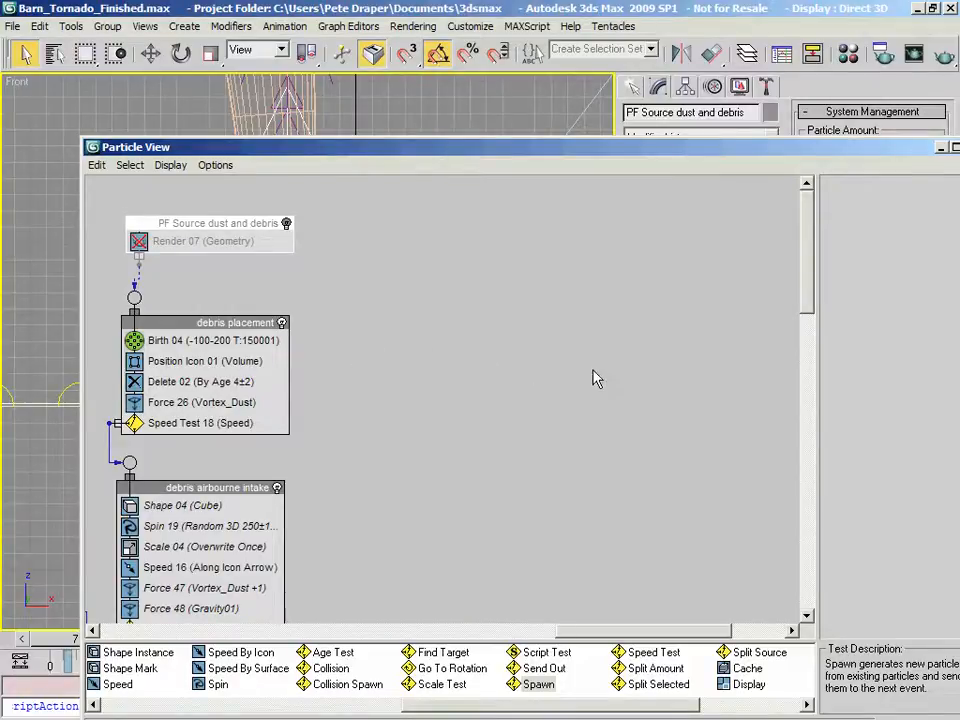
# Step: Minimize the Particle View and save the scene
pyautogui.moveTo(490, 160); pyautogui.dragTo(594, 519)
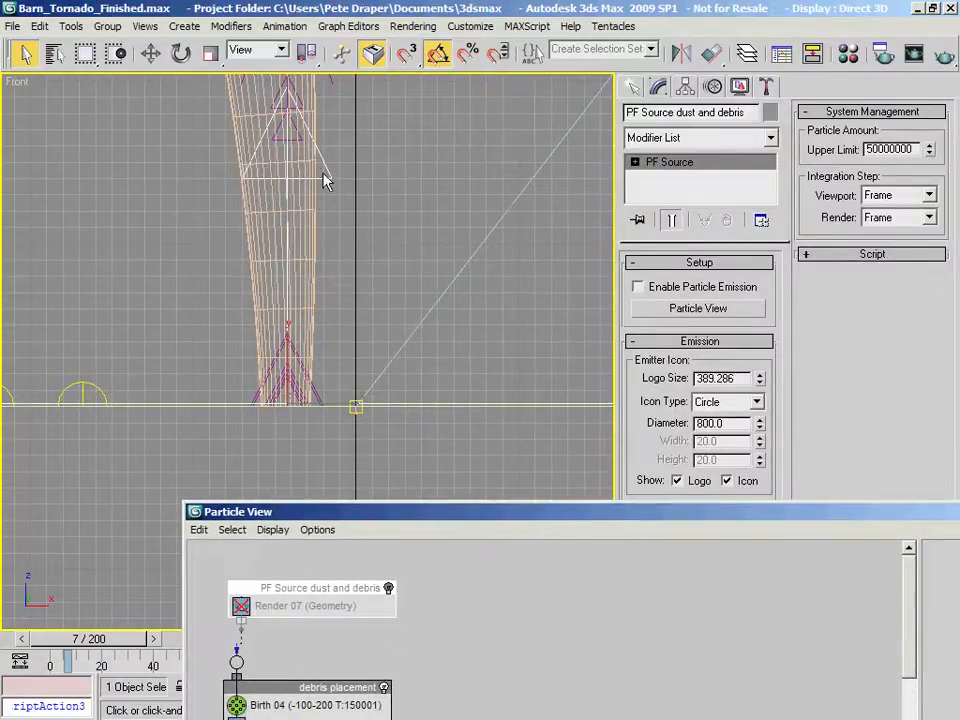
pyautogui.moveTo(530, 514); pyautogui.dragTo(403, 180)
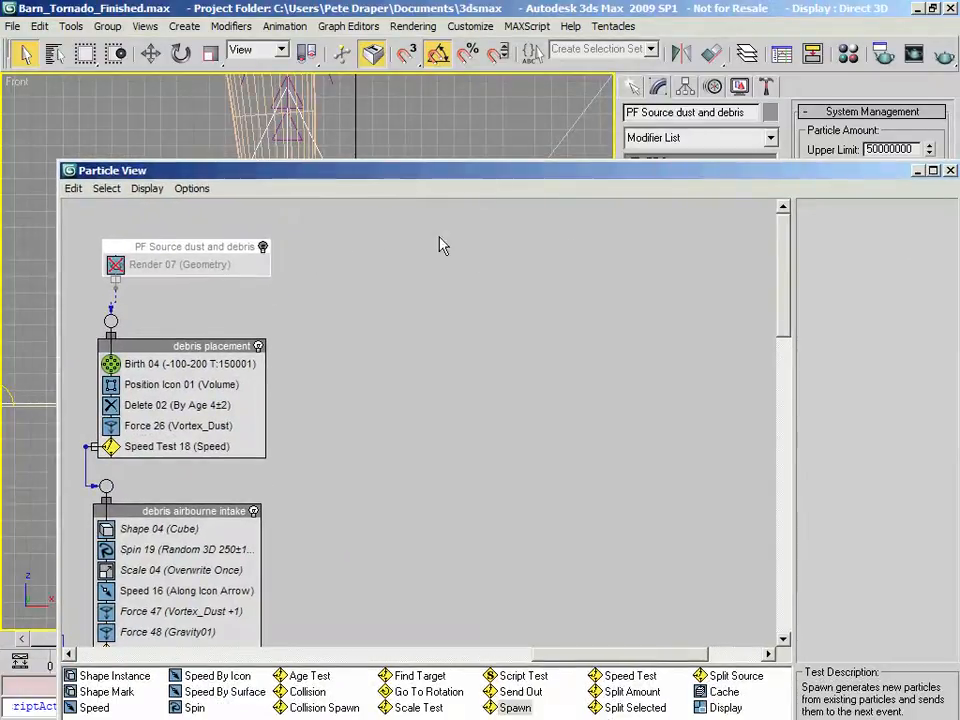
pyautogui.moveTo(383, 181); pyautogui.dragTo(423, 211)
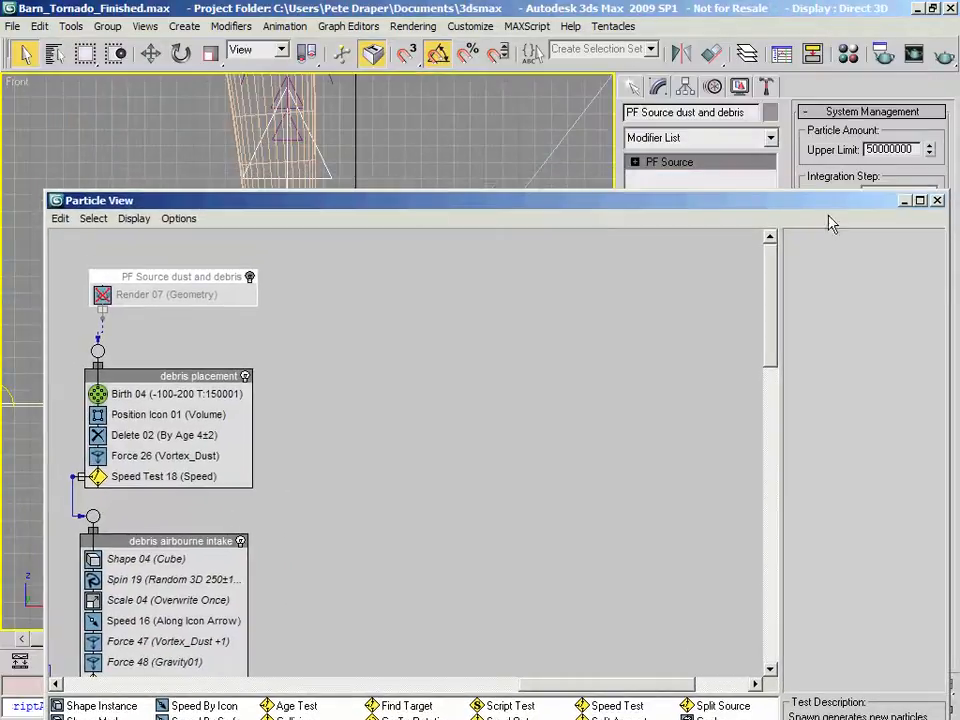
pyautogui.click(907, 201)
pyautogui.hotkey('ctrl', 's')
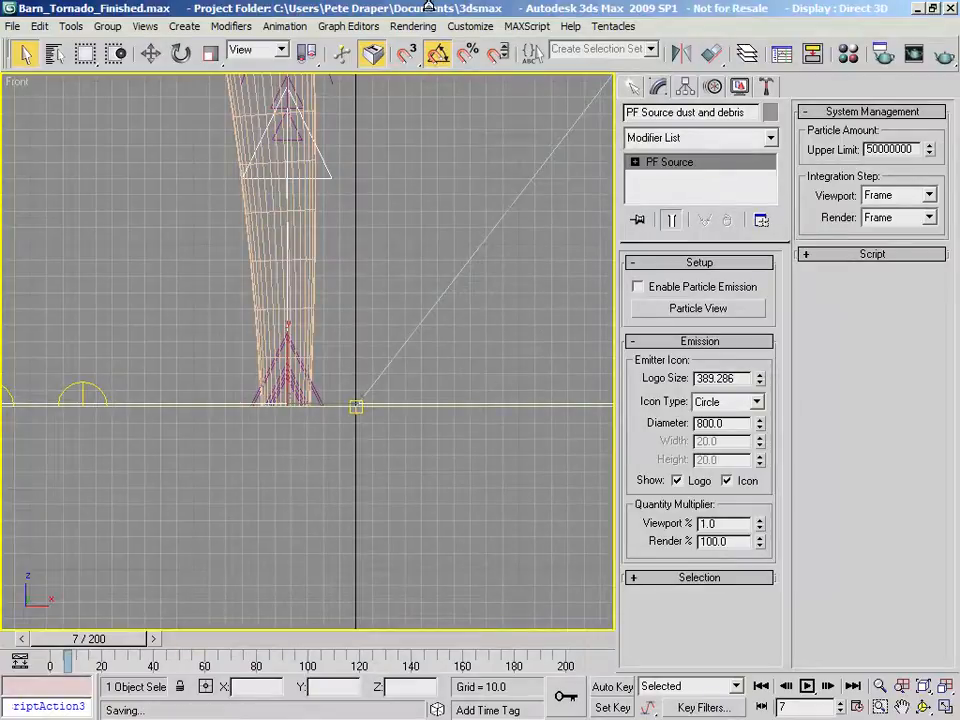
# Step: Show the scene shaded through Camera01 and turn on PF Source dust and debris, leaving nothing selected
pyautogui.press('c')
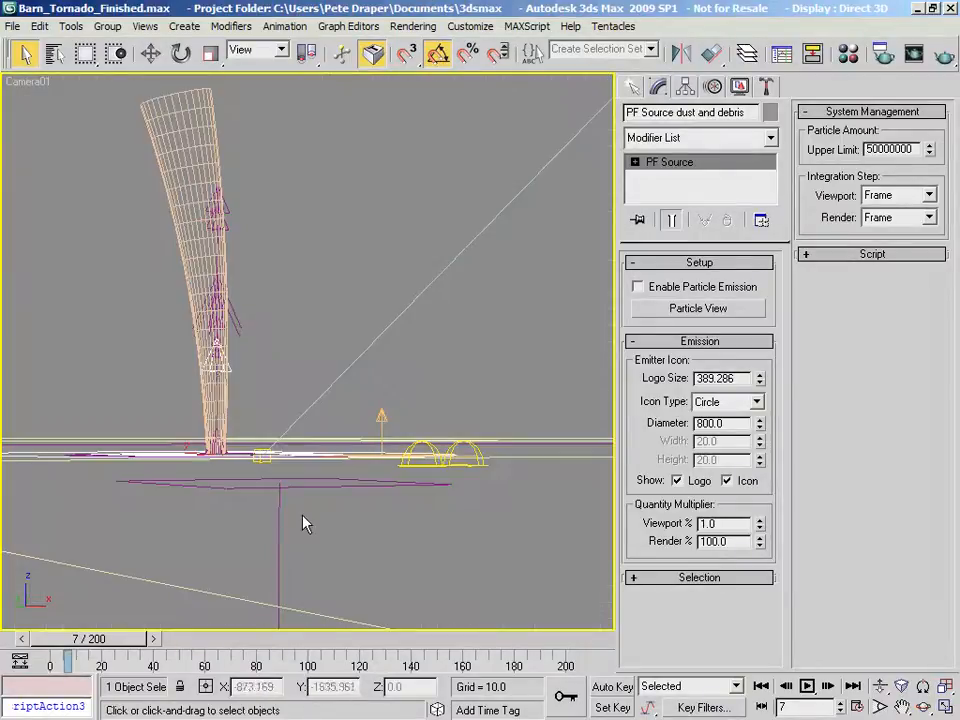
pyautogui.press('F3')
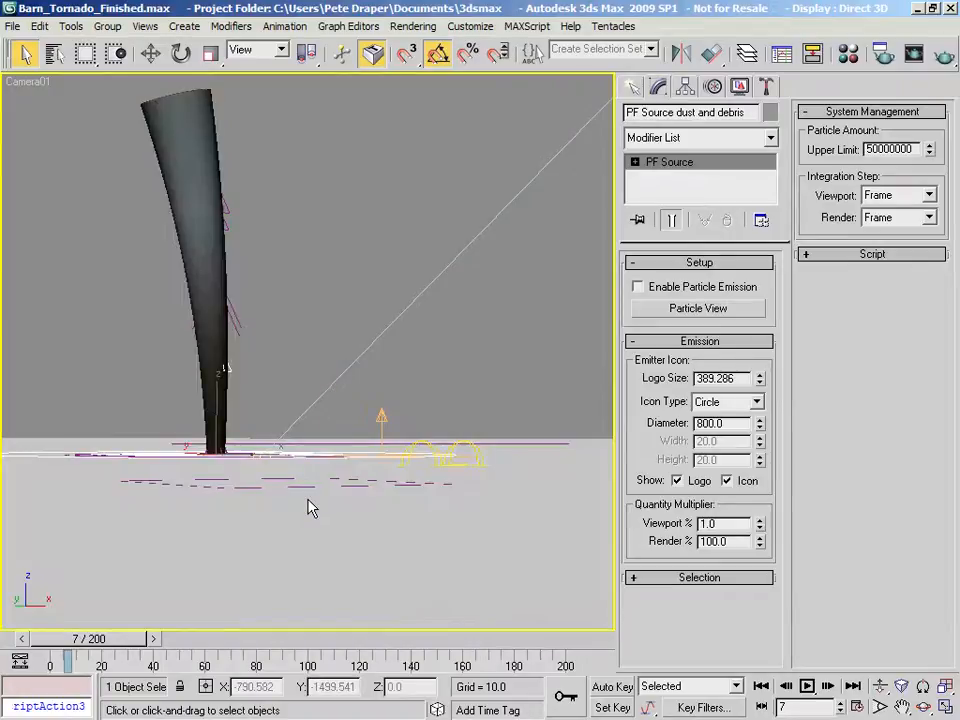
pyautogui.press('6')
pyautogui.moveTo(206, 213); pyautogui.dragTo(375, 231, button='middle')
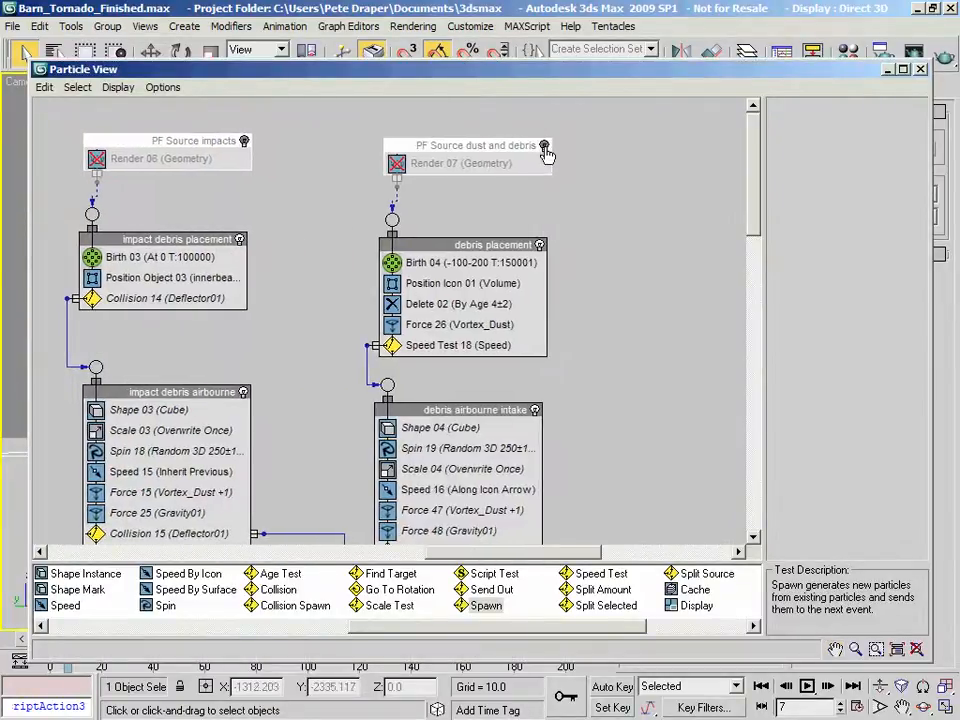
pyautogui.click(544, 147)
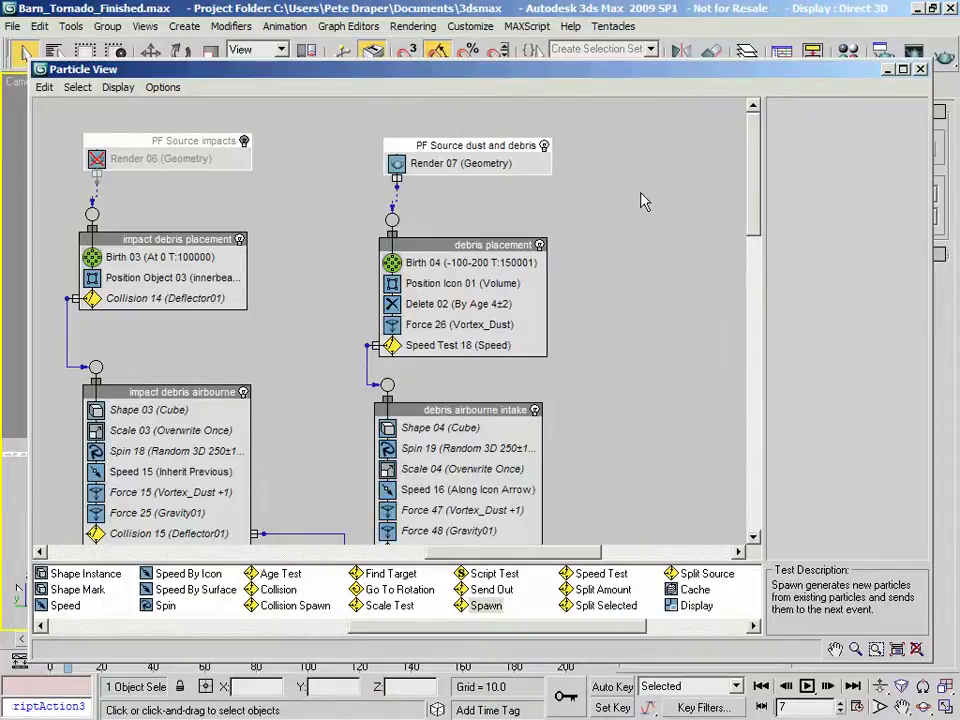
pyautogui.moveTo(700, 64); pyautogui.dragTo(0, 20)
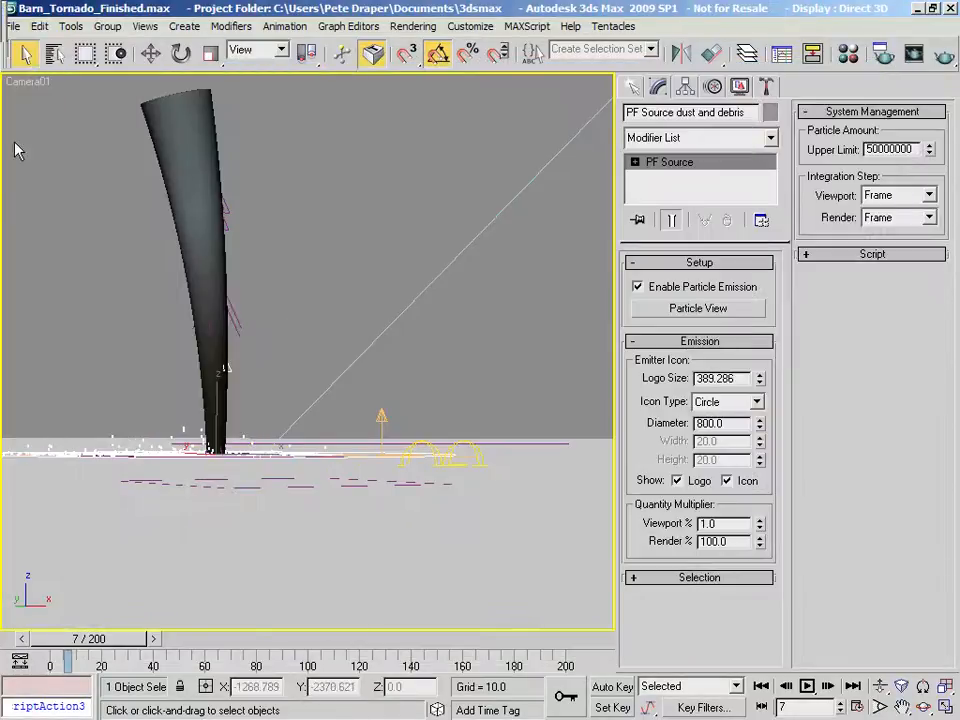
pyautogui.click(330, 238)
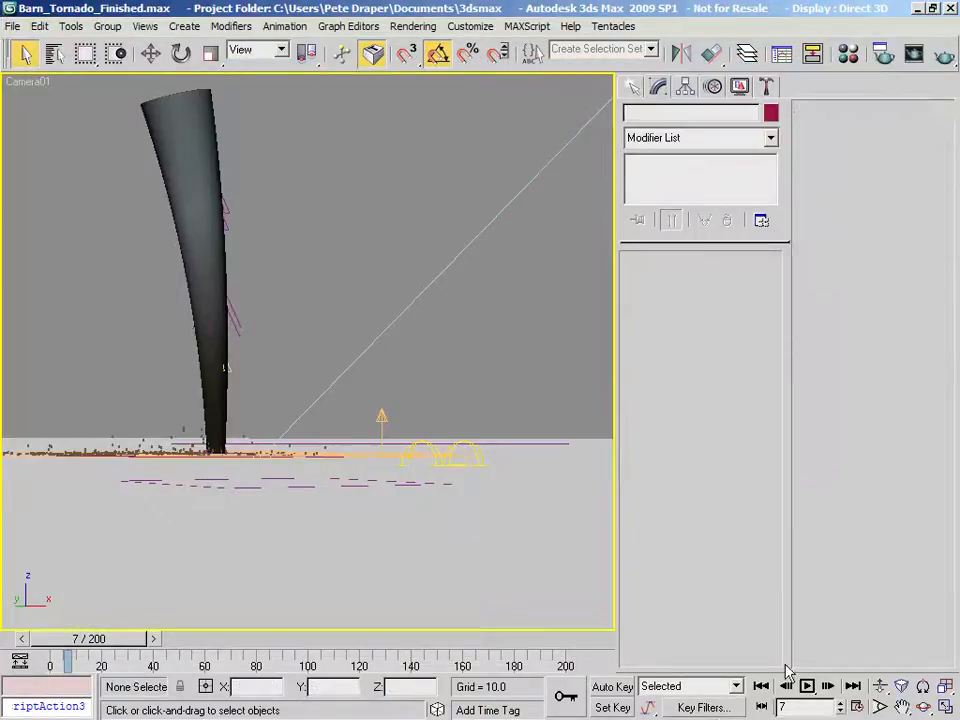
# Step: Play the animation through Camera01 with real-time playback off, and inspect the debris from the Top view, ending at frame 0
pyautogui.rightClick(807, 688)
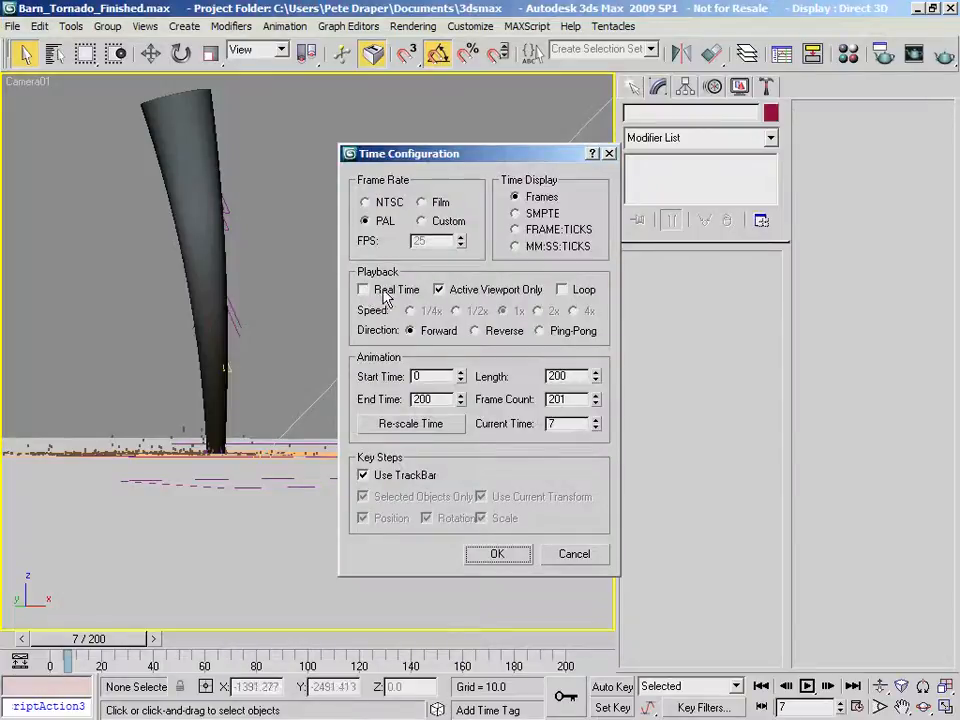
pyautogui.click(497, 554)
pyautogui.click(807, 686)
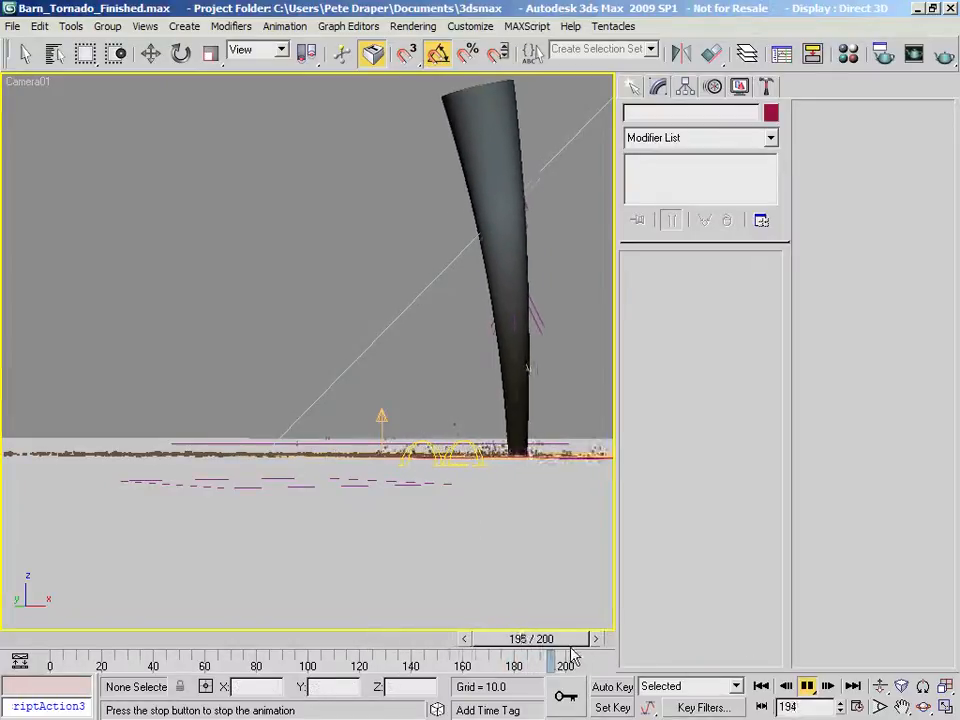
pyautogui.press('t')
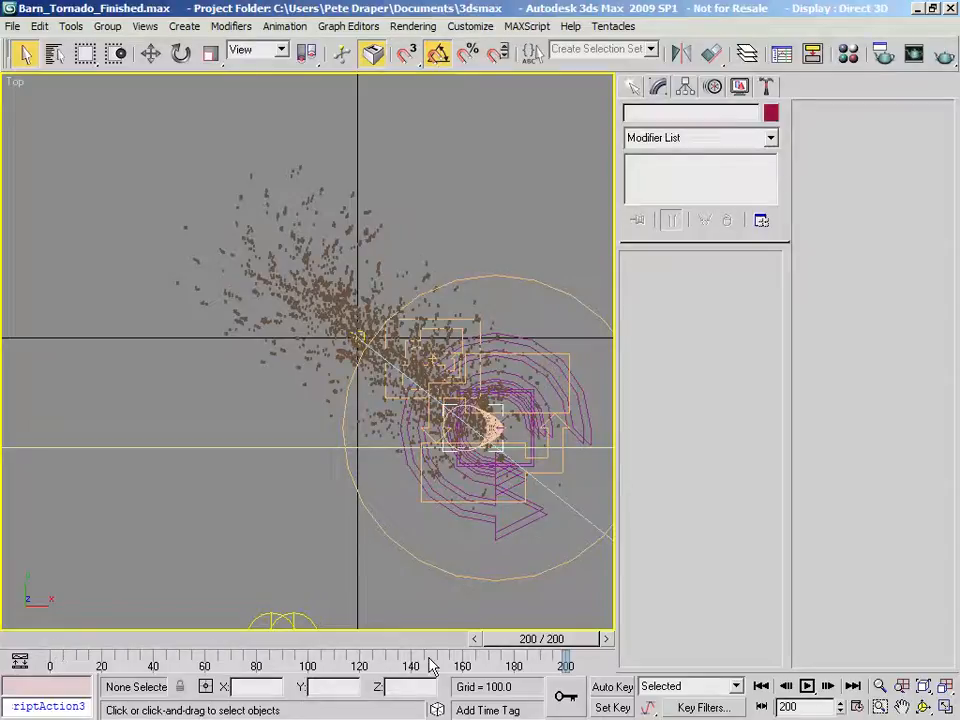
pyautogui.click(762, 686)
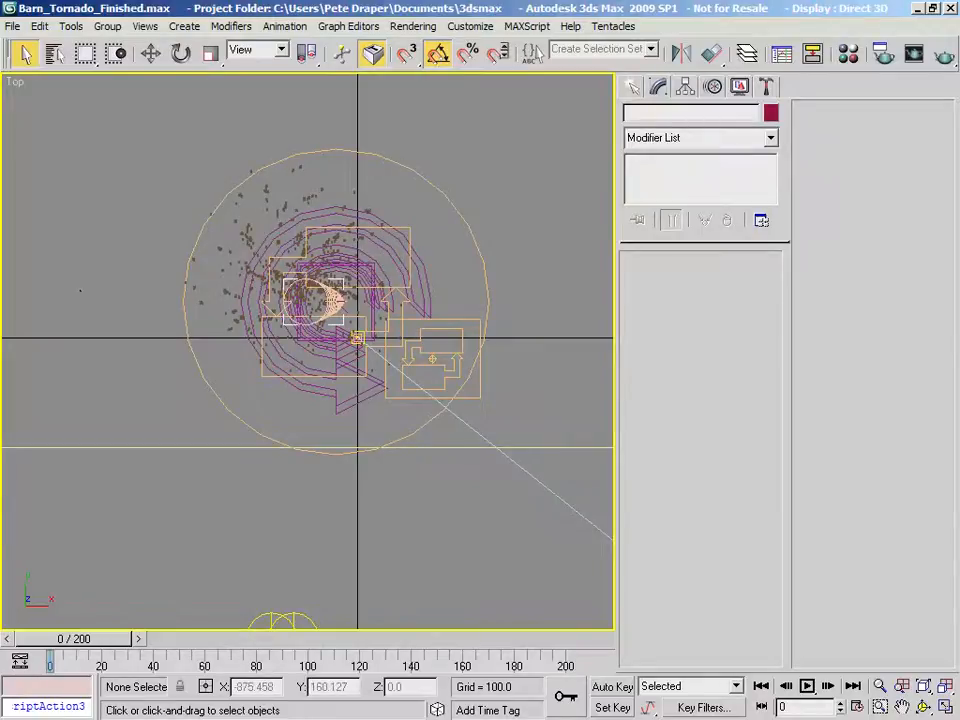
# Step: Reopen the Particle View and turn off the PF Source dust and debris system
pyautogui.press('6')
pyautogui.moveTo(491, 210); pyautogui.dragTo(140, 236, button='middle')
pyautogui.moveTo(537, 238); pyautogui.dragTo(97, 250, button='middle')
pyautogui.moveTo(568, 252); pyautogui.dragTo(227, 257, button='middle')
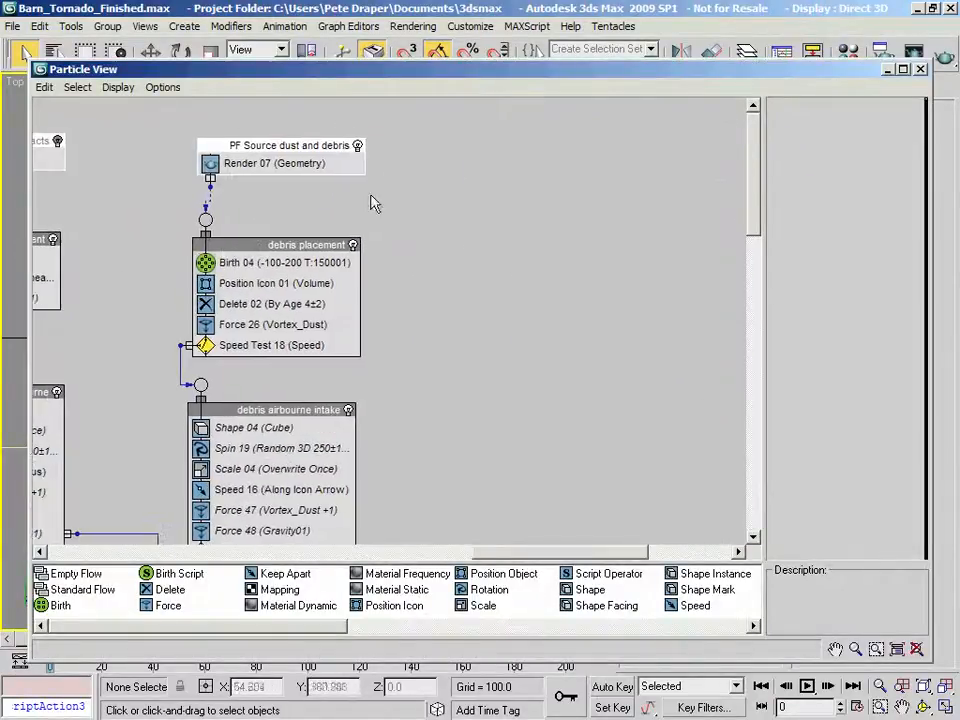
pyautogui.click(357, 145)
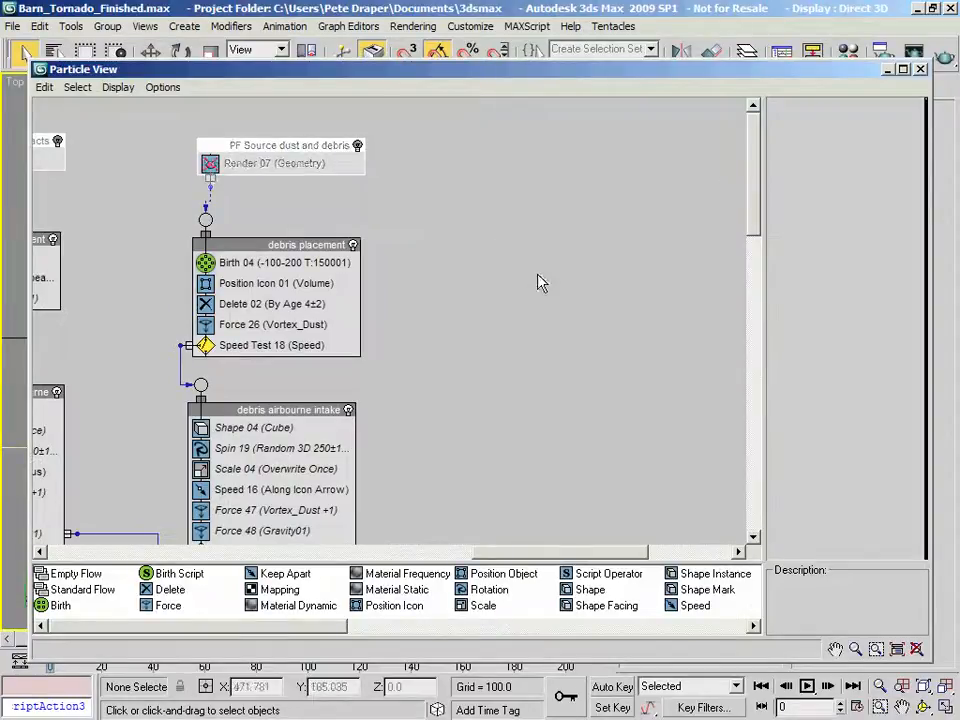